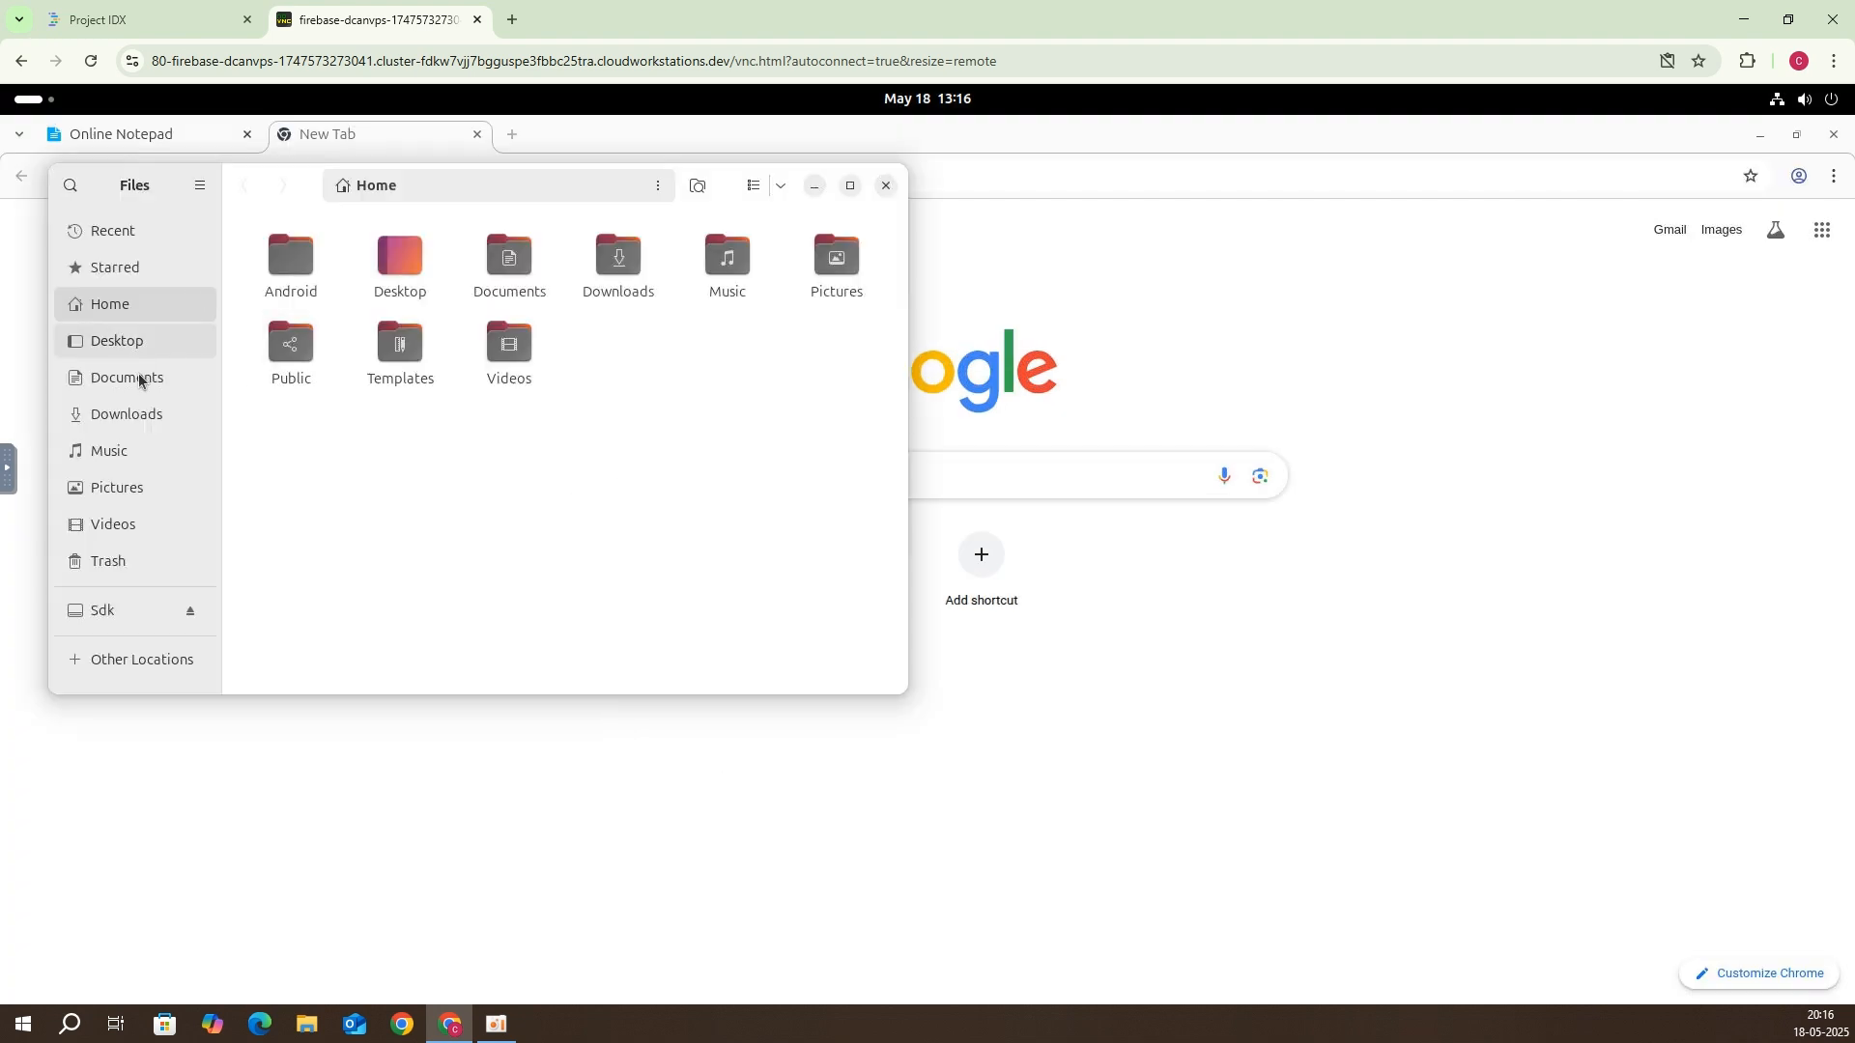
Step: In Downloads, rename the virtio-win-0.1.271.iso file to virtio.iso
{"action": "double_click", "coordinate": [588, 281]}
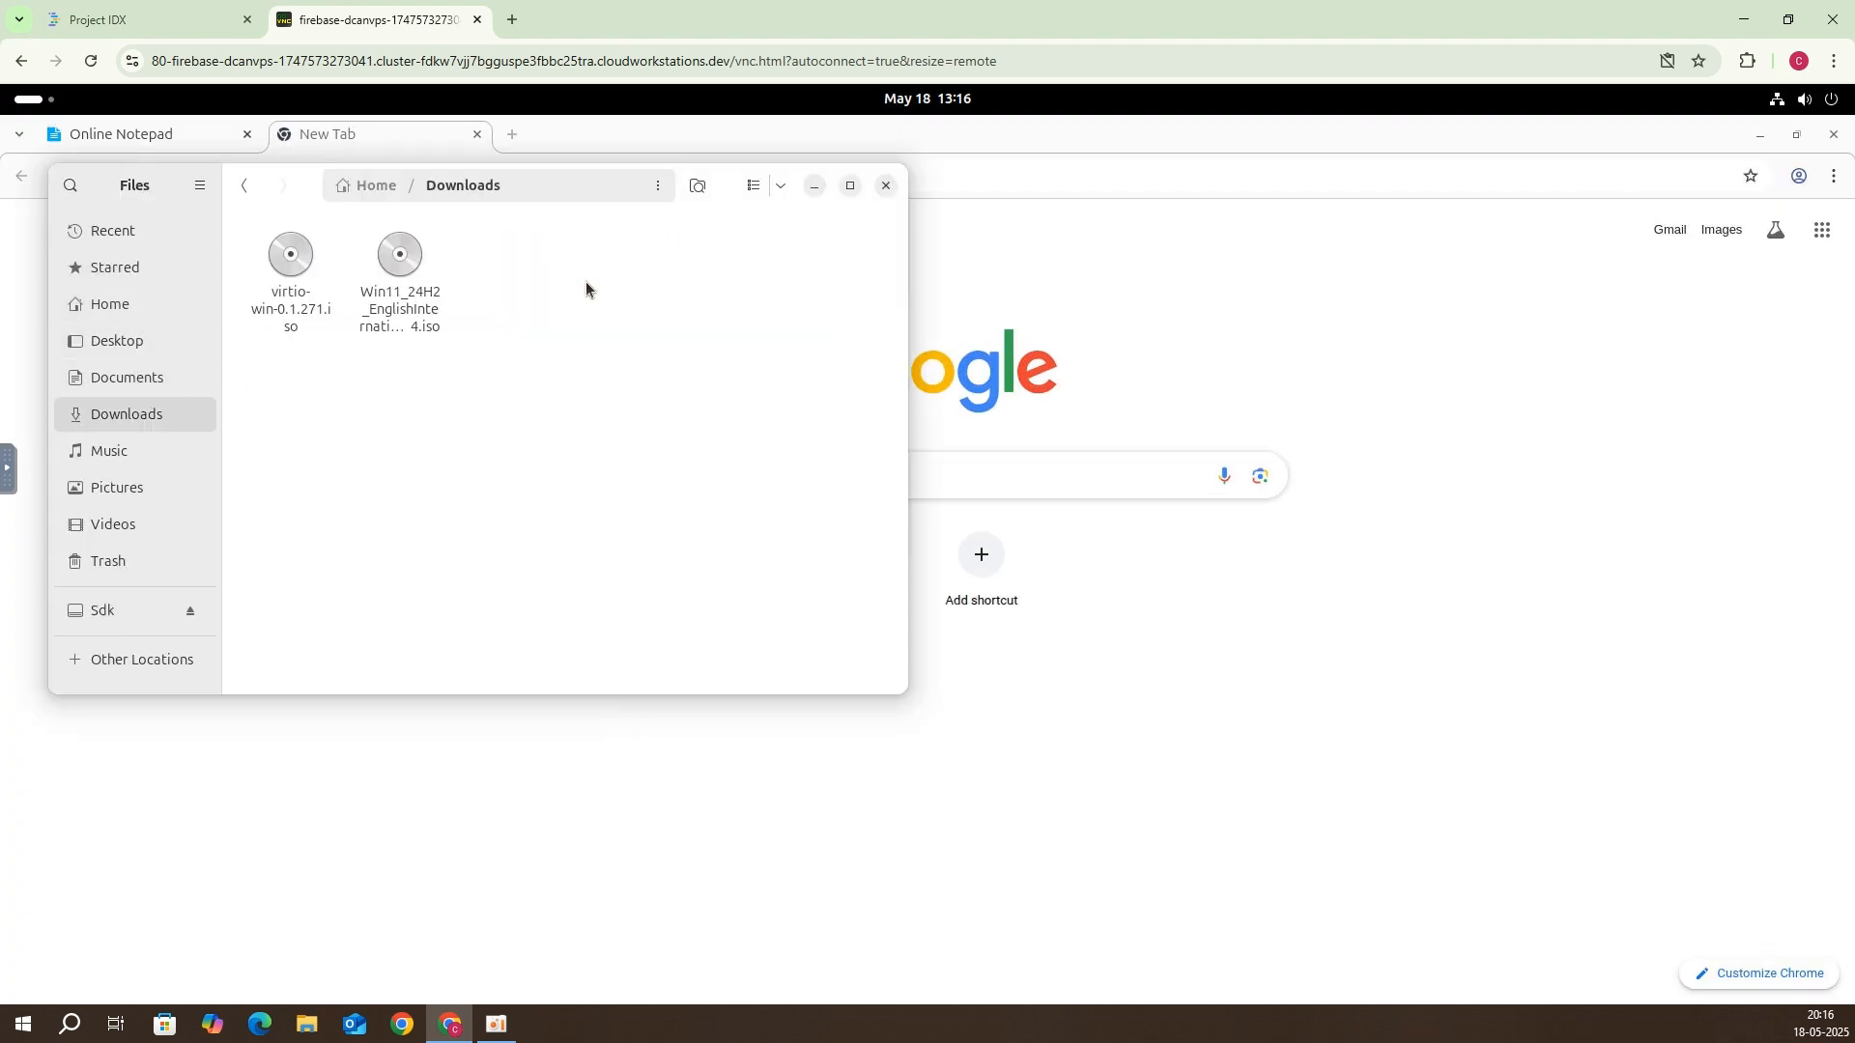
{"action": "left_click", "coordinate": [290, 310]}
{"action": "right_click", "coordinate": [289, 310]}
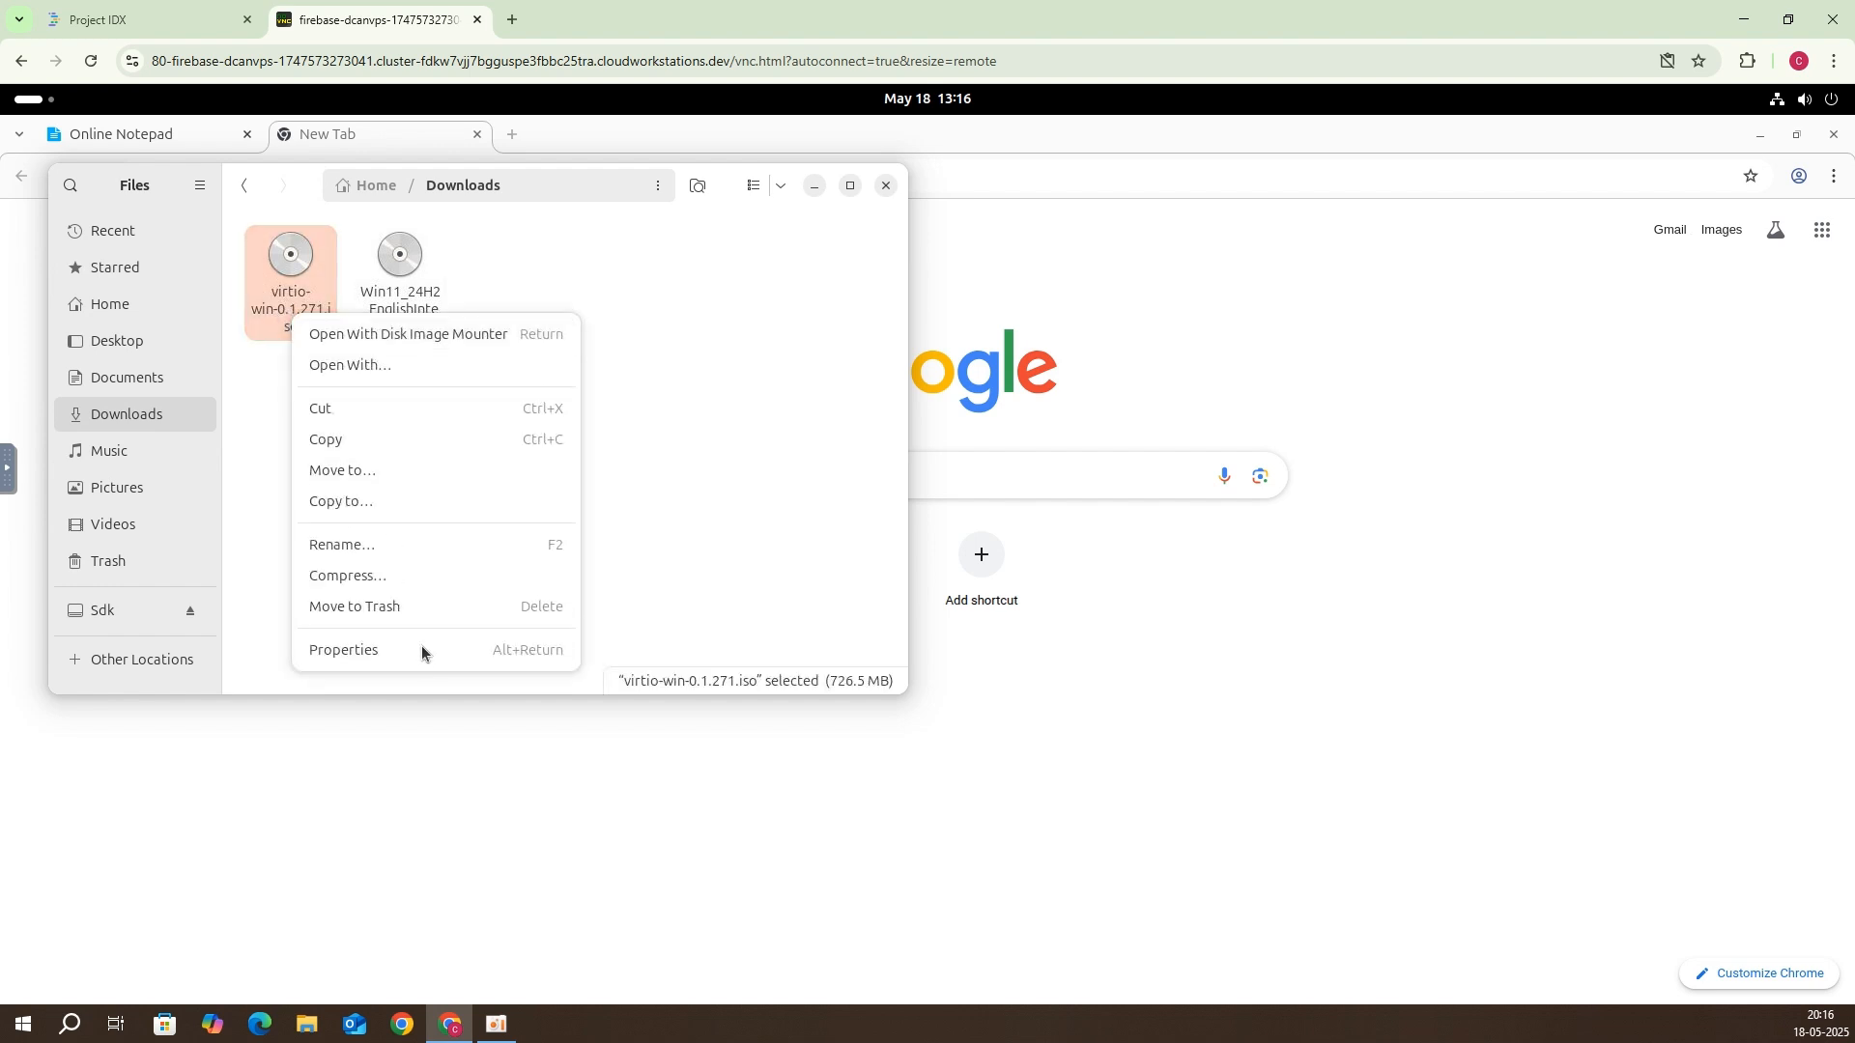
{"action": "left_click", "coordinate": [361, 543]}
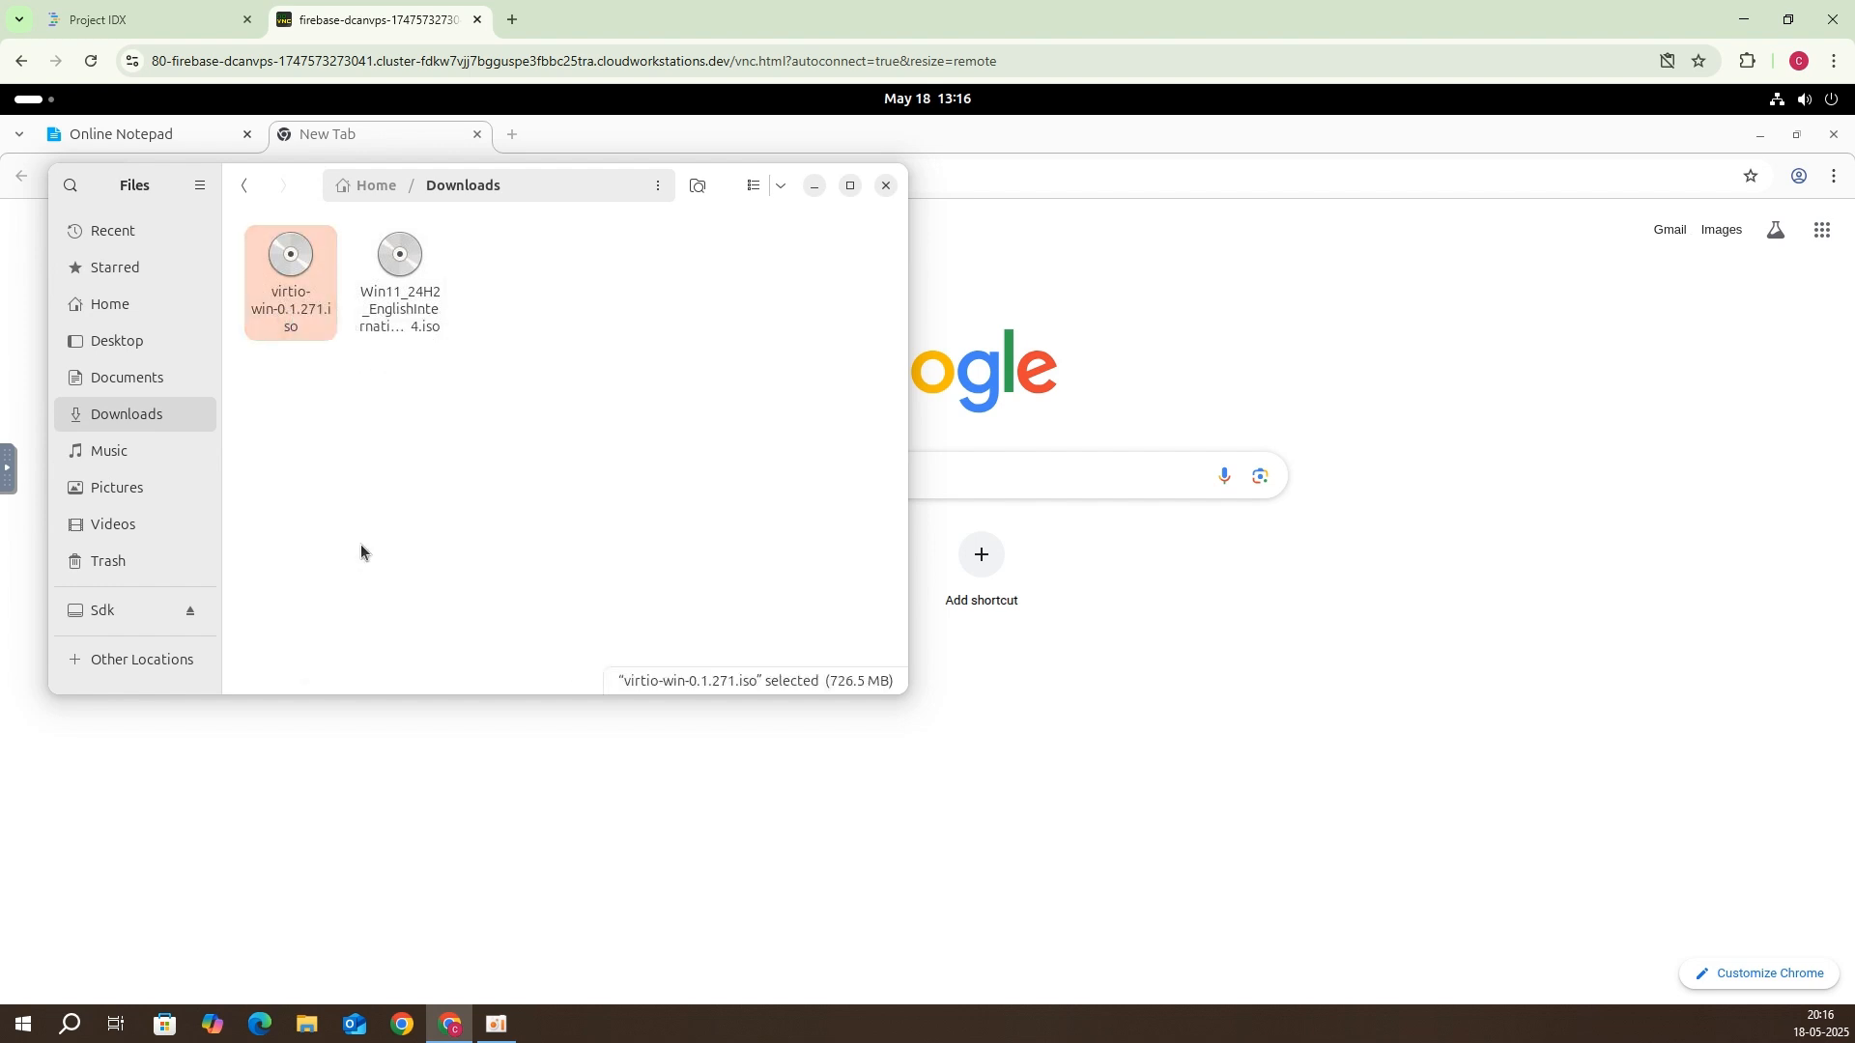
{"action": "key", "text": "Right"}
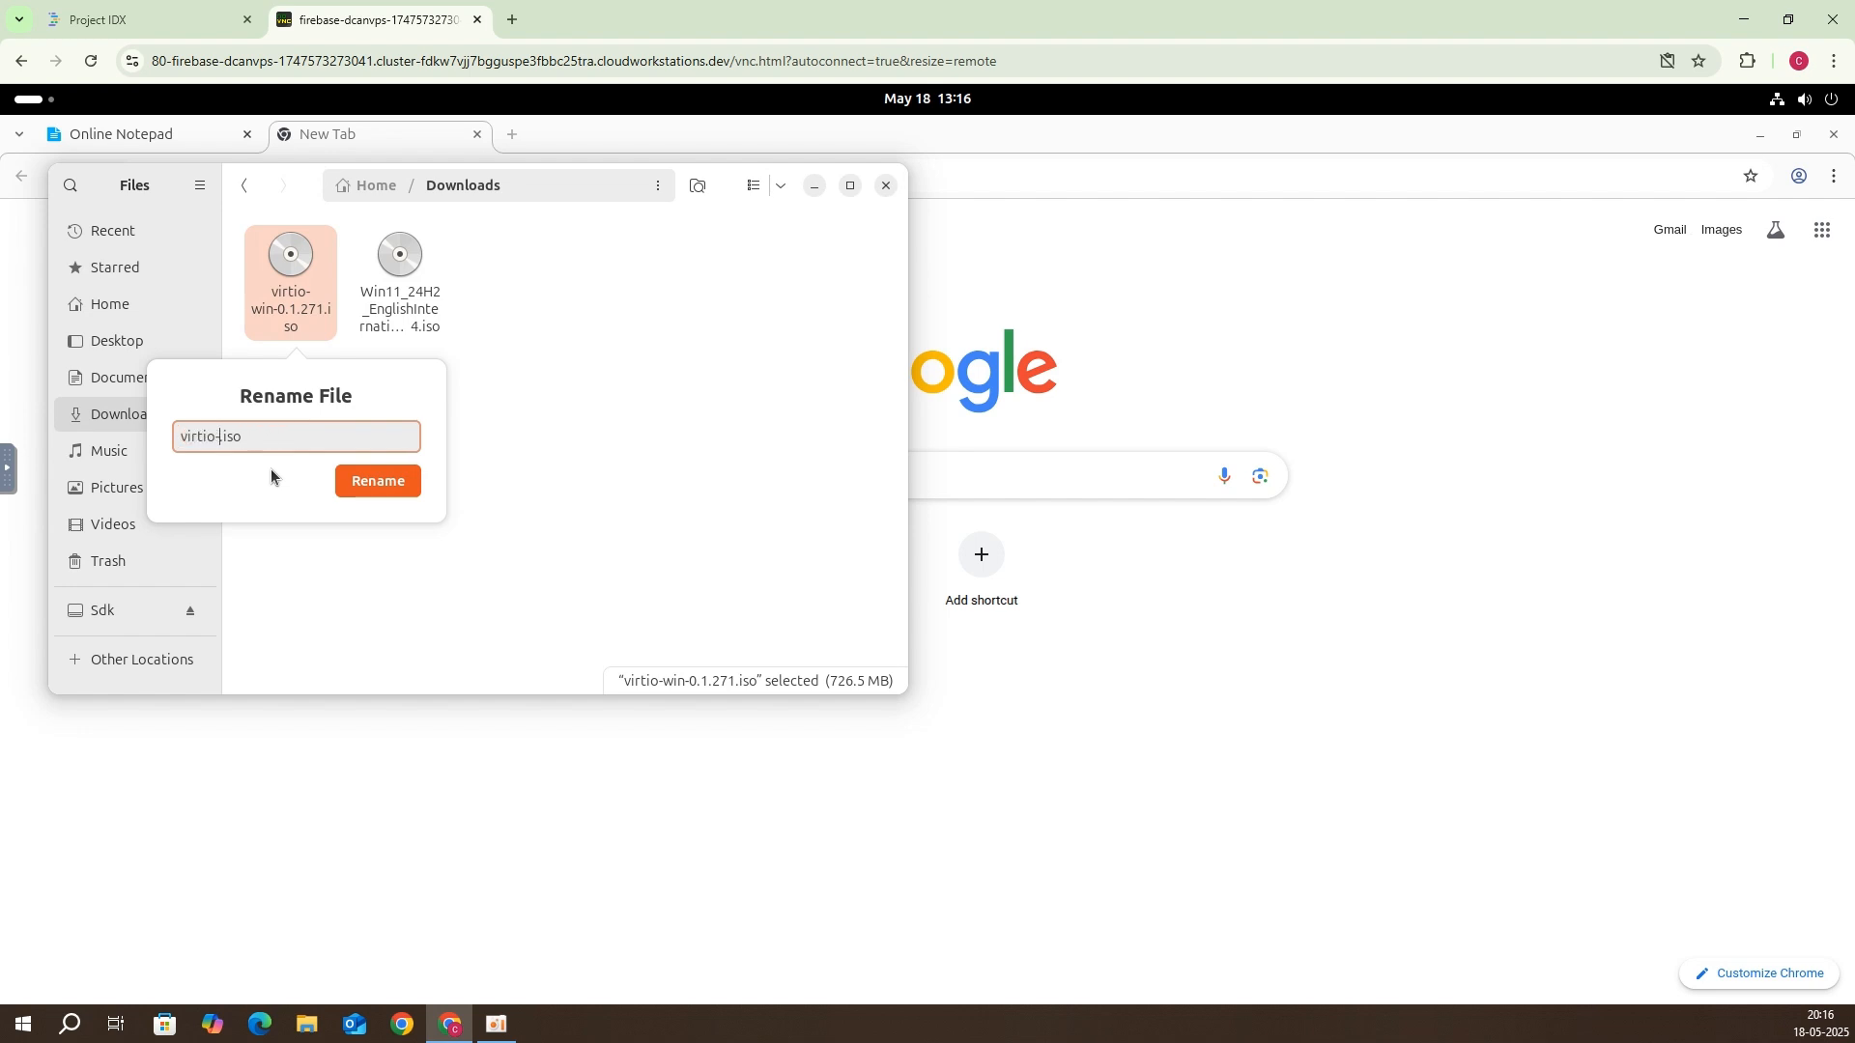
{"action": "key", "text": "Return"}
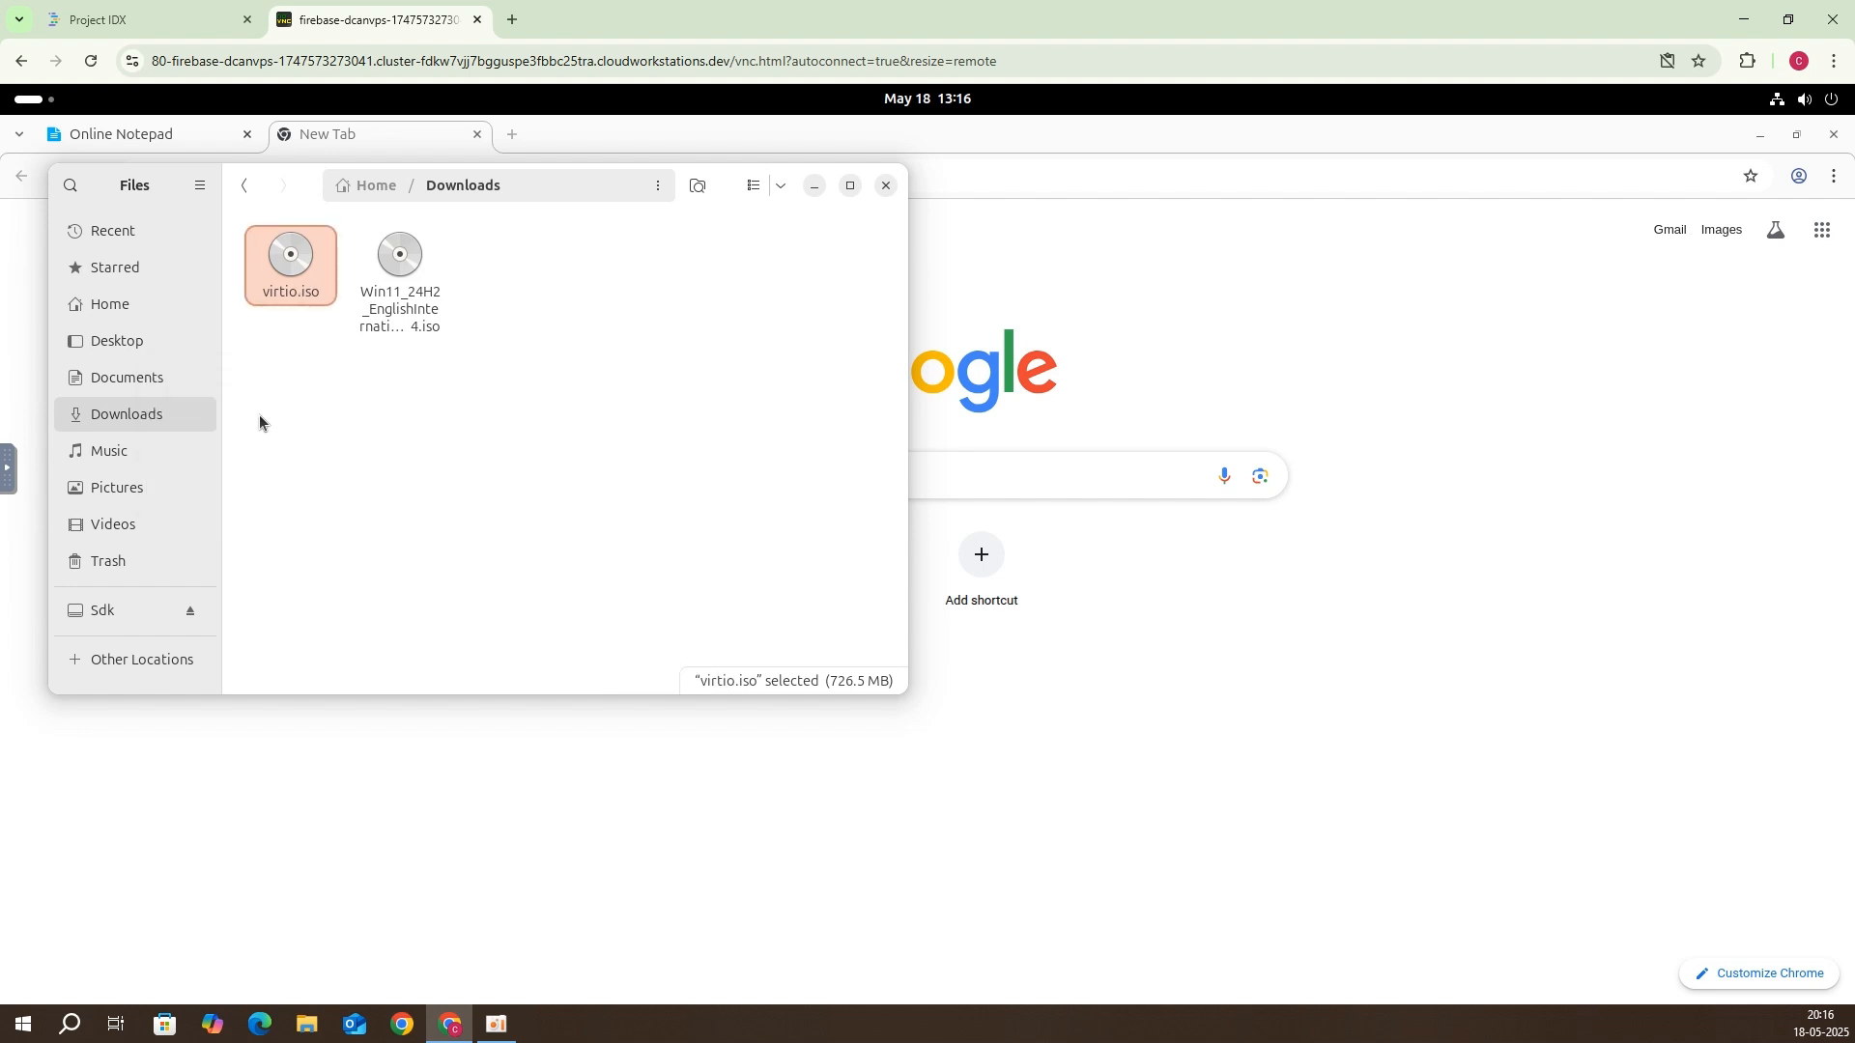
Step: Rename the Windows 11 ISO to win.iso and close the Files window
{"action": "right_click", "coordinate": [367, 281]}
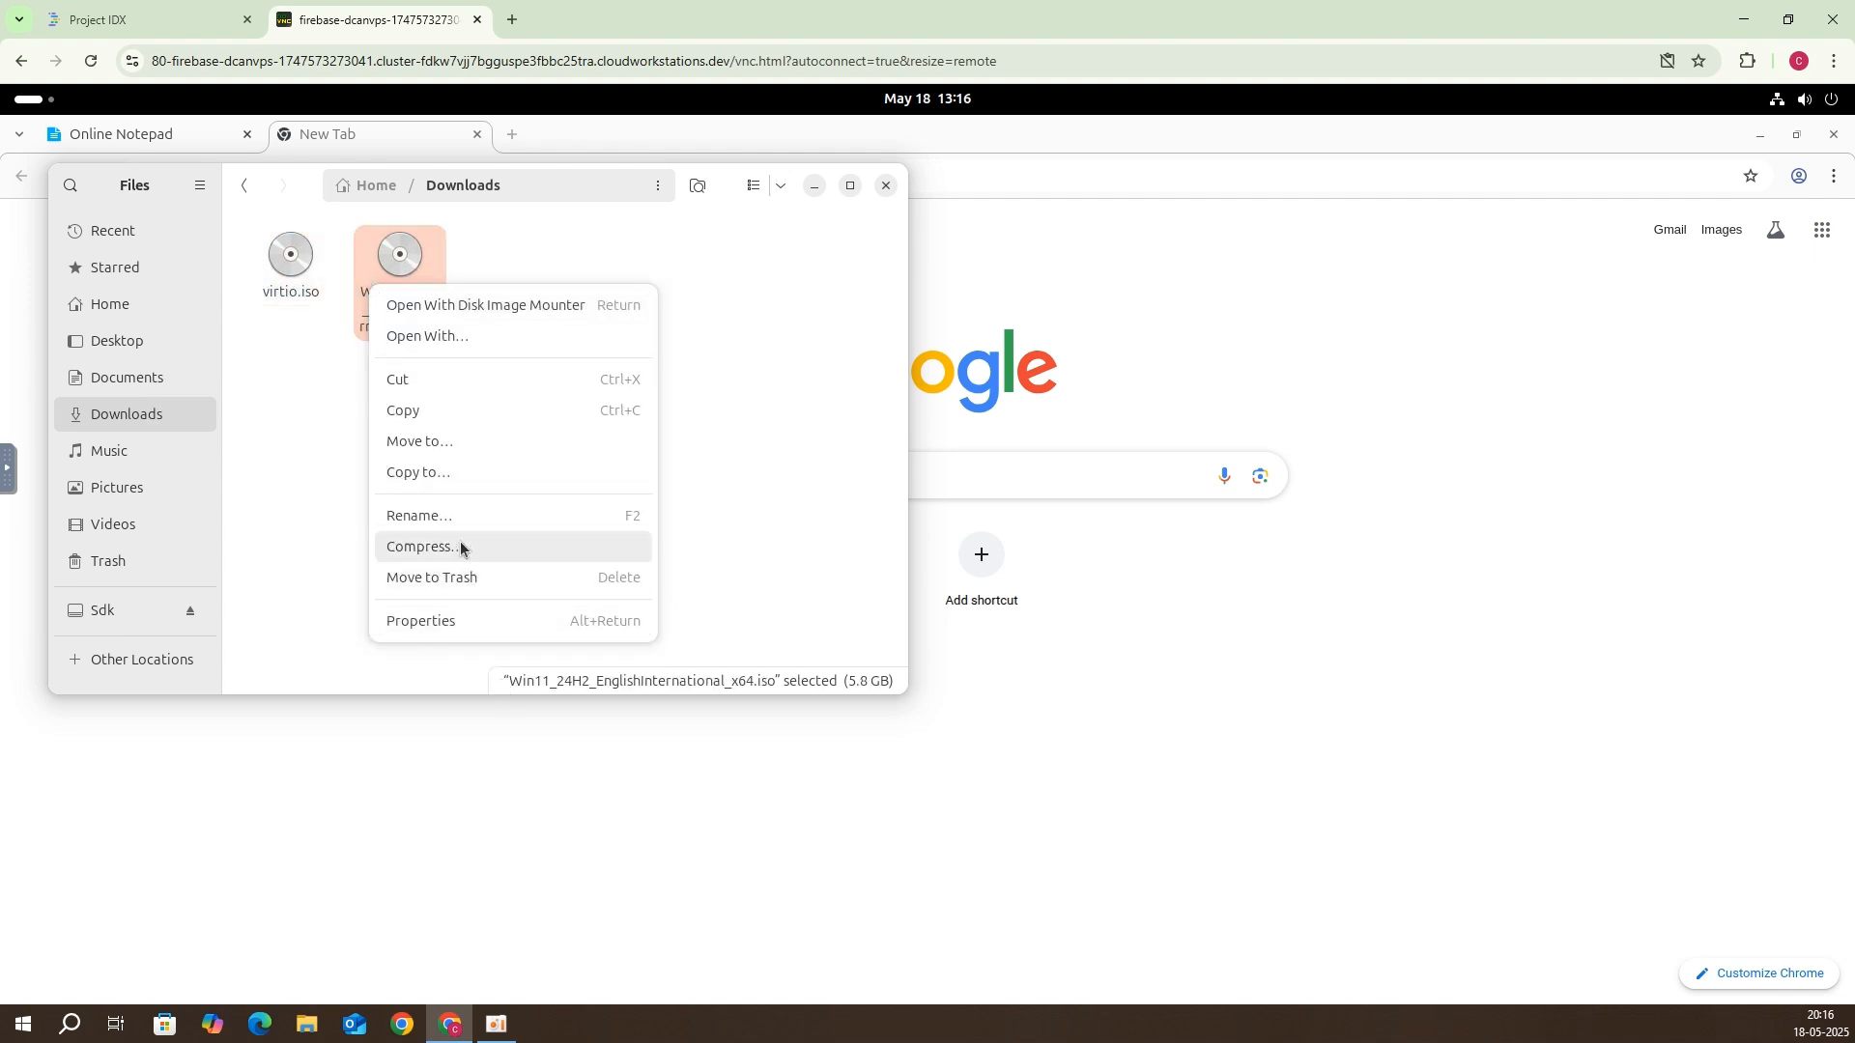
{"action": "left_click", "coordinate": [458, 516]}
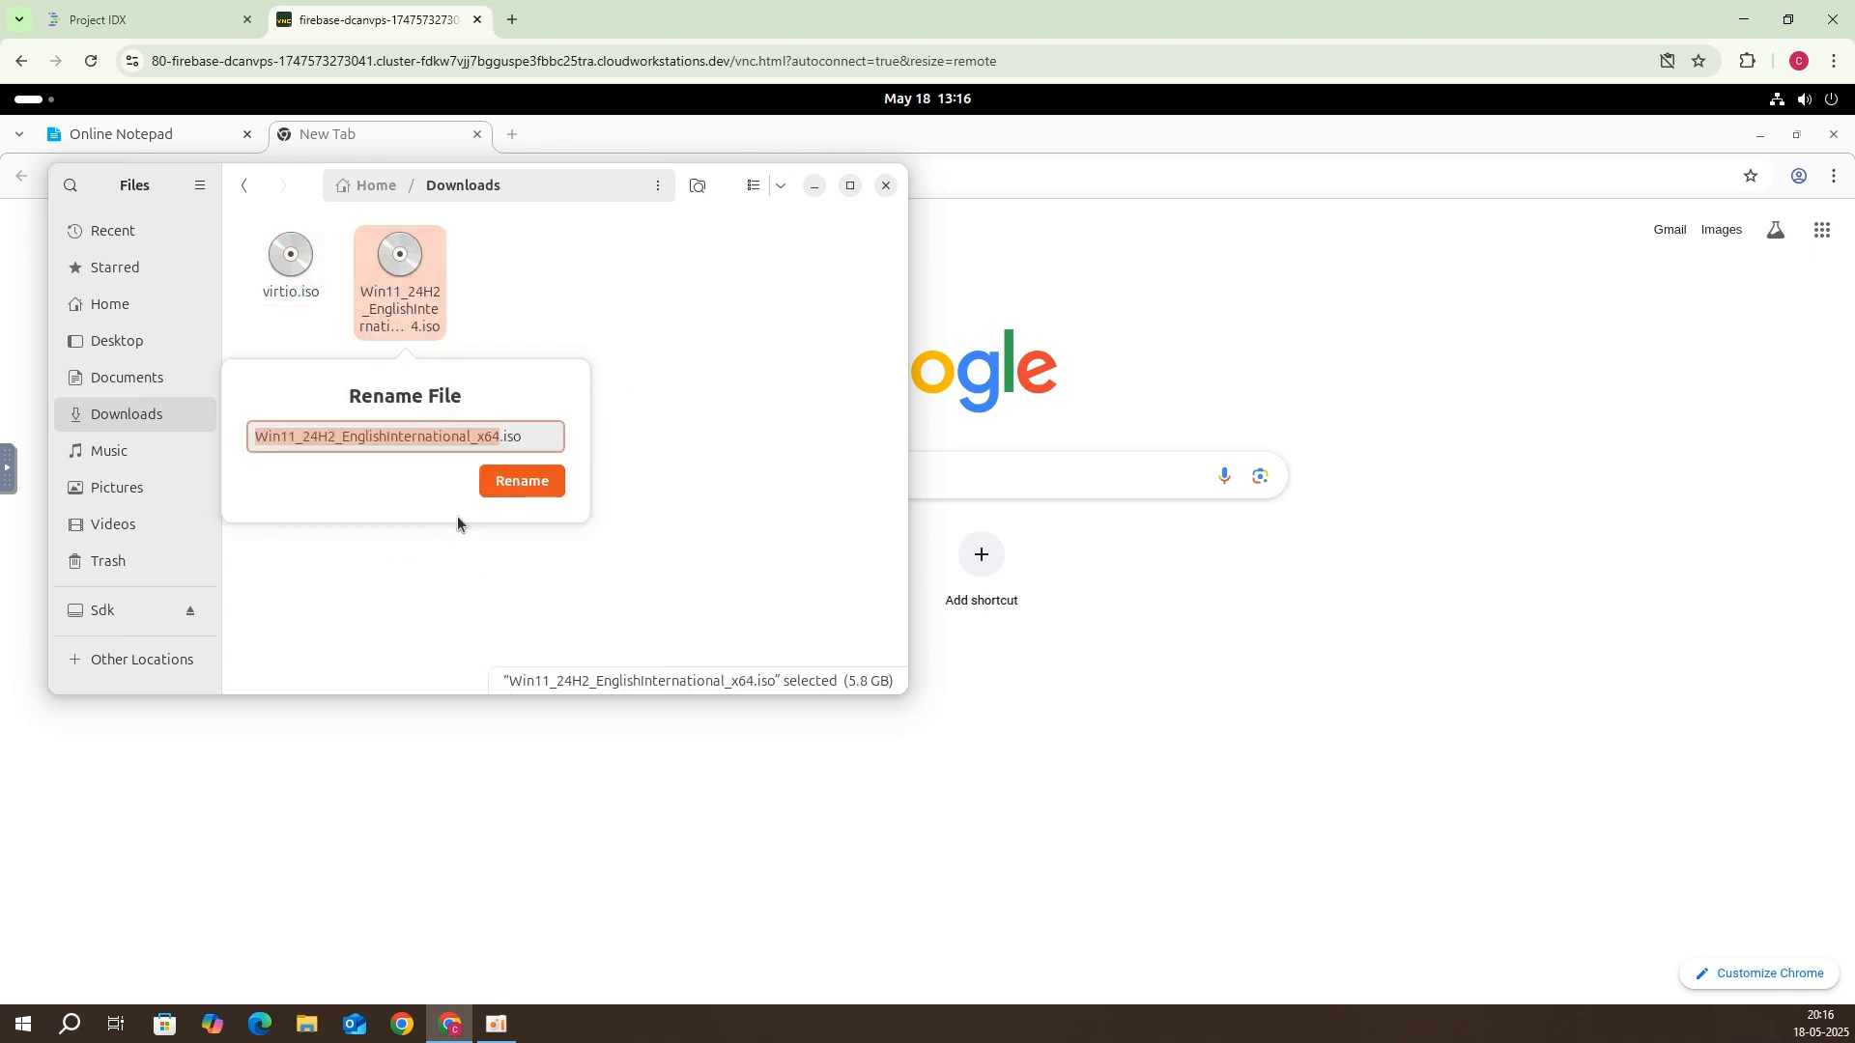
{"action": "type", "text": "win"}
{"action": "key", "text": "Return"}
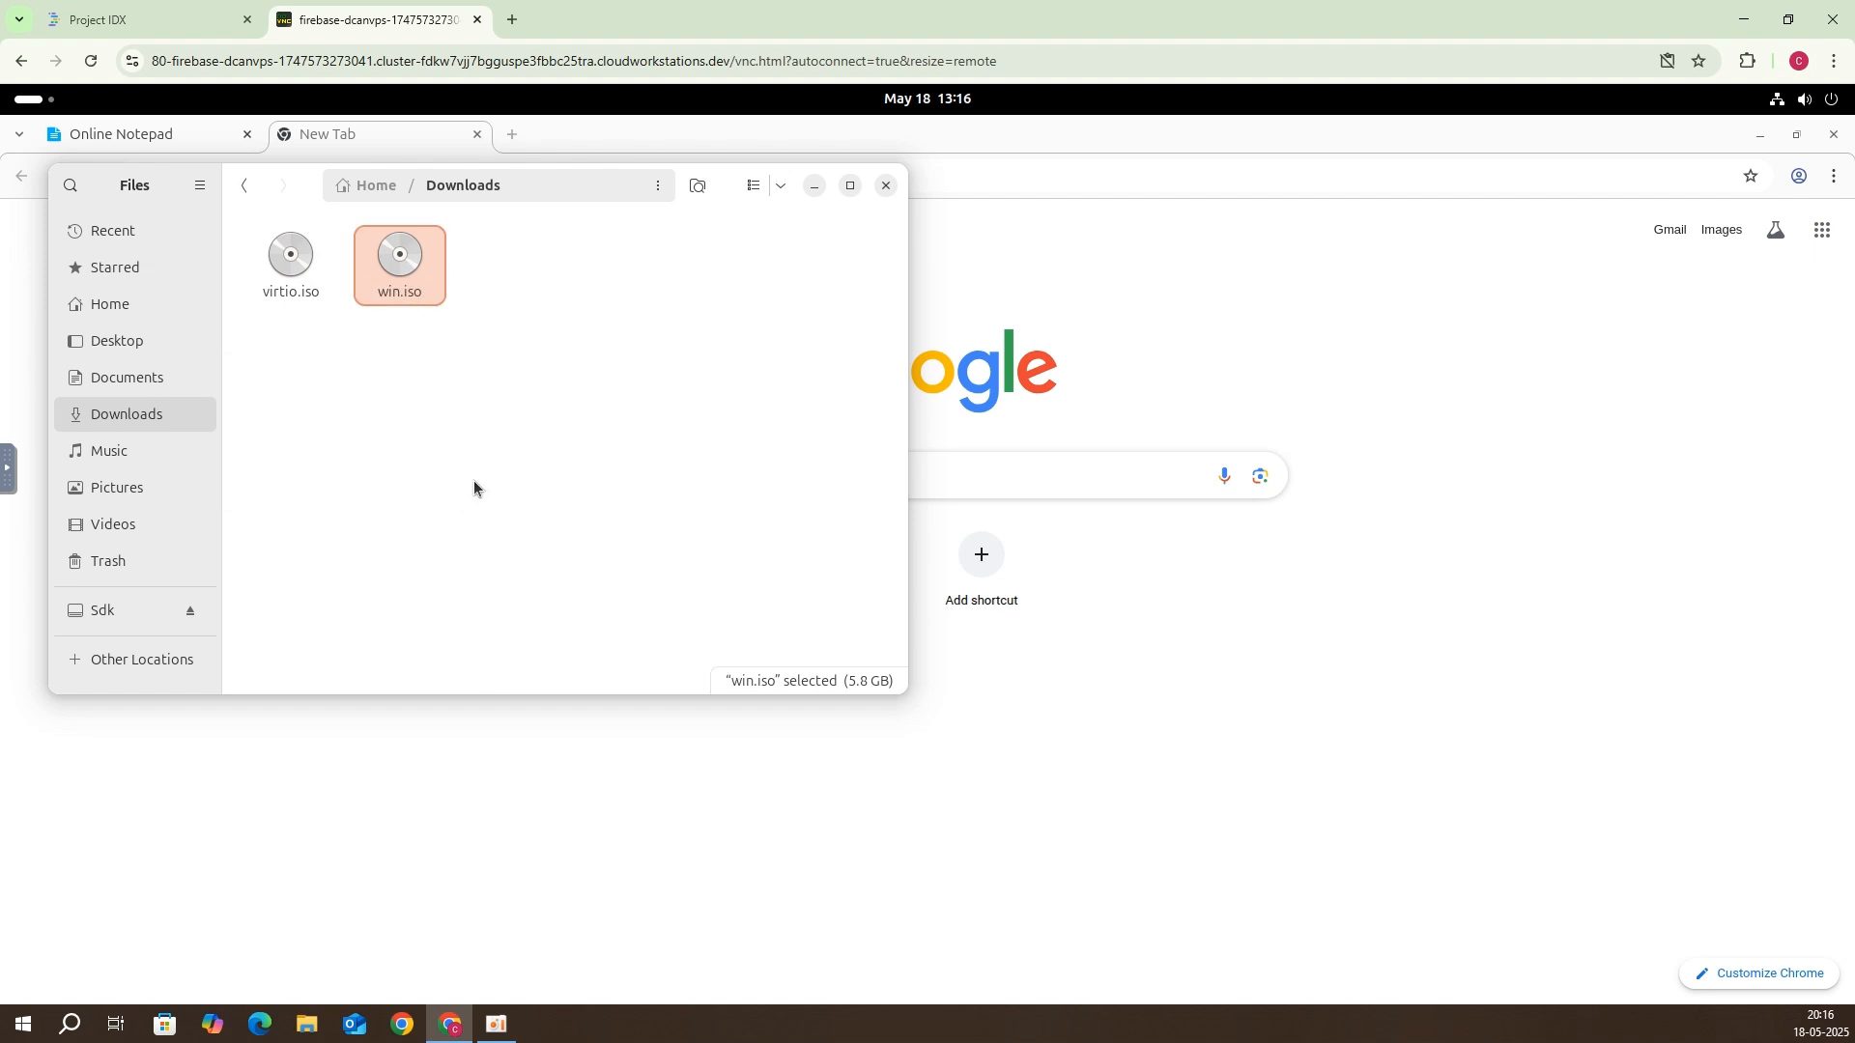
{"action": "left_click", "coordinate": [881, 190]}
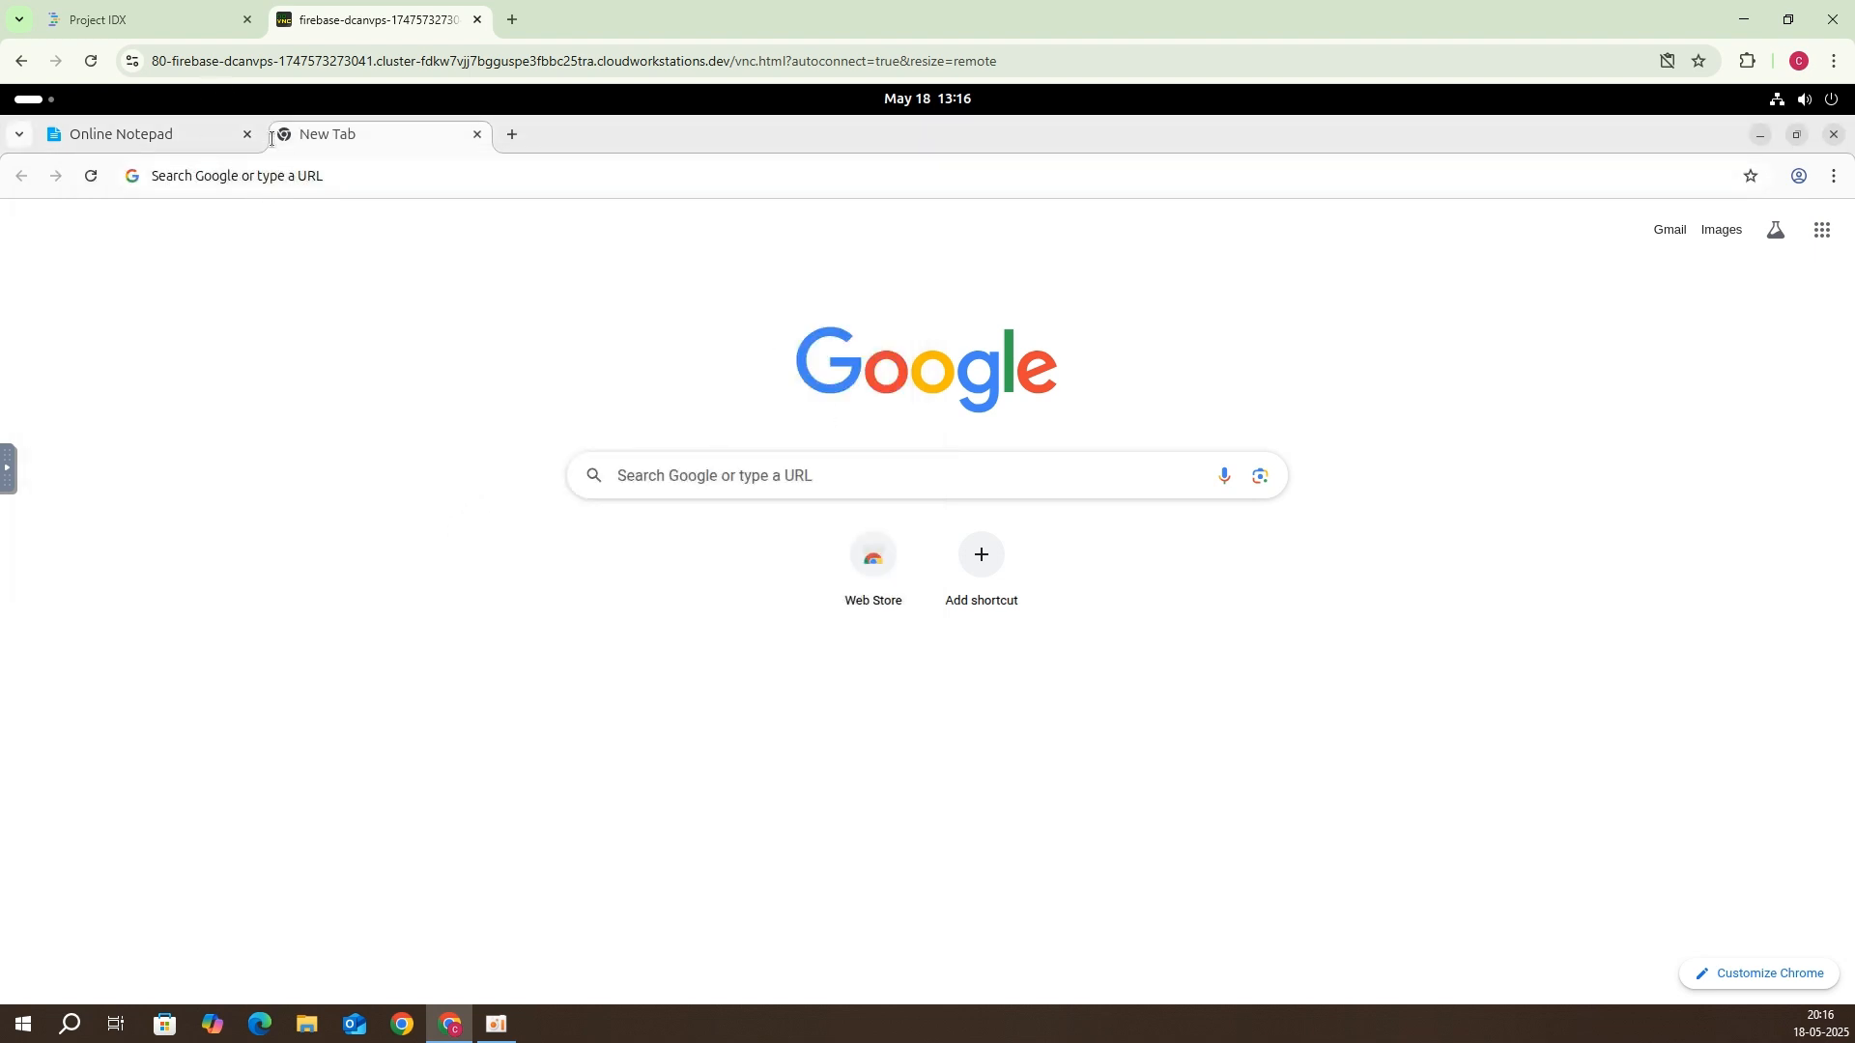
Step: Select the apt update and qemu-system install command in the notes, then launch Terminal by searching 'cmd'
{"action": "left_click", "coordinate": [201, 138]}
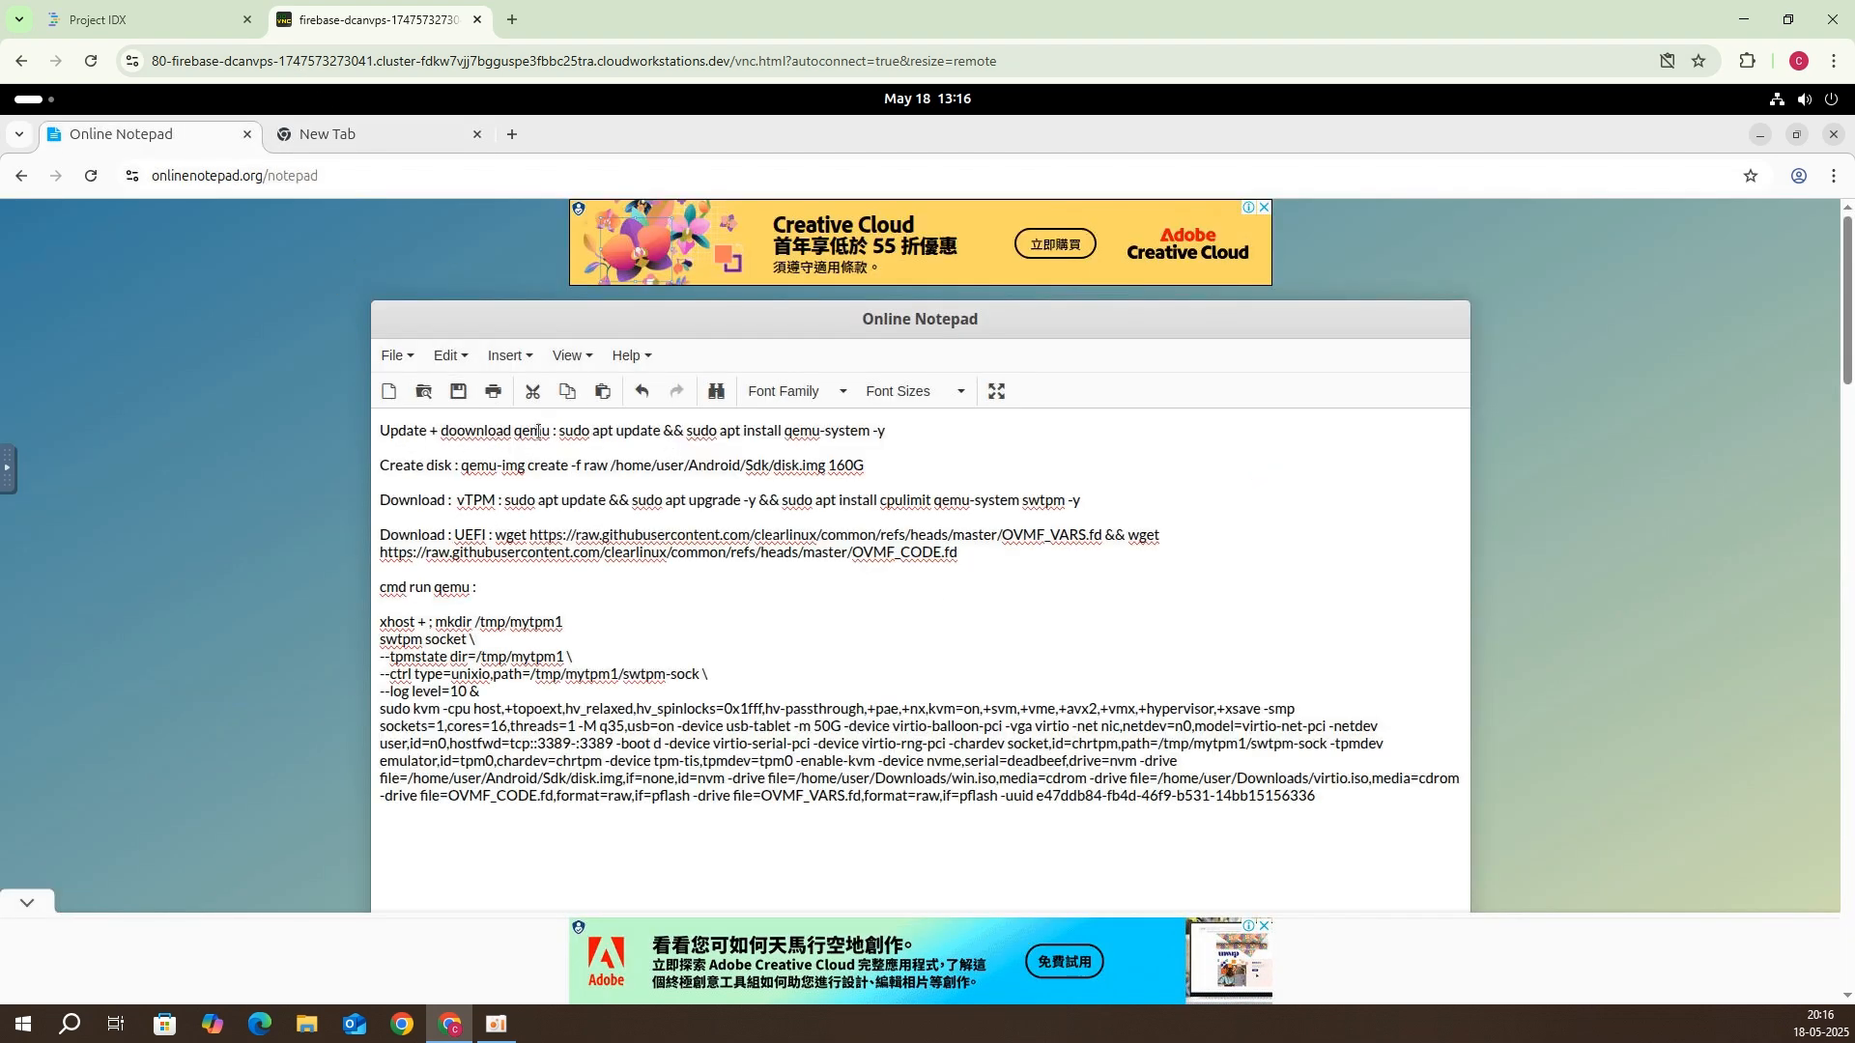
{"action": "mouse_move", "coordinate": [562, 432]}
{"action": "left_mouse_down"}
{"action": "mouse_move", "coordinate": [884, 437]}
{"action": "mouse_move", "coordinate": [552, 438]}
{"action": "left_mouse_up"}
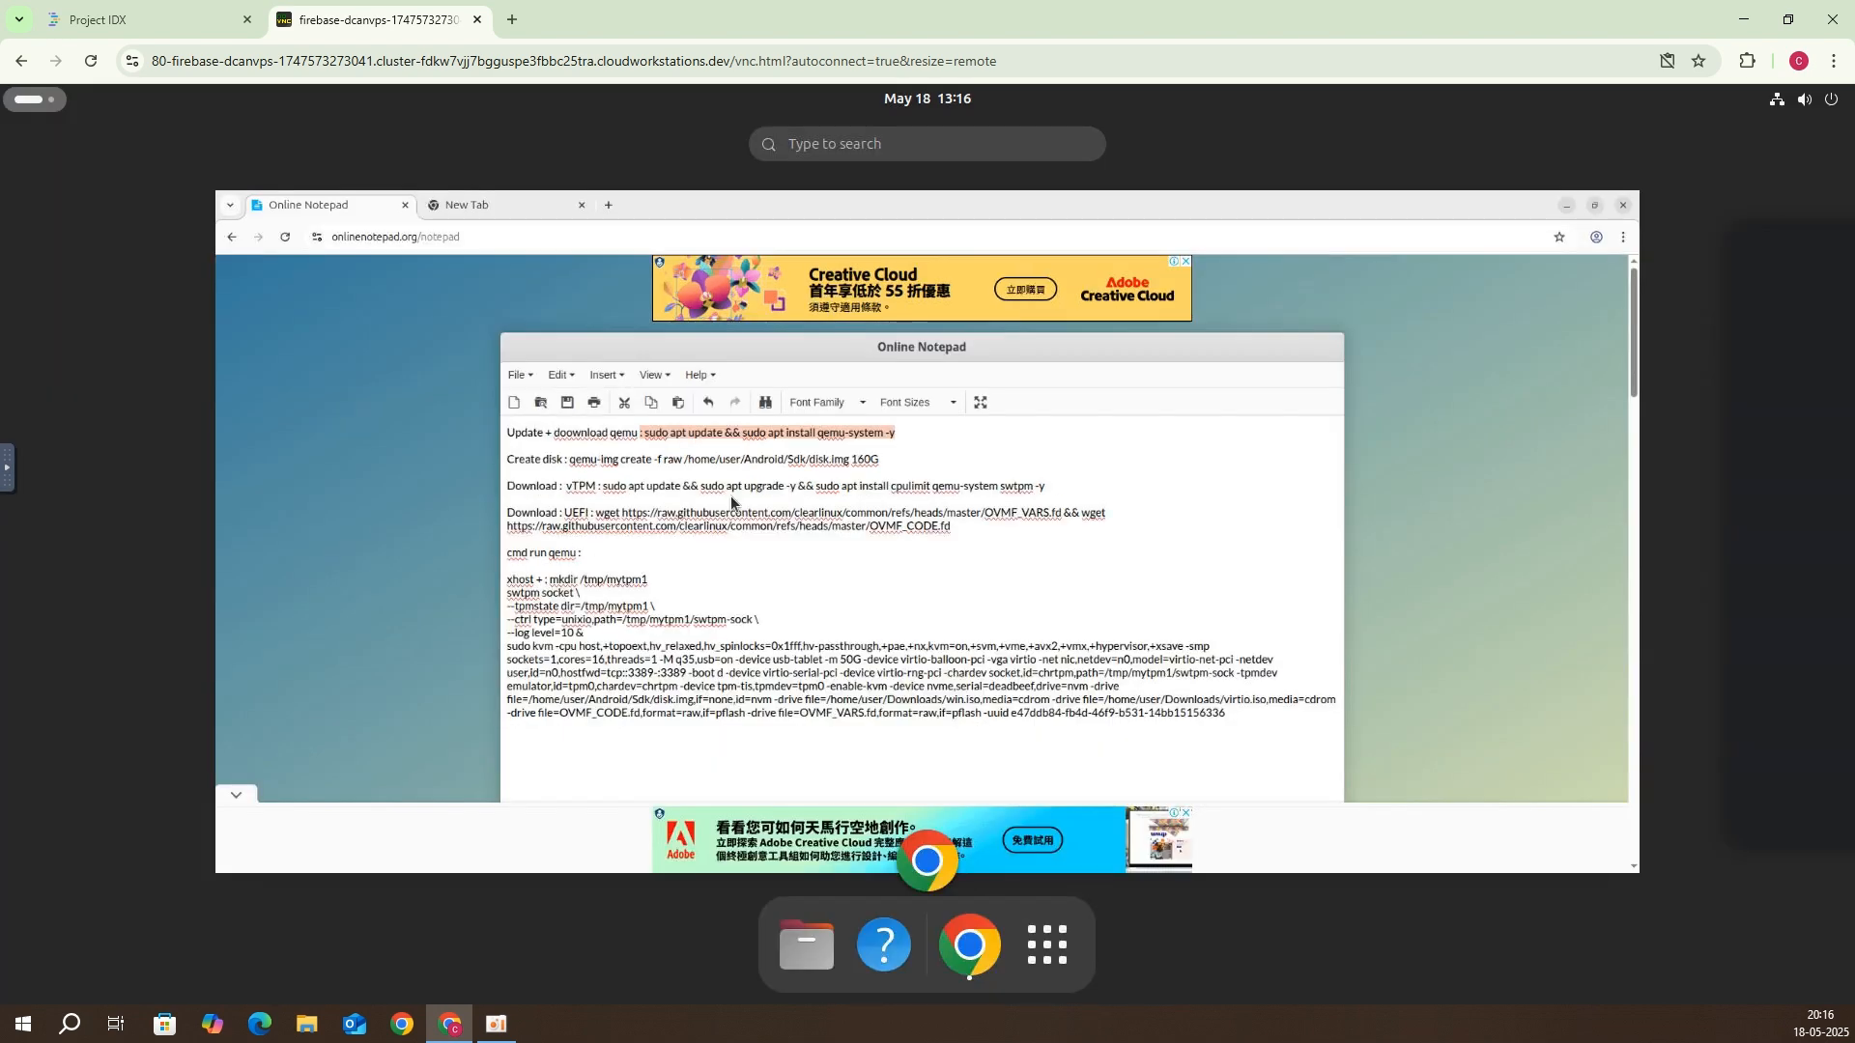
{"action": "left_click", "coordinate": [55, 103]}
{"action": "left_click", "coordinate": [833, 147]}
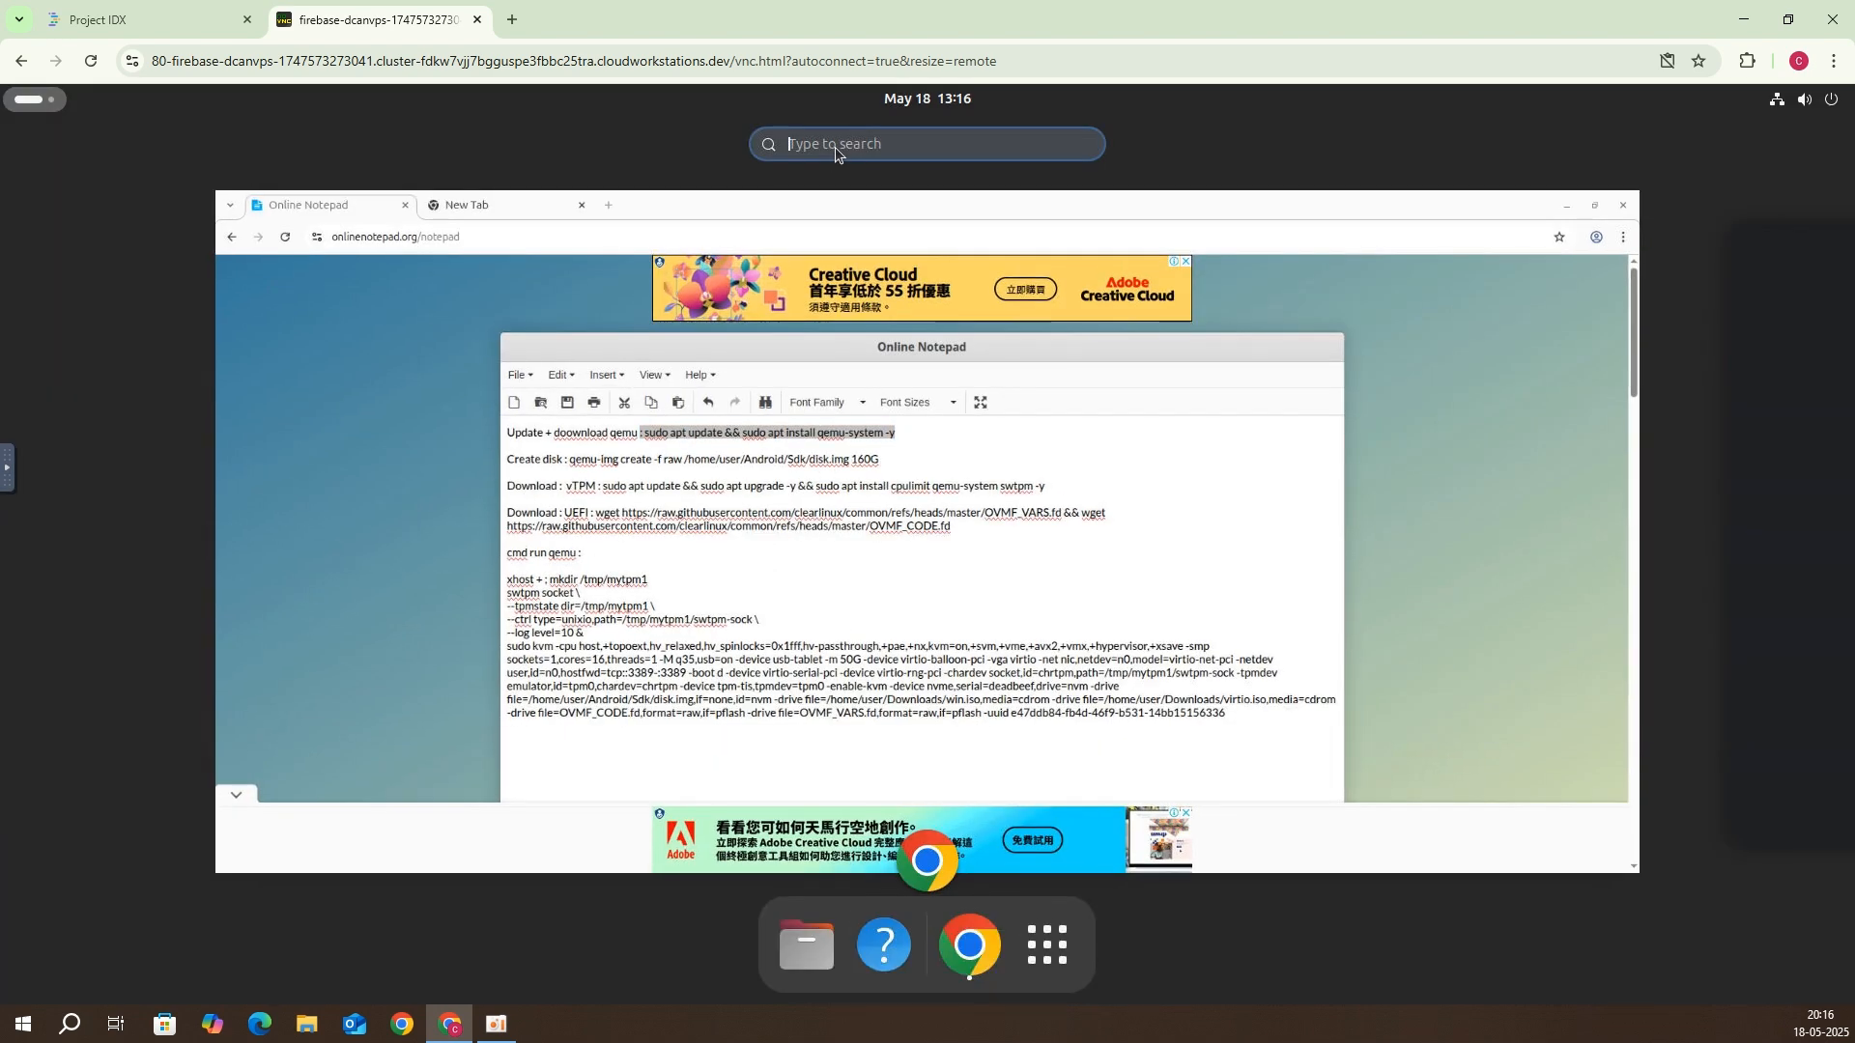
{"action": "type", "text": "cmd"}
{"action": "key", "text": "Return"}
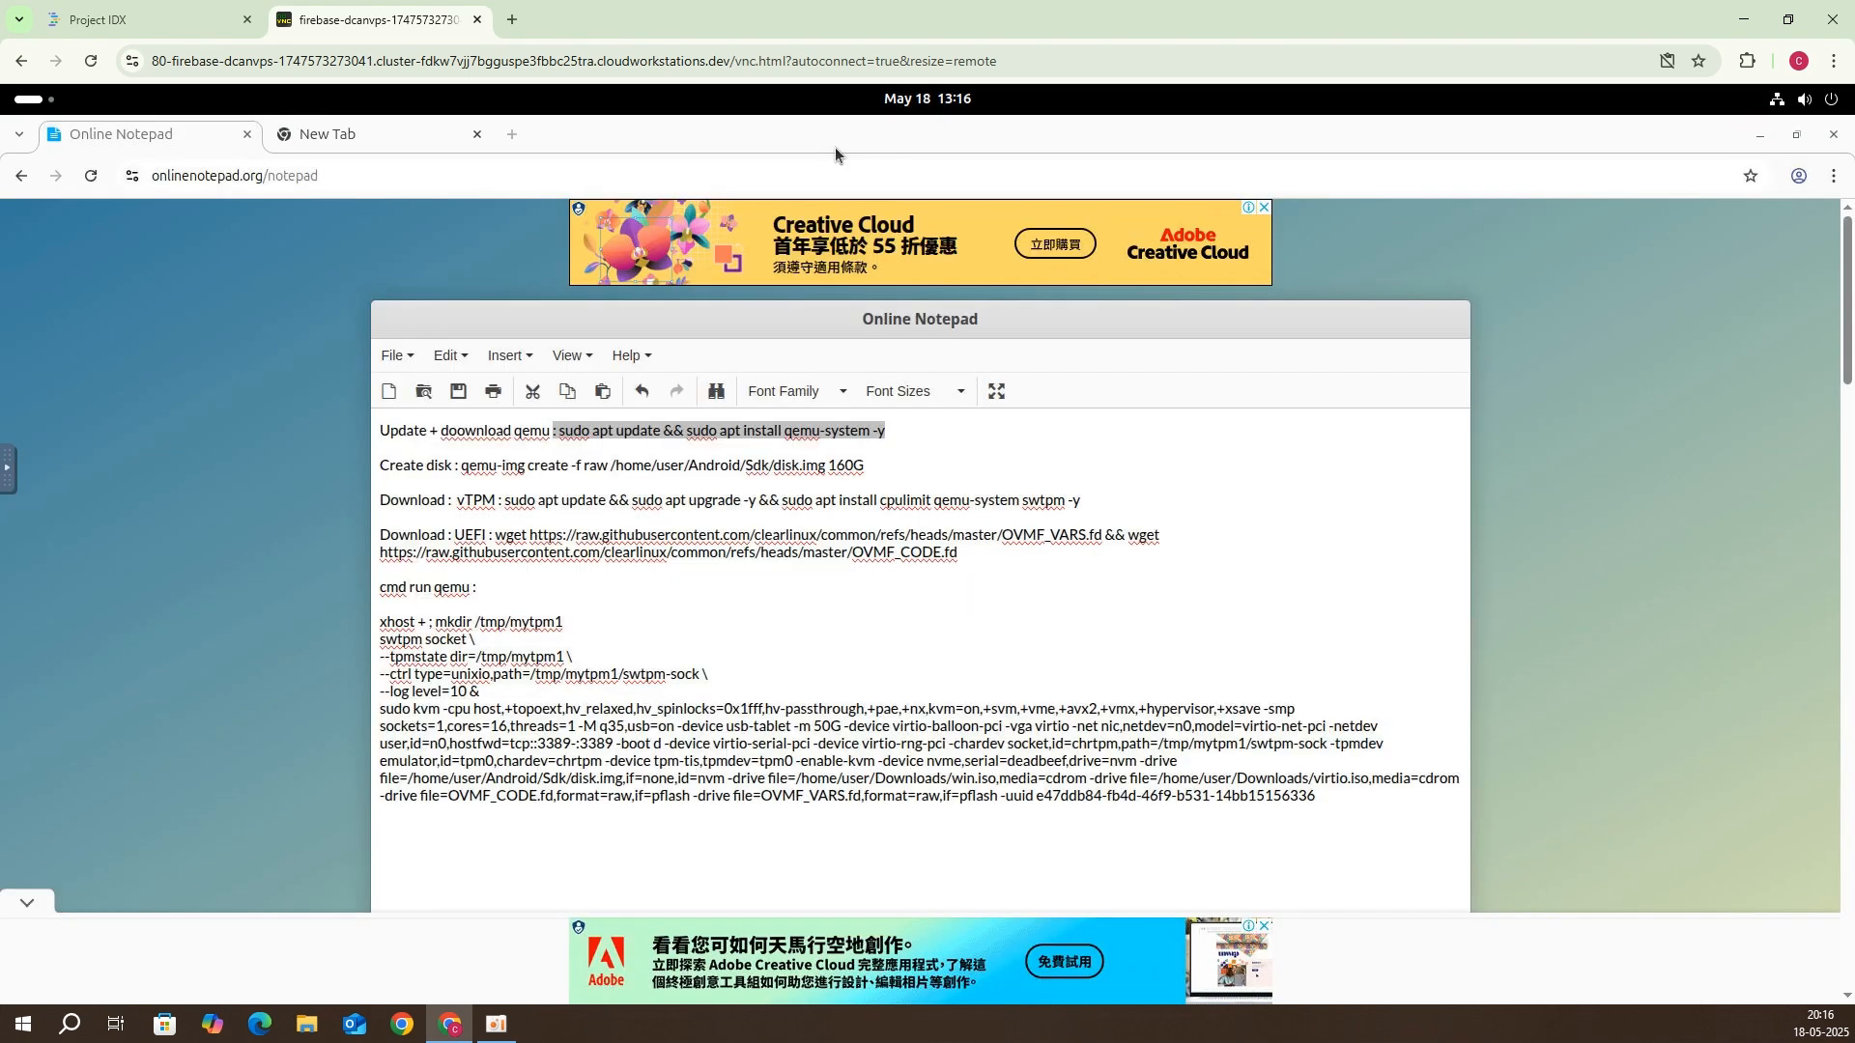
Step: Paste and run 'sudo apt update && sudo apt install qemu-system -y' after removing the stray colon
{"action": "right_click", "coordinate": [616, 338]}
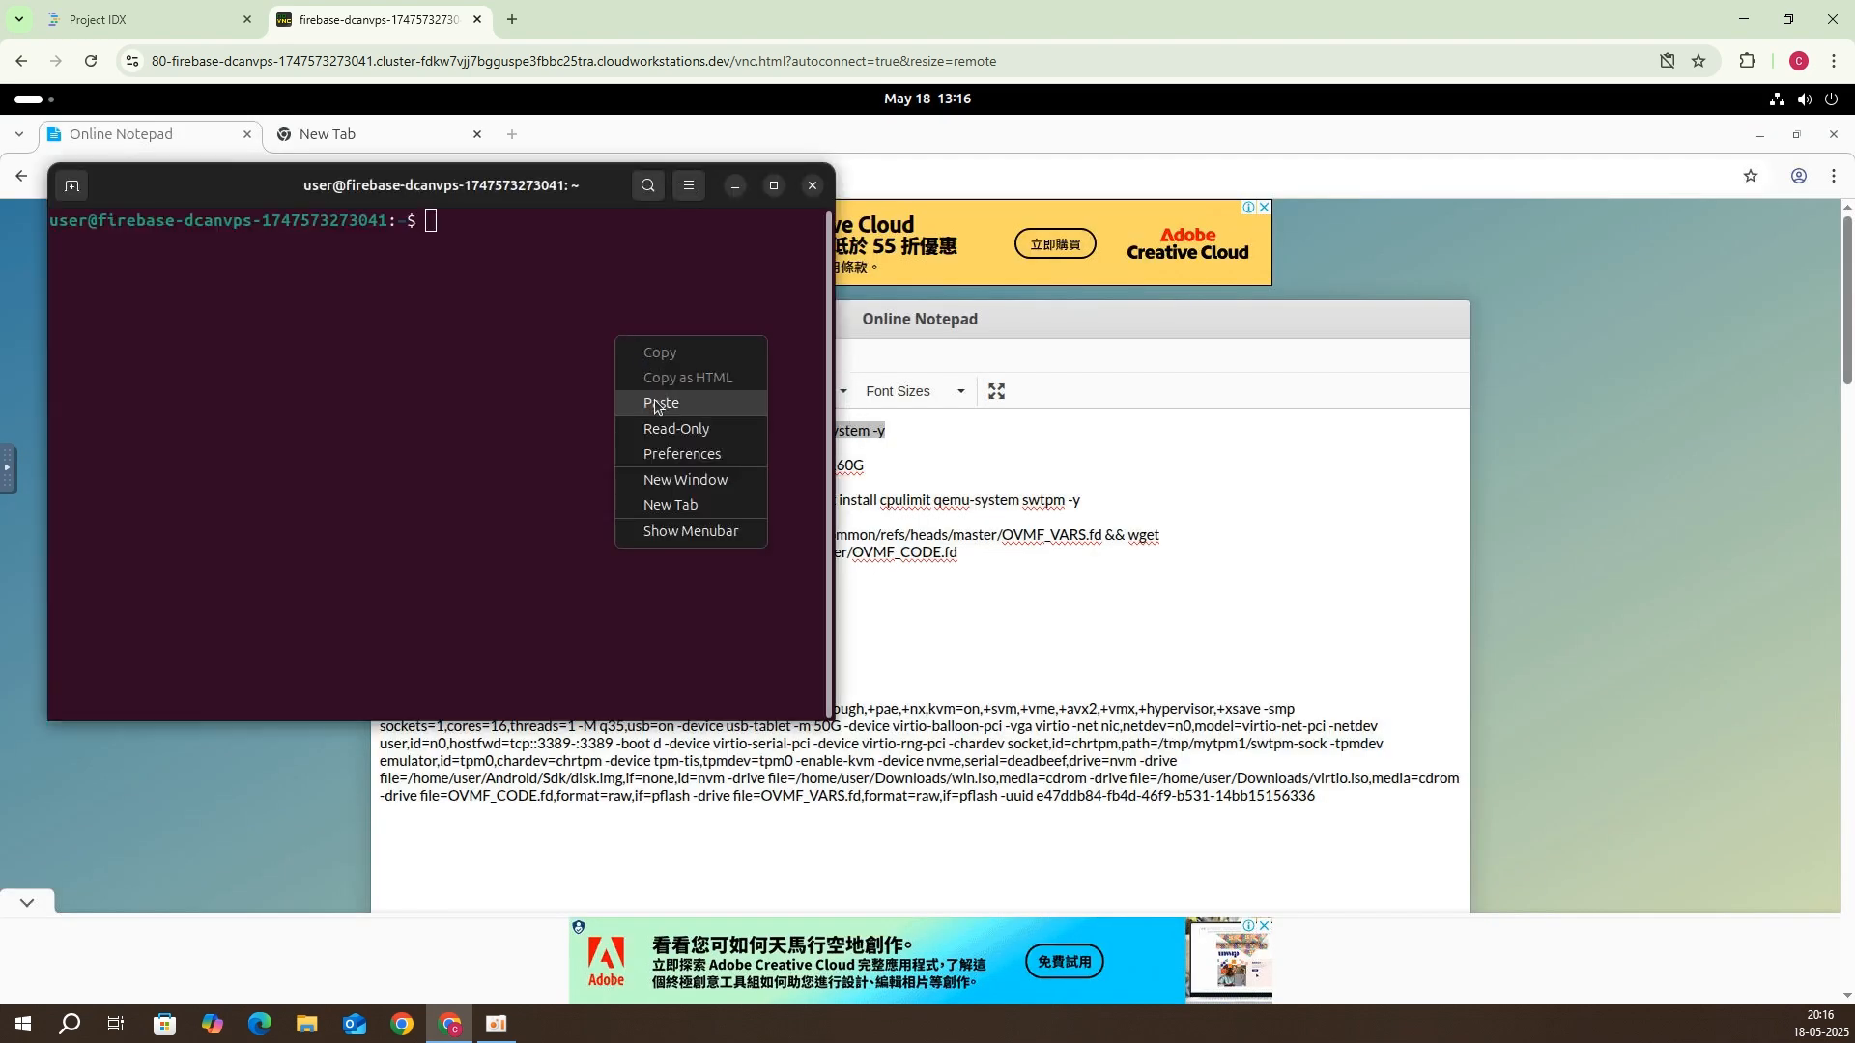
{"action": "left_click", "coordinate": [655, 400]}
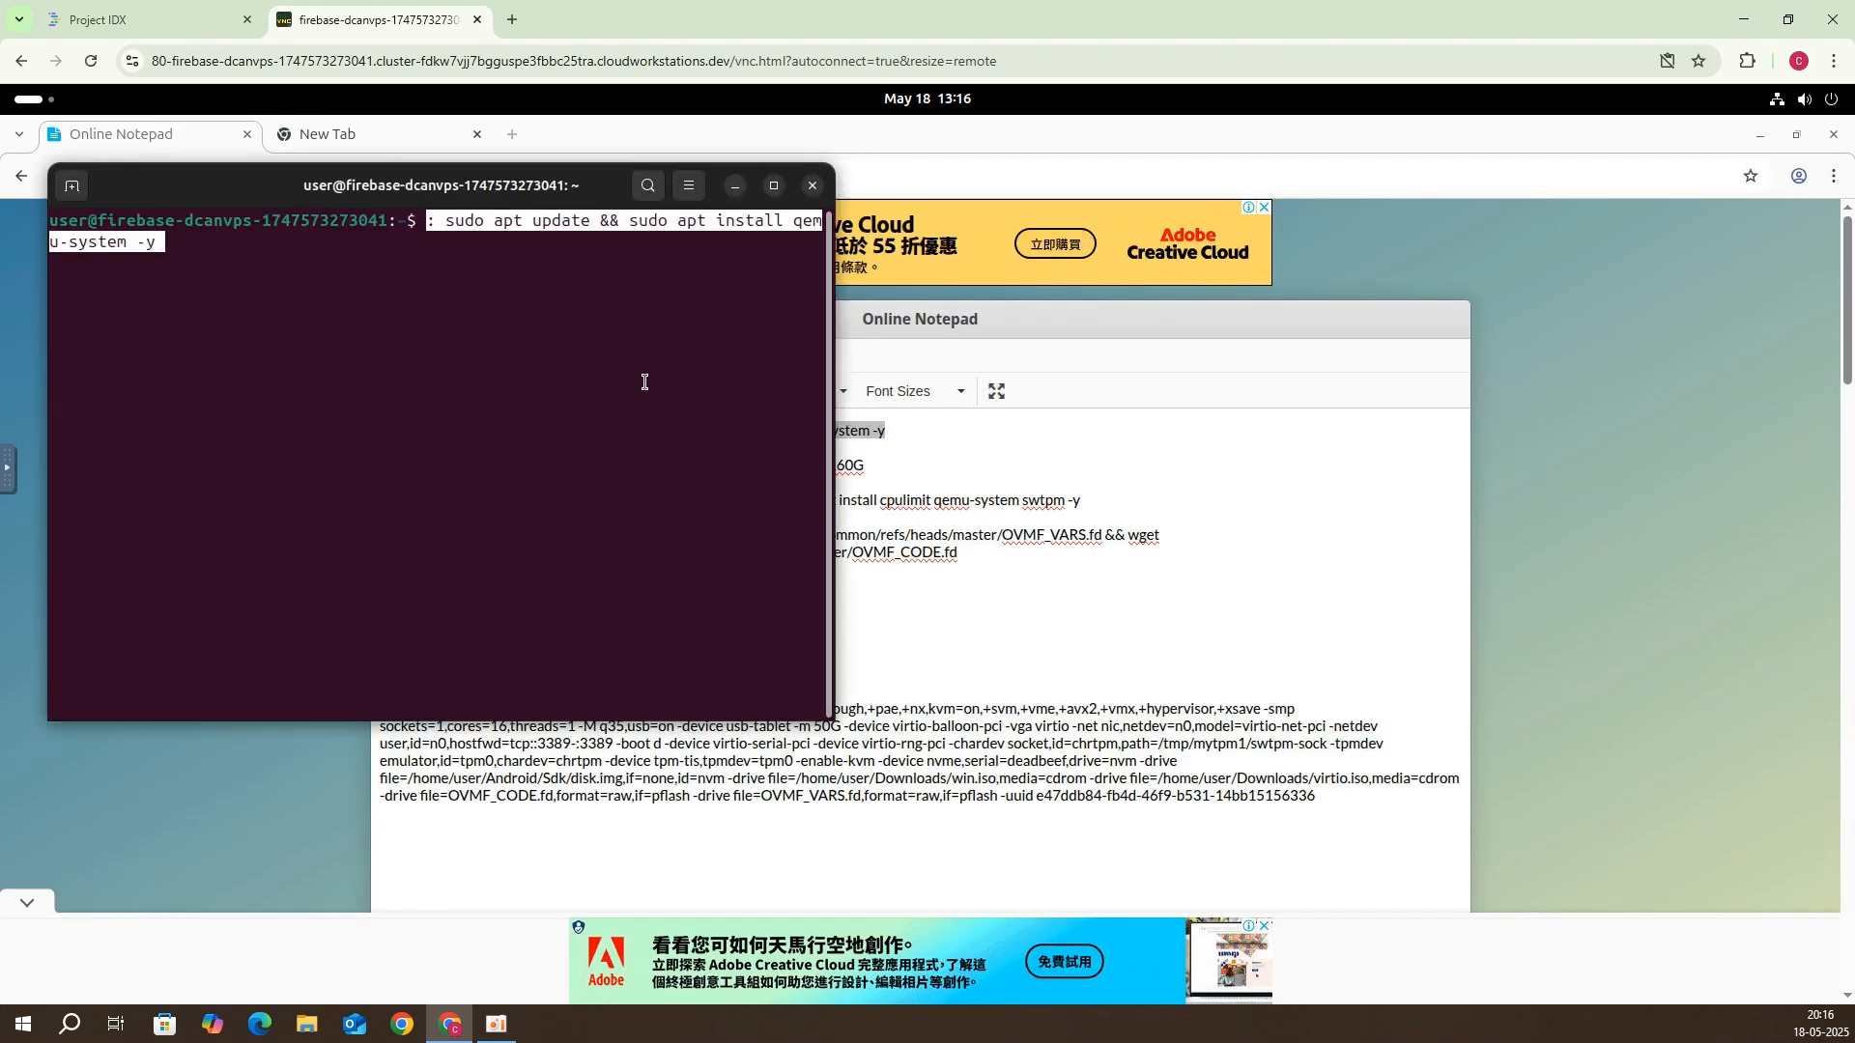
{"action": "key", "text": "Left"}
{"action": "key", "text": "Left"}
{"action": "key", "text": "Left"}
{"action": "key", "text": "Left"}
{"action": "key", "text": "Left"}
{"action": "key", "text": "Left"}
{"action": "key", "text": "Left"}
{"action": "key", "text": "Left"}
{"action": "key", "text": "Left"}
{"action": "key", "text": "Left"}
{"action": "key", "text": "Left"}
{"action": "key", "text": "Left"}
{"action": "key", "text": "Left"}
{"action": "key", "text": "Left"}
{"action": "key", "text": "Left"}
{"action": "key", "text": "Left"}
{"action": "key", "text": "Left"}
{"action": "key", "text": "Left"}
{"action": "key", "text": "Left"}
{"action": "key", "text": "Left"}
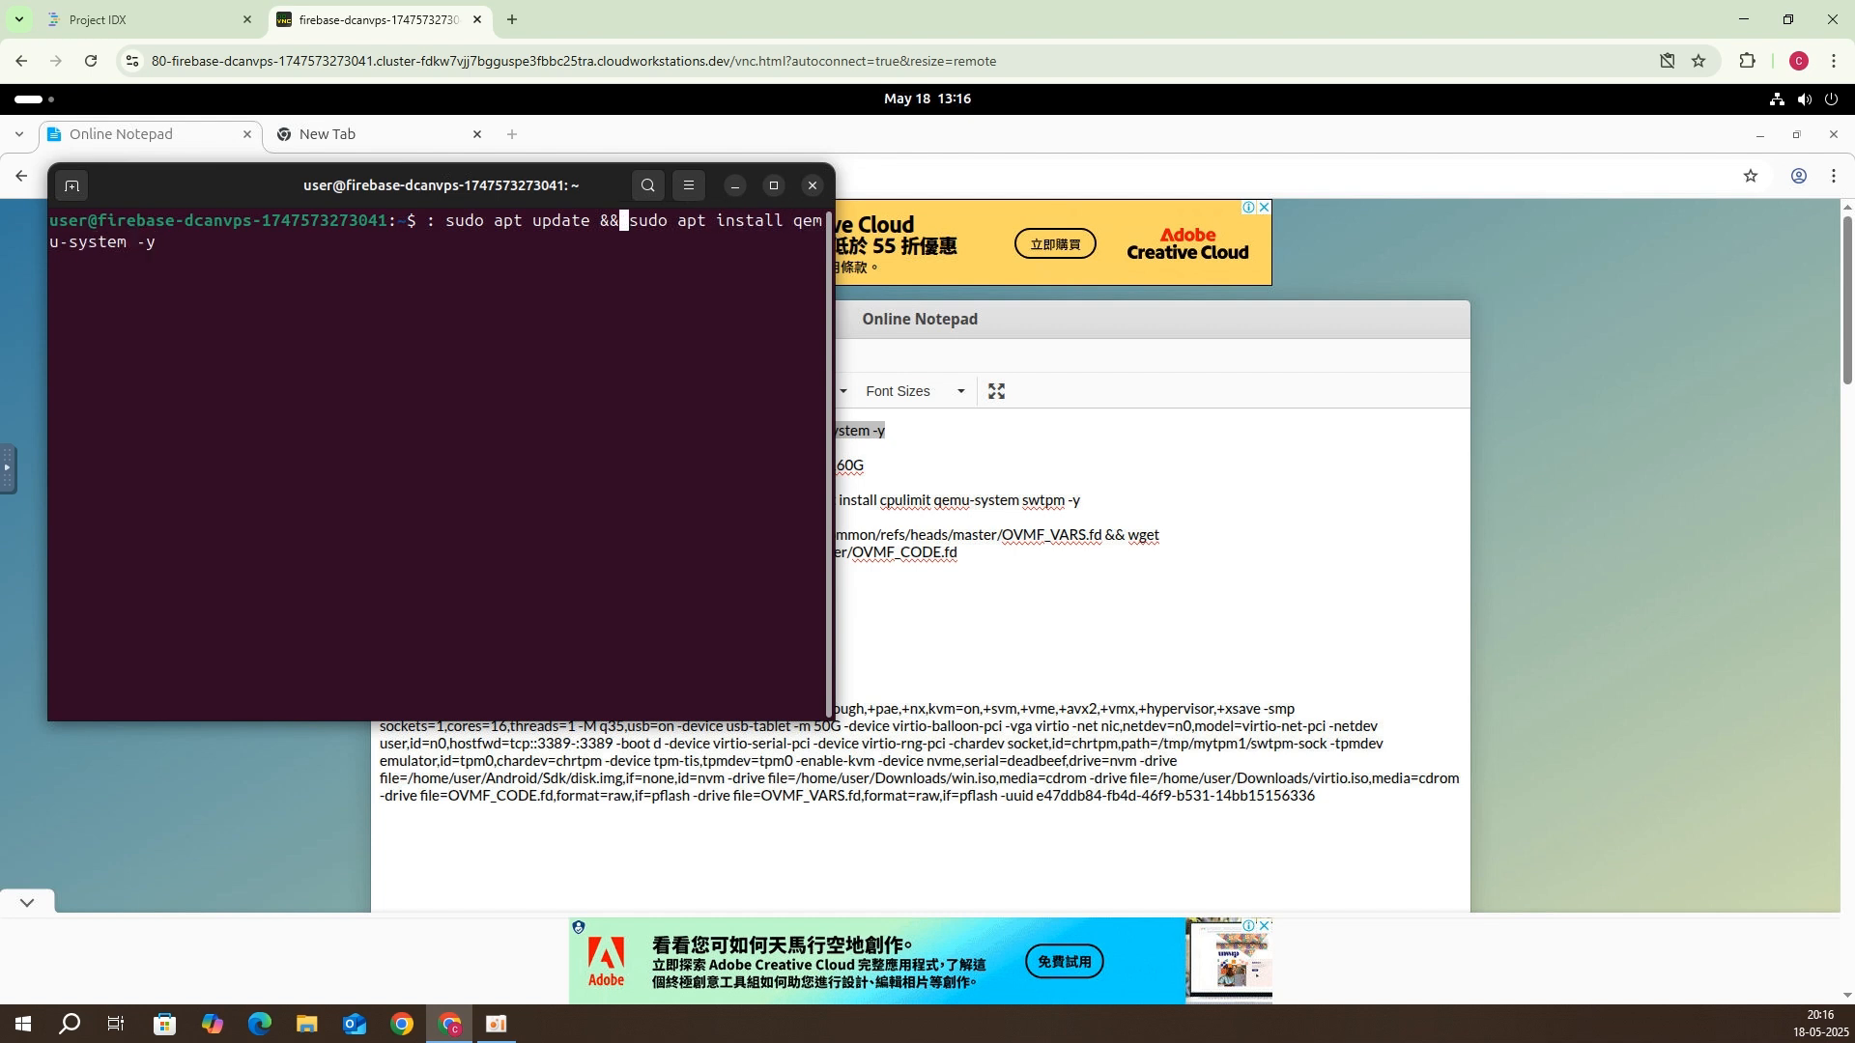
{"action": "key", "text": "Left"}
{"action": "key", "text": "Left"}
{"action": "key", "text": "Left"}
{"action": "key", "text": "Left"}
{"action": "key", "text": "Left"}
{"action": "key", "text": "Left"}
{"action": "key", "text": "Left"}
{"action": "key", "text": "Left"}
{"action": "key", "text": "Left"}
{"action": "key", "text": "Left"}
{"action": "key", "text": "Left"}
{"action": "key", "text": "Left"}
{"action": "key", "text": "Left"}
{"action": "key", "text": "Left"}
{"action": "key", "text": "Left"}
{"action": "key", "text": "Left"}
{"action": "key", "text": "Left"}
{"action": "key", "text": "Left"}
{"action": "key", "text": "Left"}
{"action": "key", "text": "Left"}
{"action": "key", "text": "Right"}
{"action": "key", "text": "Right"}
{"action": "key", "text": "BackSpace"}
{"action": "key", "text": "BackSpace"}
{"action": "key", "text": "Return"}
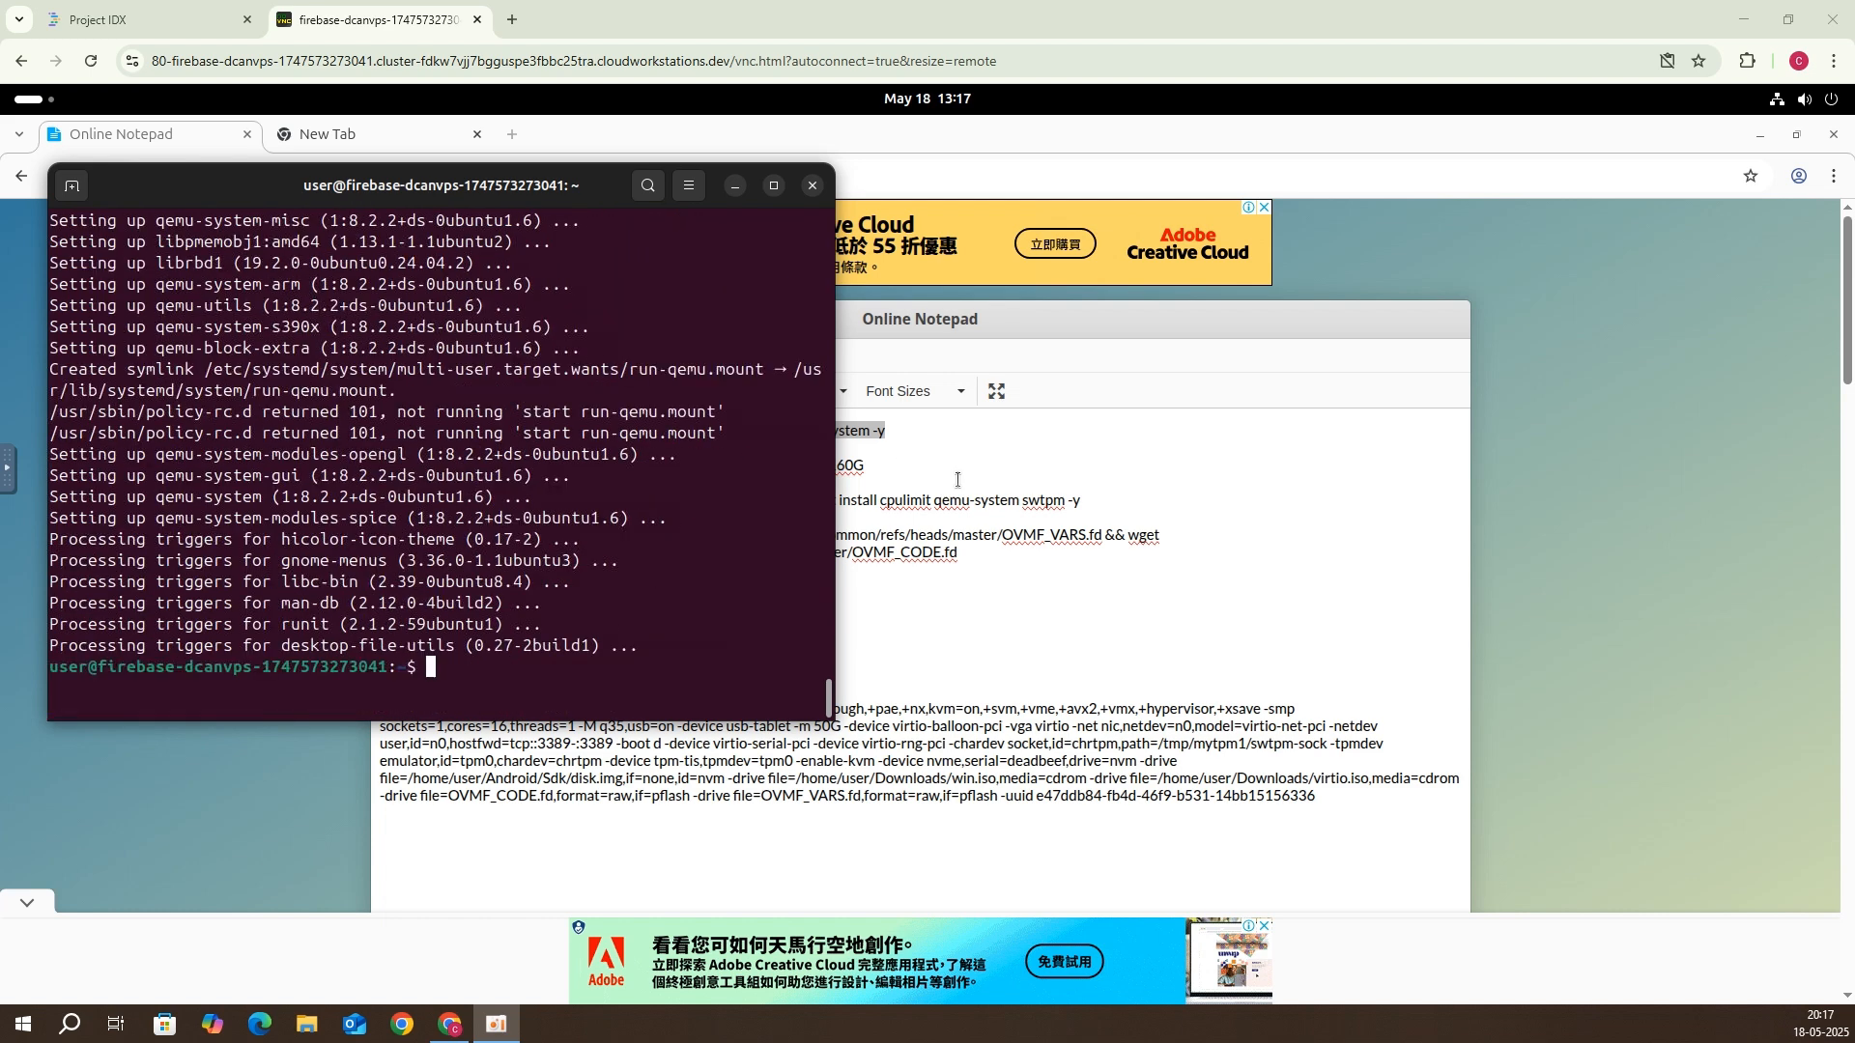
{"action": "scroll", "coordinate": [609, 493], "scroll_direction": "up", "scroll_amount": 1}
{"action": "scroll", "coordinate": [659, 513], "scroll_direction": "down", "scroll_amount": 1}
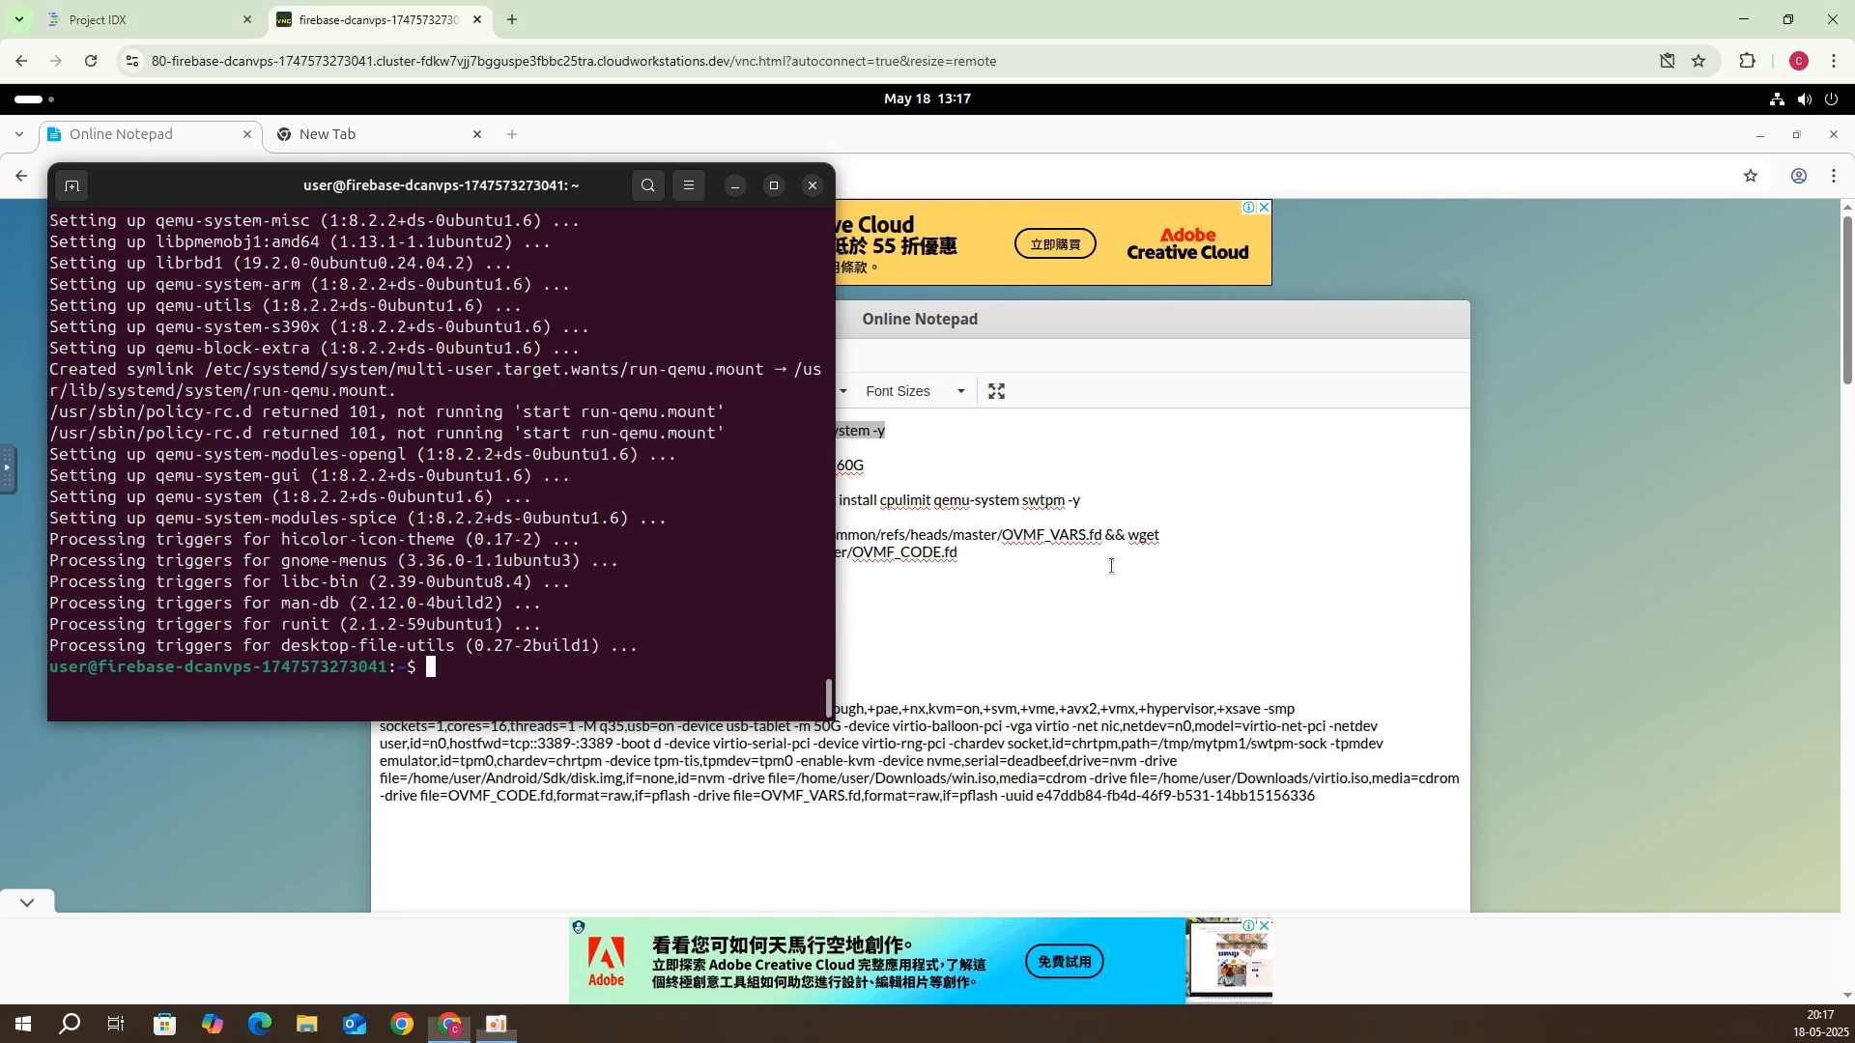
{"action": "left_click", "coordinate": [1071, 565]}
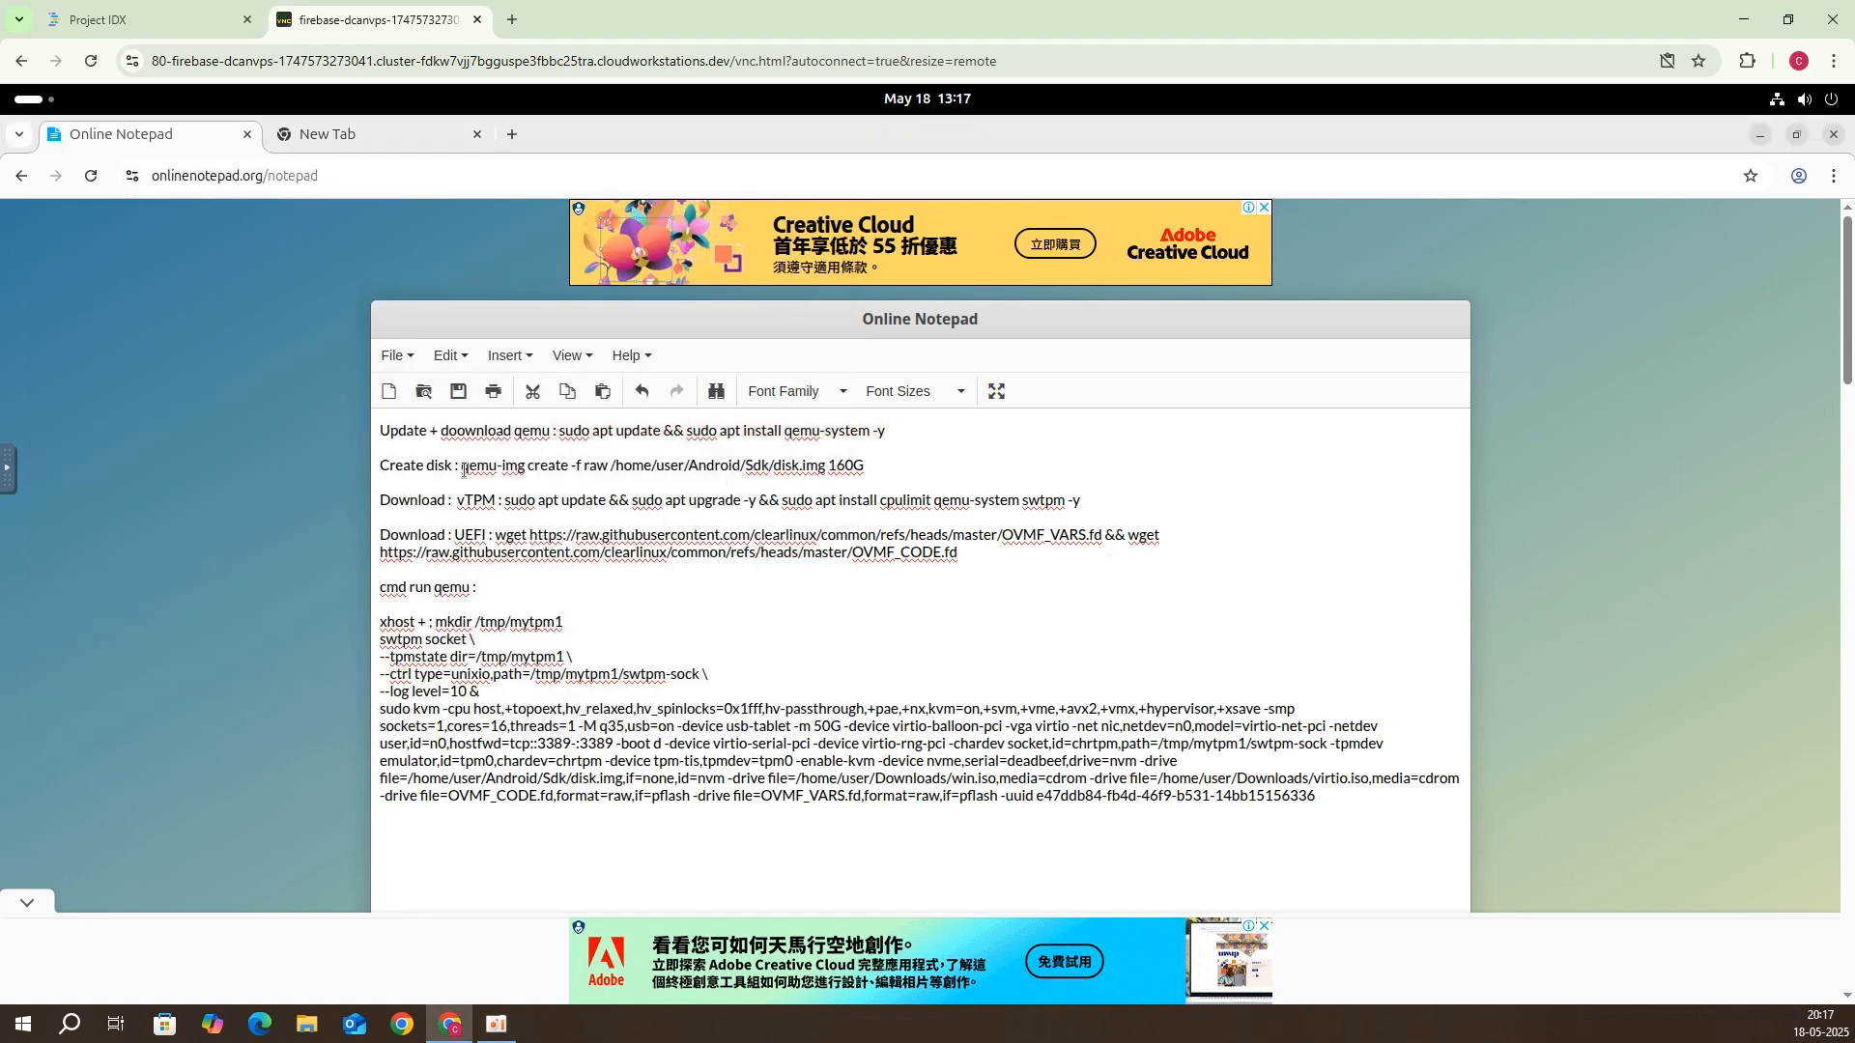
Step: Select and copy the qemu-img create command for the 160G disk from the notes
{"action": "left_click_drag", "start_coordinate": [464, 470], "coordinate": [882, 477]}
{"action": "left_click", "coordinate": [873, 466]}
{"action": "key", "text": "Right"}
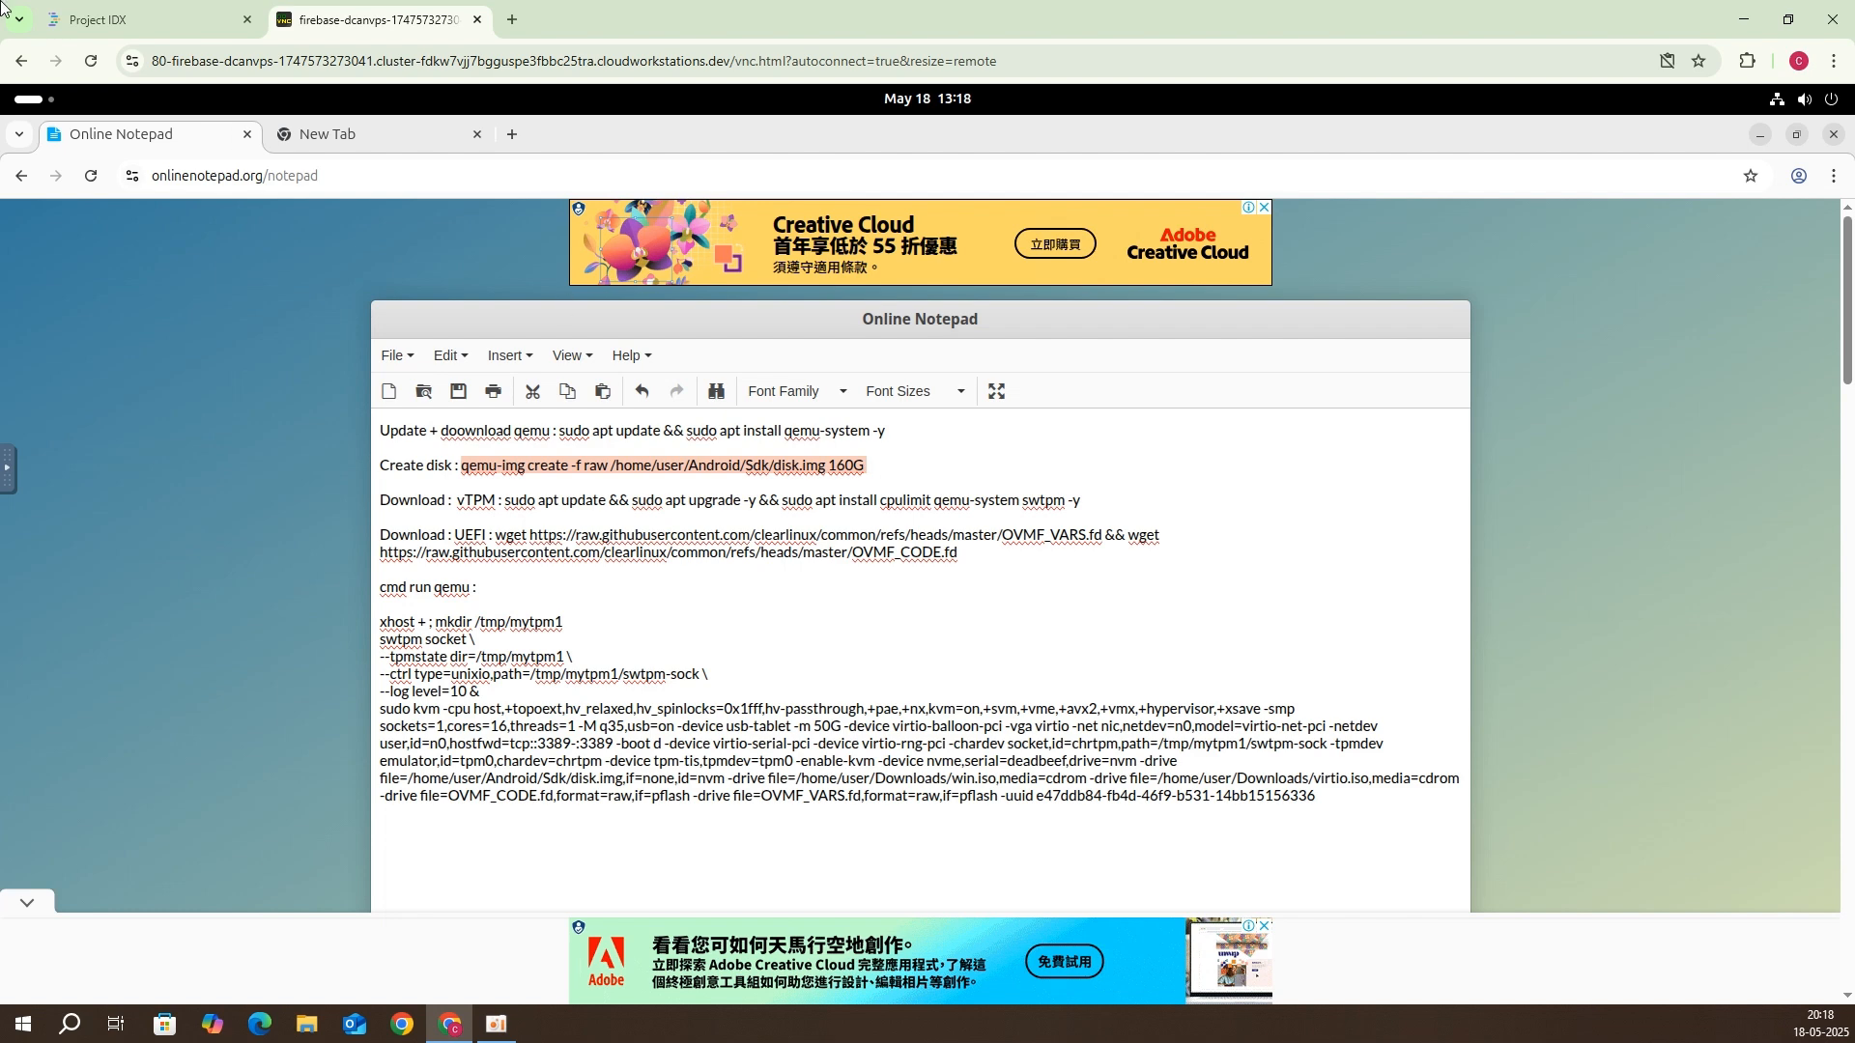
Step: Paste and run qemu-img create in the terminal to make the 160G raw disk.img
{"action": "key", "text": "super"}
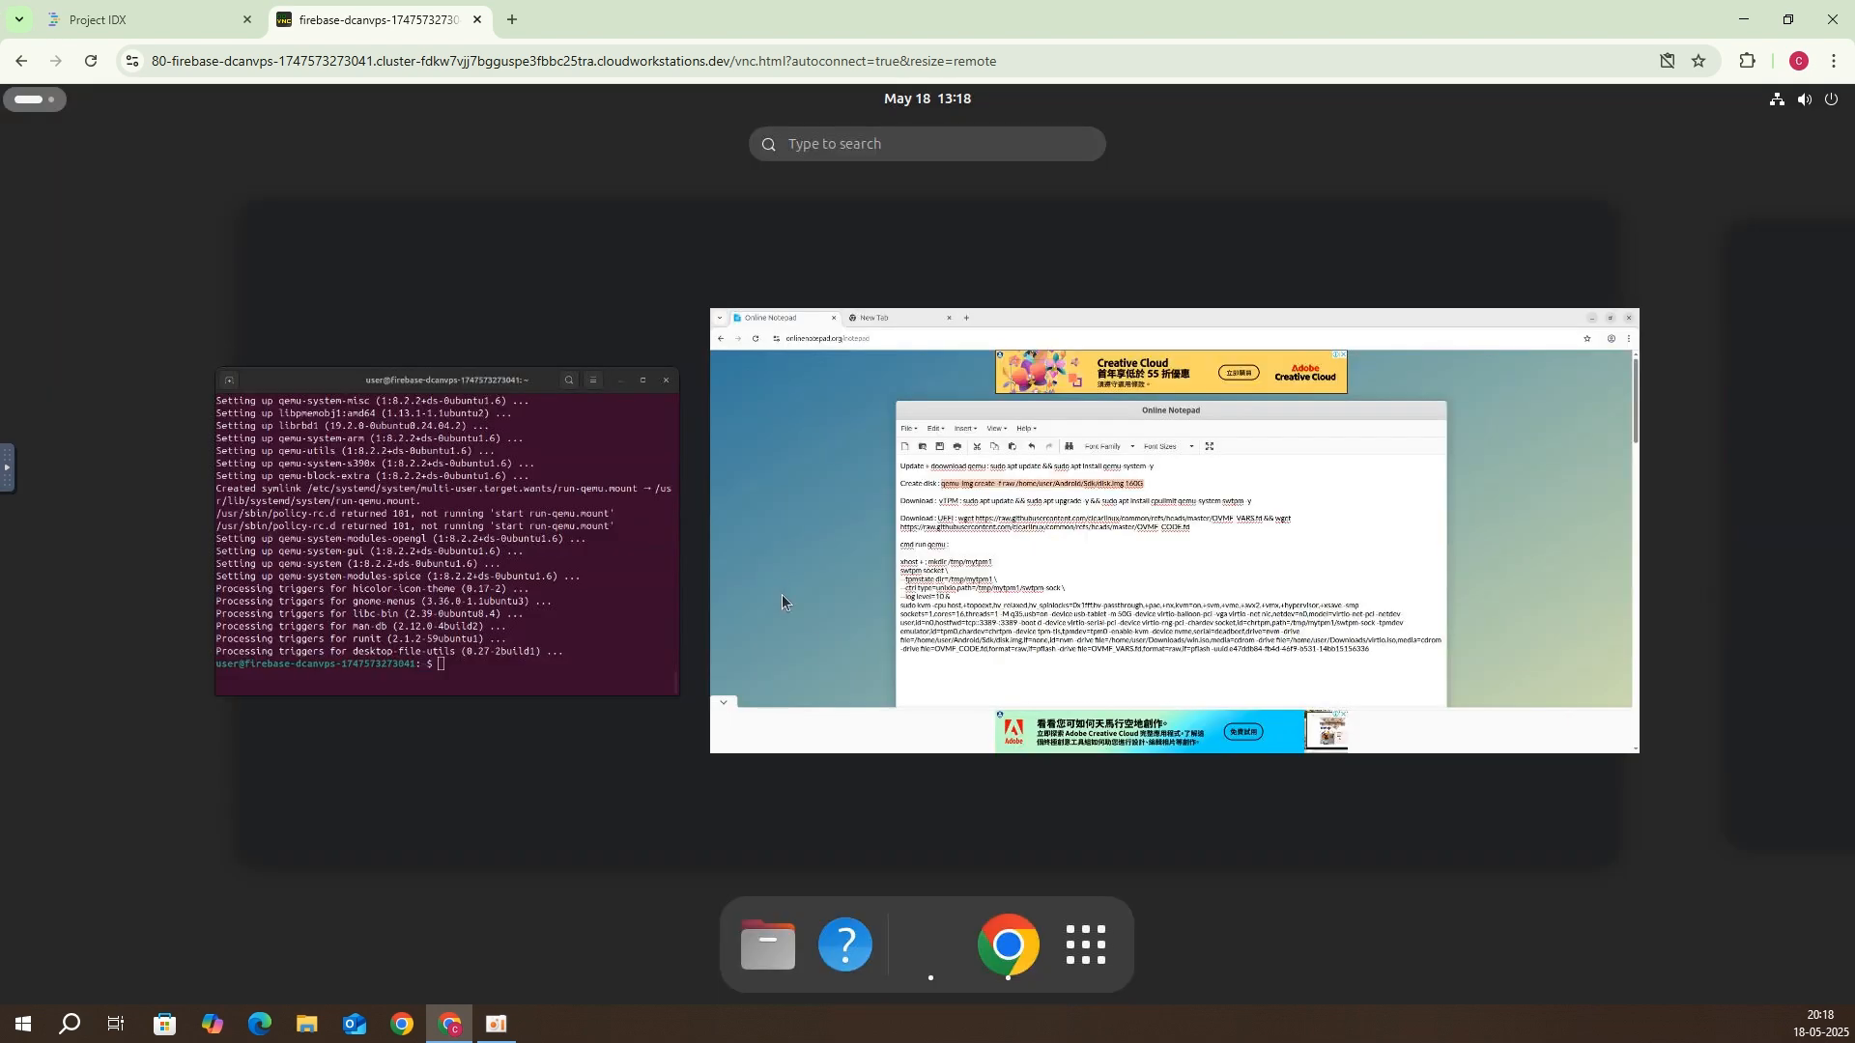
{"action": "left_click", "coordinate": [923, 955]}
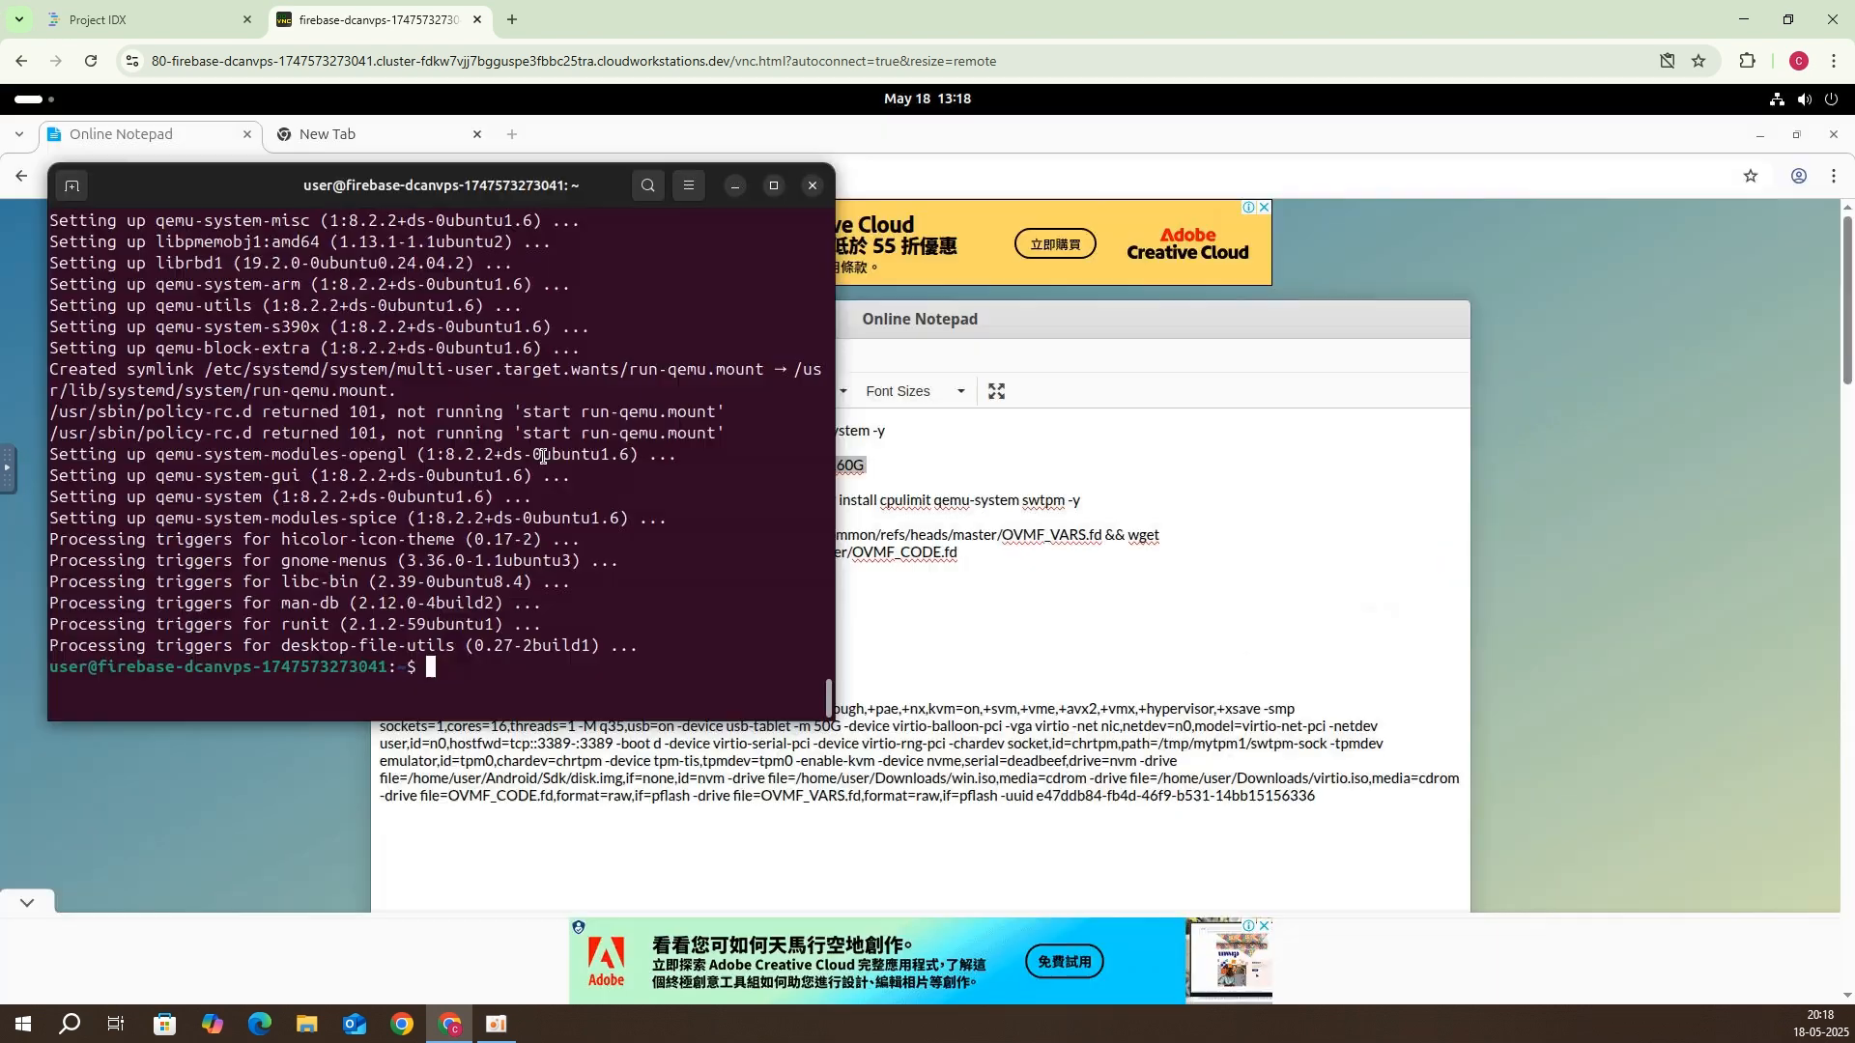
{"action": "right_click", "coordinate": [477, 666]}
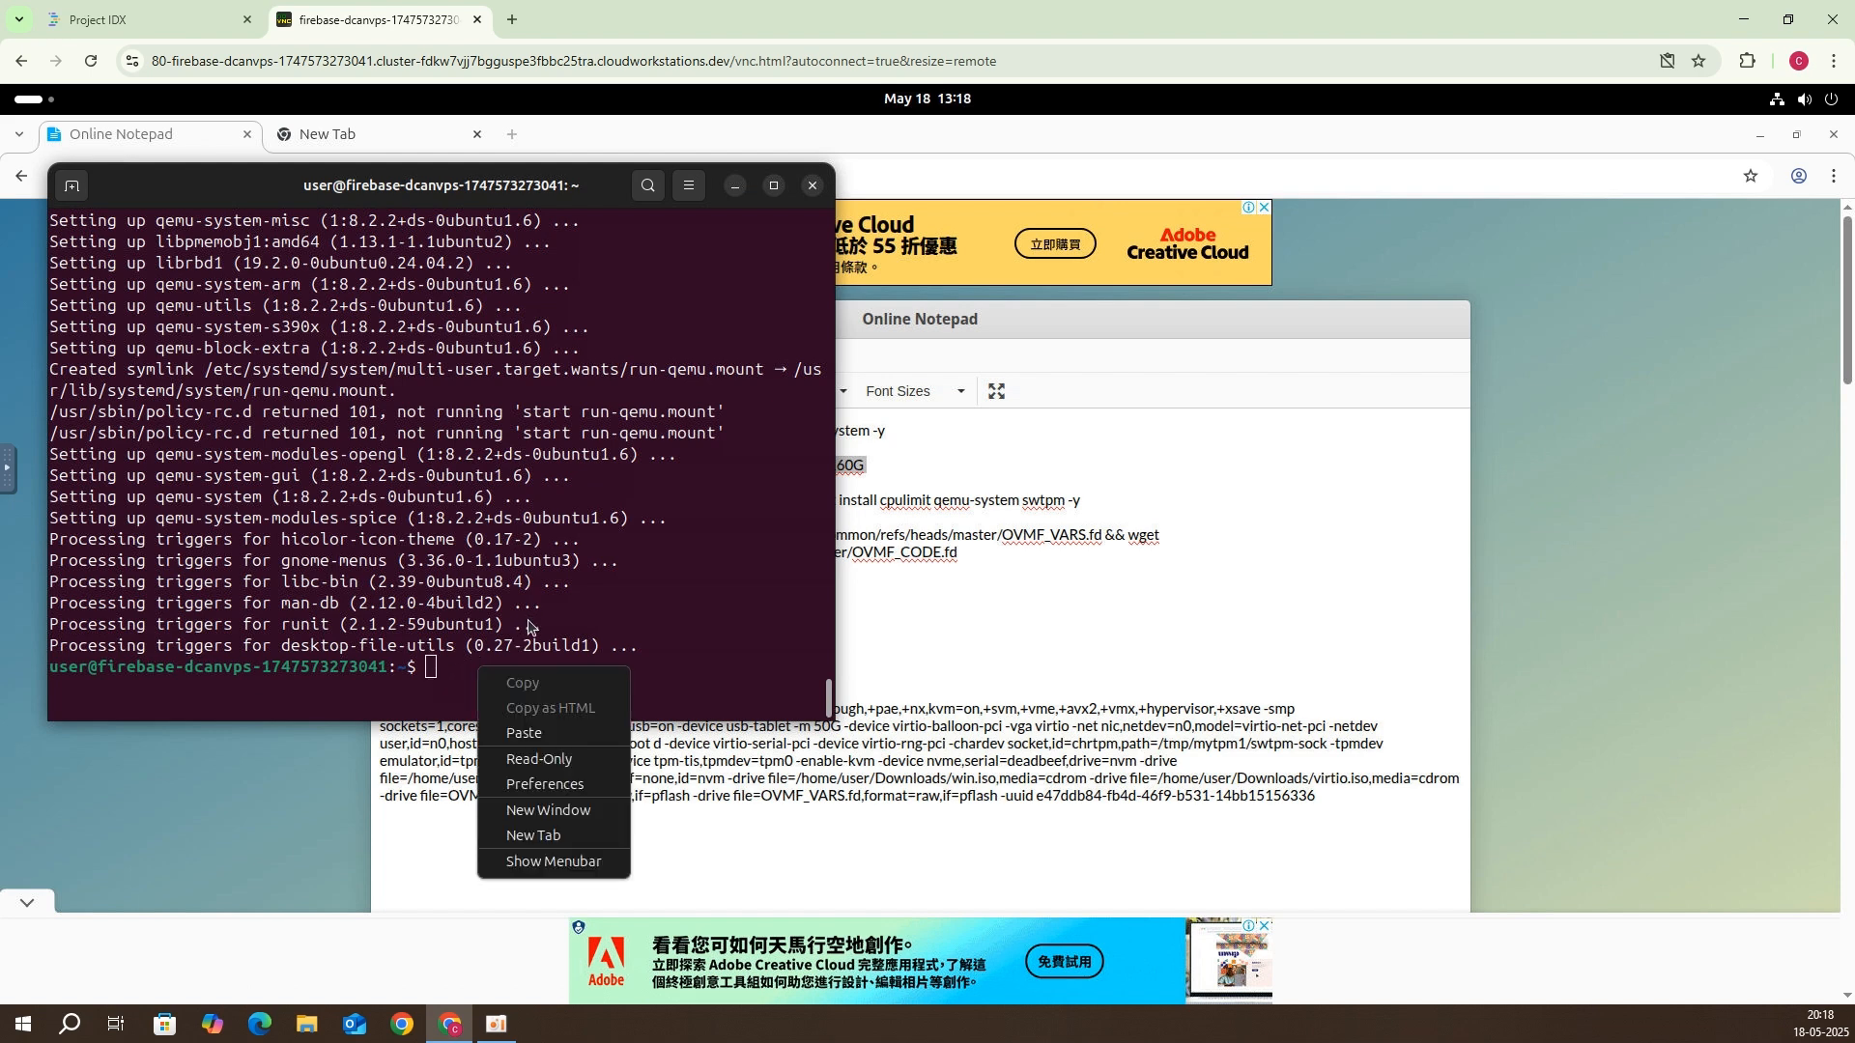
{"action": "left_click", "coordinate": [523, 733]}
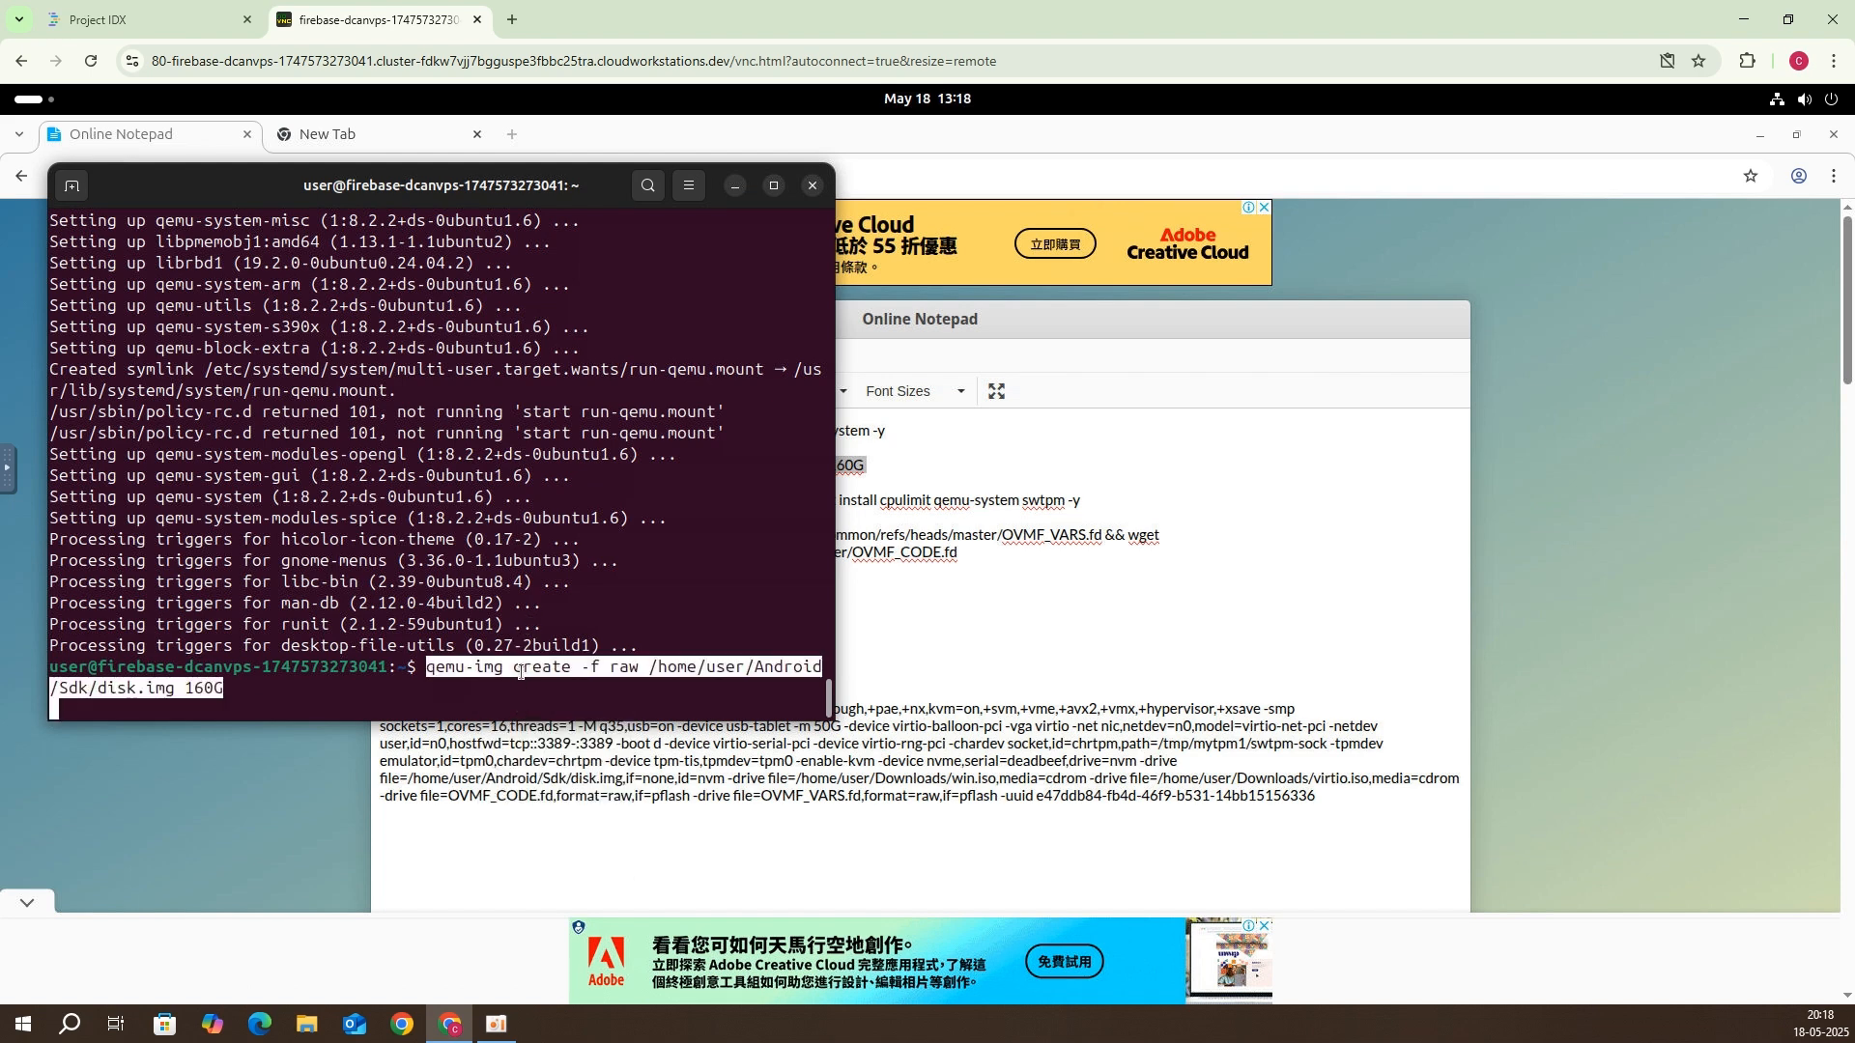
{"action": "key", "text": "Return"}
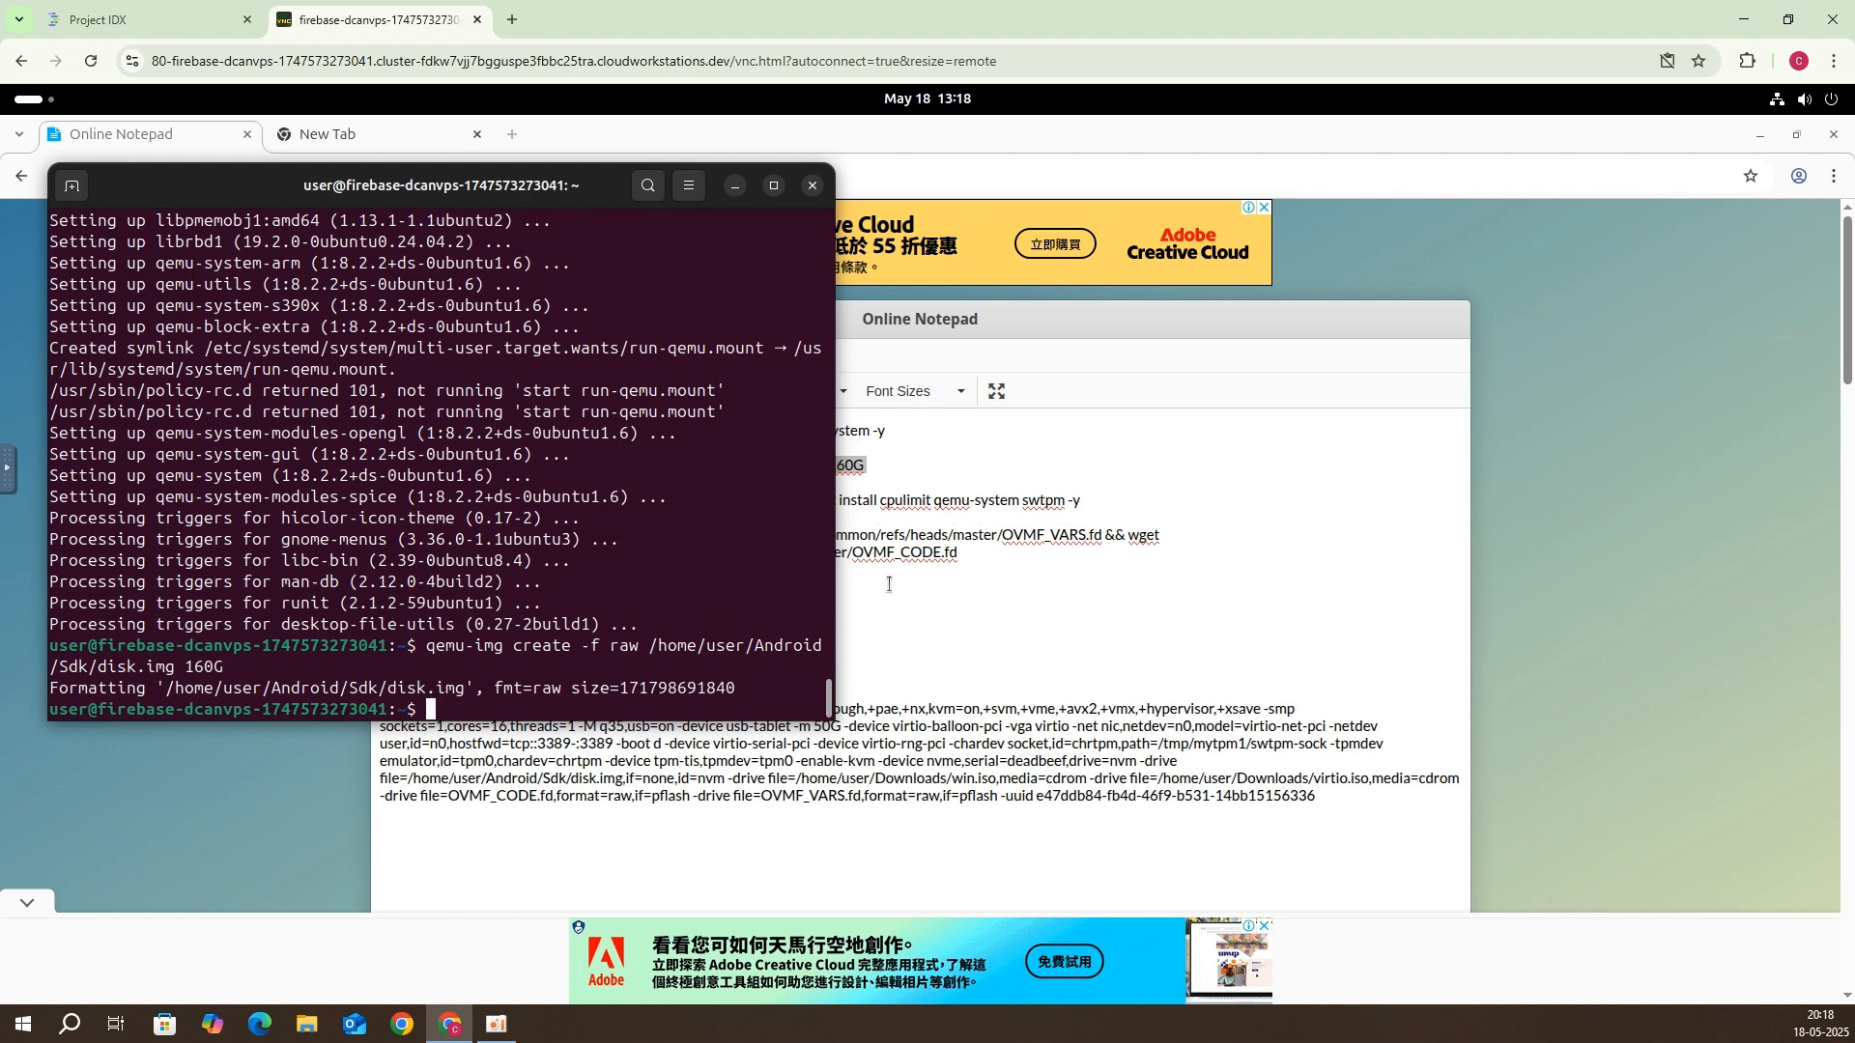
{"action": "left_click", "coordinate": [966, 585]}
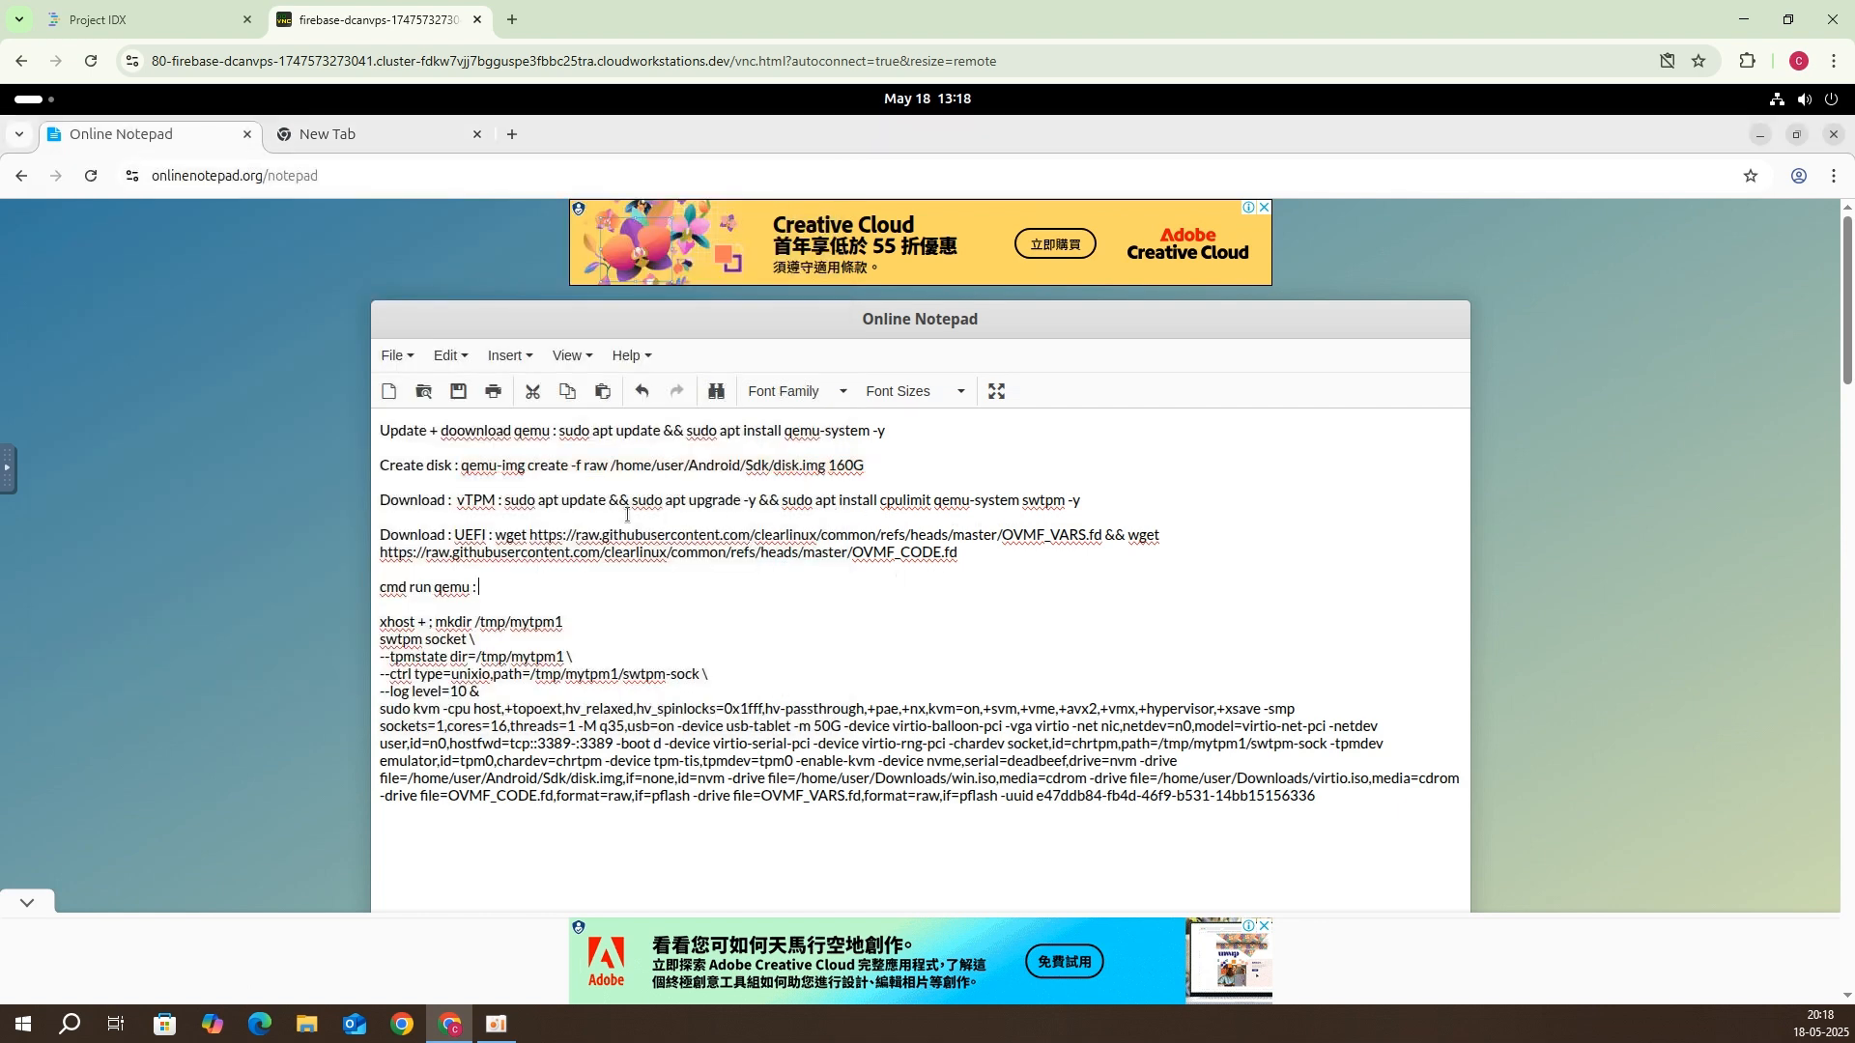
Step: Select the full vTPM apt install command in the notes
{"action": "left_click_drag", "start_coordinate": [507, 496], "coordinate": [1081, 500]}
{"action": "left_click", "coordinate": [1095, 500]}
{"action": "left_click", "coordinate": [507, 500], "text": "shift"}
{"action": "key", "text": "ctrl+c"}
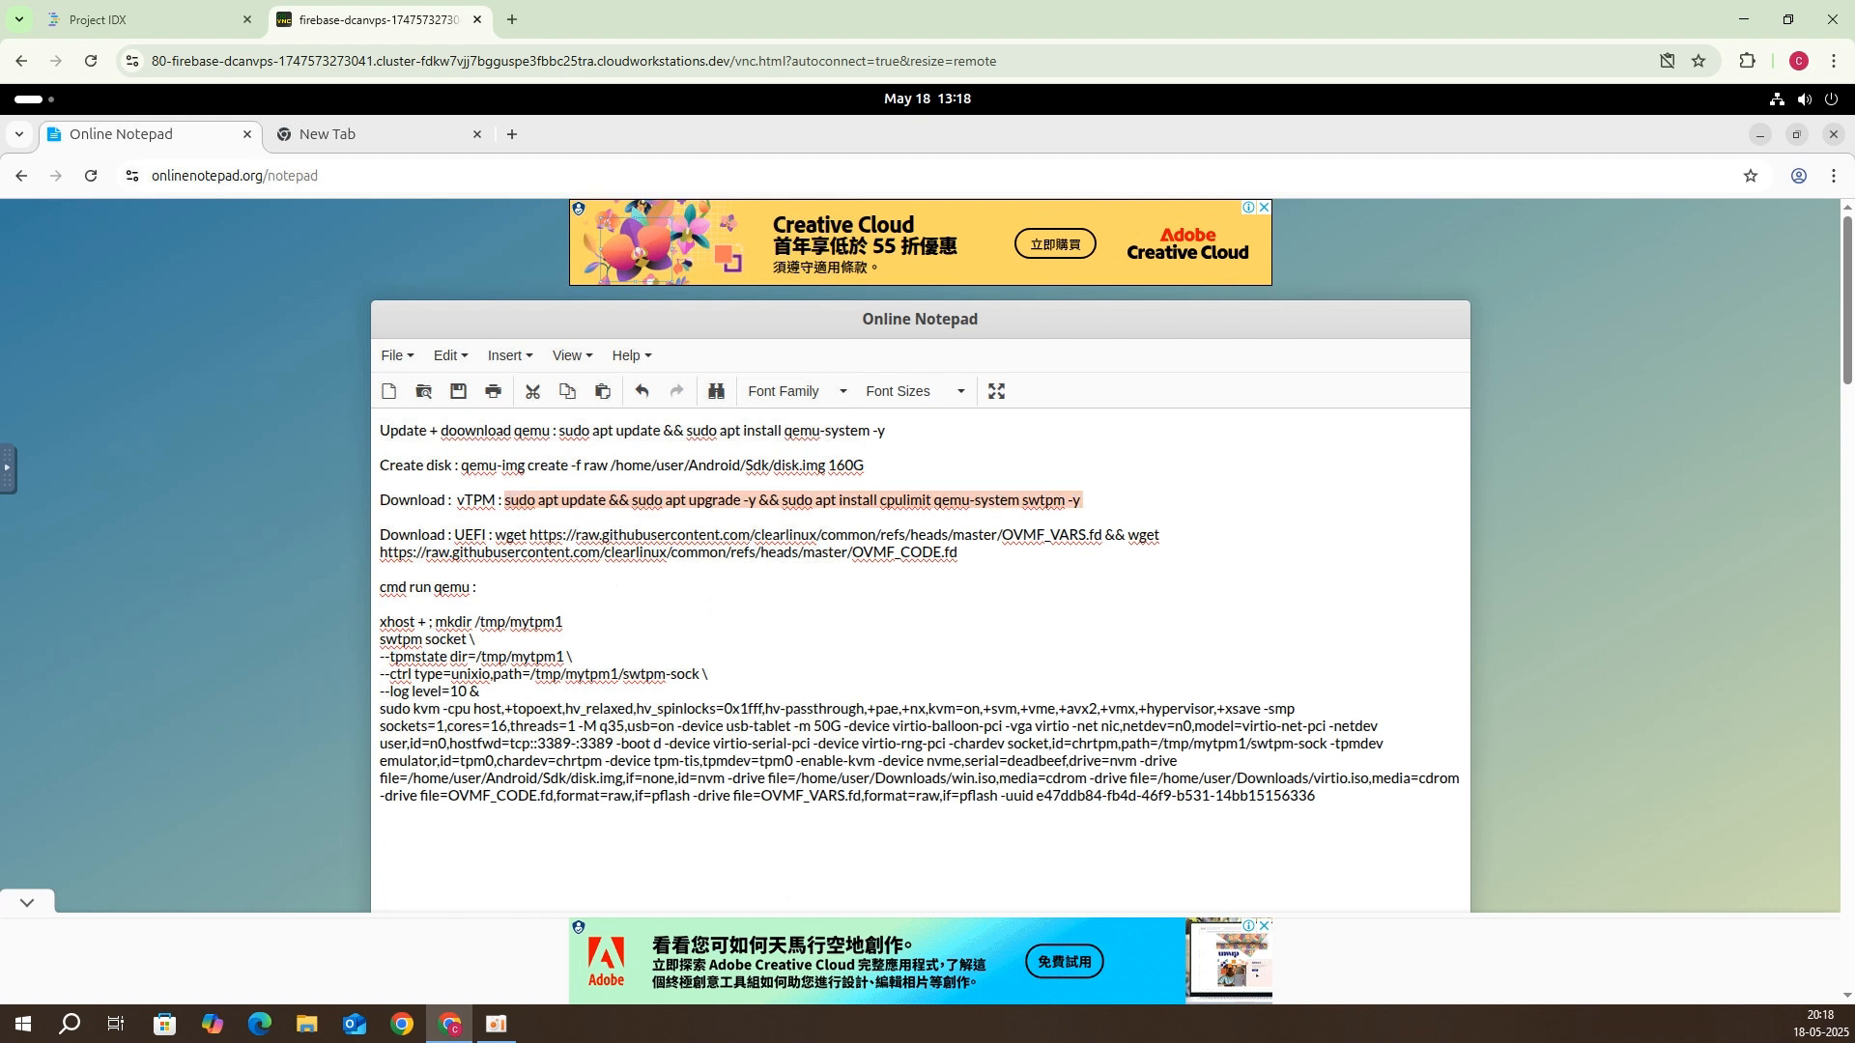
Step: Paste and run the command in the terminal to upgrade and install cpulimit, qemu-system and swtpm
{"action": "left_click", "coordinate": [26, 101]}
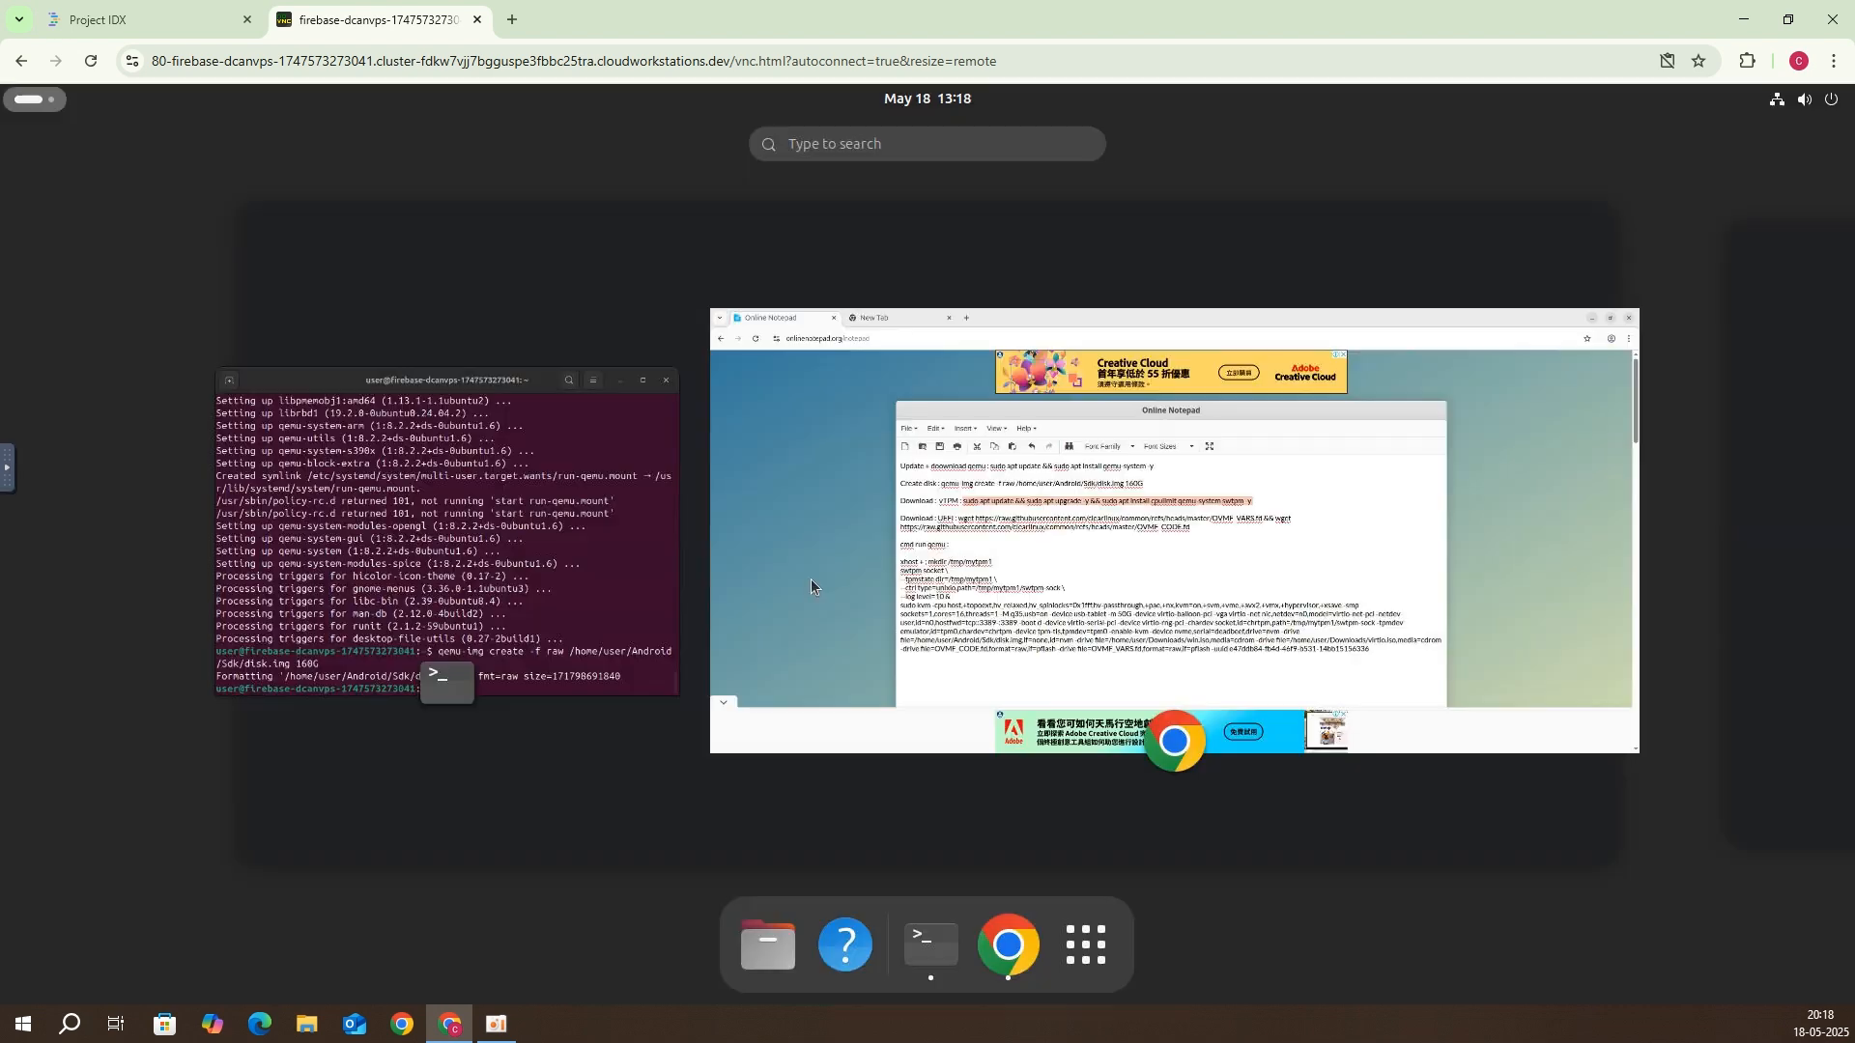
{"action": "left_click", "coordinate": [539, 569]}
{"action": "right_click", "coordinate": [647, 624]}
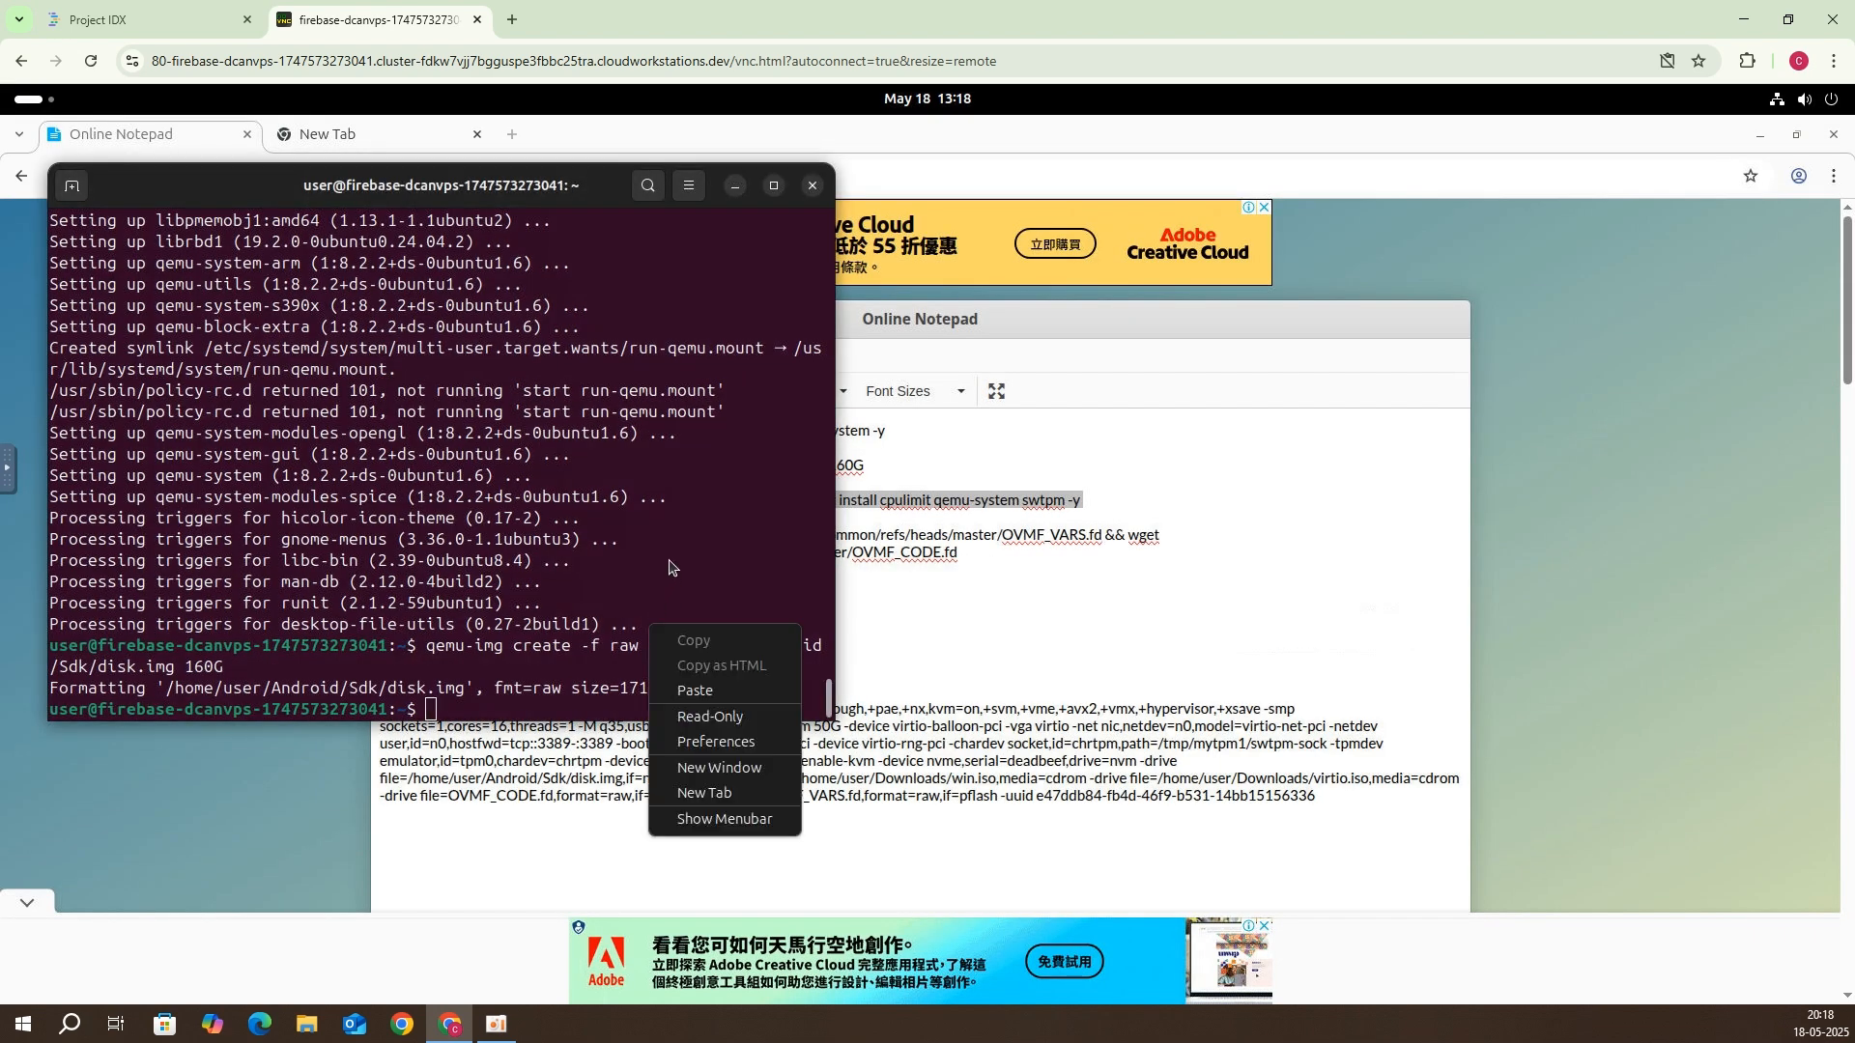
{"action": "left_click", "coordinate": [708, 692]}
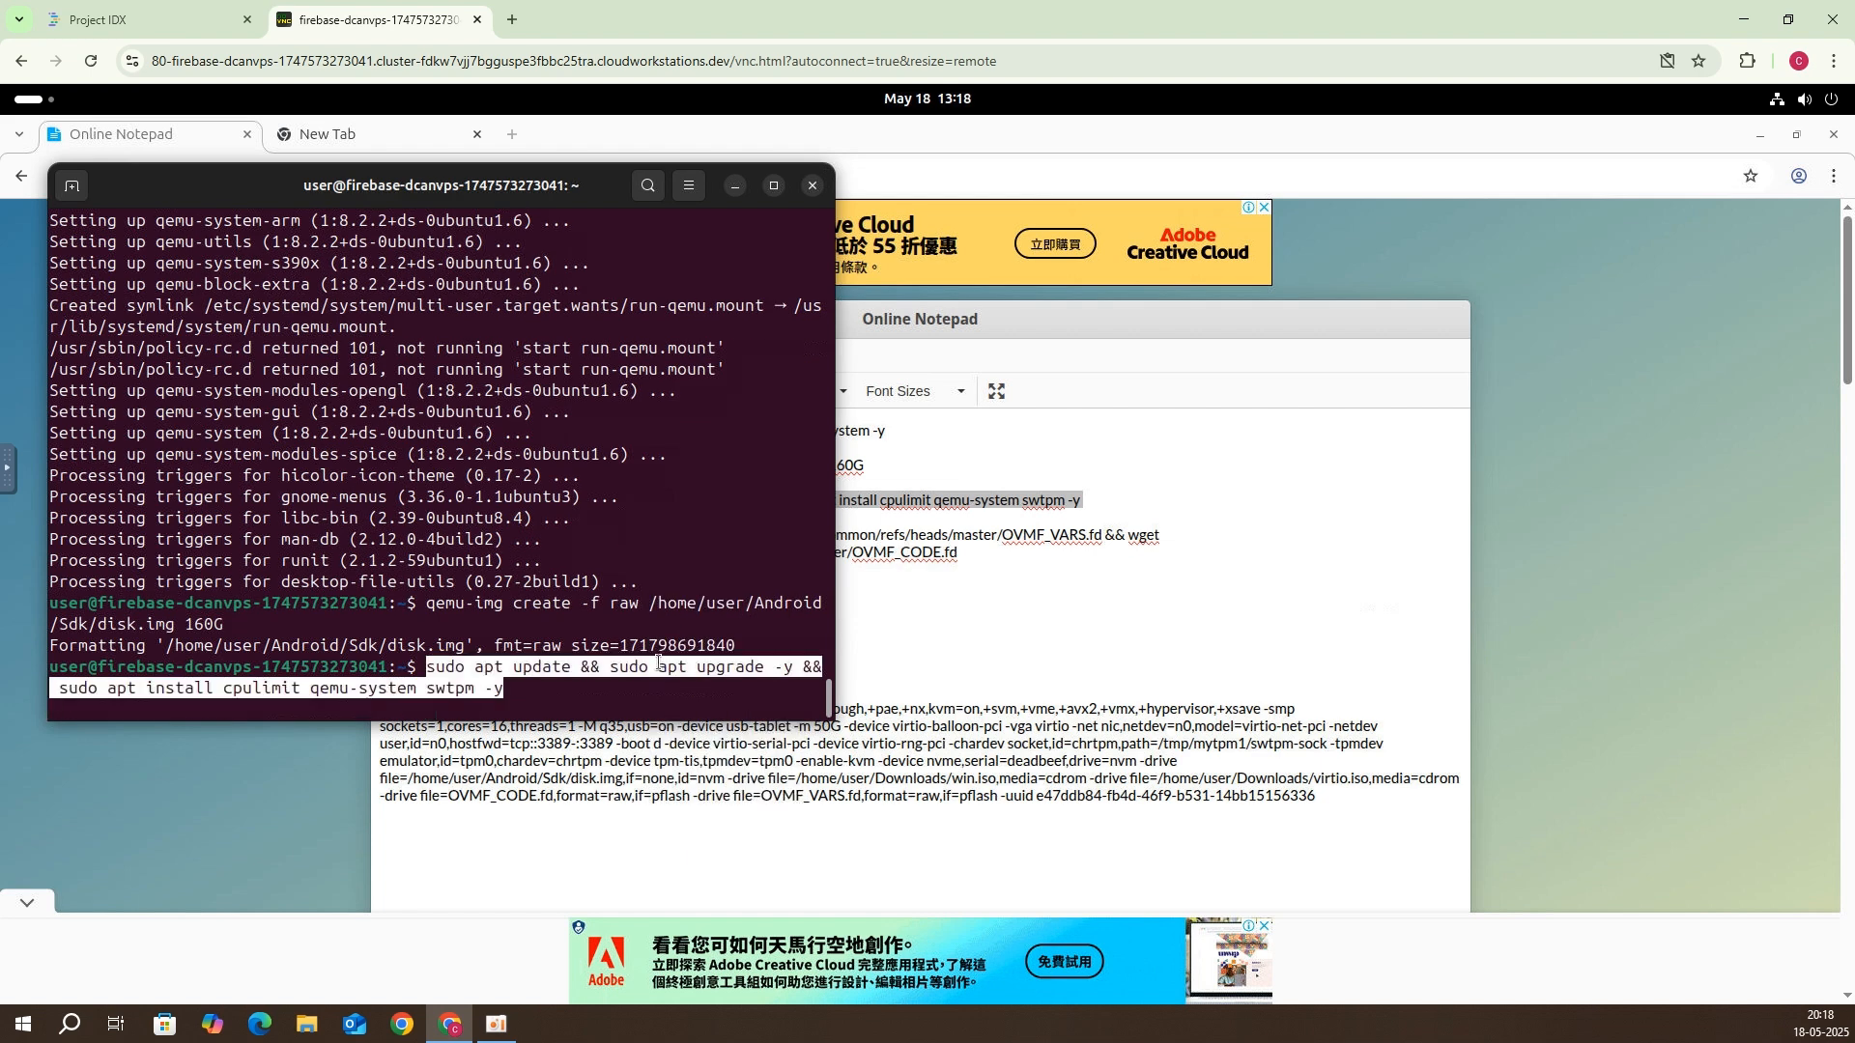
{"action": "key", "text": "Return"}
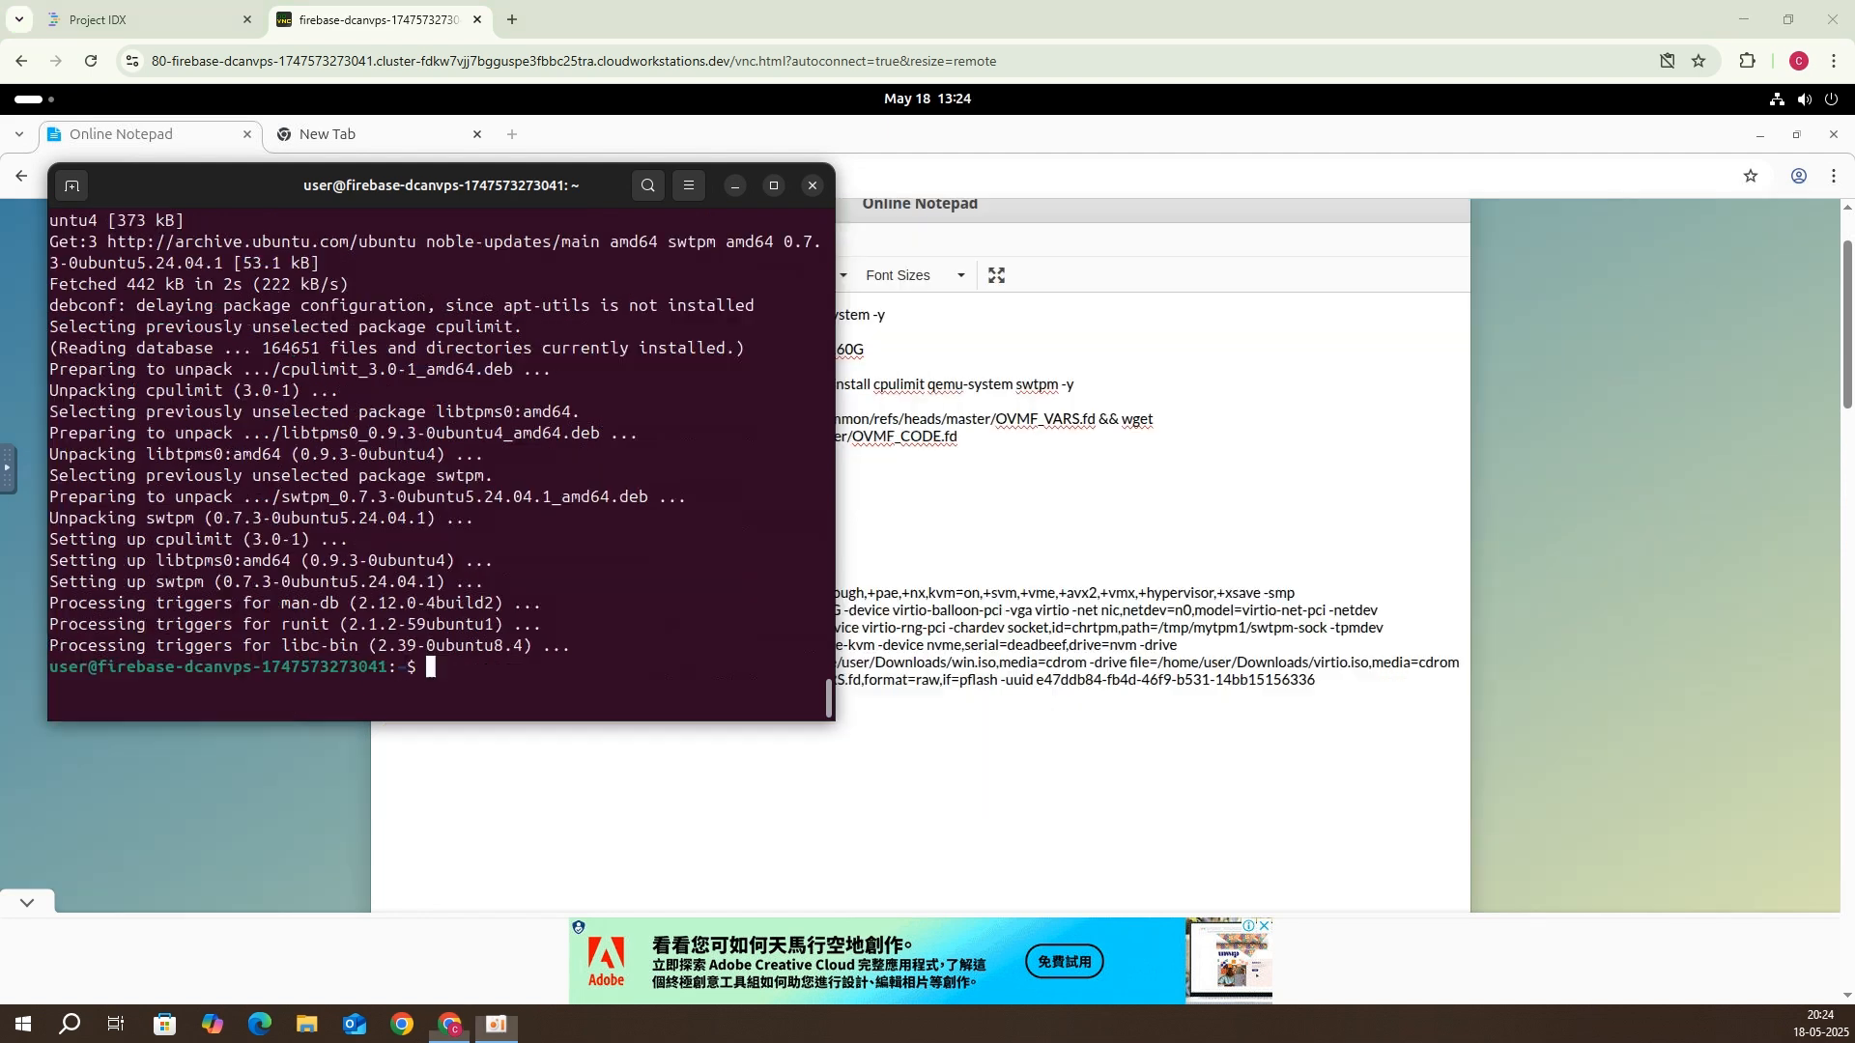
Step: Minimize the terminal and select the two-line OVMF wget command in the notes
{"action": "left_click", "coordinate": [734, 186]}
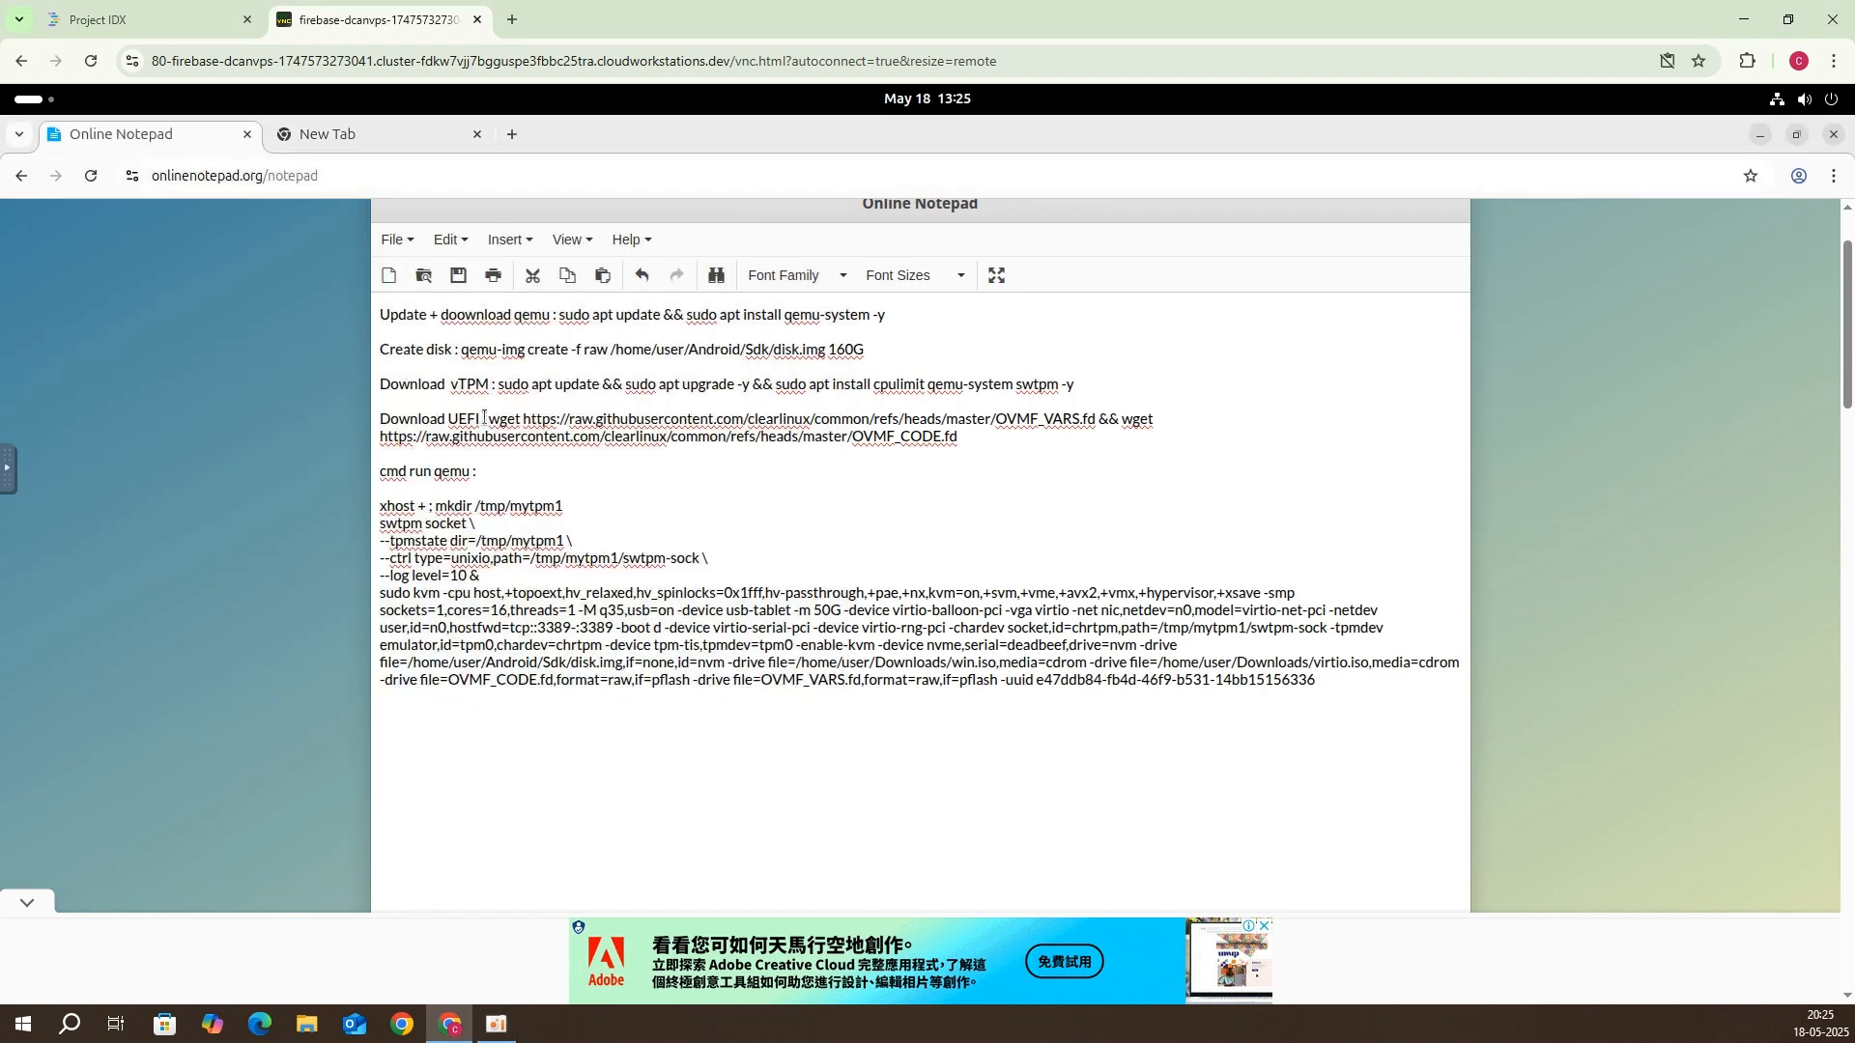
{"action": "left_click_drag", "start_coordinate": [489, 419], "coordinate": [929, 453]}
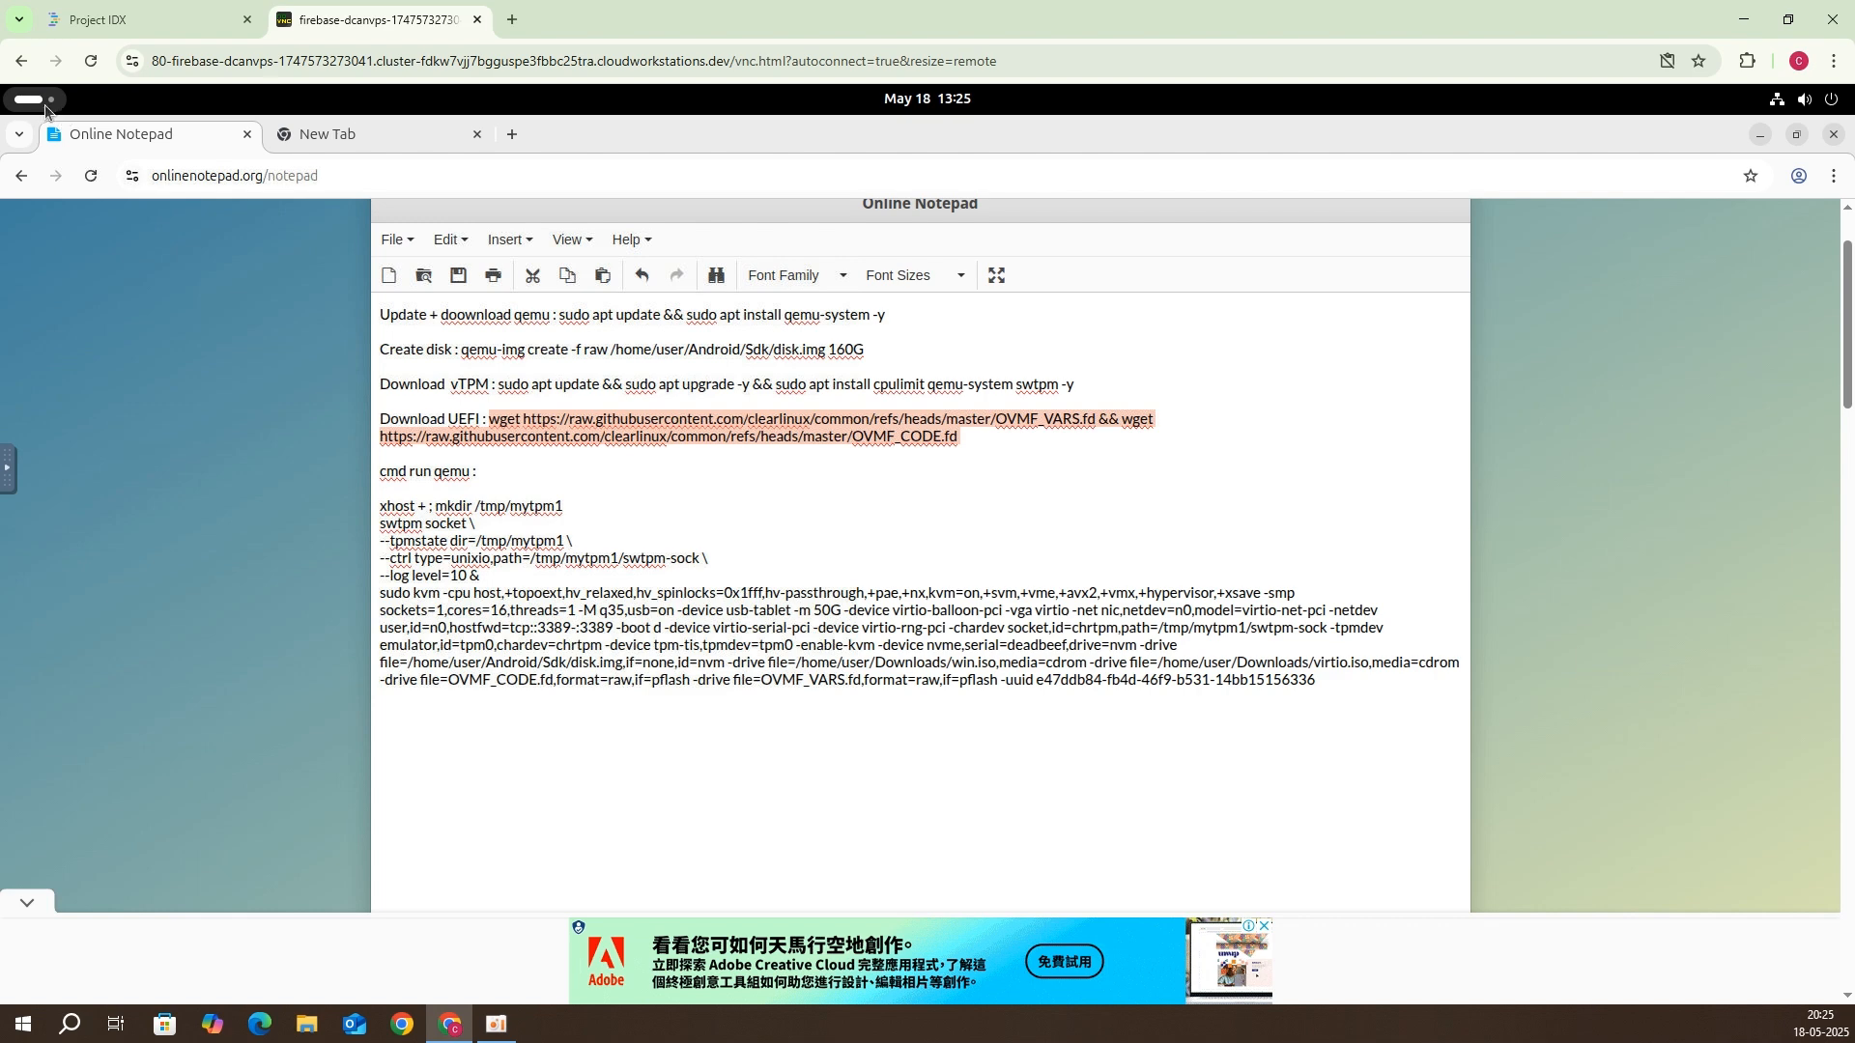
{"action": "left_click", "coordinate": [45, 104]}
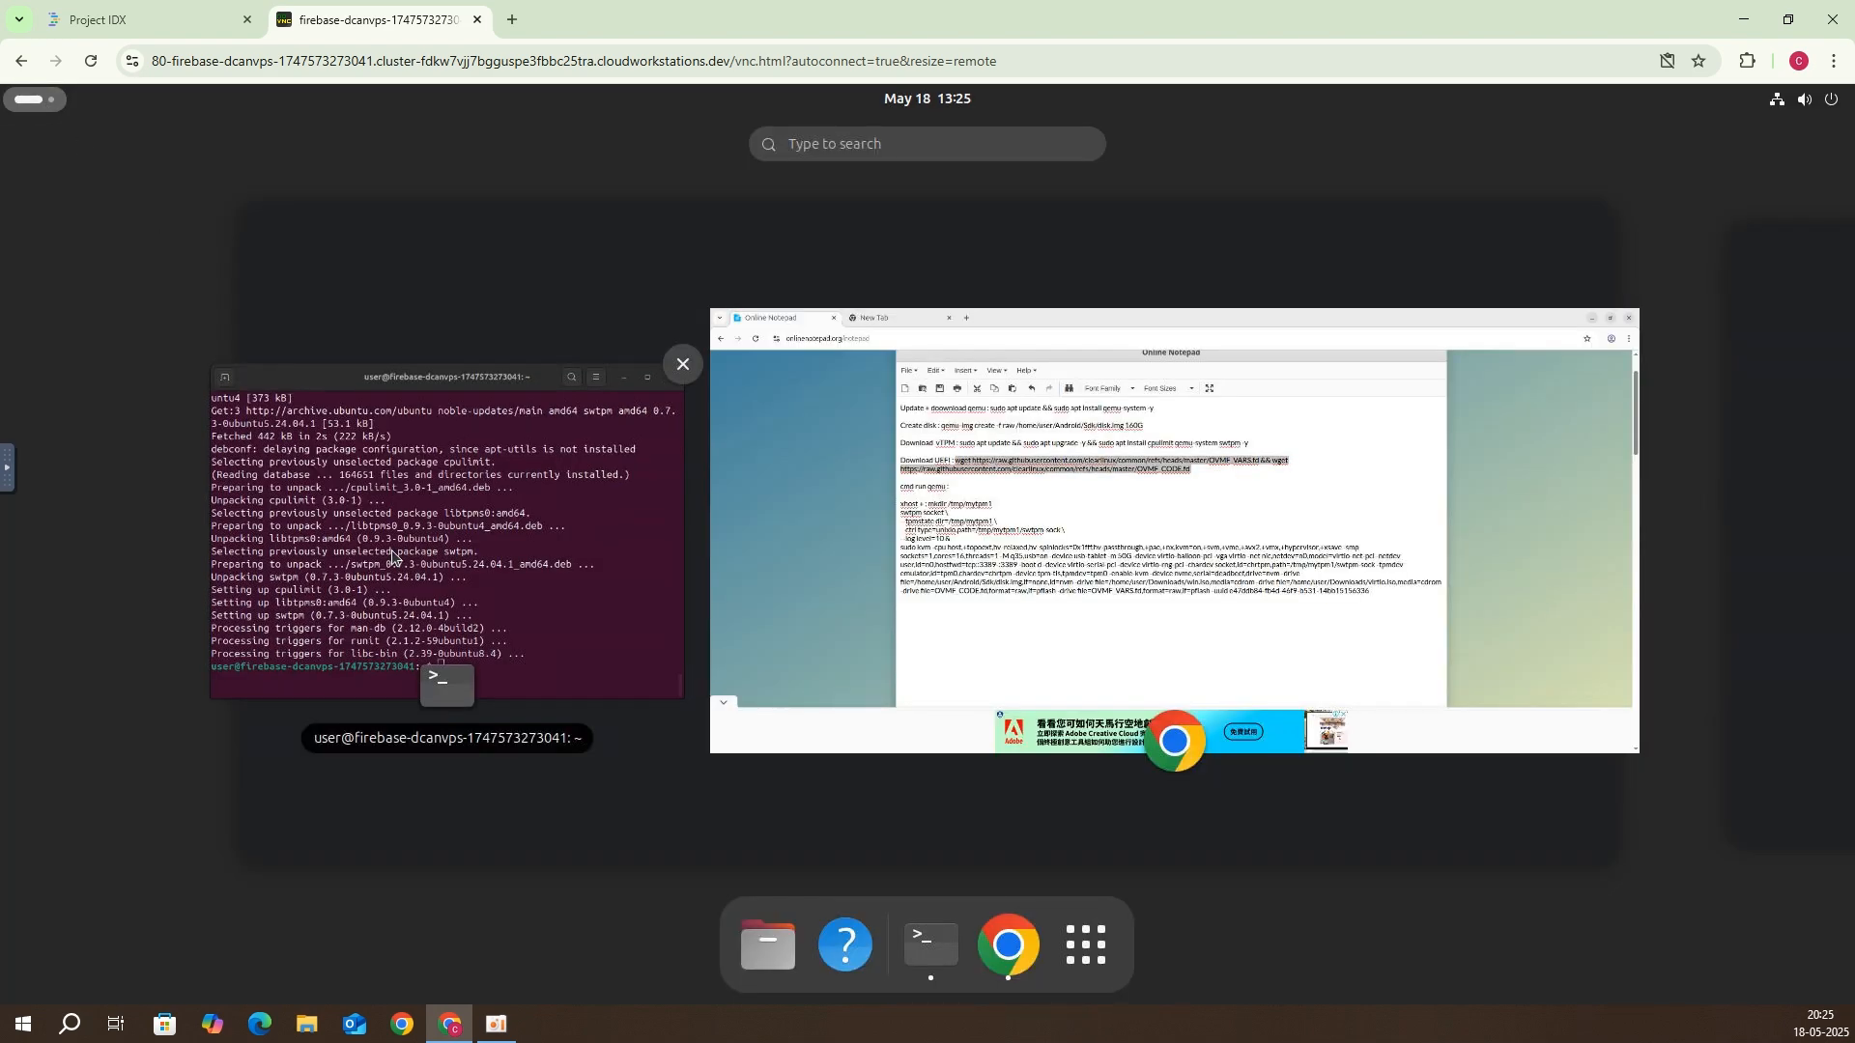
Step: Paste and run the wget command to download OVMF_VARS.fd and OVMF_CODE.fd
{"action": "left_click", "coordinate": [428, 454]}
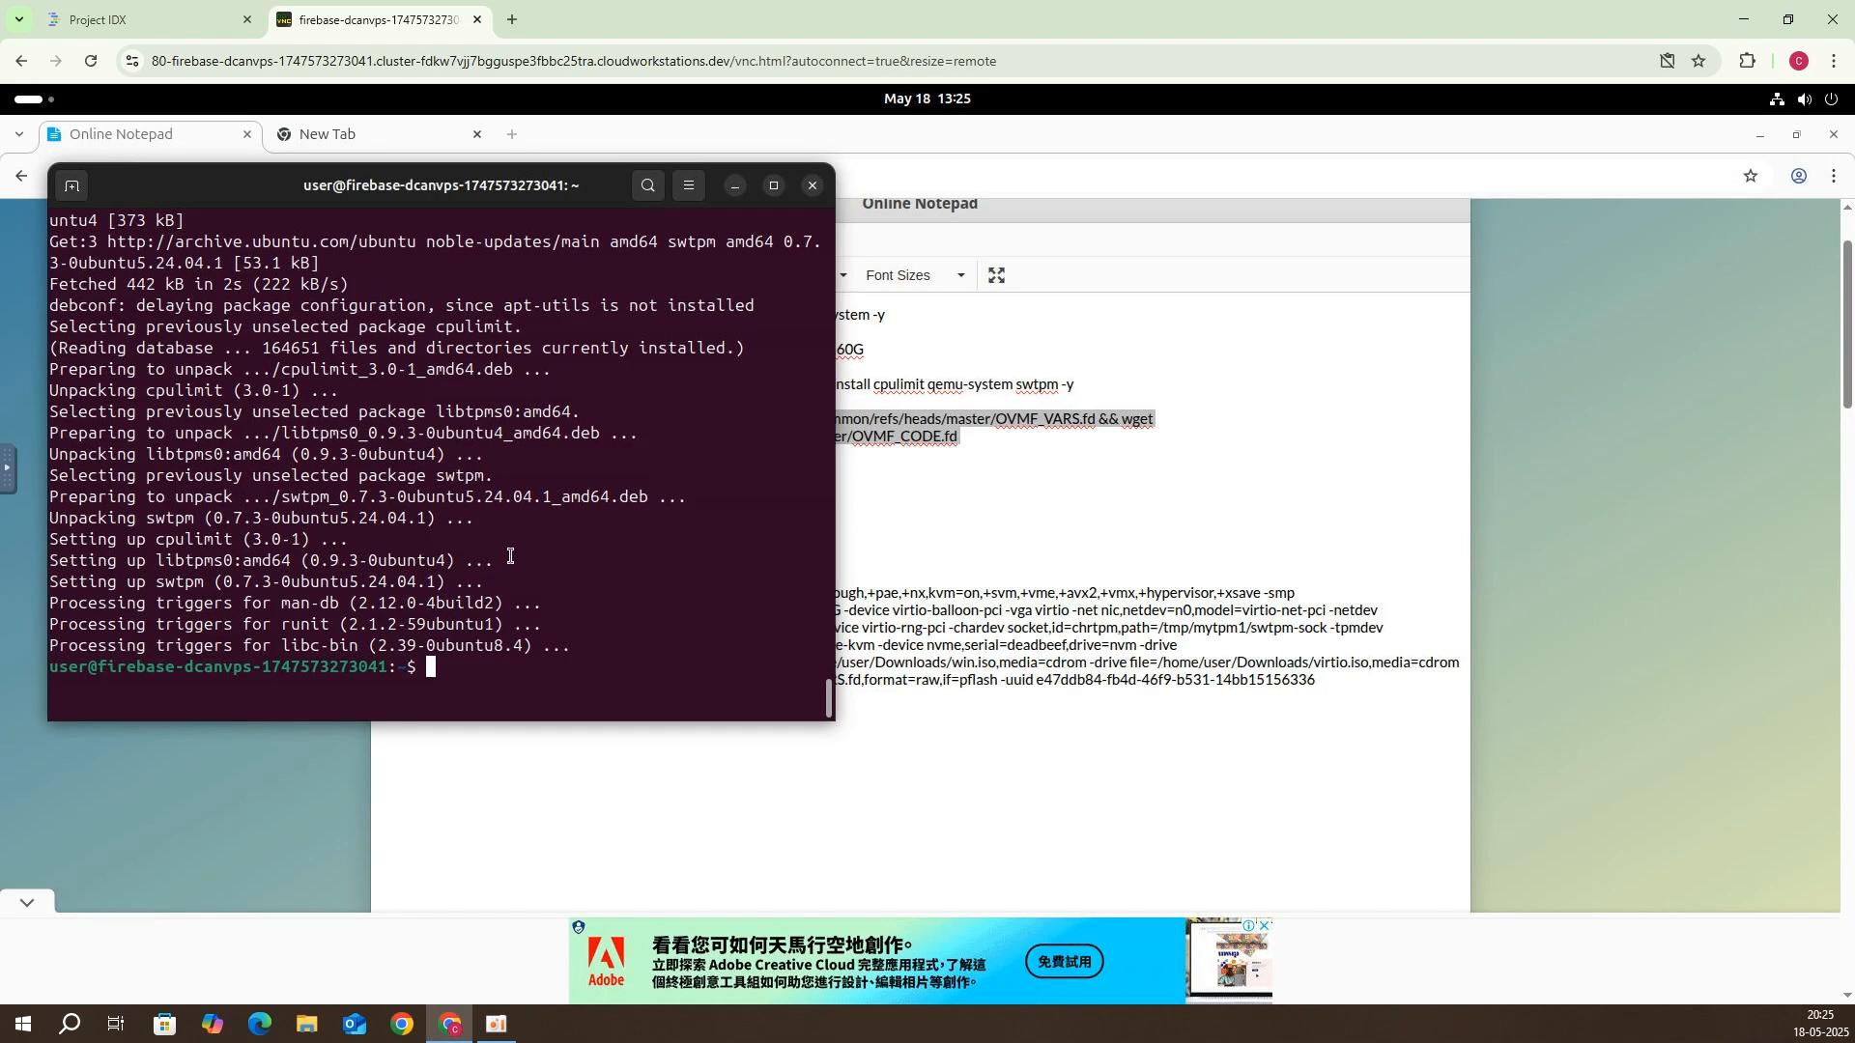
{"action": "right_click", "coordinate": [541, 578]}
{"action": "left_click", "coordinate": [604, 657]}
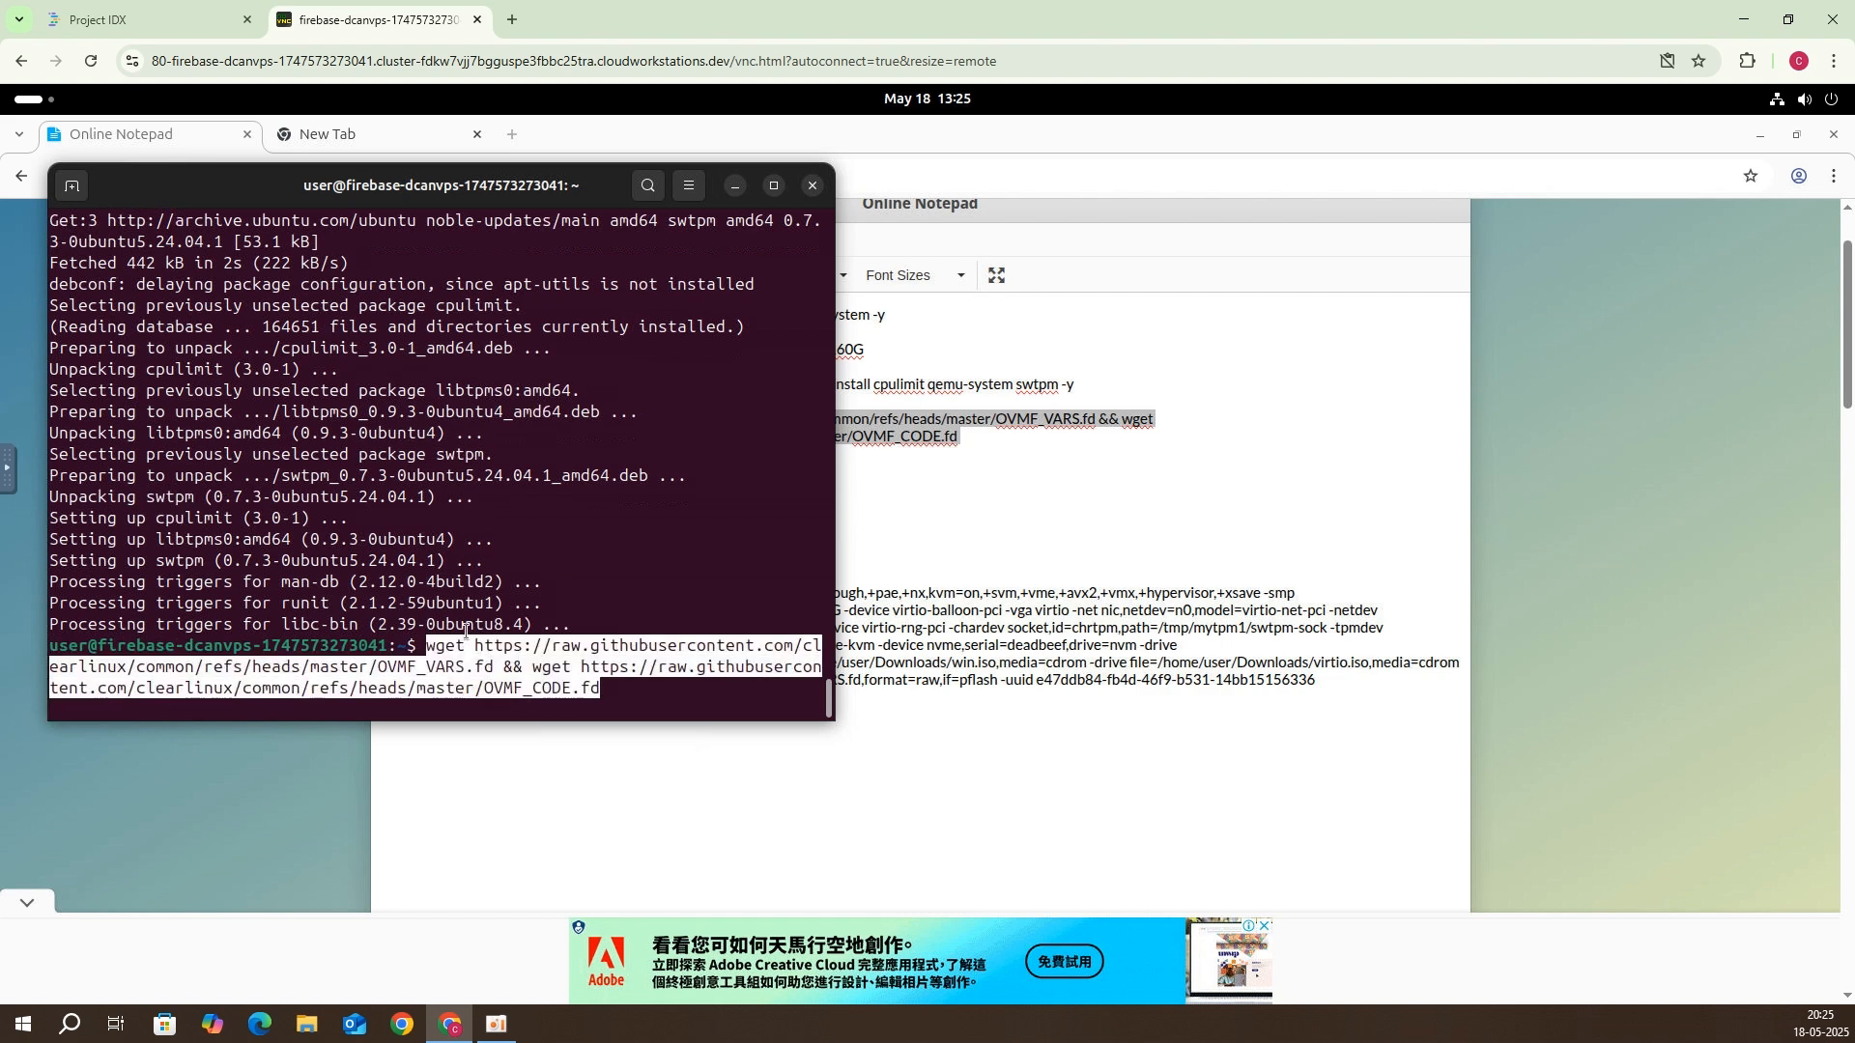
{"action": "key", "text": "Return"}
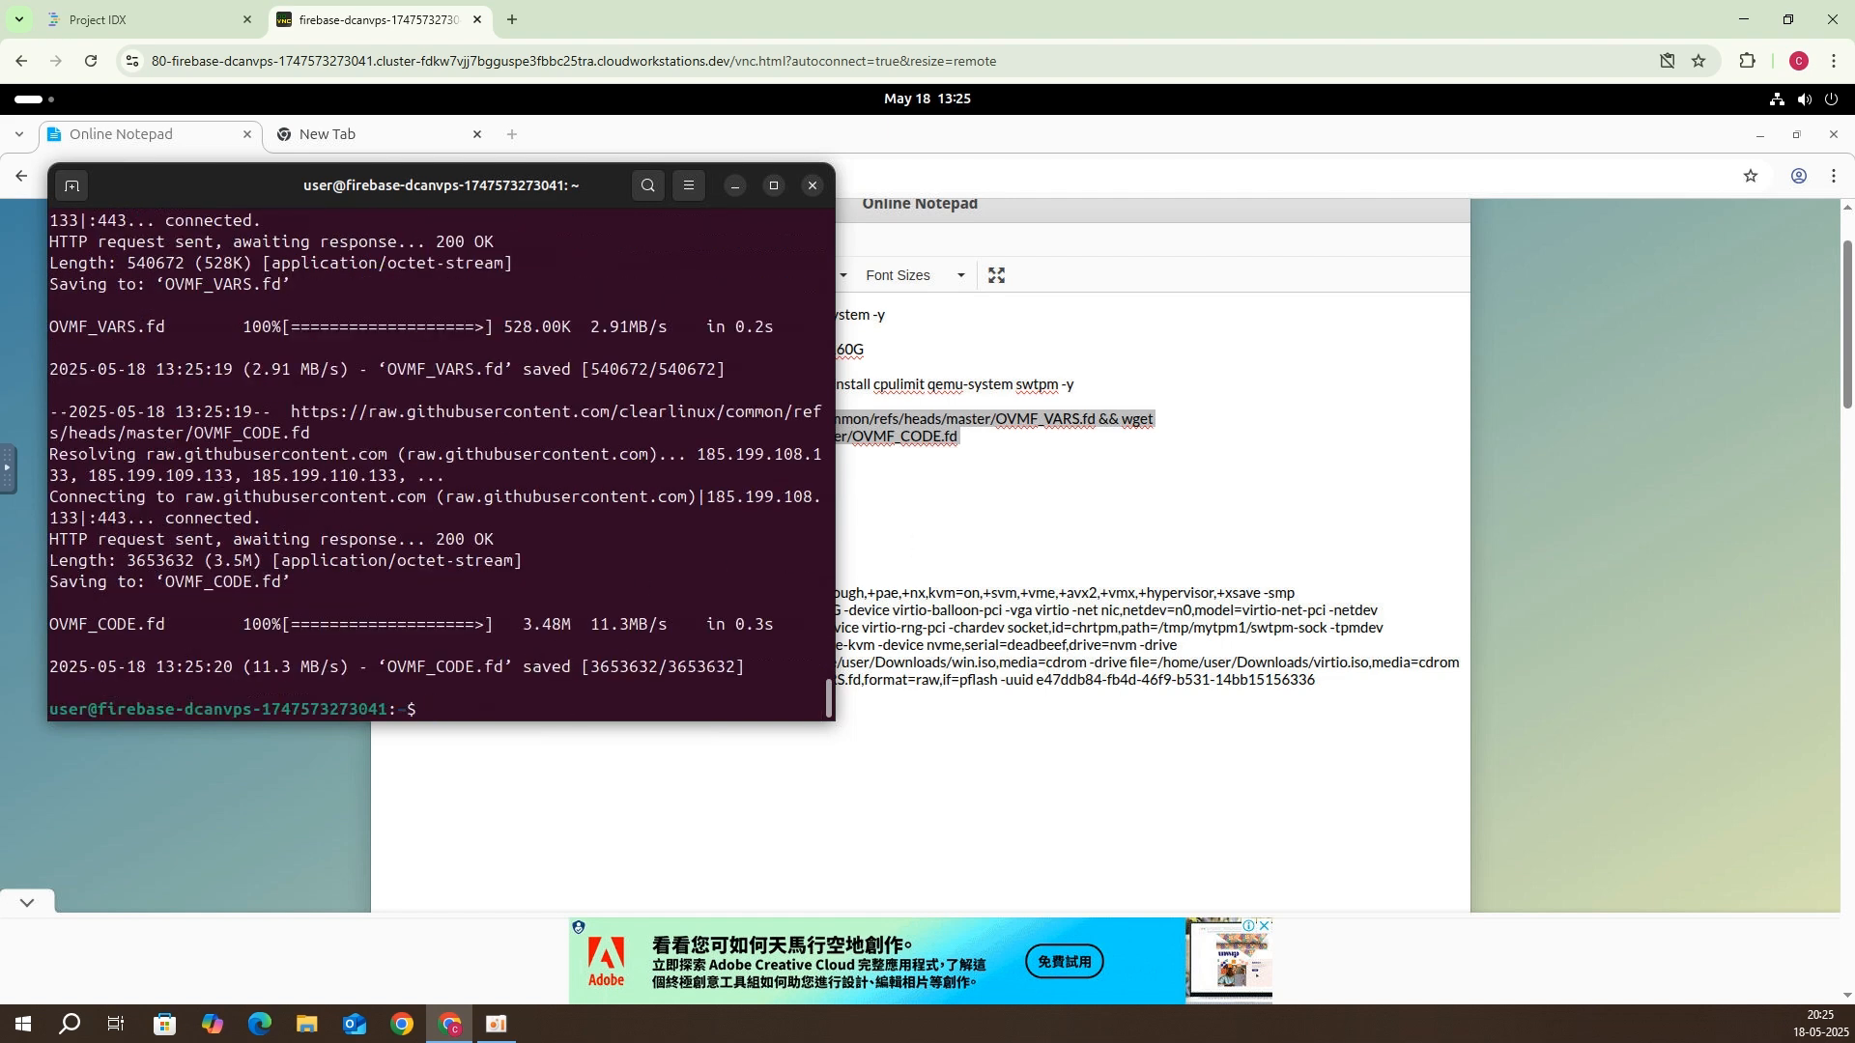
{"action": "left_click", "coordinate": [918, 519]}
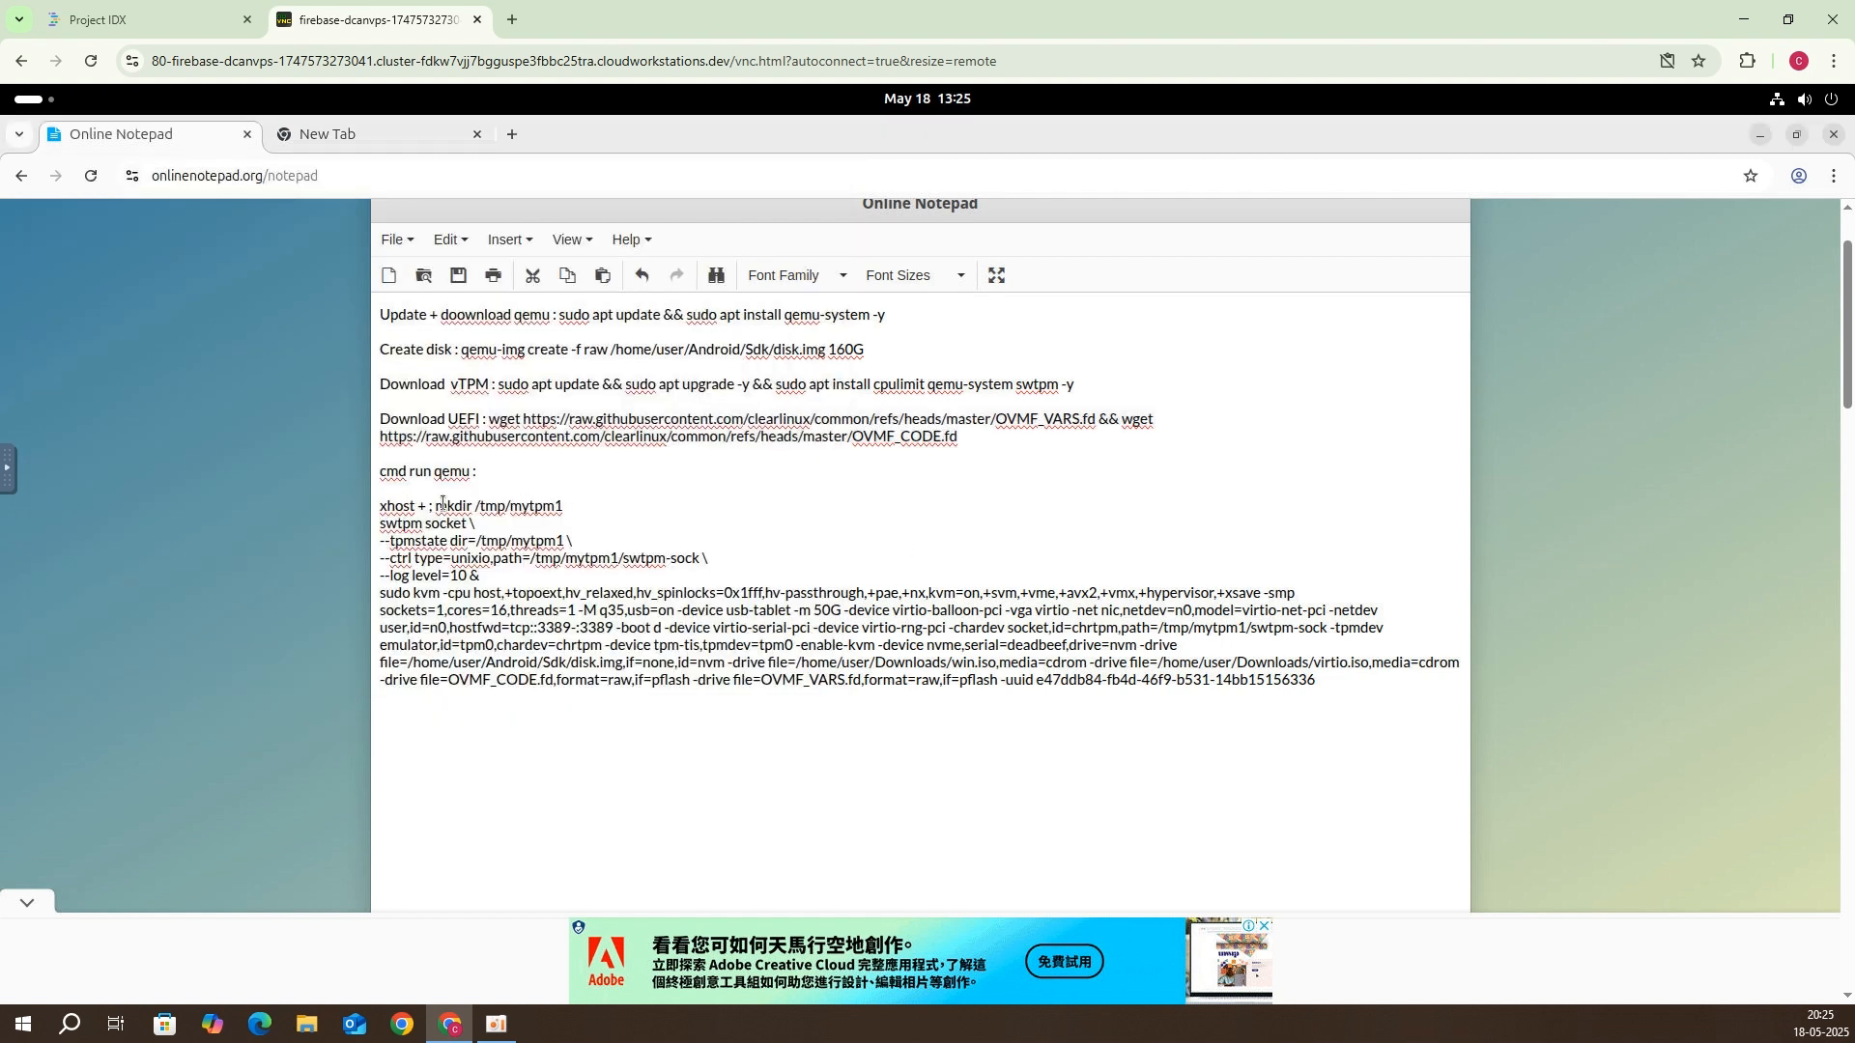
Step: Copy the xhost, swtpm socket and kvm launch script from the notes and run it in the terminal
{"action": "left_click_drag", "start_coordinate": [376, 504], "coordinate": [1316, 685]}
{"action": "key", "text": "ctrl+c"}
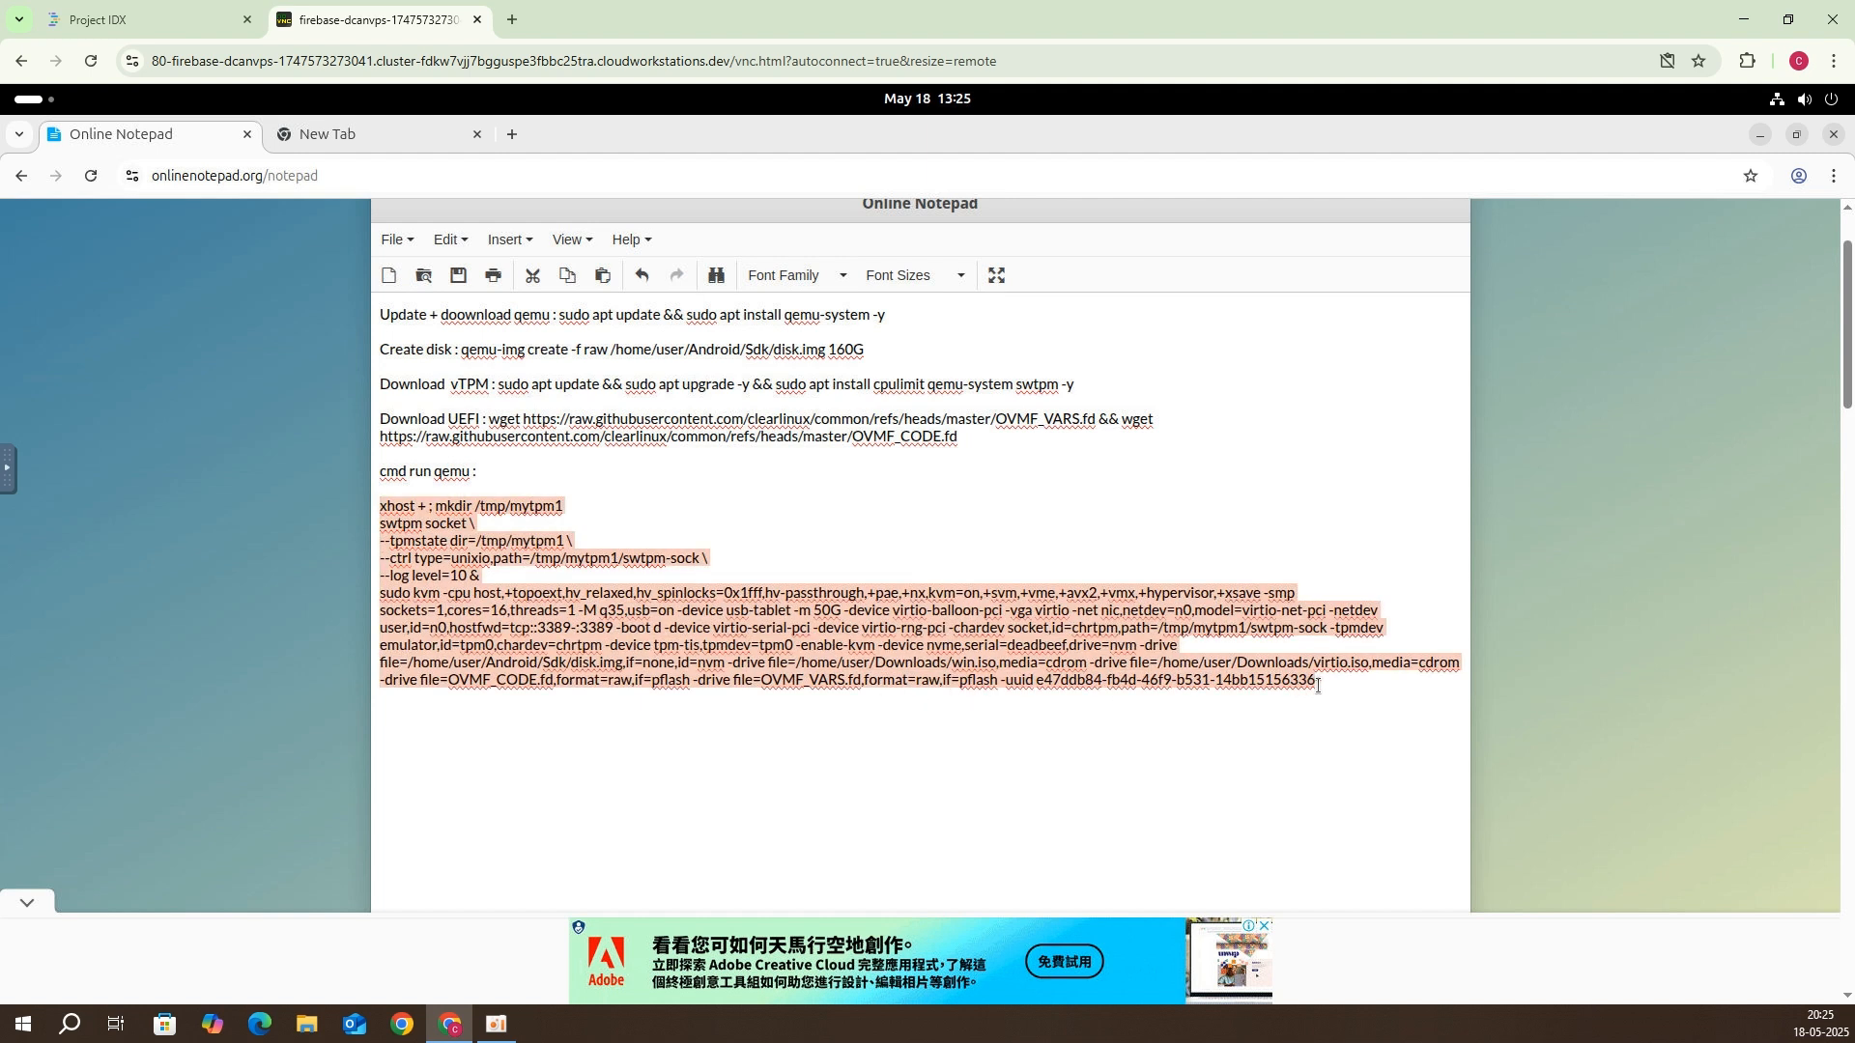
{"action": "left_click", "coordinate": [34, 104]}
{"action": "left_click", "coordinate": [553, 585]}
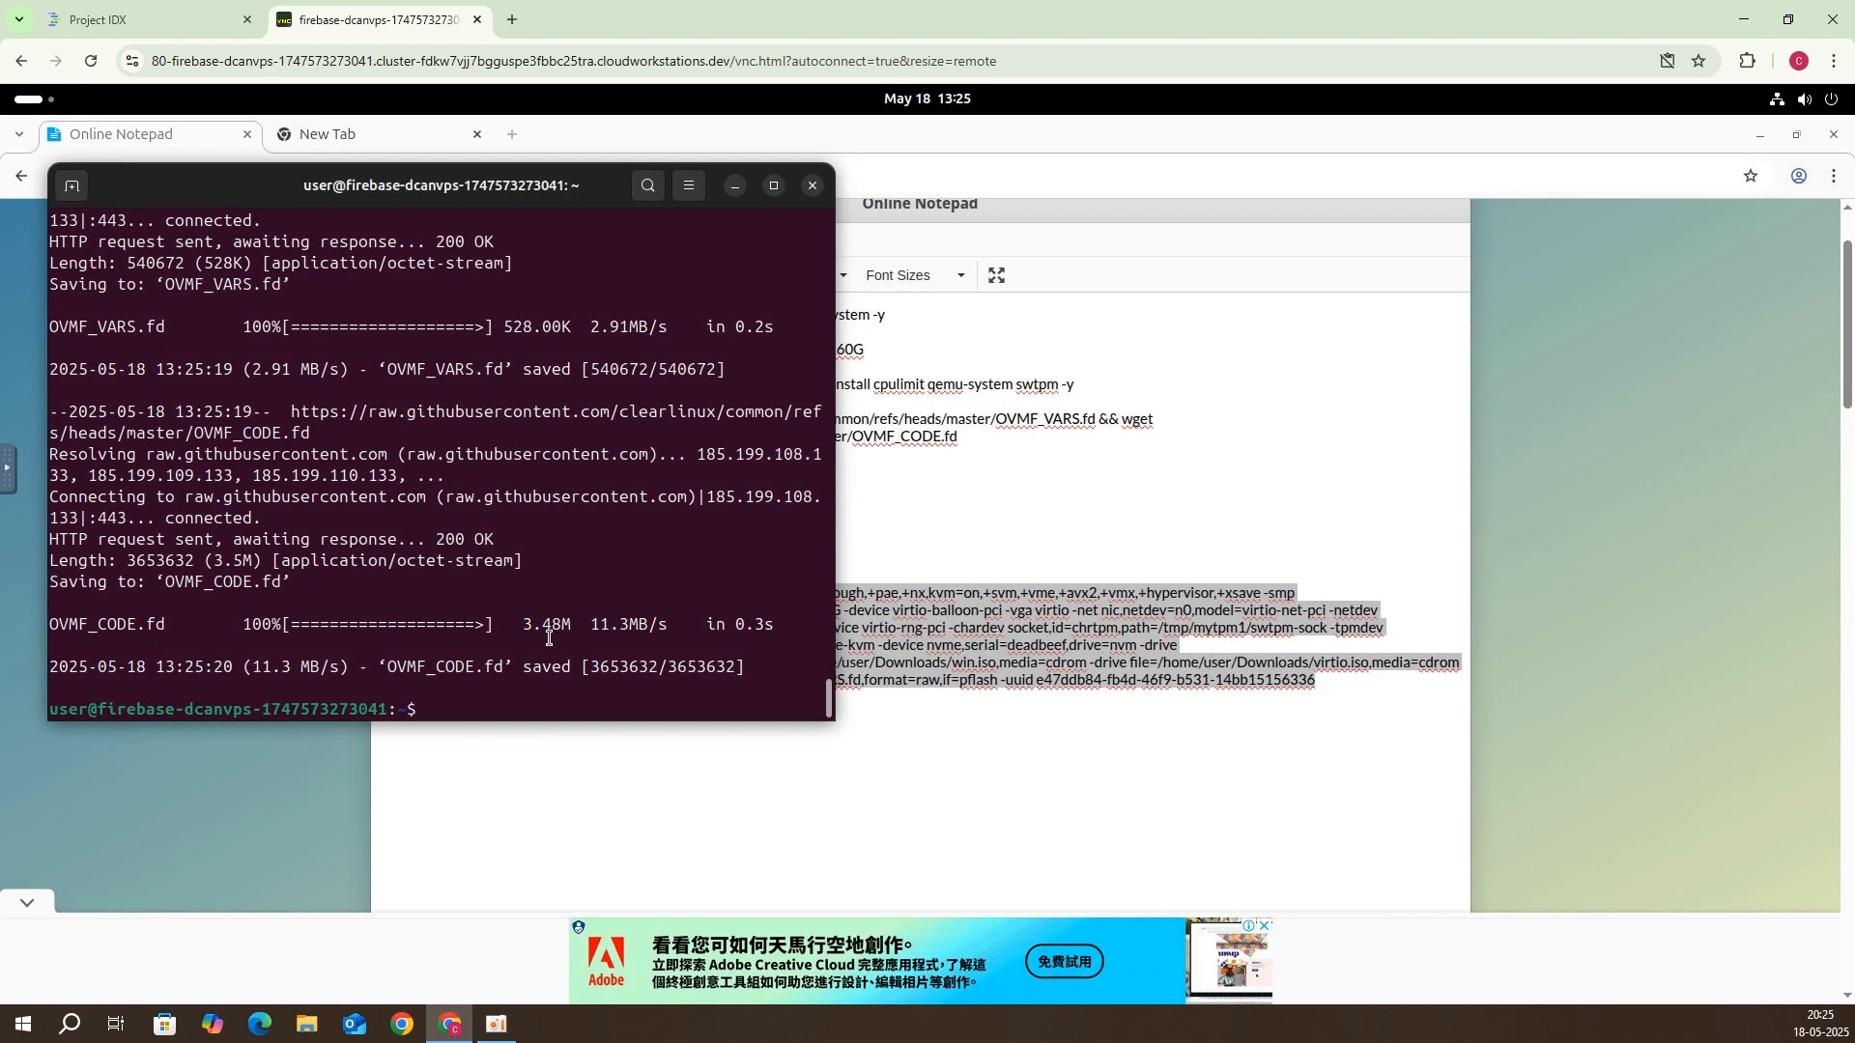
{"action": "right_click", "coordinate": [518, 624]}
{"action": "left_click", "coordinate": [557, 674]}
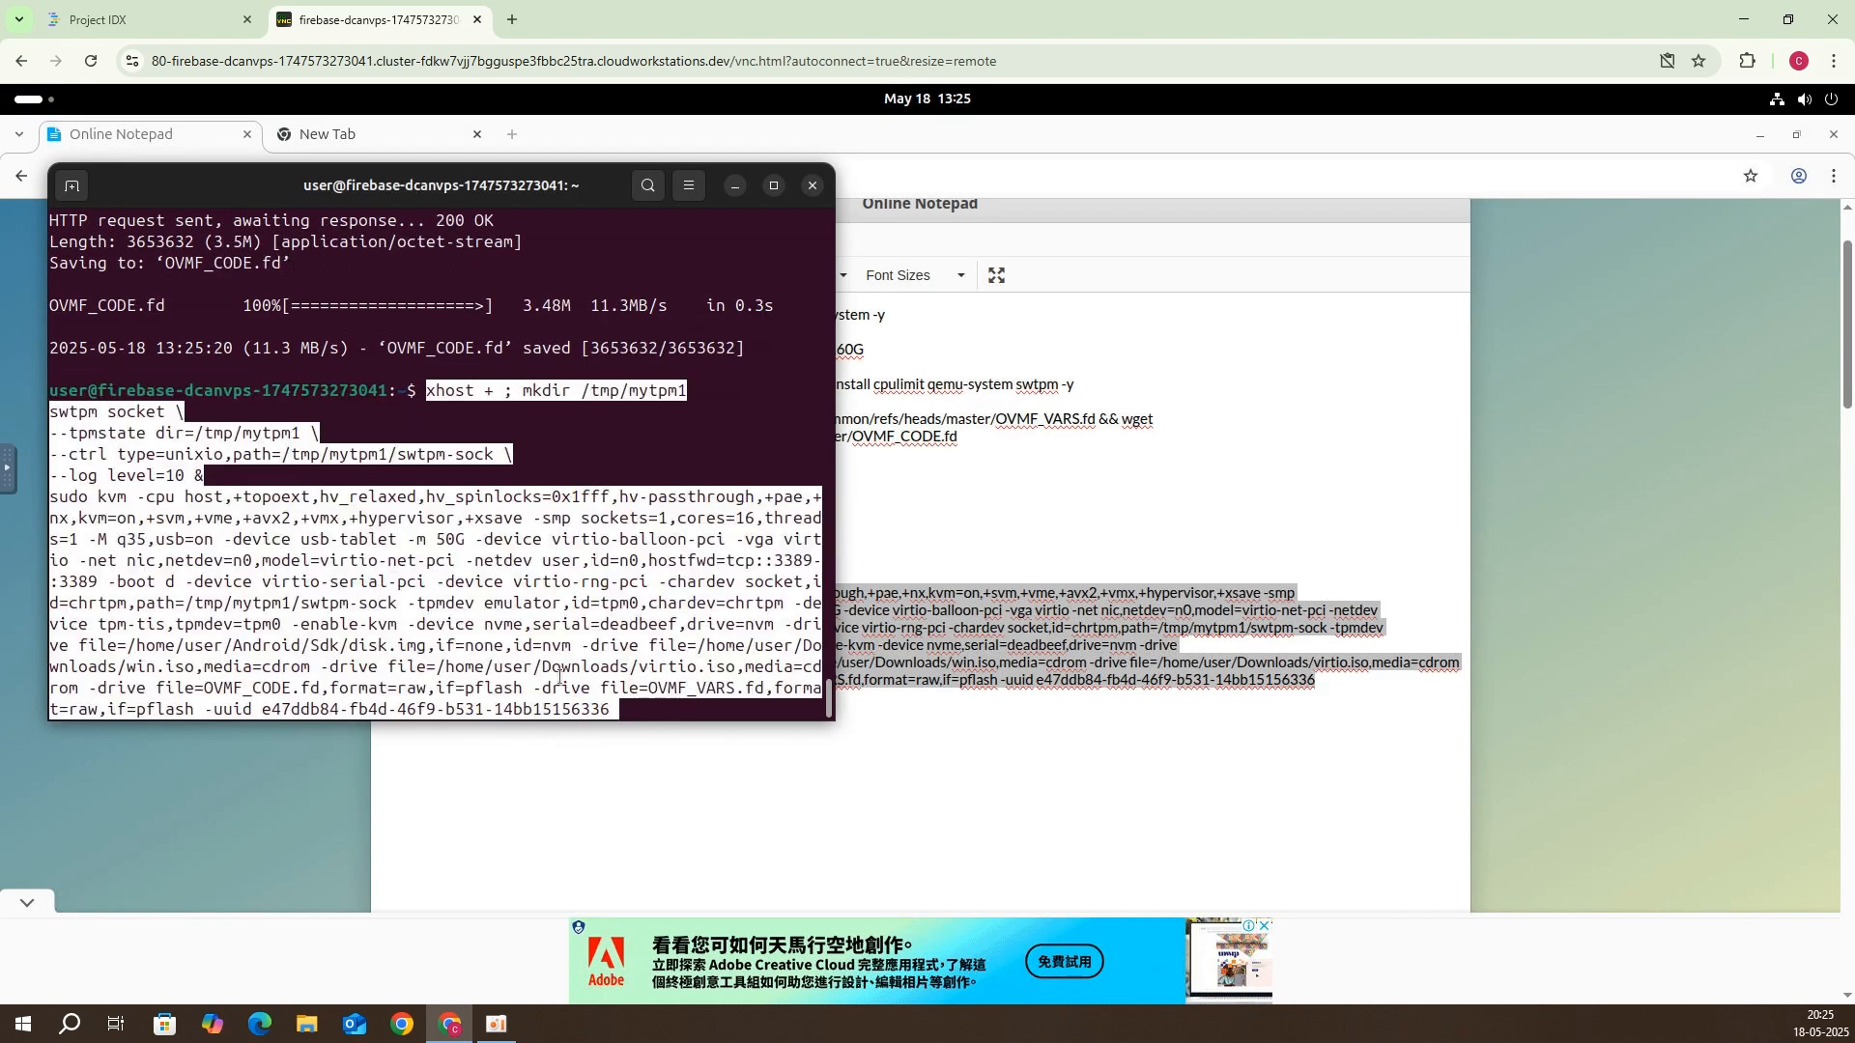
{"action": "key", "text": "Return"}
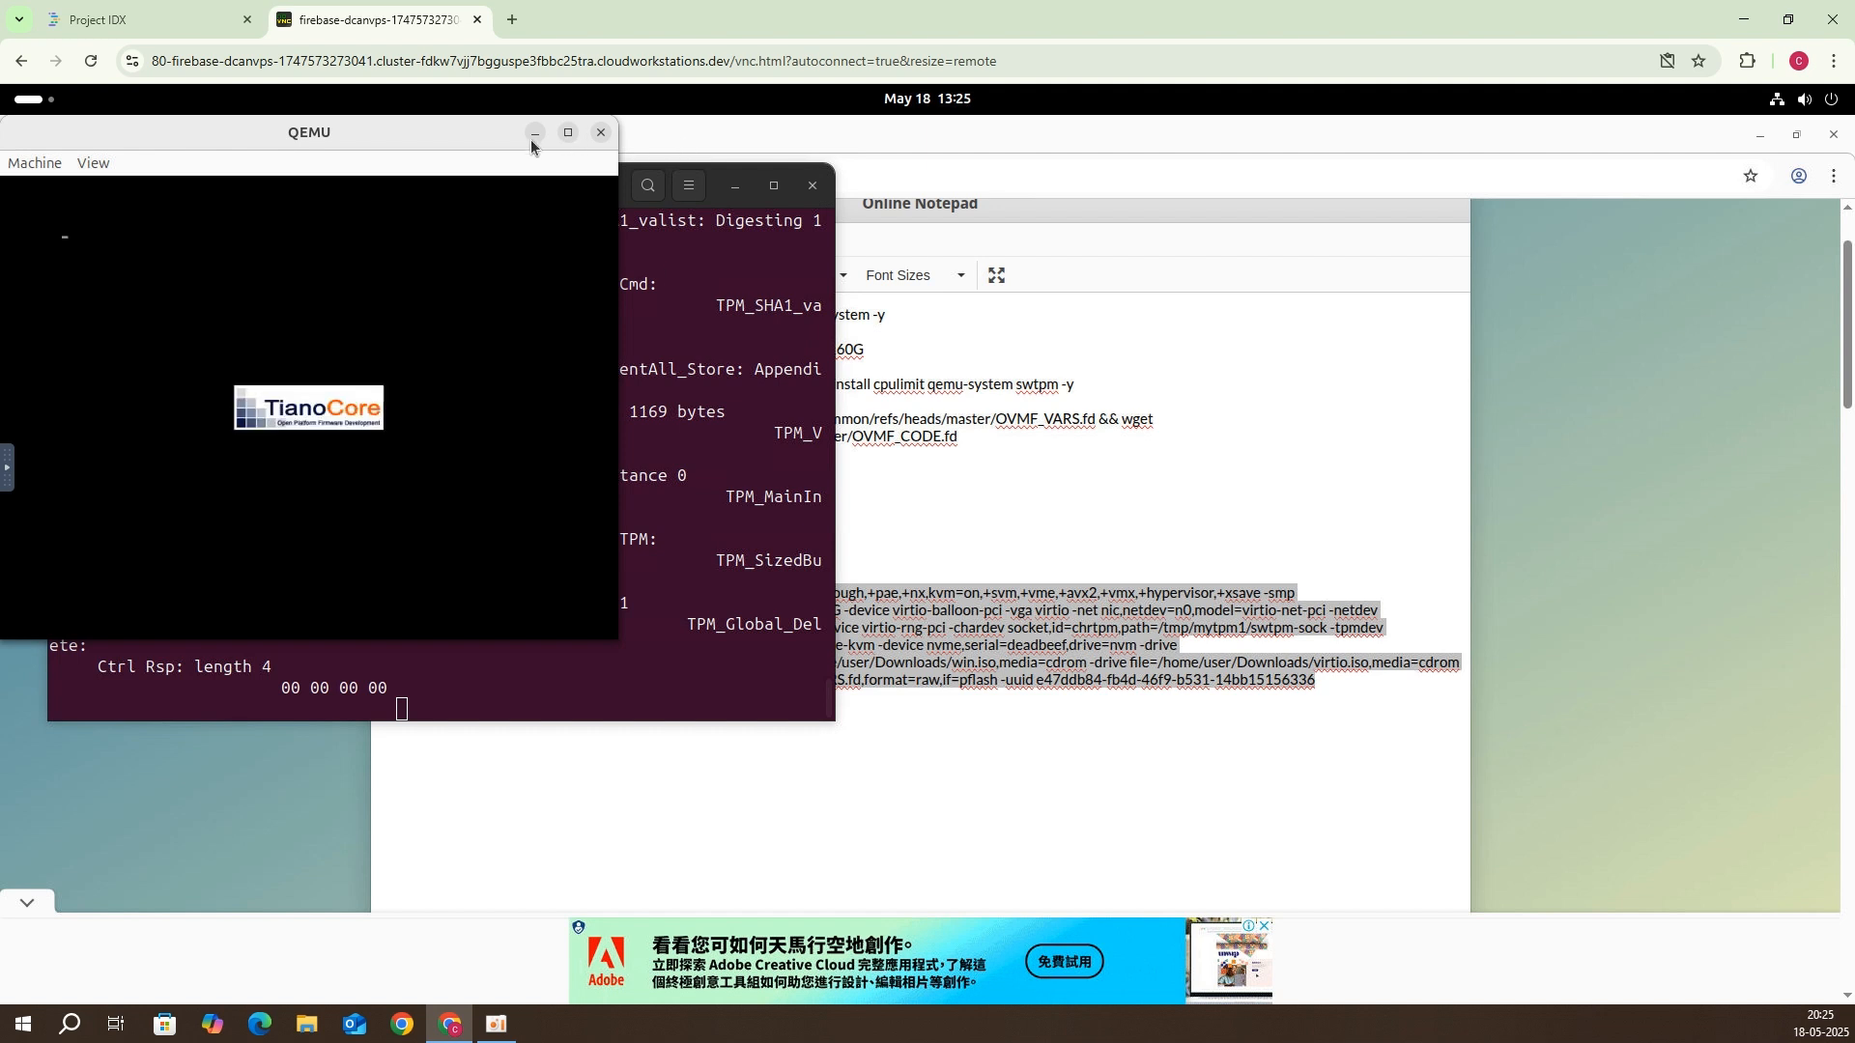
Step: Reposition the QEMU window and set its guest display to scale to fit
{"action": "left_click_drag", "start_coordinate": [419, 127], "coordinate": [456, 135]}
{"action": "left_click_drag", "start_coordinate": [144, 261], "coordinate": [703, 403]}
{"action": "left_click", "coordinate": [688, 310]}
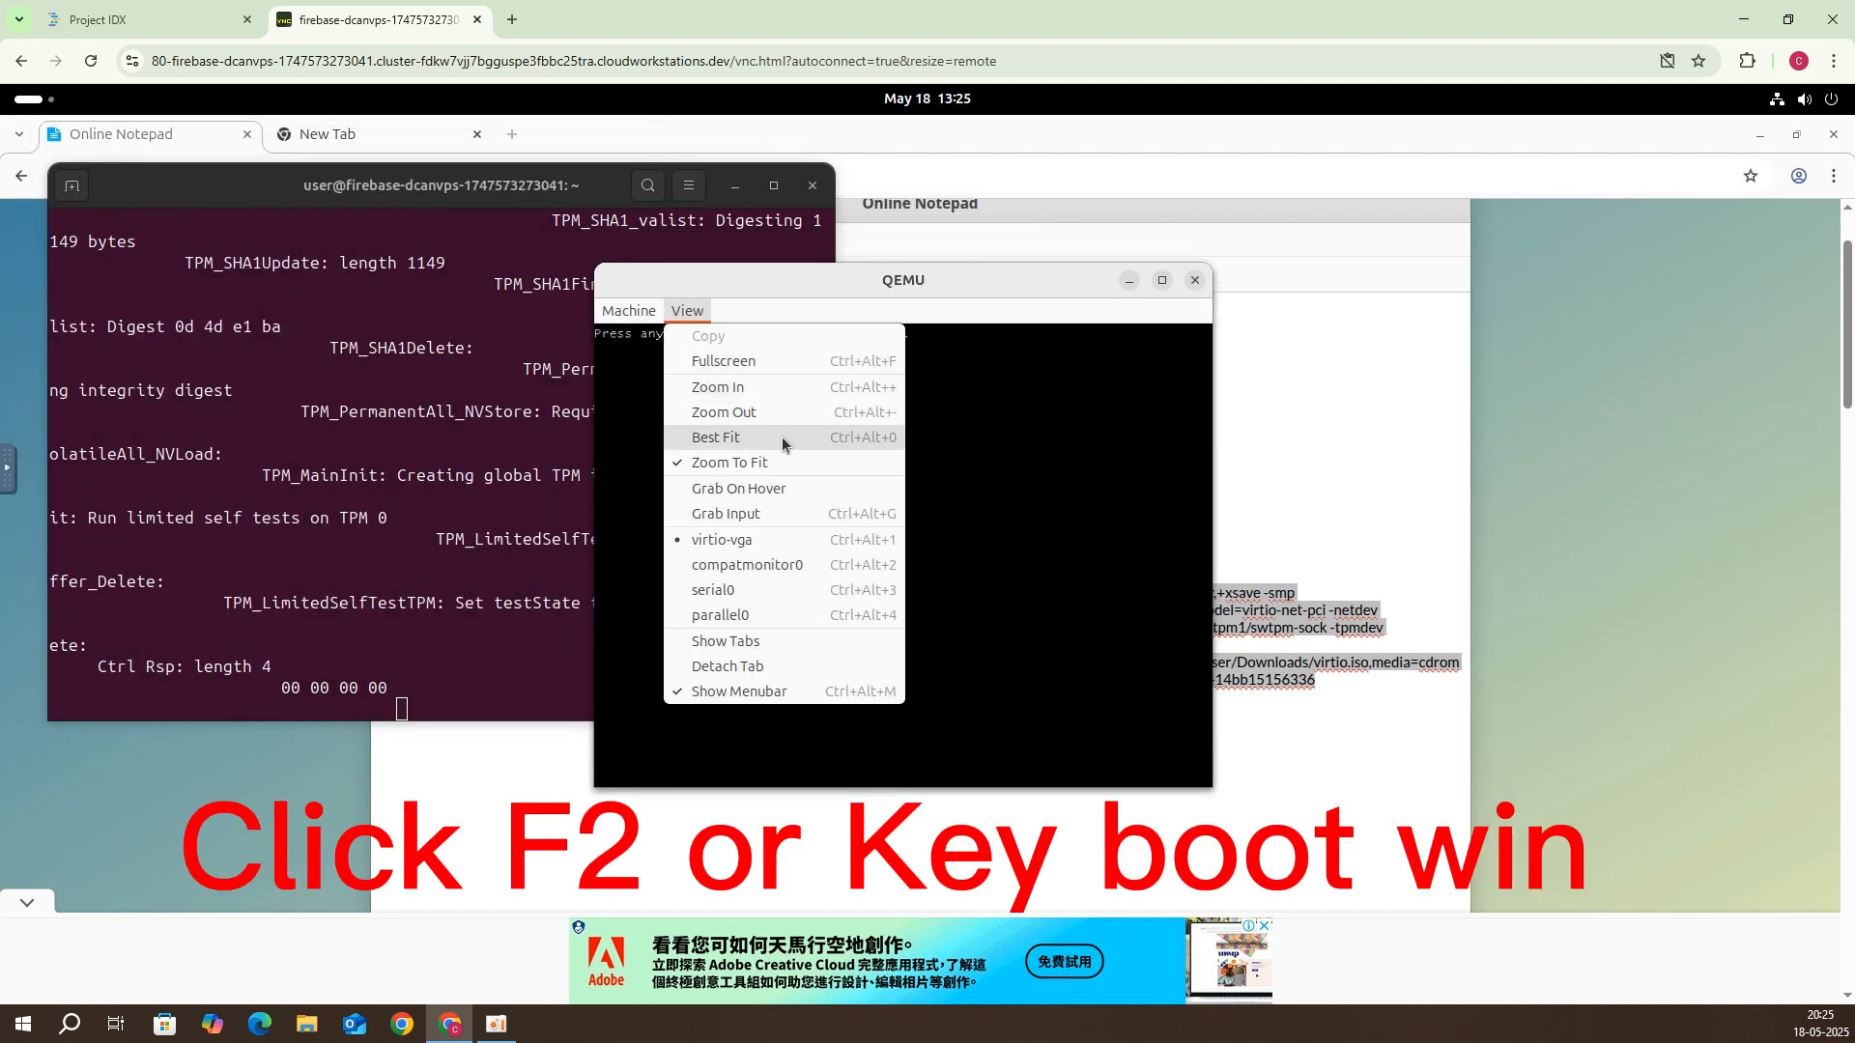
{"action": "left_click", "coordinate": [1024, 481]}
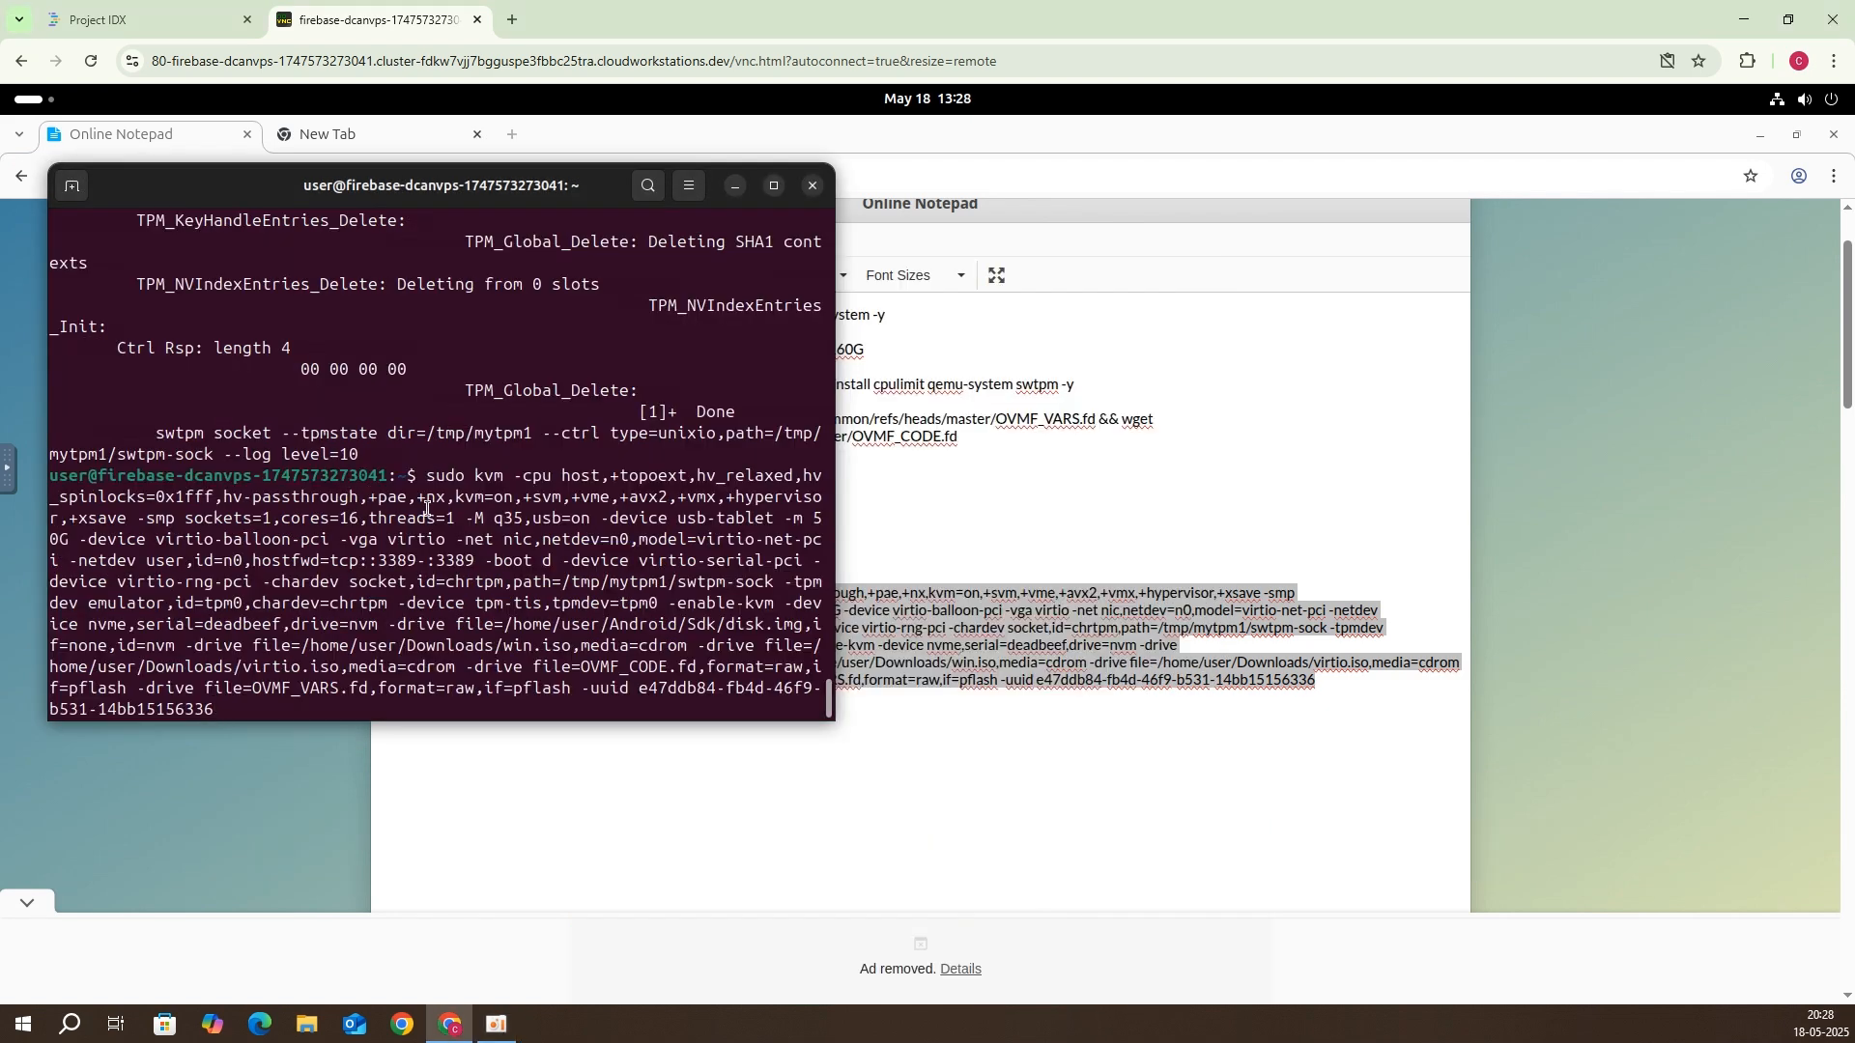
Step: Rerun the swtpm socket command in the background and relaunch the kvm Windows VM
{"action": "key", "text": "Return"}
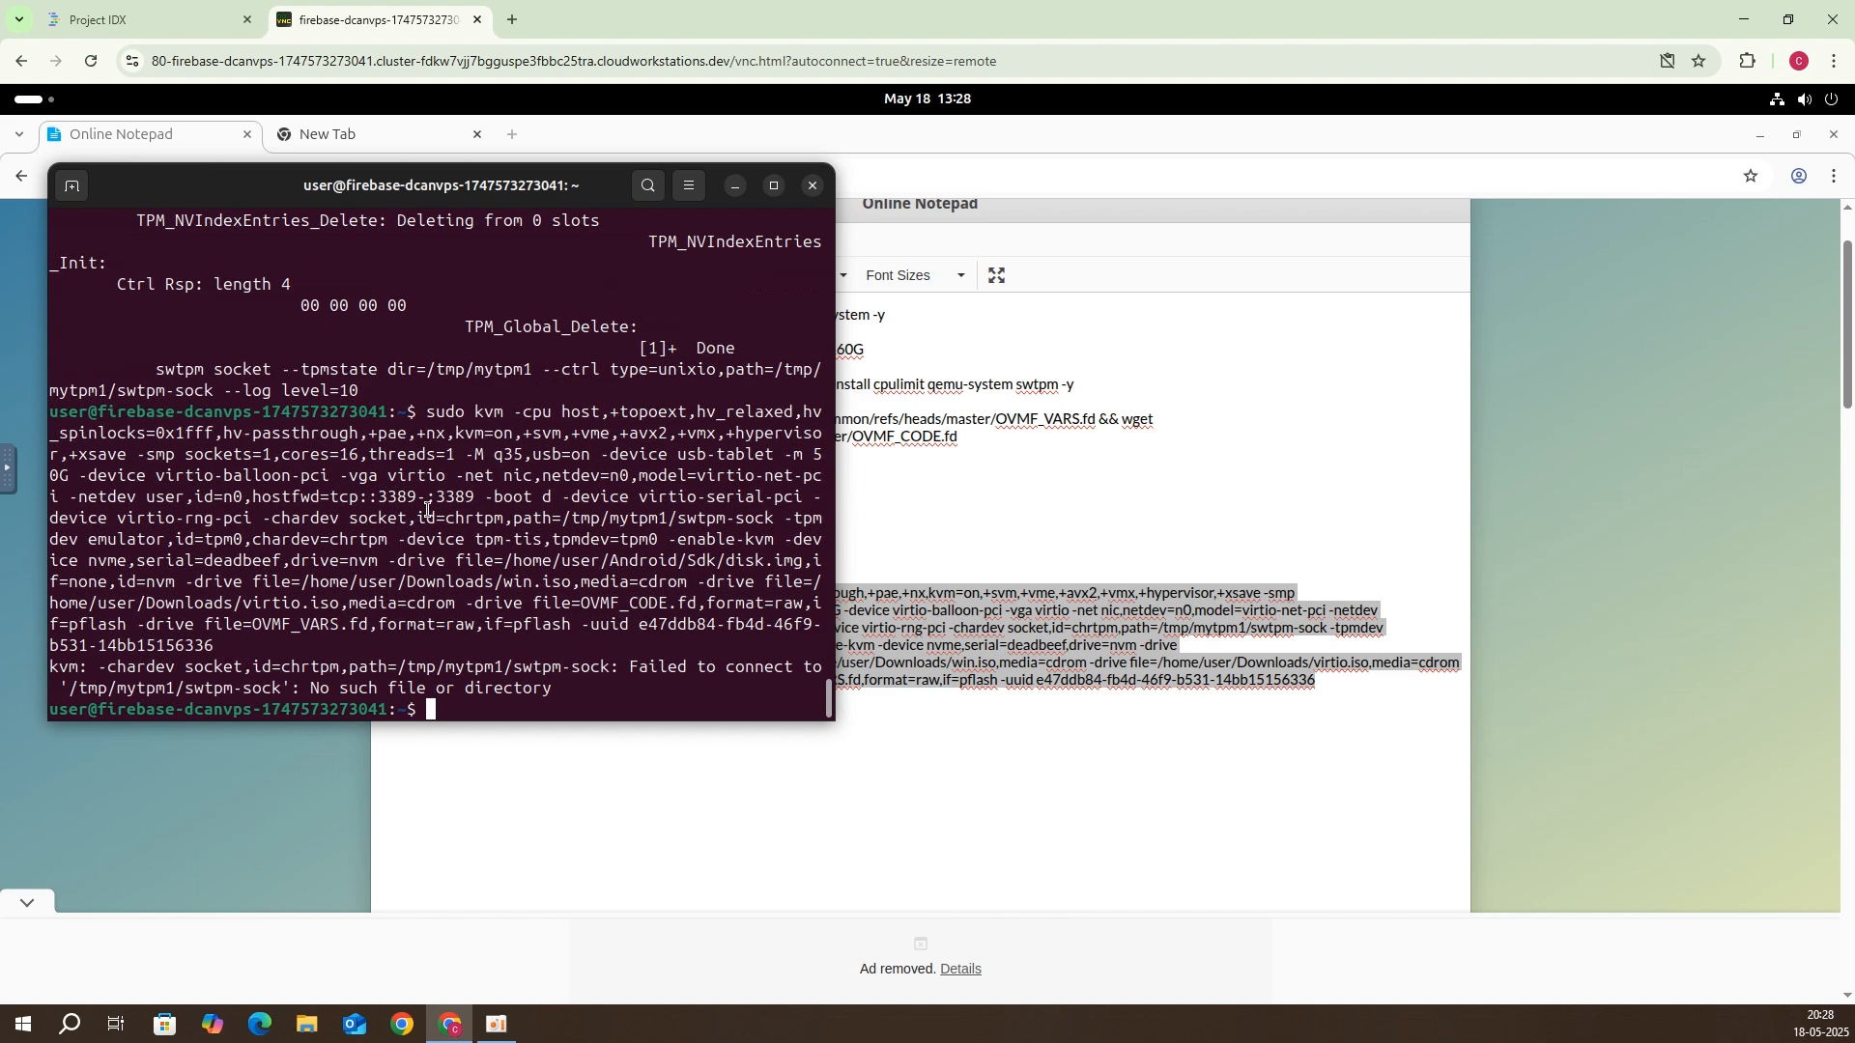
{"action": "key", "text": "Up"}
{"action": "key", "text": "Up"}
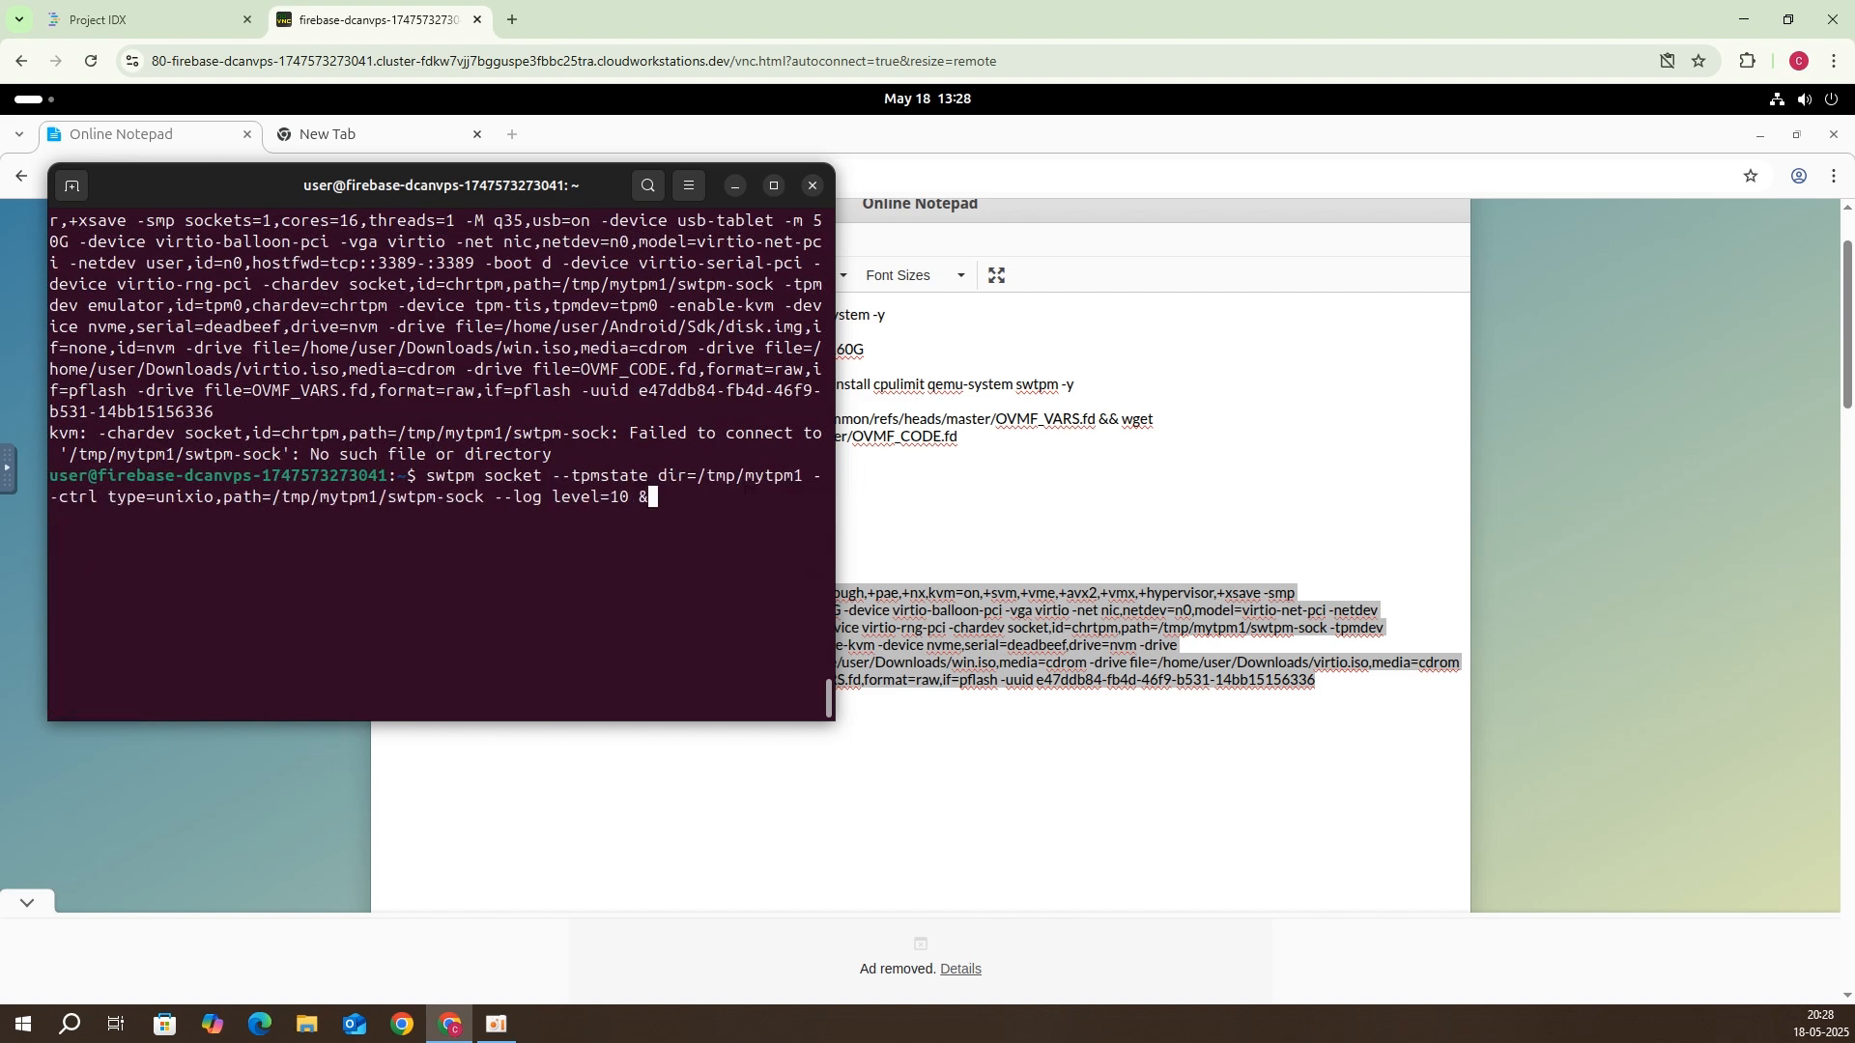
{"action": "key", "text": "Return"}
{"action": "key", "text": "Up"}
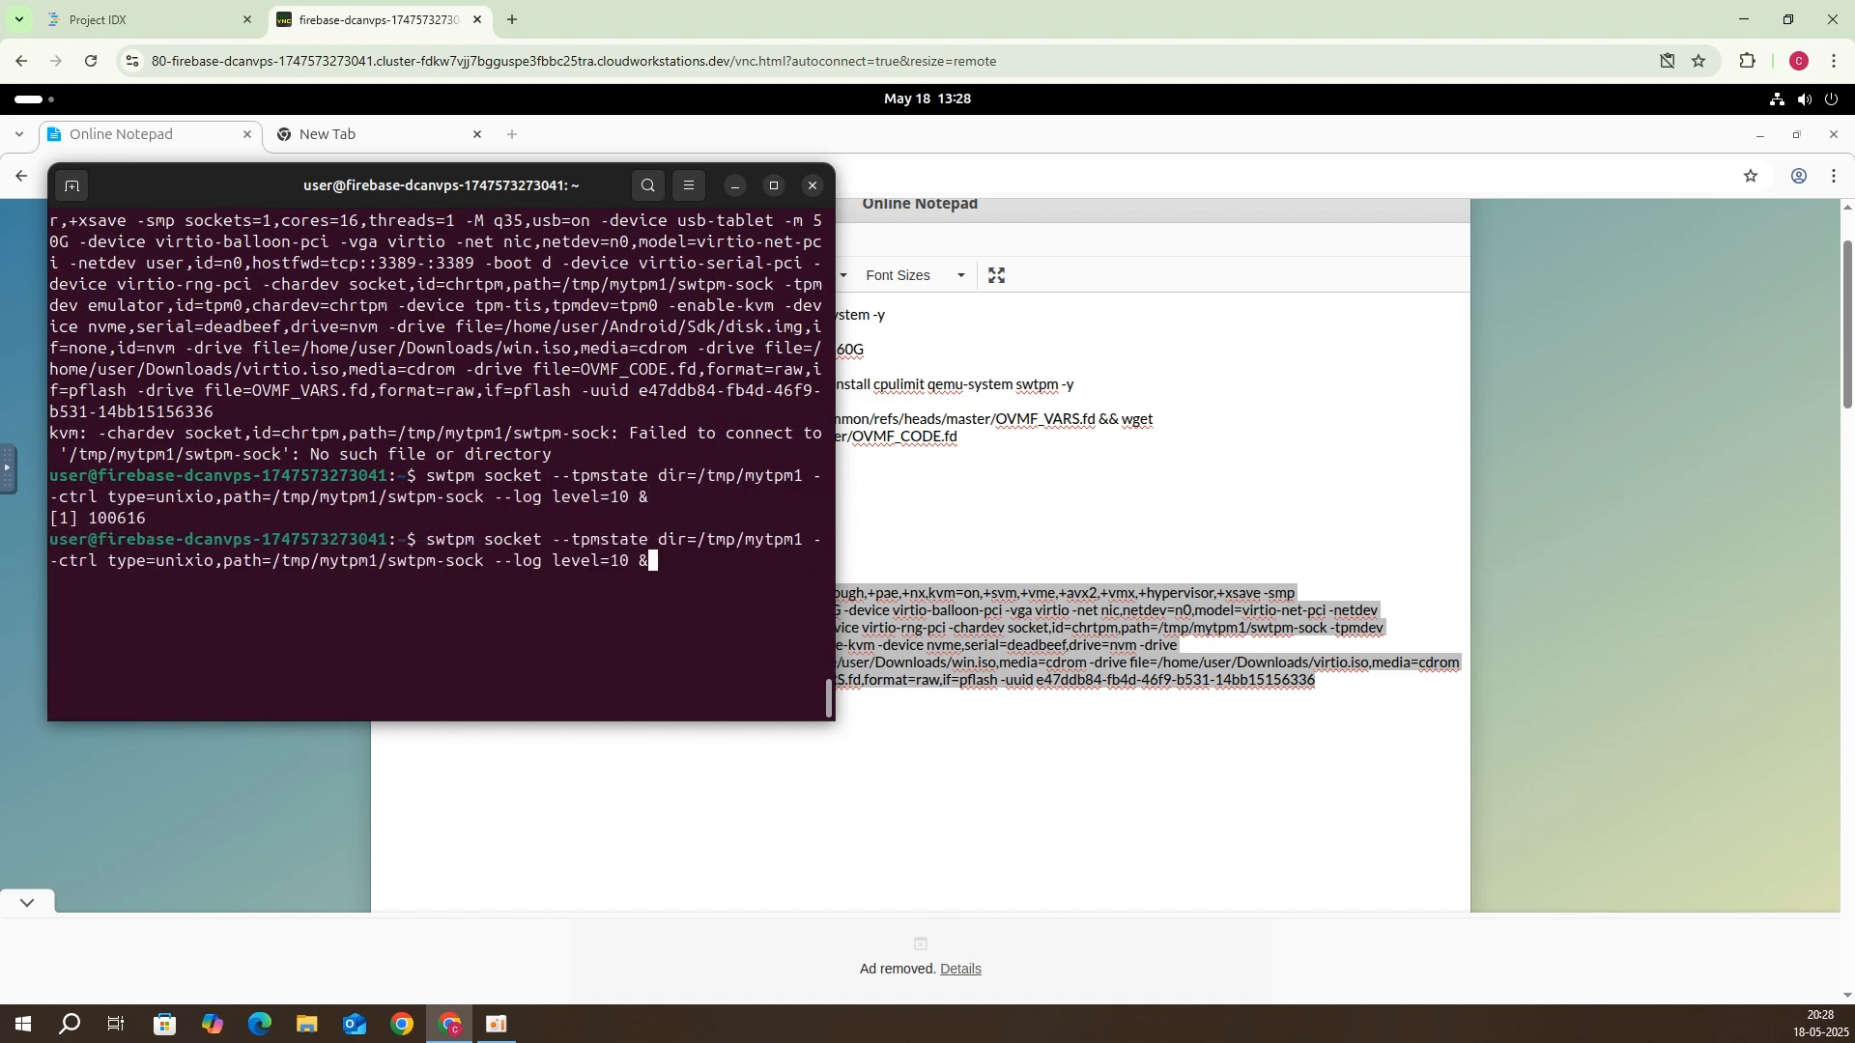
{"action": "key", "text": "Up"}
{"action": "key", "text": "Return"}
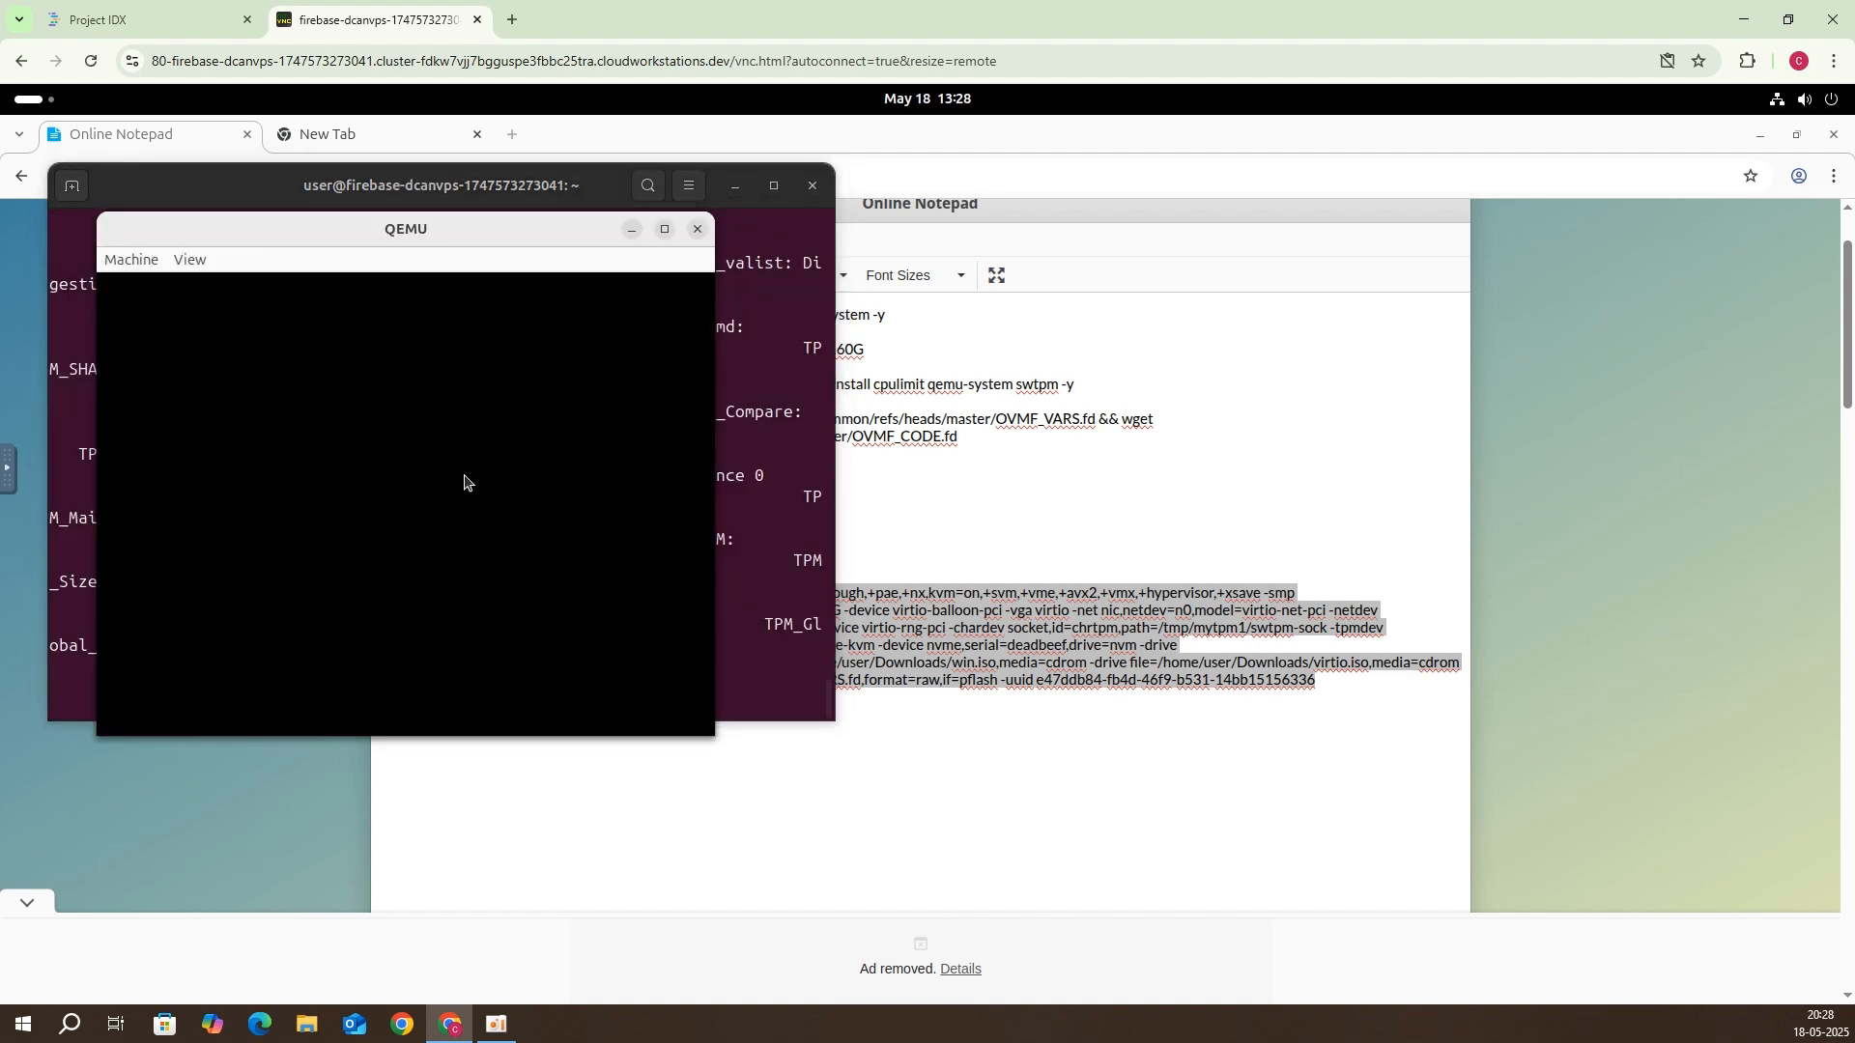
Step: Press a key in the VM to boot from the installer disc, then release input with Ctrl+Alt+G
{"action": "left_click", "coordinate": [466, 478]}
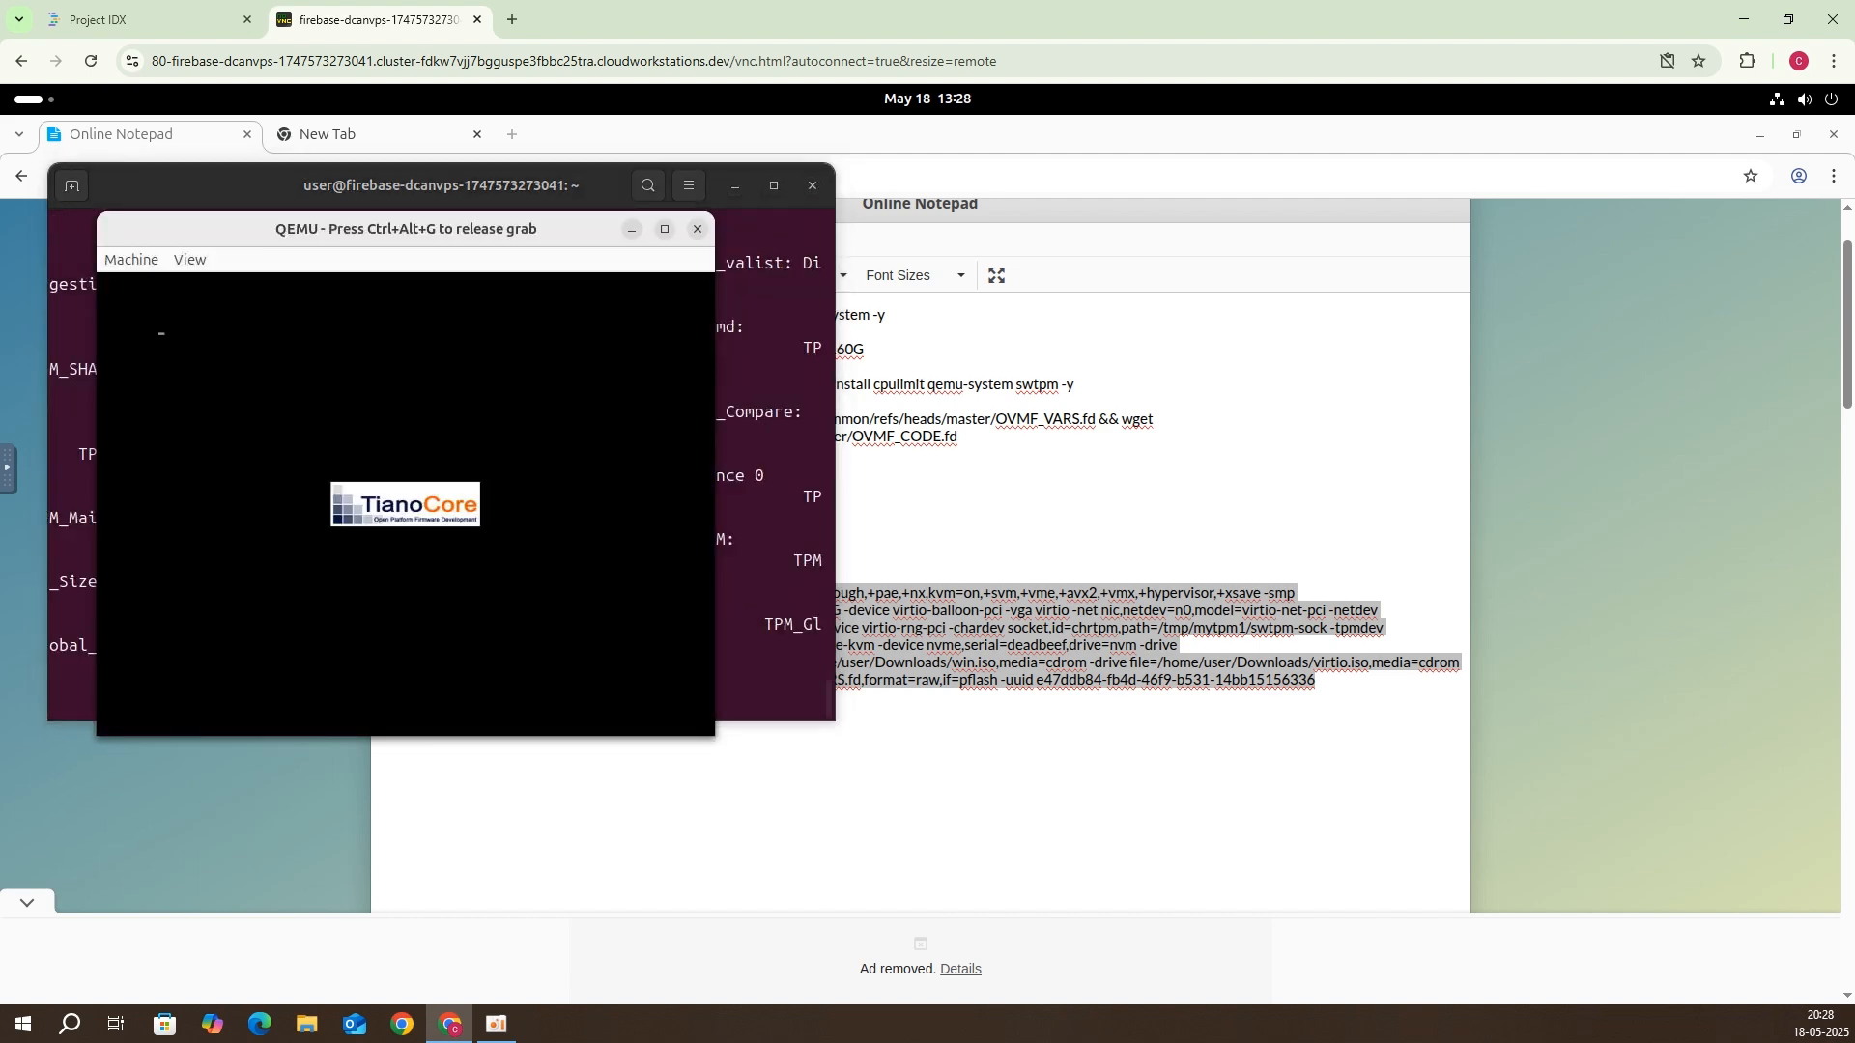
{"action": "key", "text": "Return"}
{"action": "key", "text": "ctrl+alt+g"}
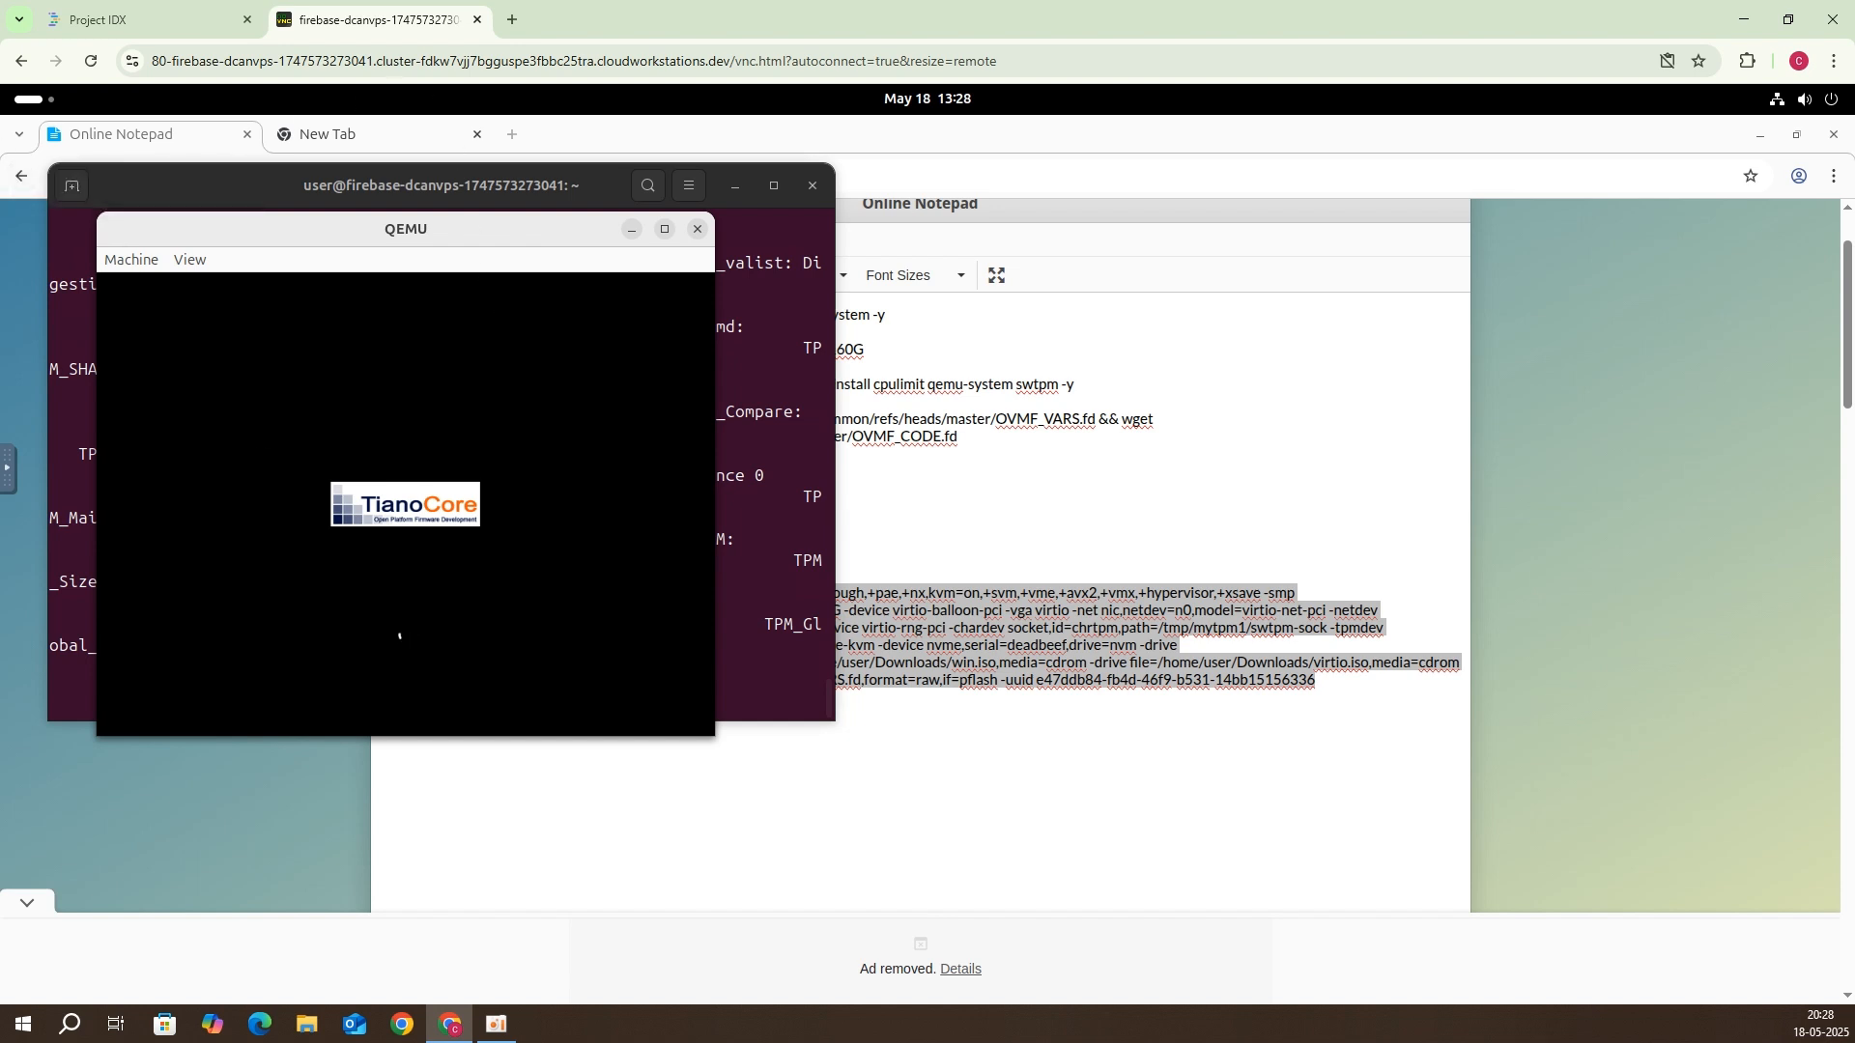
Step: Maximize QEMU, accept English (United Kingdom) language and keyboard, and confirm installing Windows 11
{"action": "left_click", "coordinate": [662, 230]}
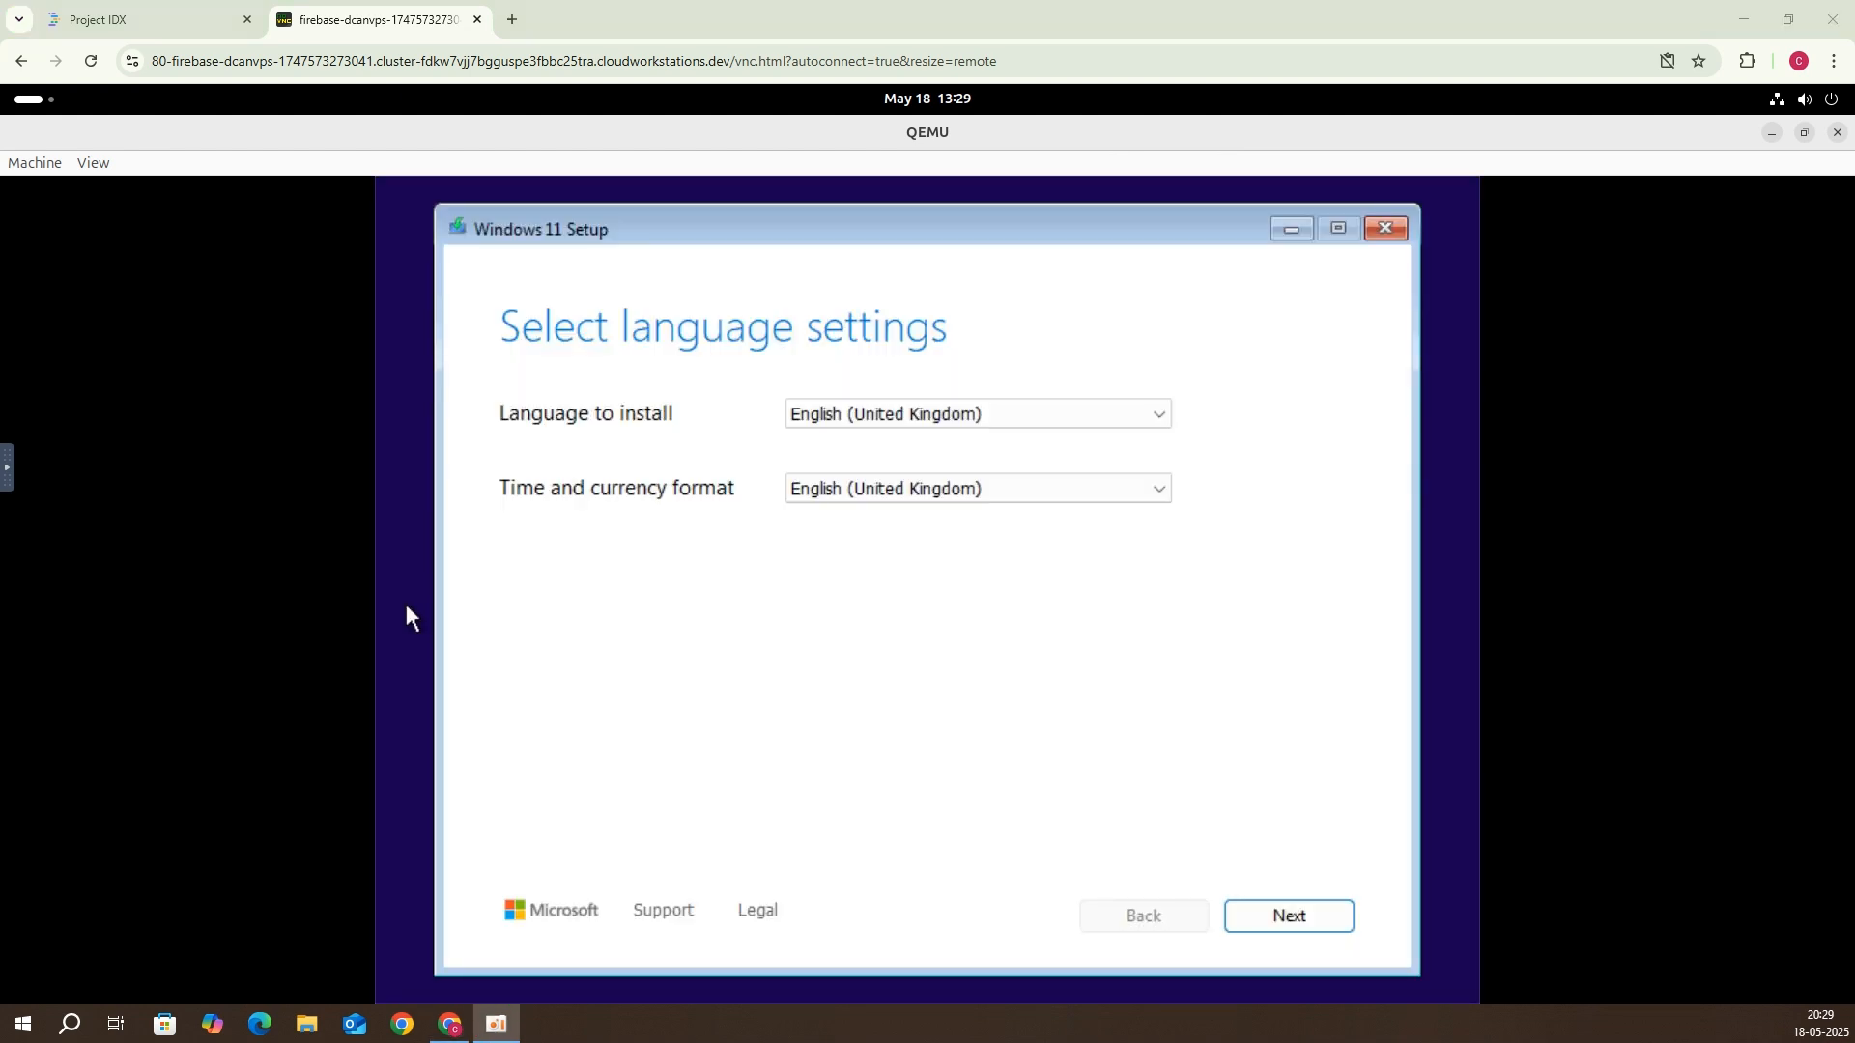
{"action": "left_click", "coordinate": [1290, 918]}
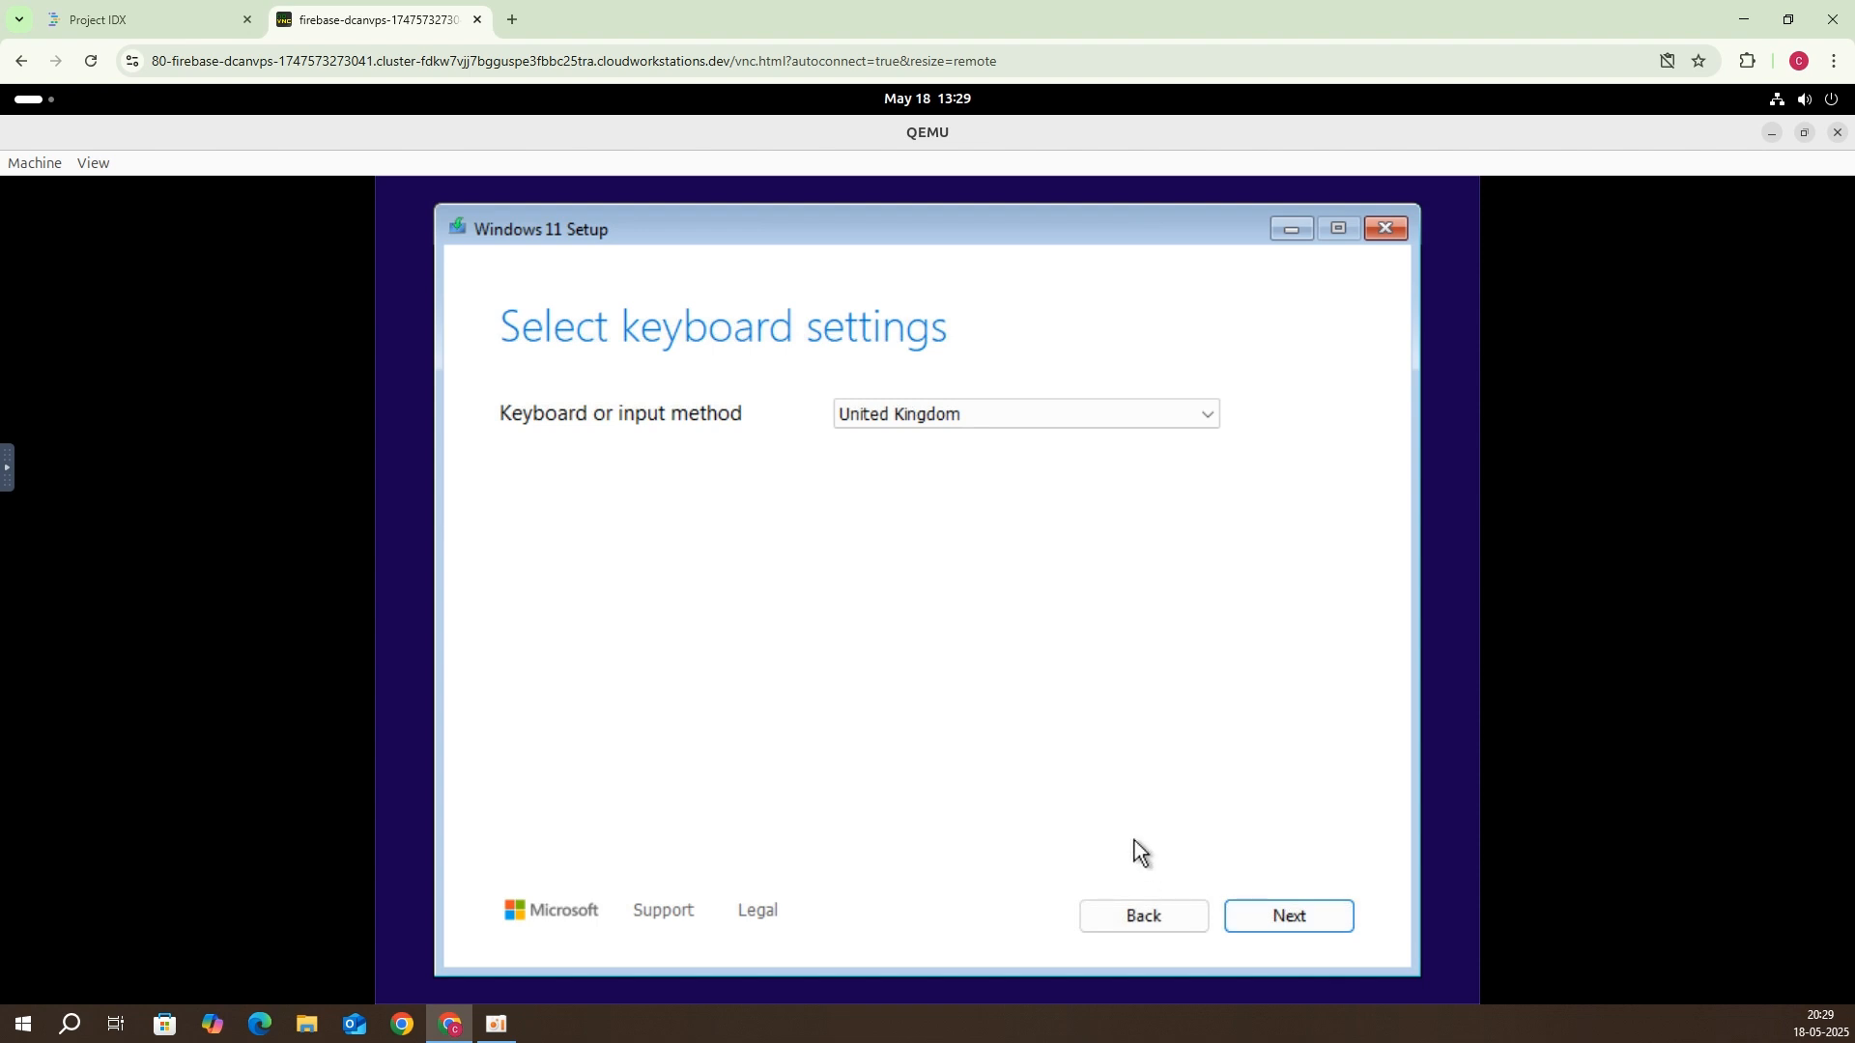
{"action": "left_click", "coordinate": [1325, 919]}
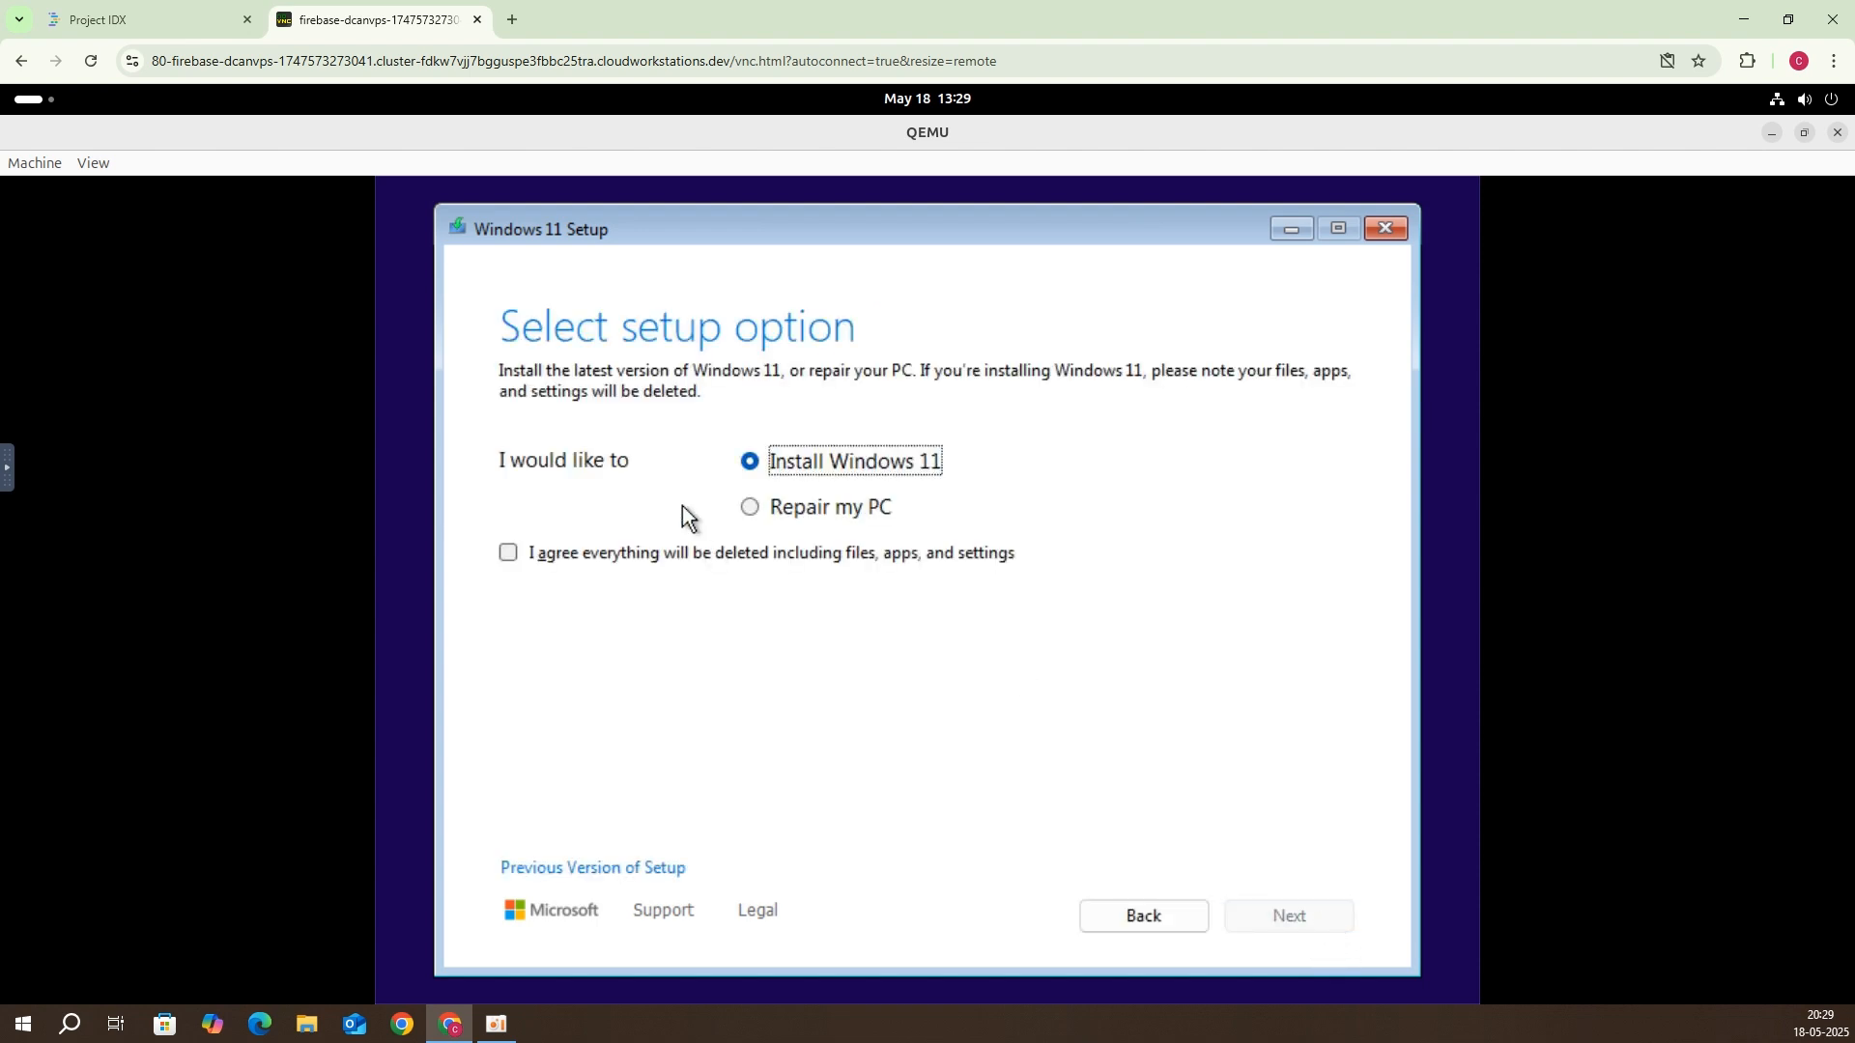
{"action": "left_click", "coordinate": [674, 550]}
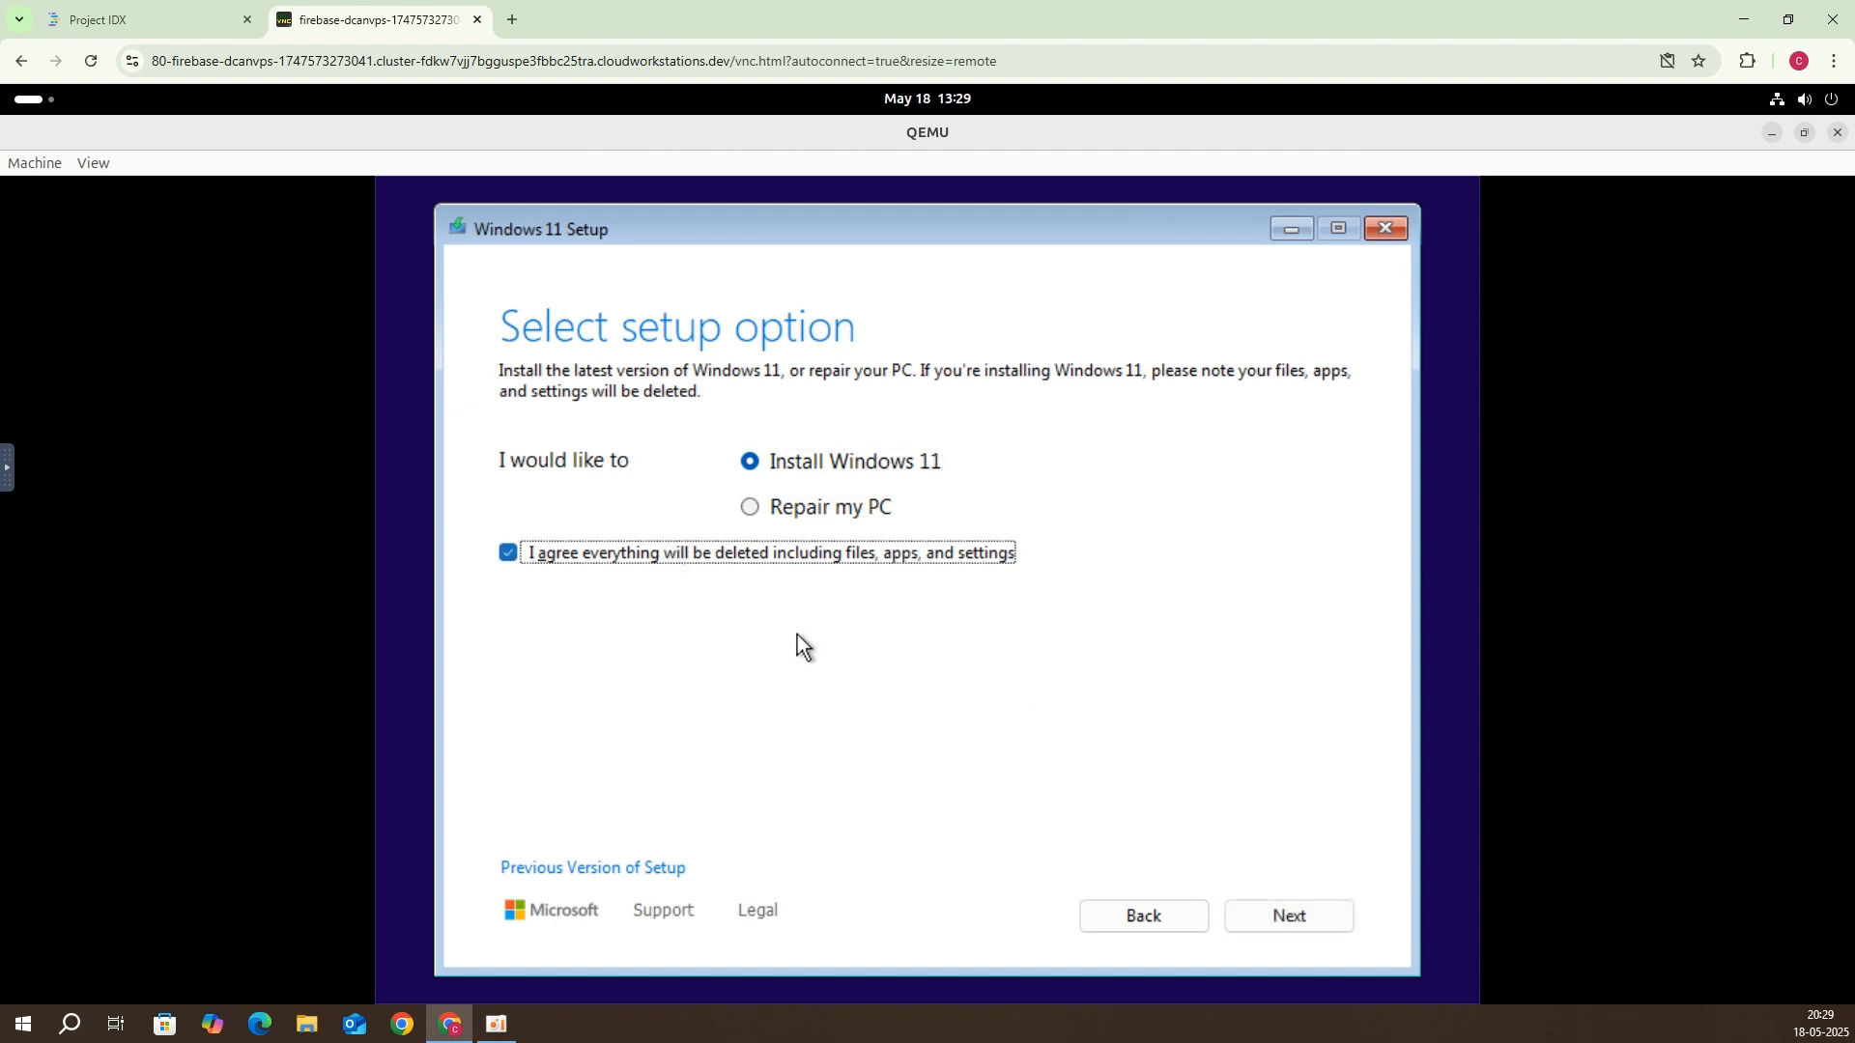
{"action": "left_click", "coordinate": [1317, 918]}
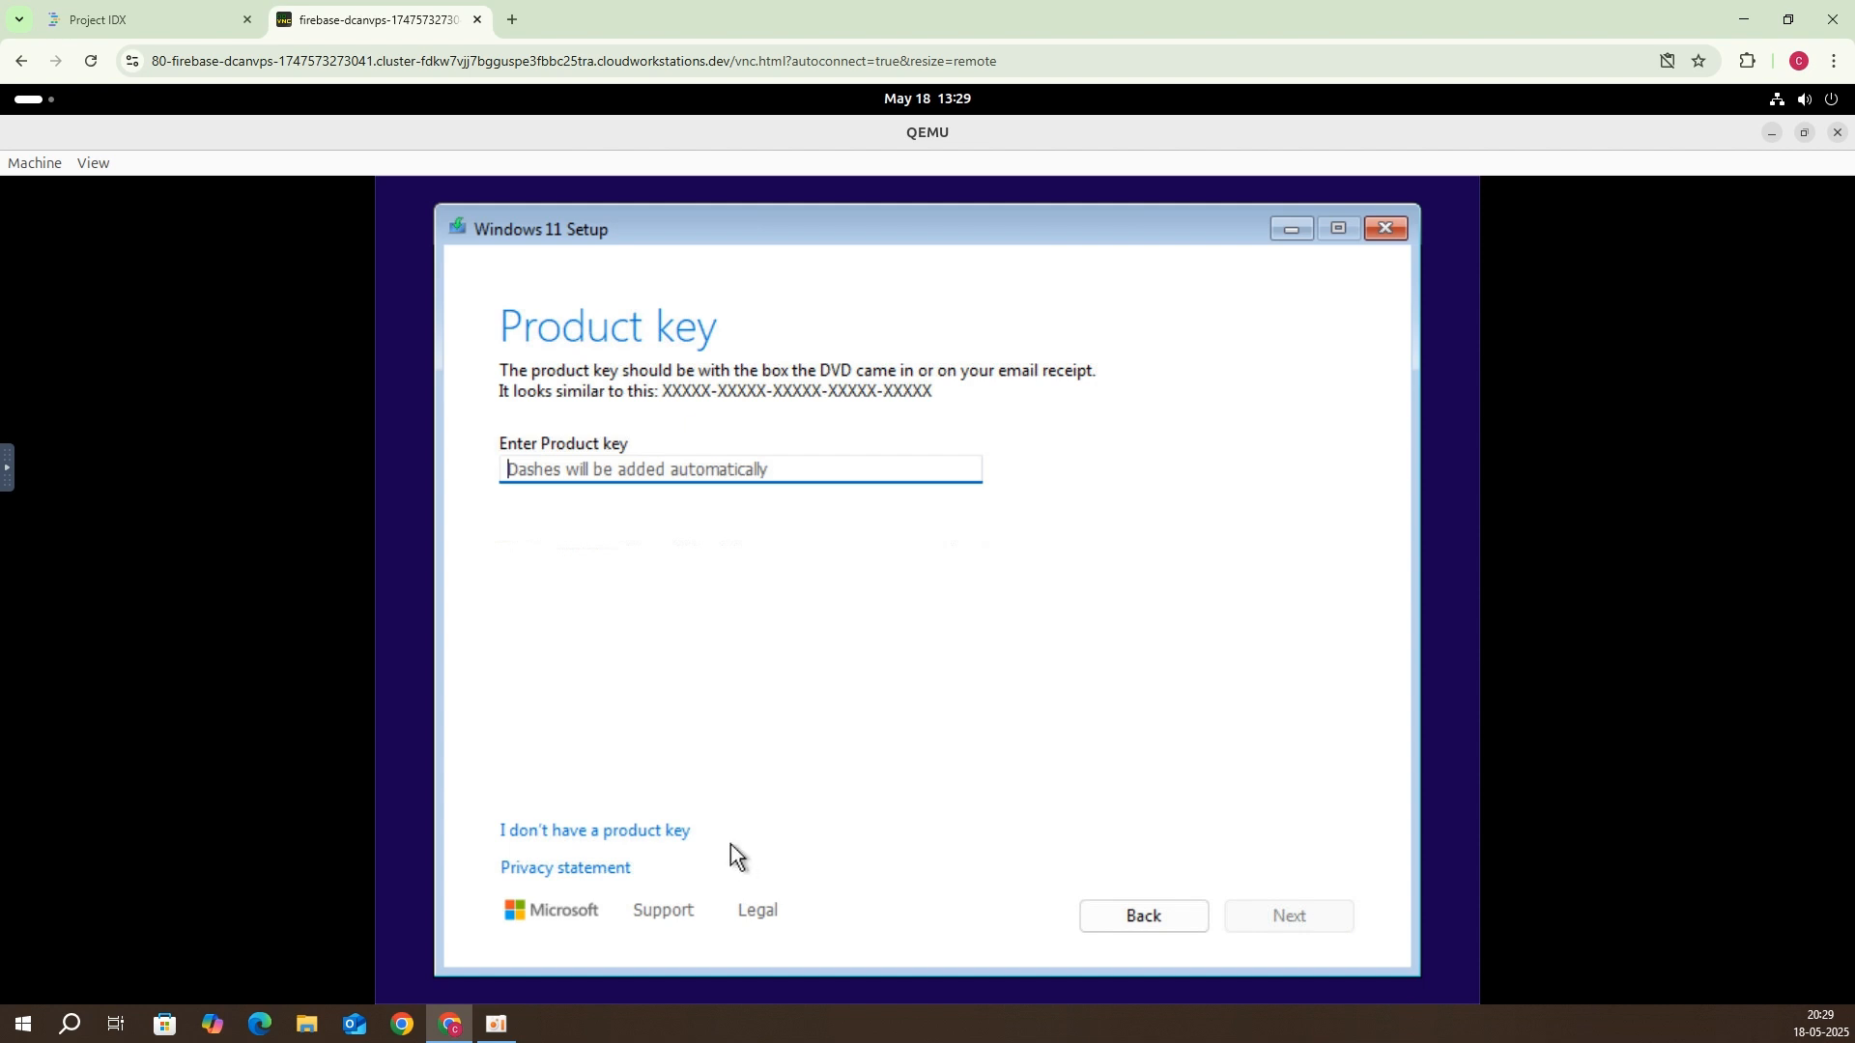
Step: Skip the product key and choose Windows 11 Pro as the edition
{"action": "left_click", "coordinate": [623, 829]}
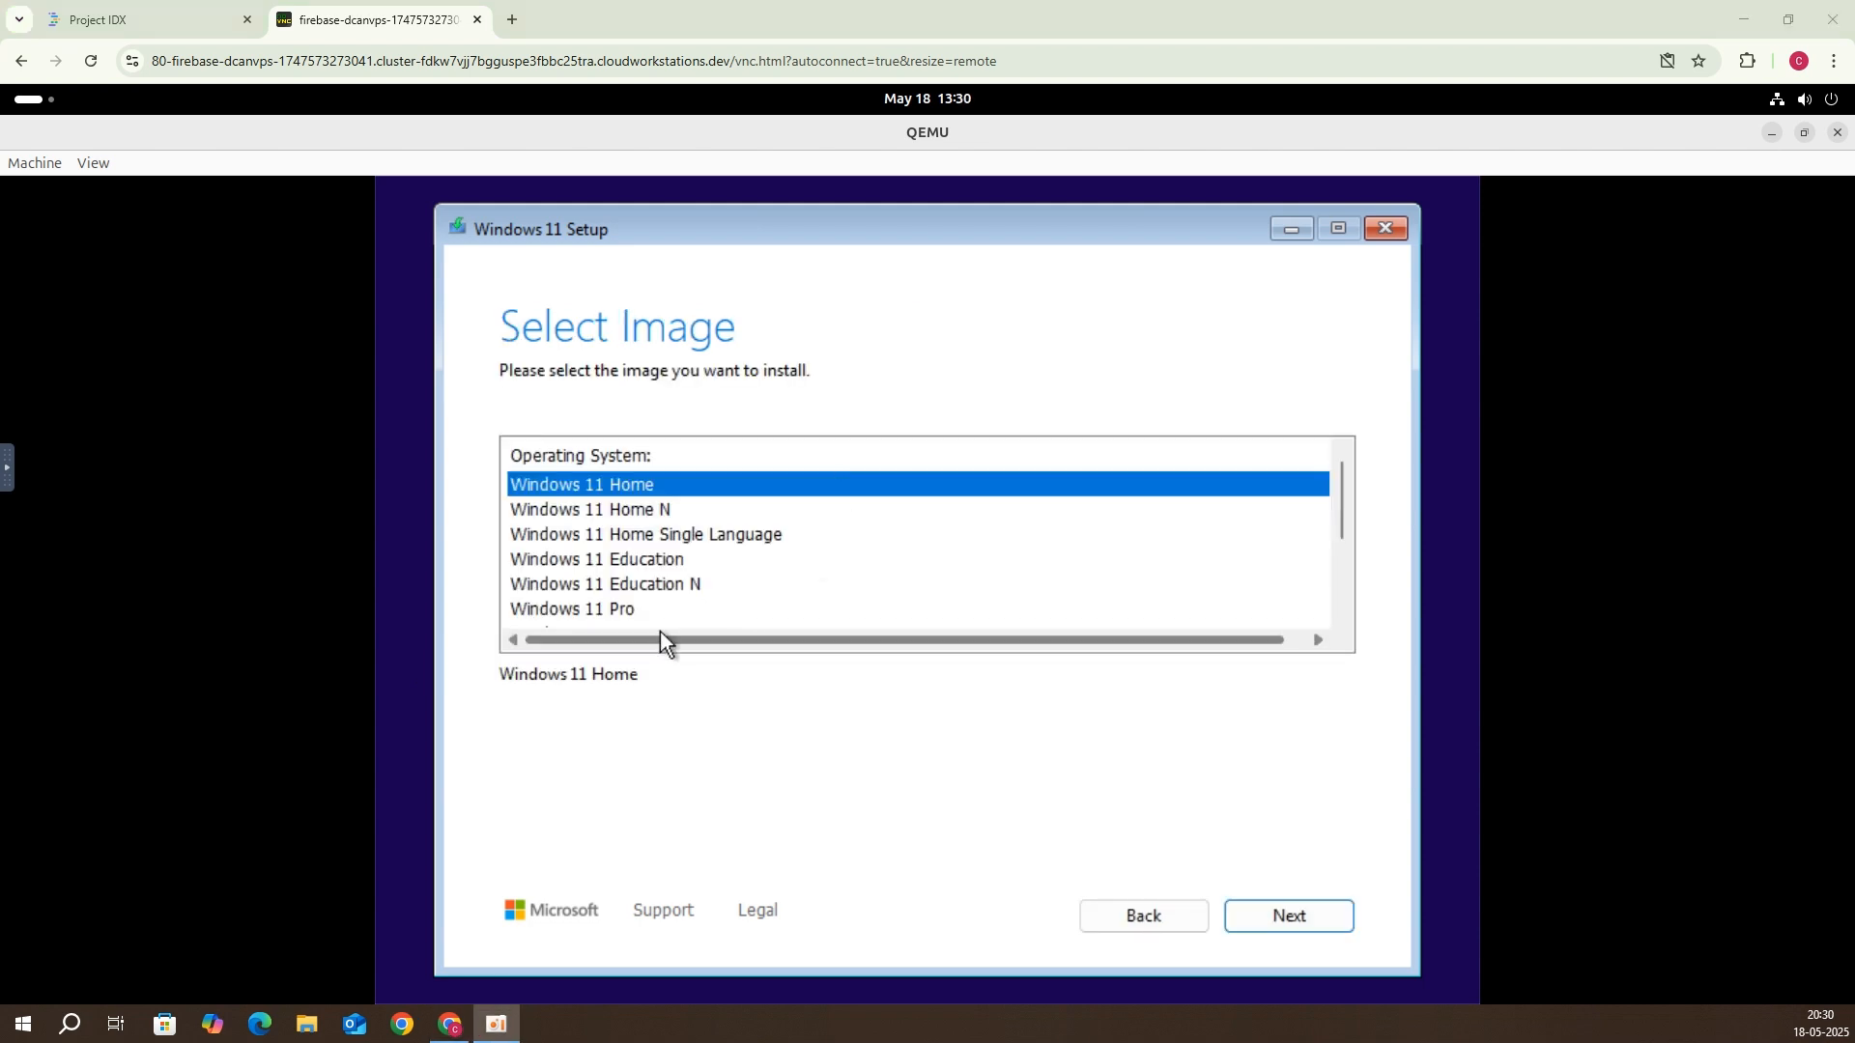
{"action": "left_click", "coordinate": [665, 616]}
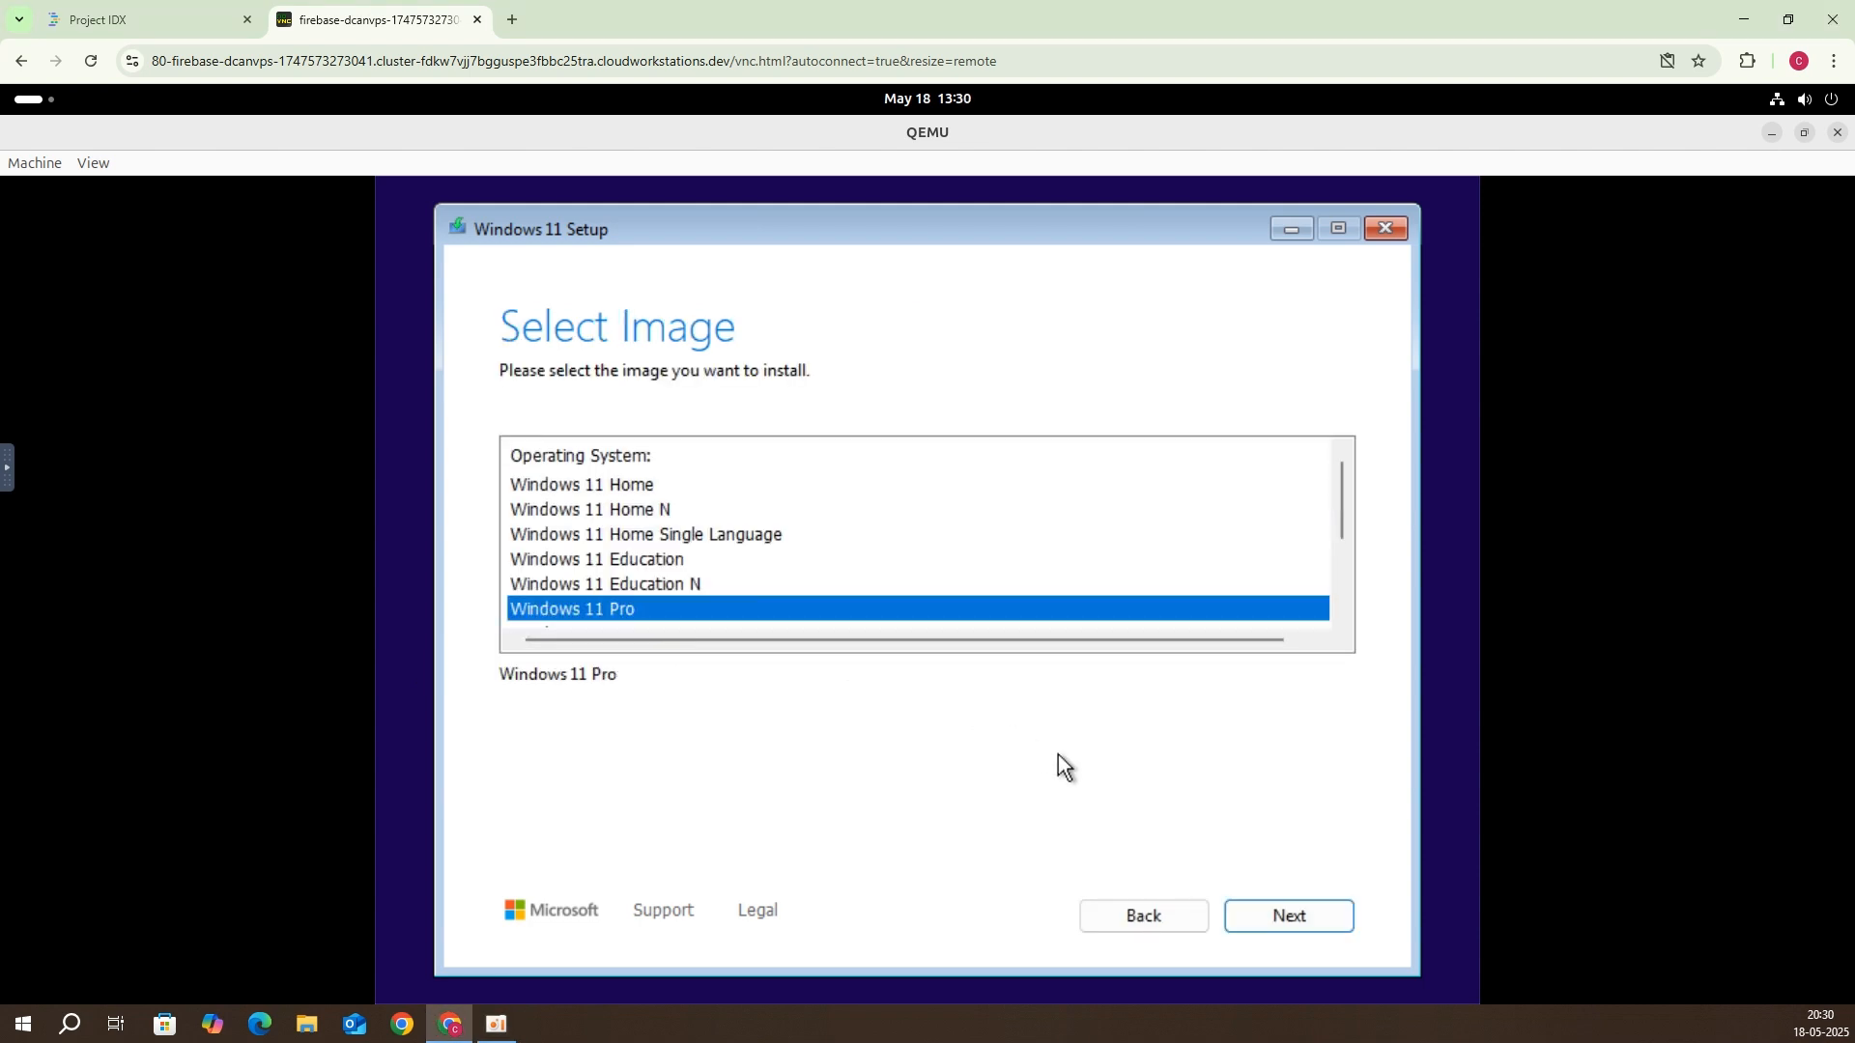
{"action": "left_click", "coordinate": [1285, 910]}
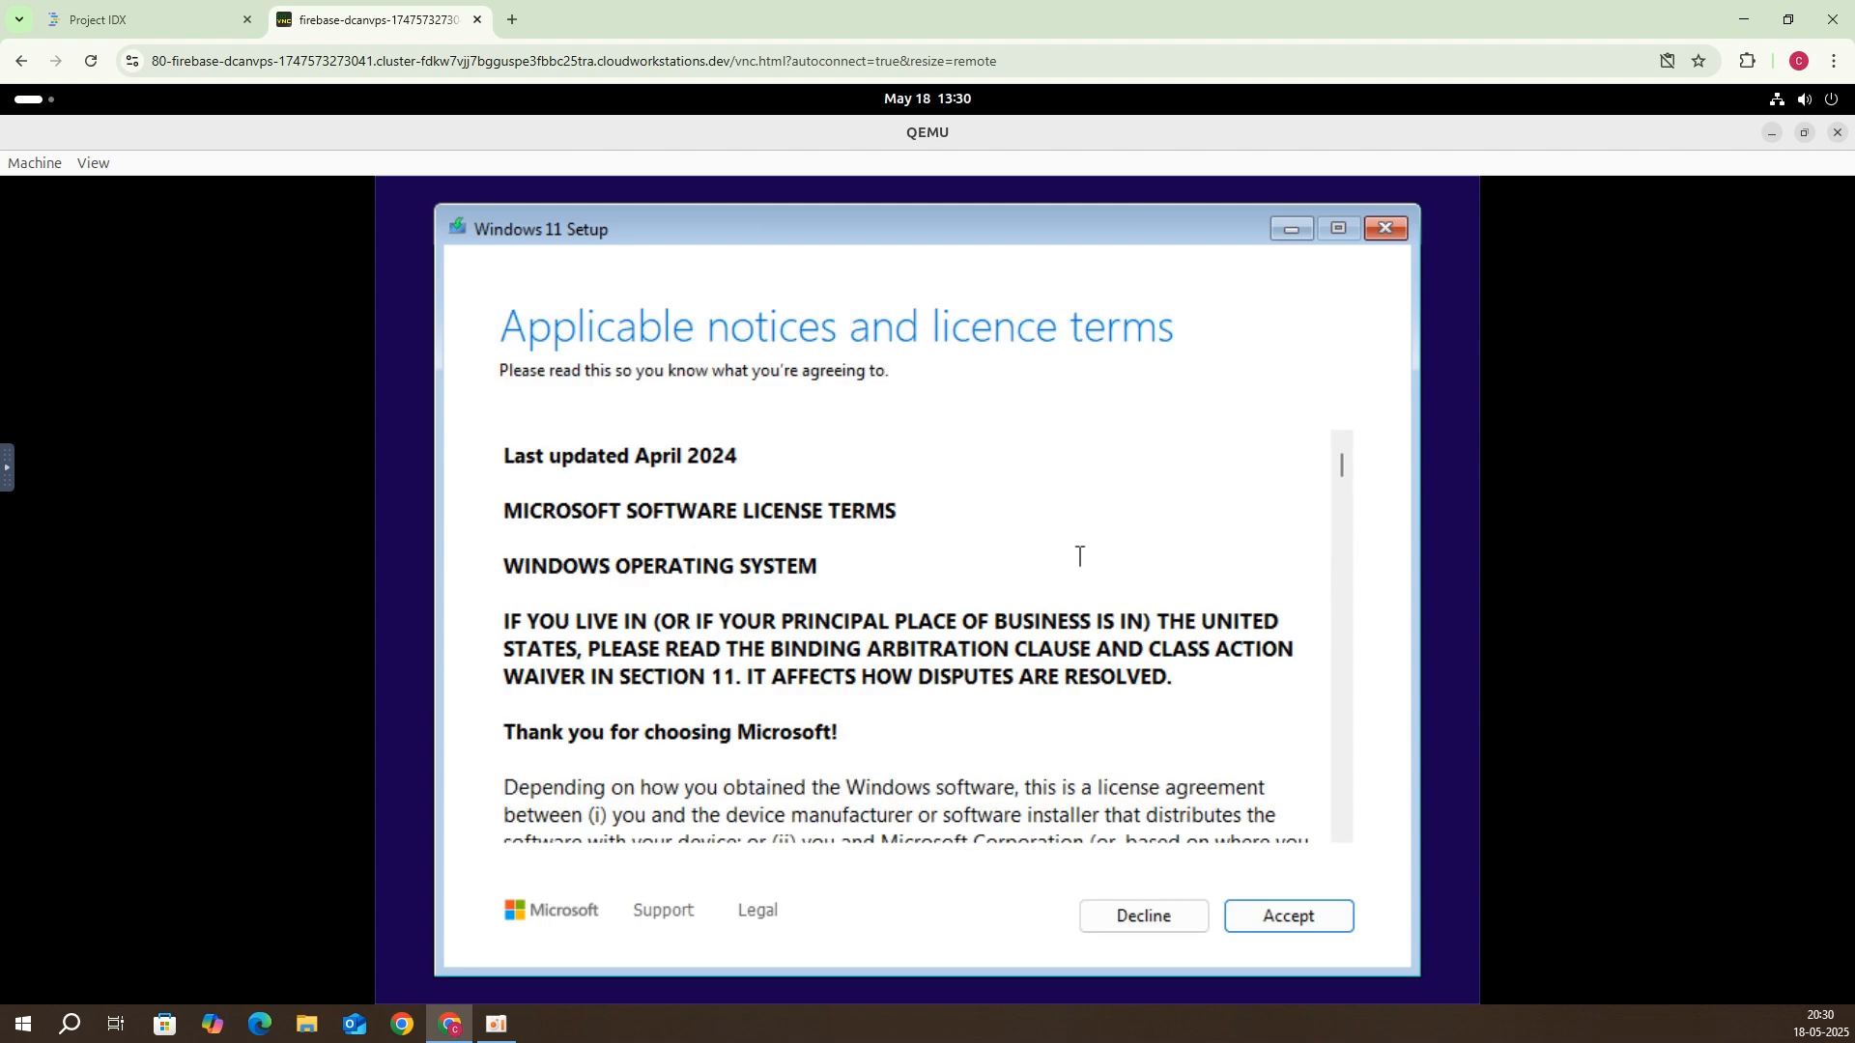
Step: Accept the licence terms, target Disk 0's 160 GB unallocated space, and start the installation
{"action": "left_click", "coordinate": [1332, 908]}
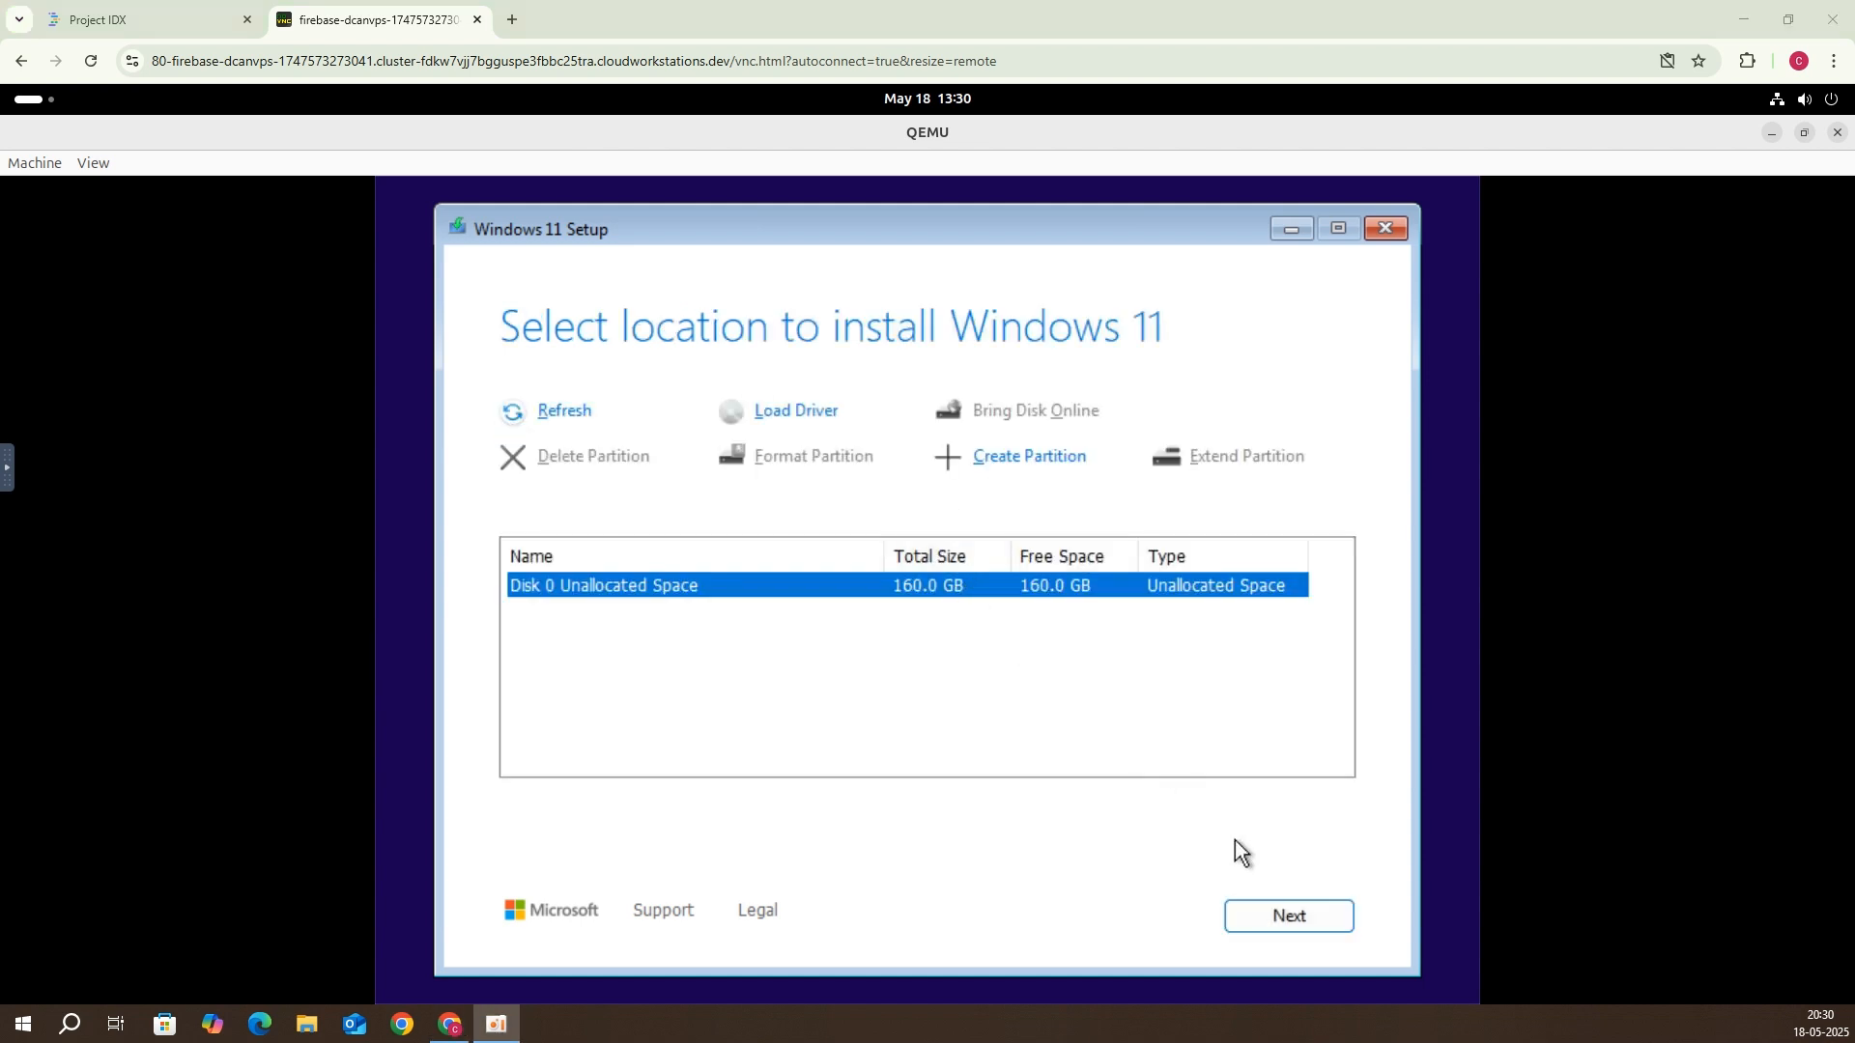
{"action": "left_click", "coordinate": [1274, 904]}
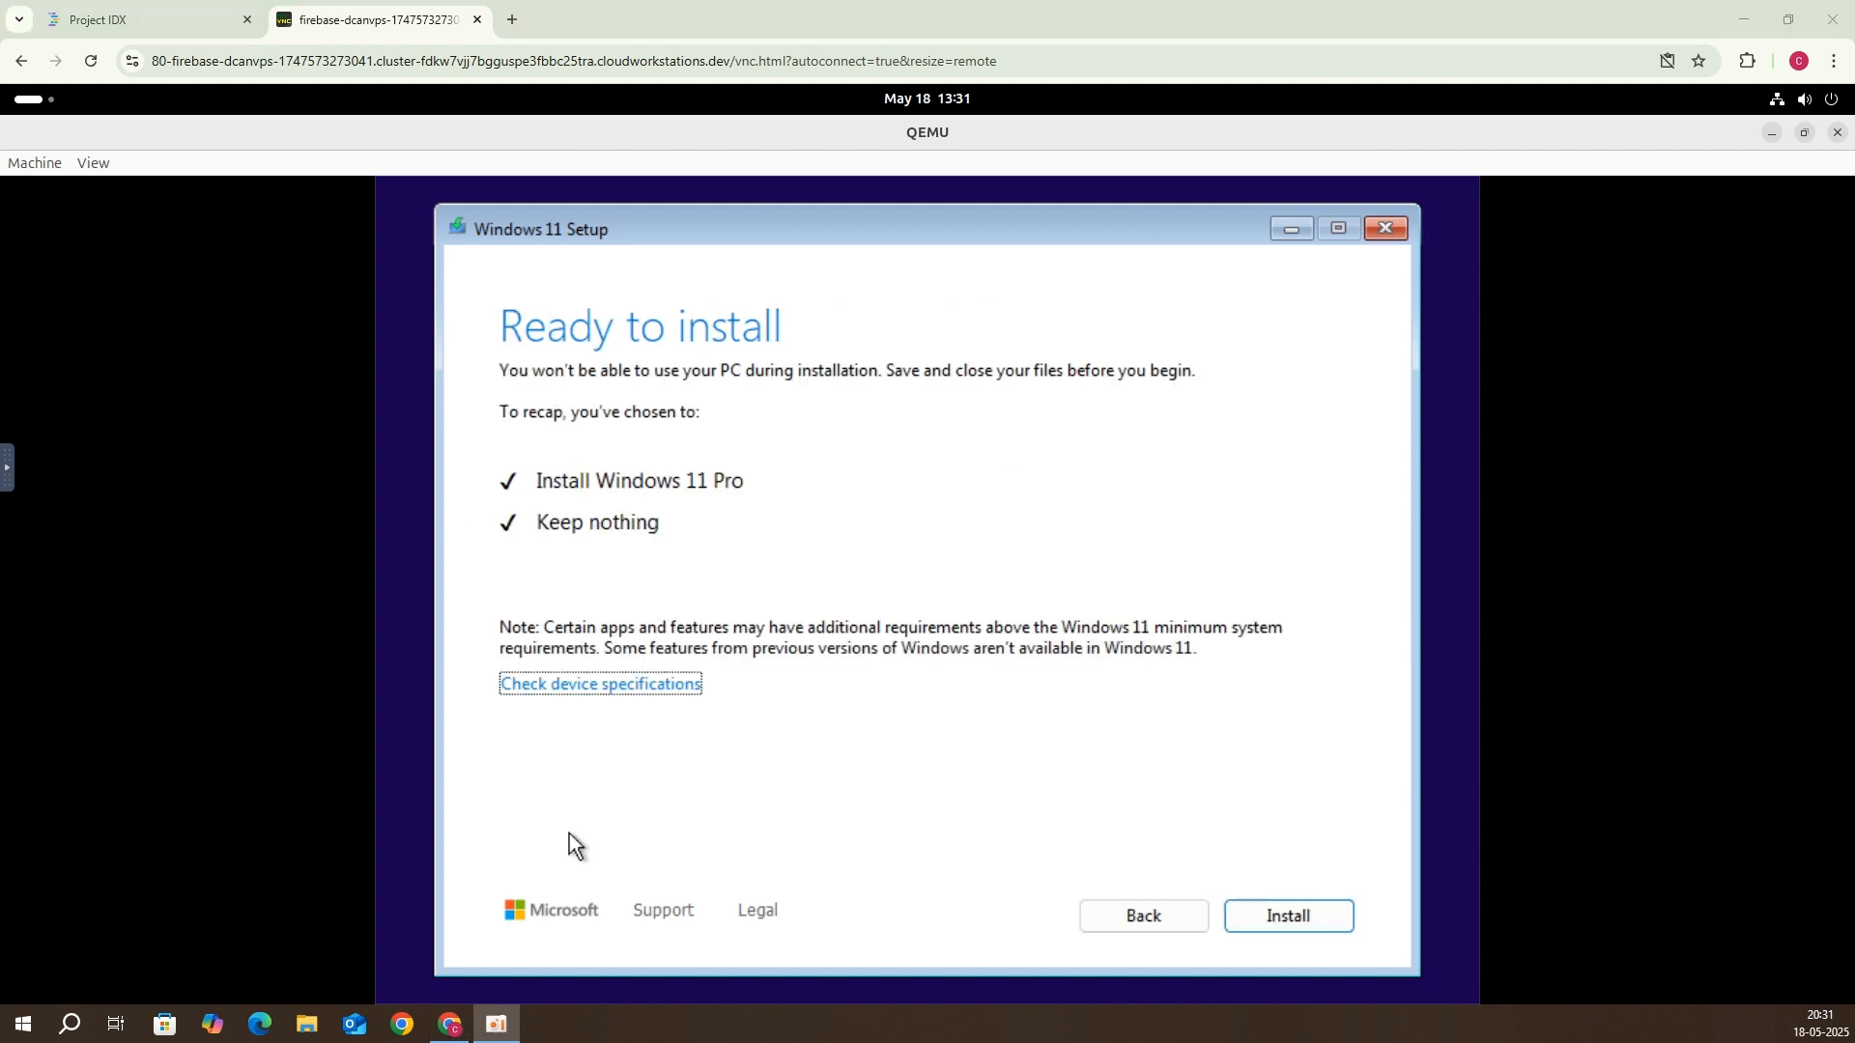
{"action": "left_click", "coordinate": [1320, 919]}
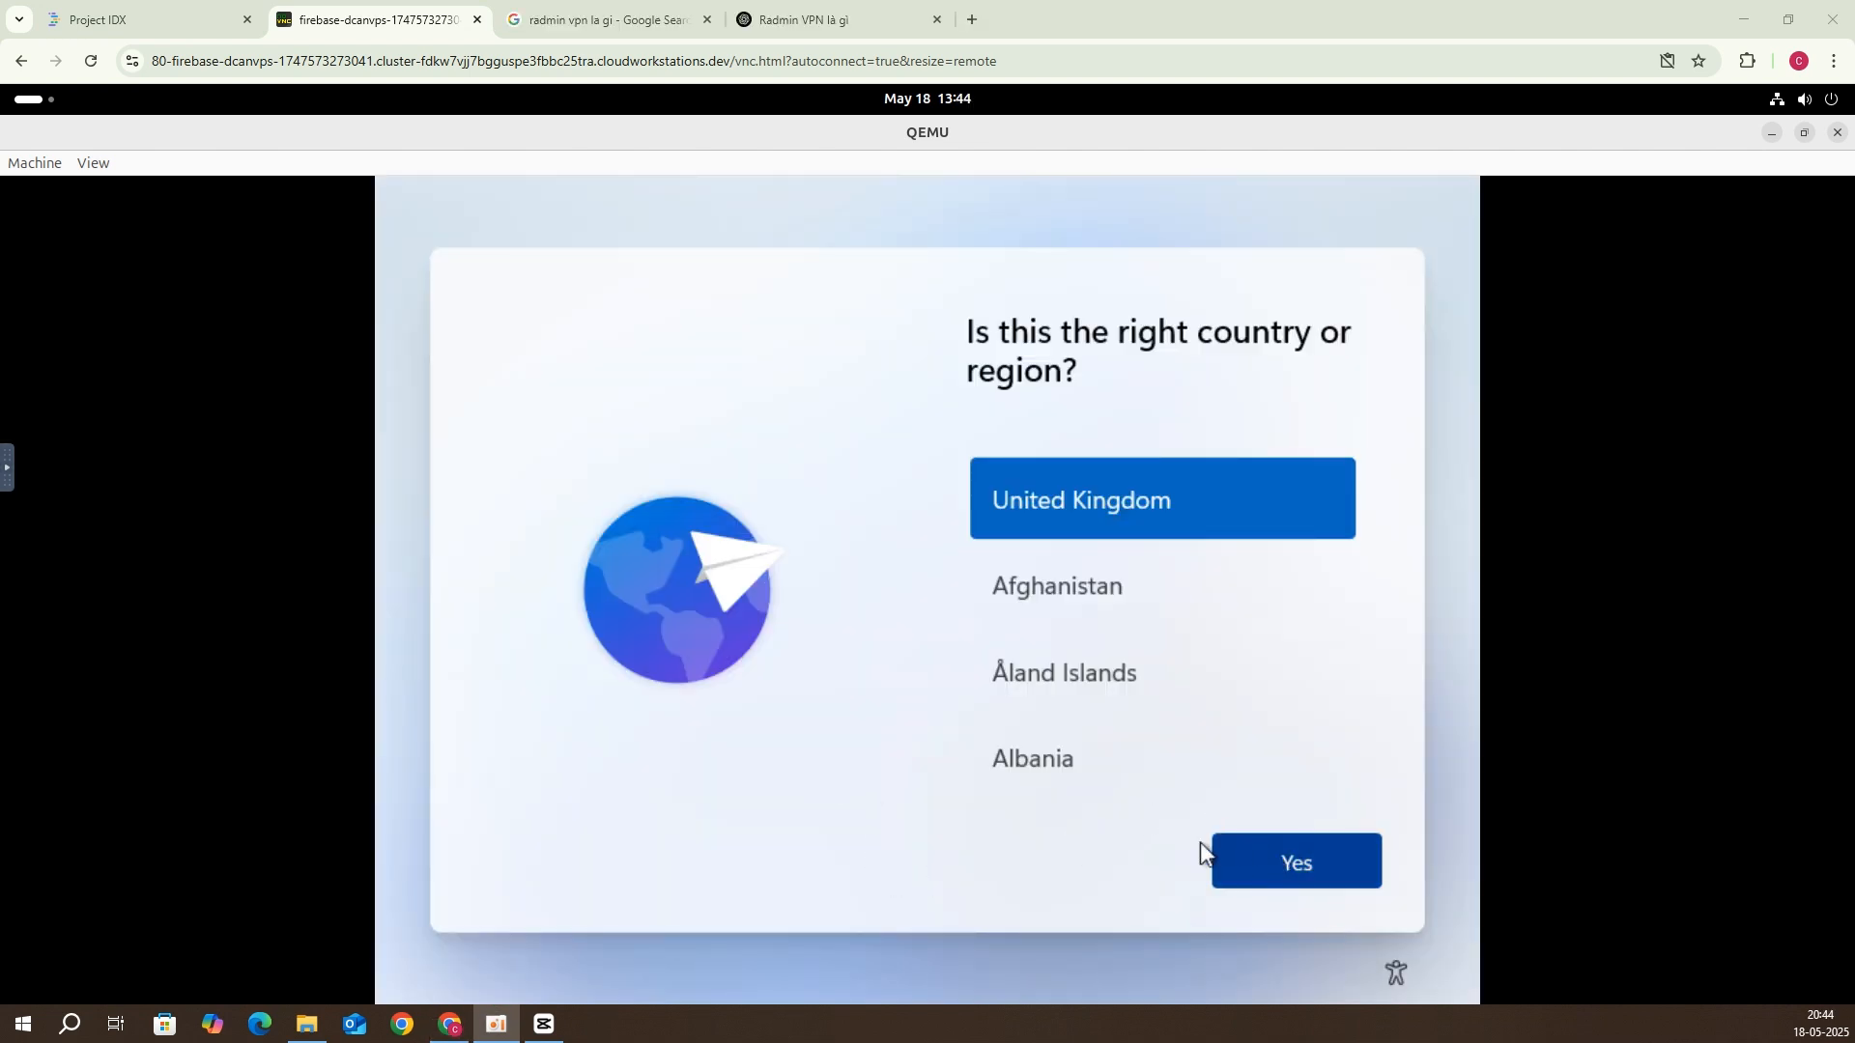
Step: Open an Administrator Command Prompt over Windows setup in the QEMU guest with Shift+F10
{"action": "left_click", "coordinate": [1110, 854]}
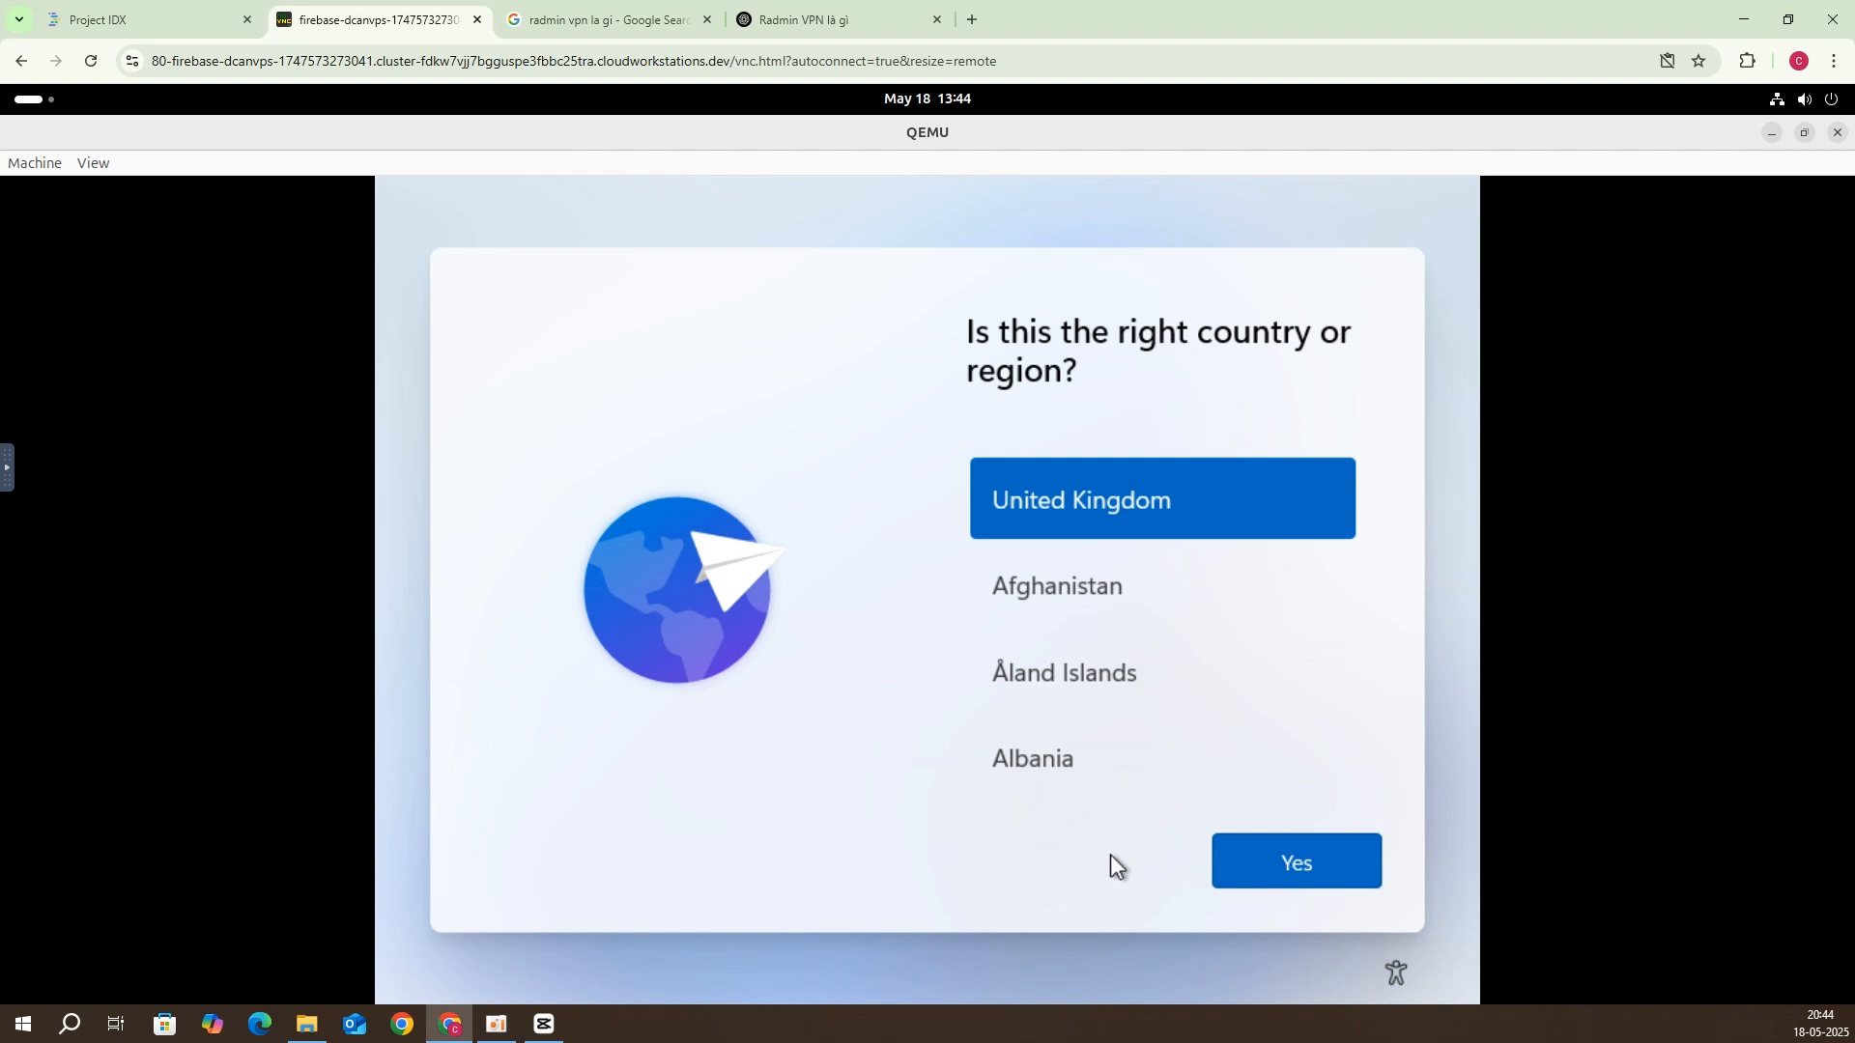
{"action": "key", "text": "shift+F10"}
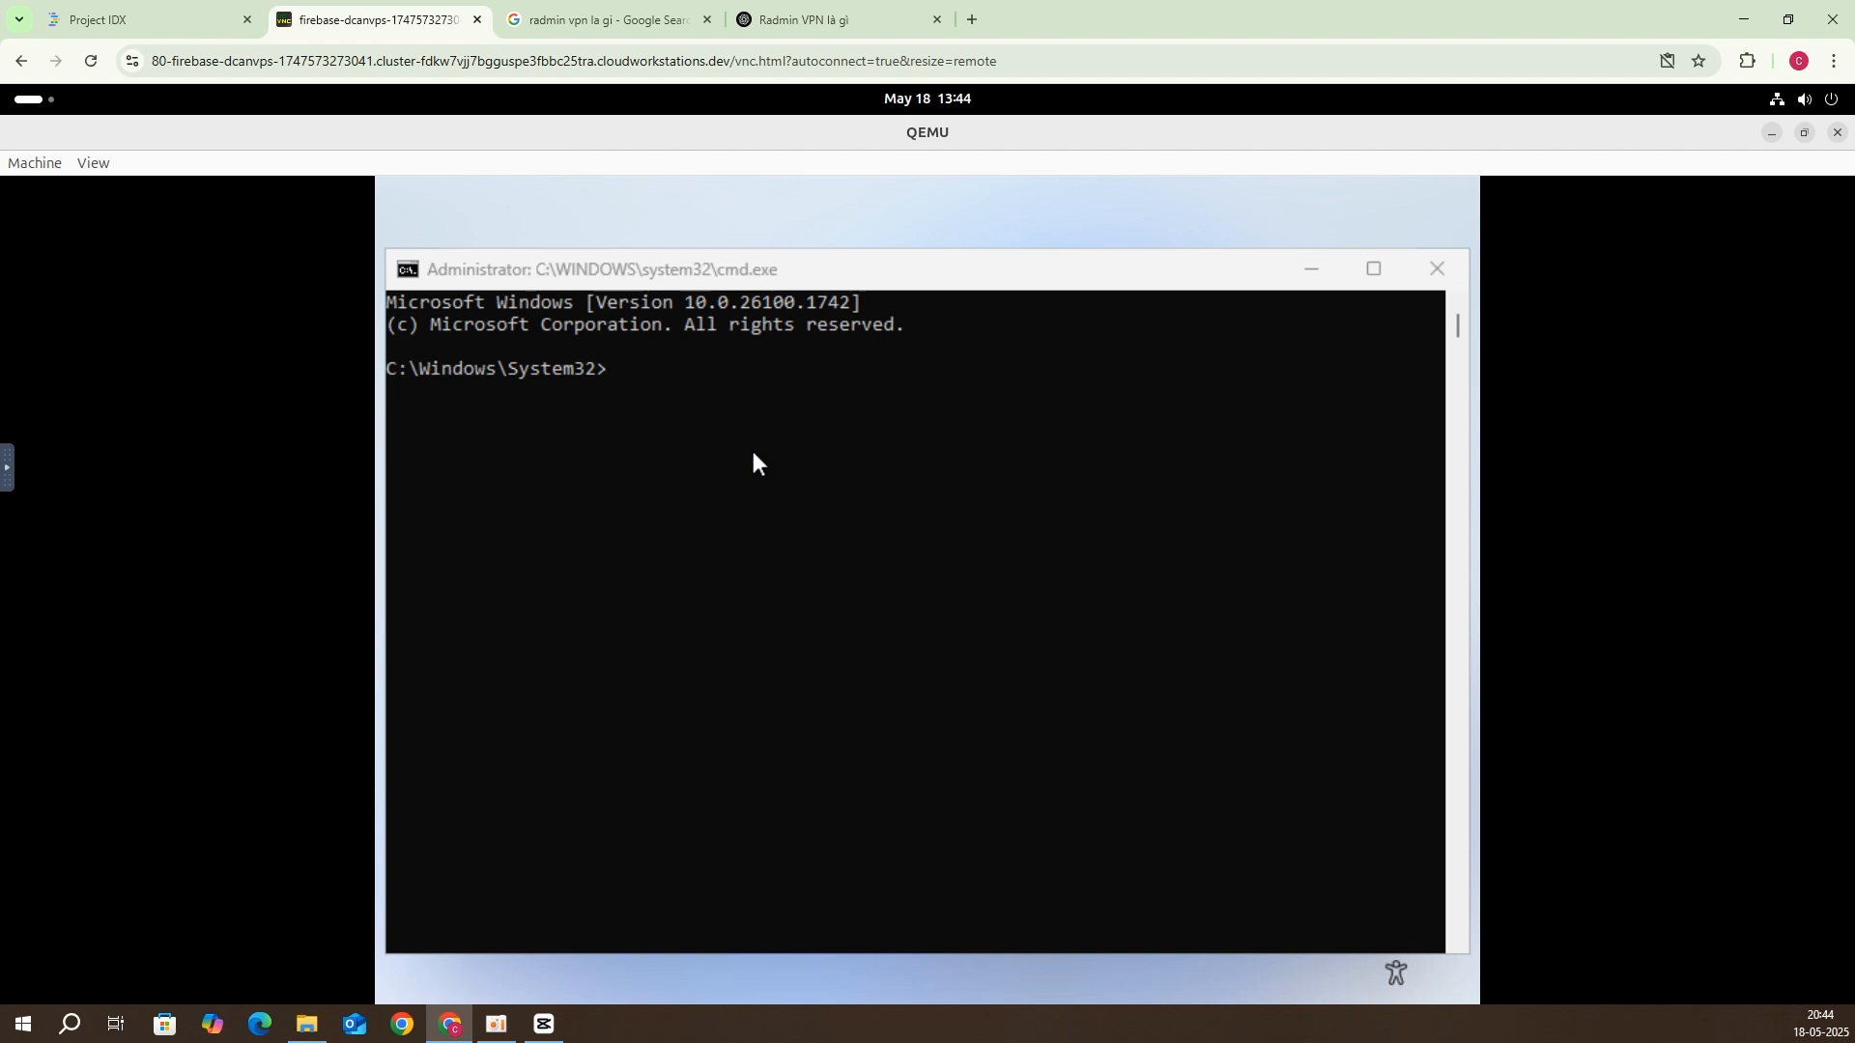
{"action": "left_click", "coordinate": [752, 450]}
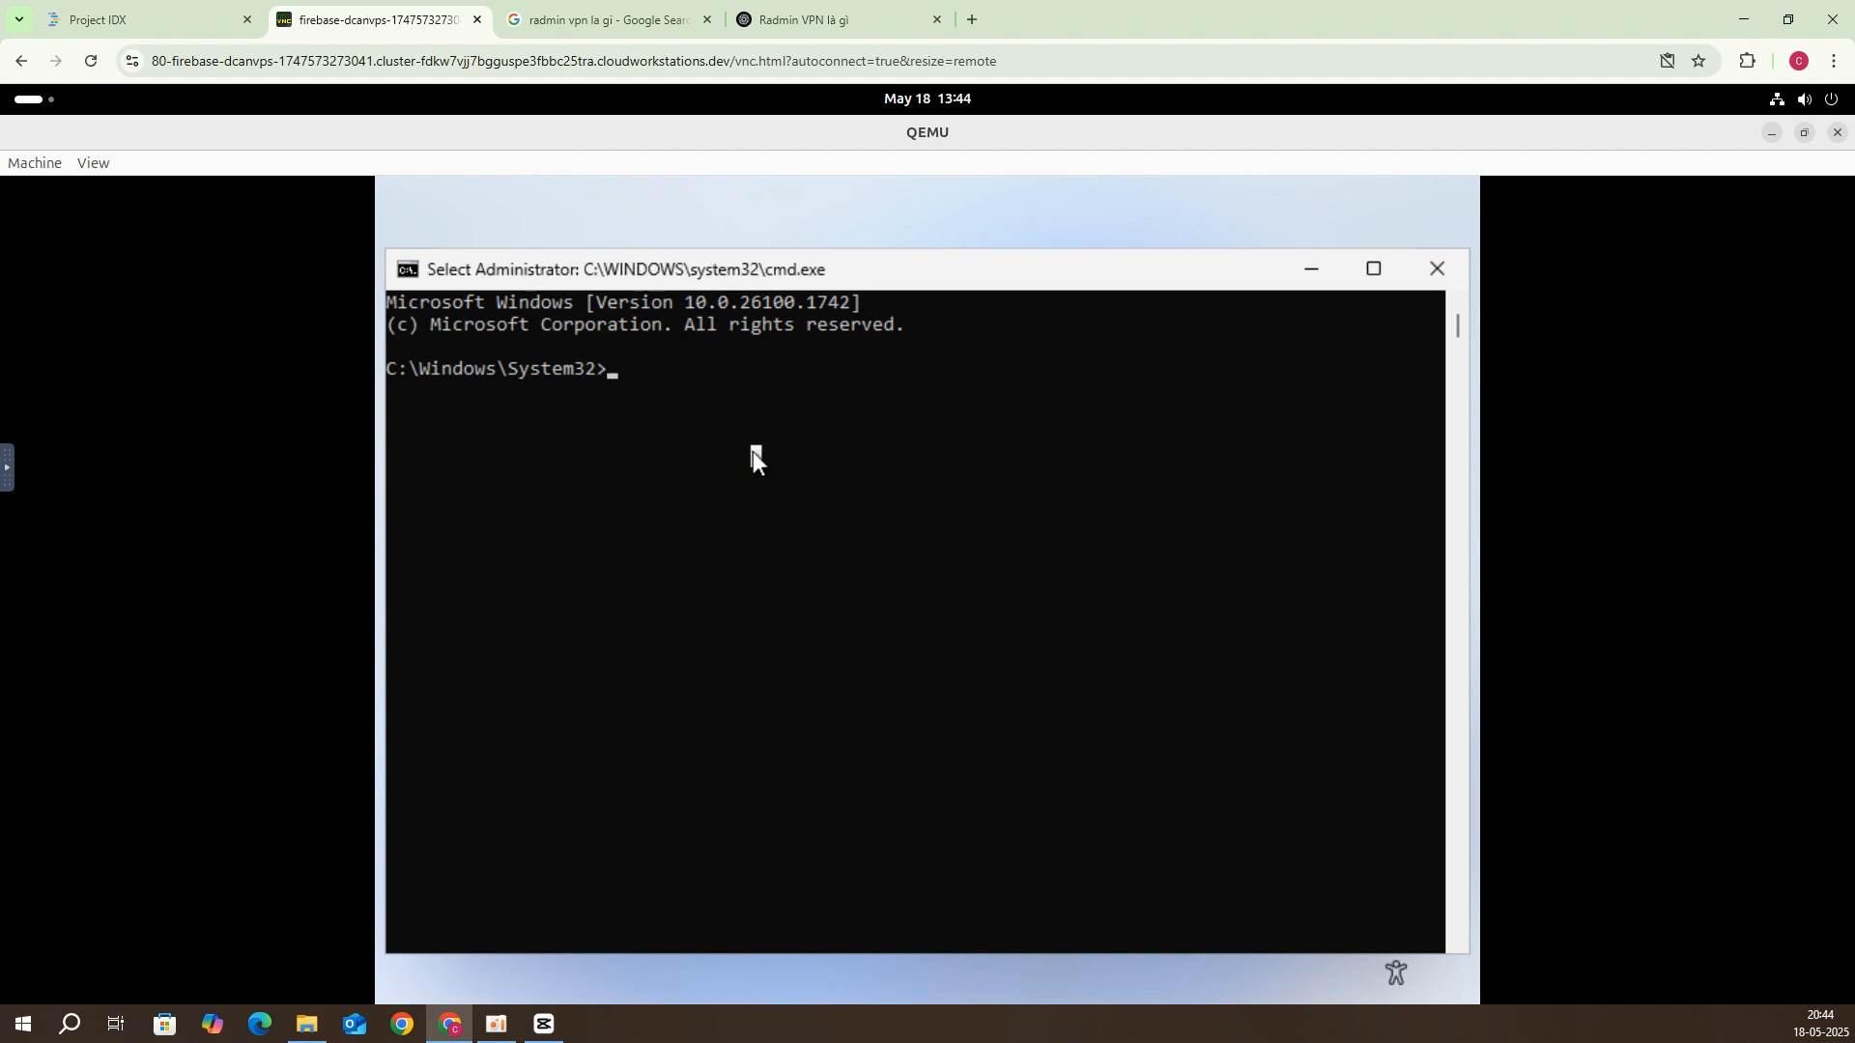
Step: Enter oobe\ at the command prompt, correcting the mistyped characters
{"action": "type", "text": "oobe#"}
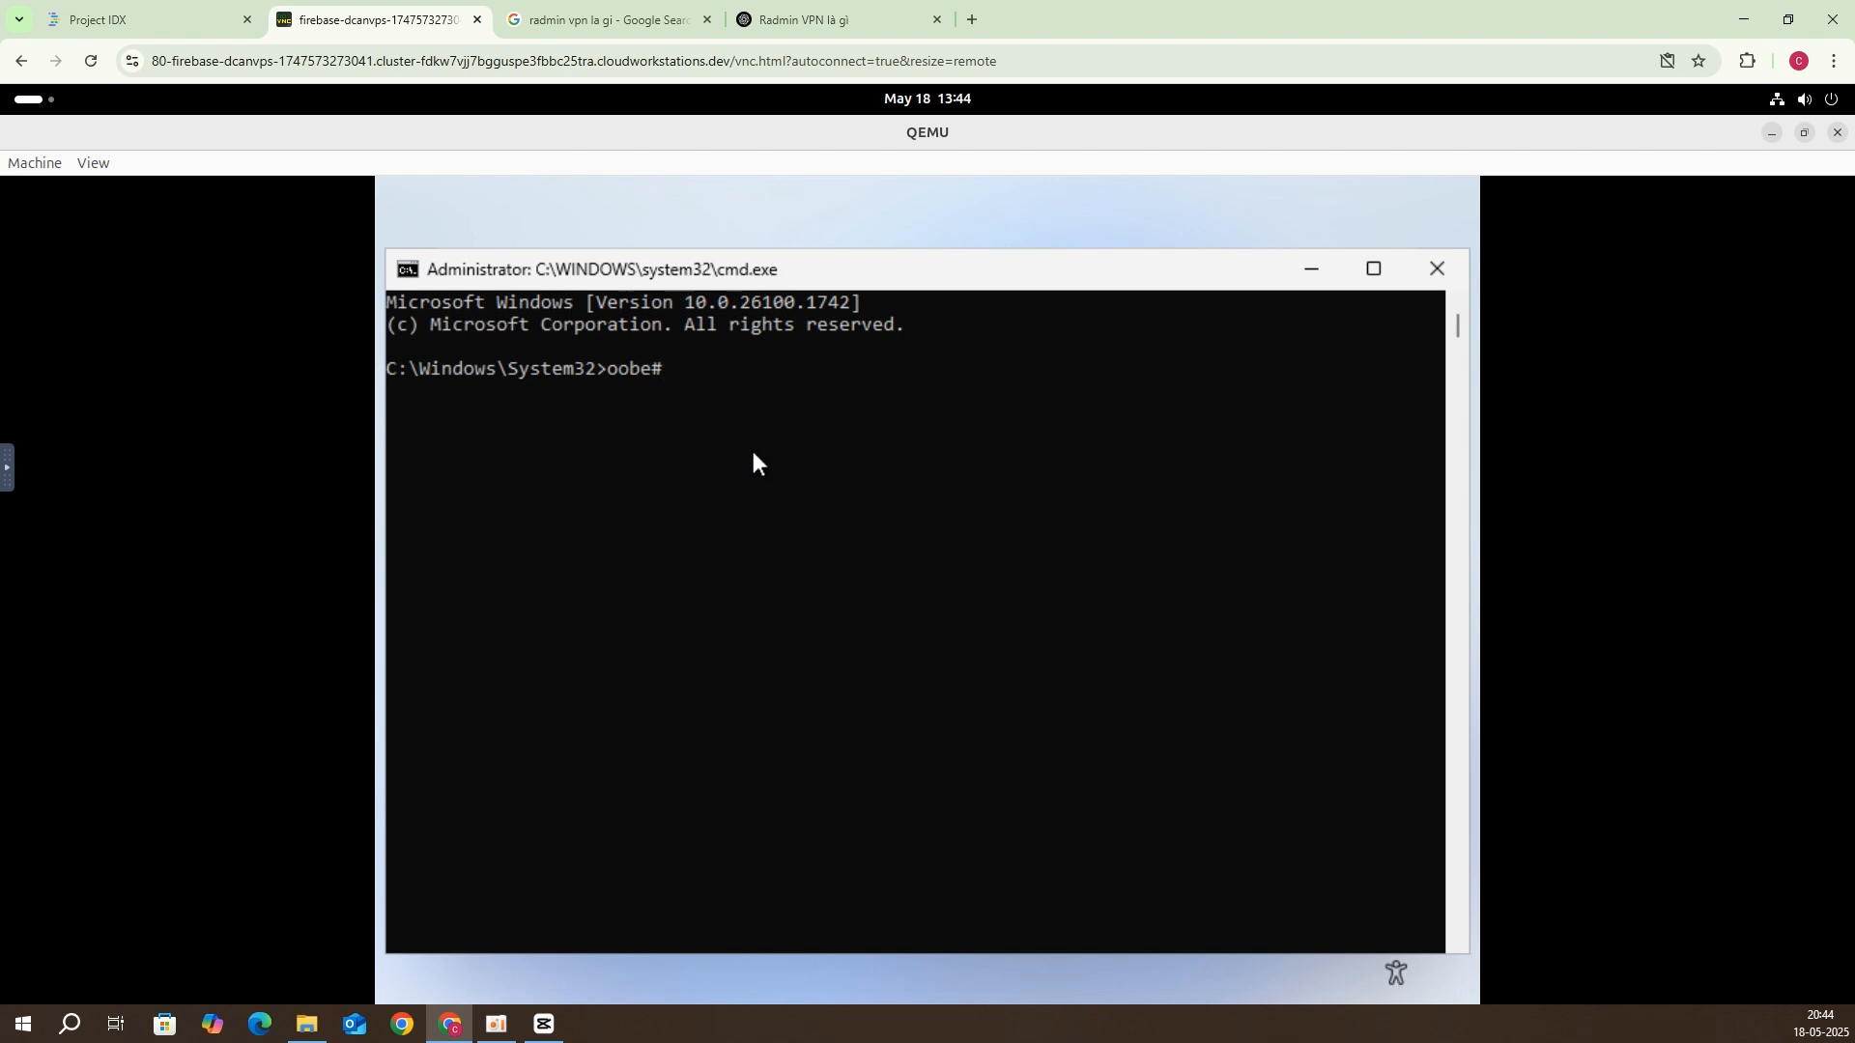
{"action": "key", "text": "BackSpace"}
{"action": "type", "text": "~"}
{"action": "left_click", "coordinate": [495, 372]}
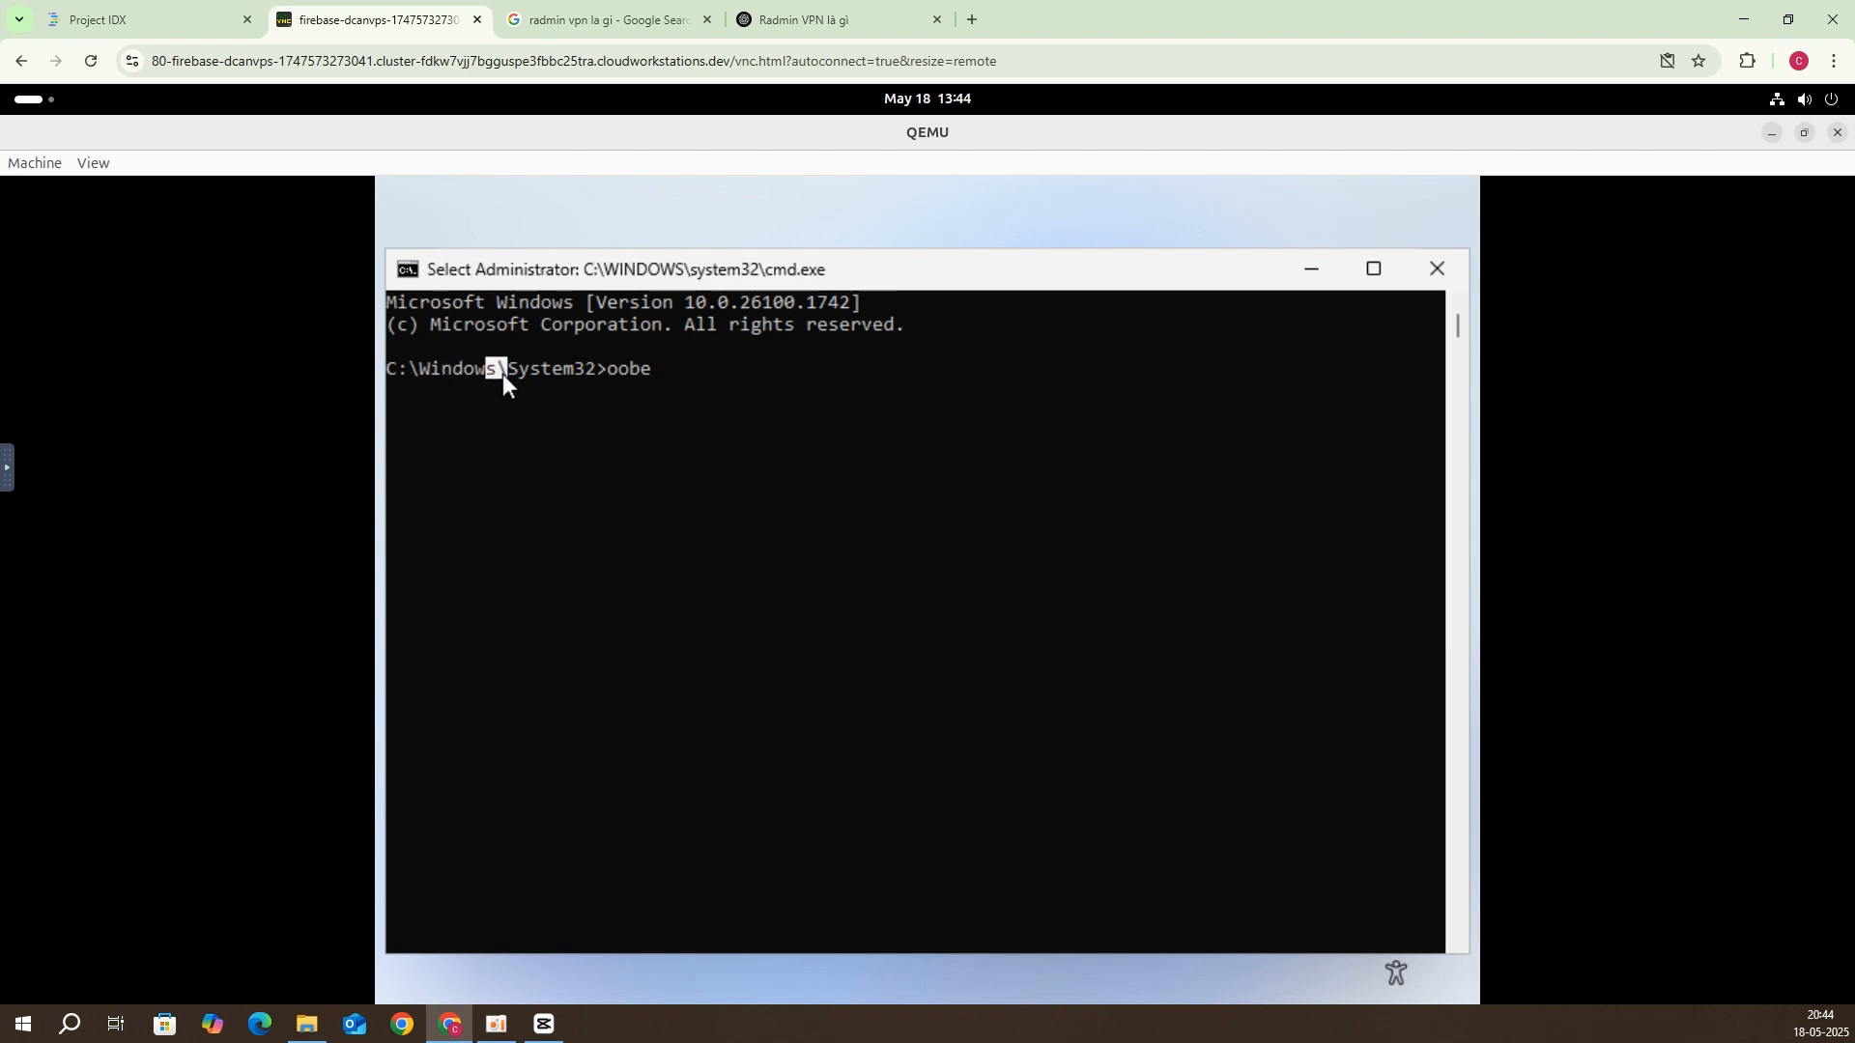
{"action": "left_click", "coordinate": [570, 394]}
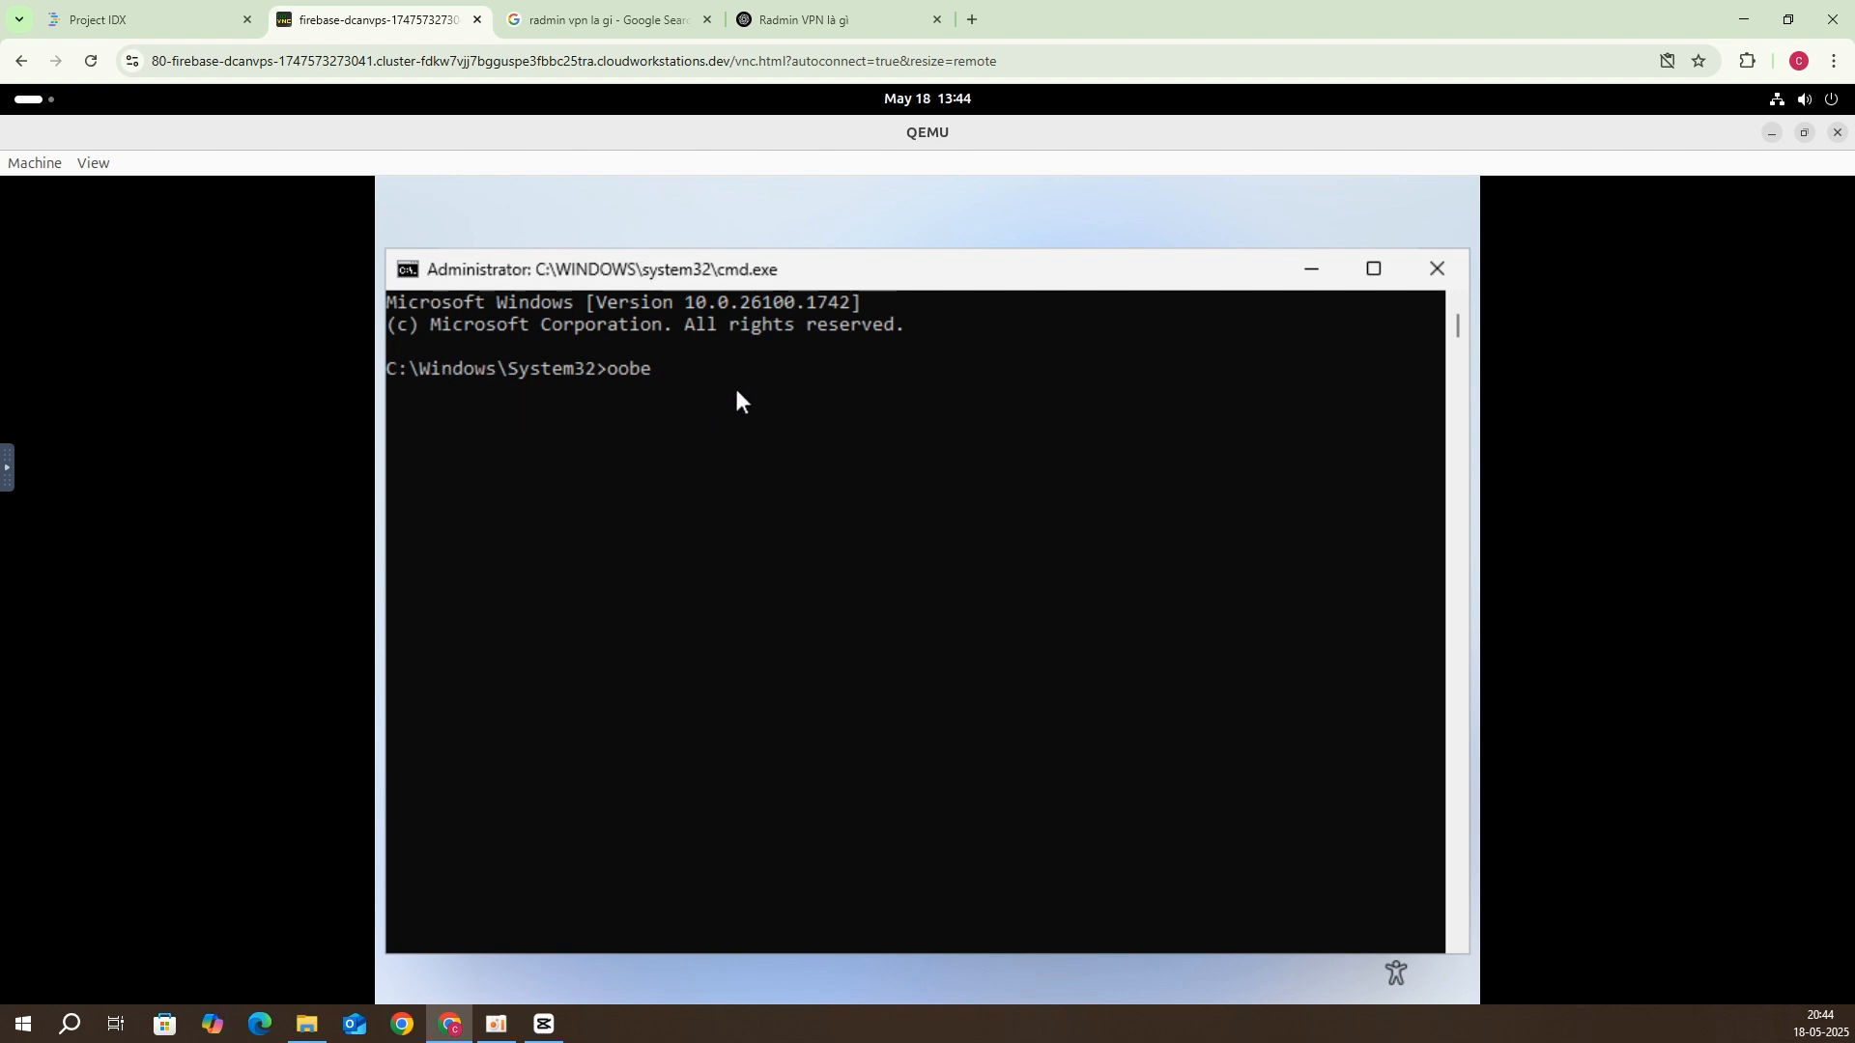
{"action": "type", "text": "s\\"}
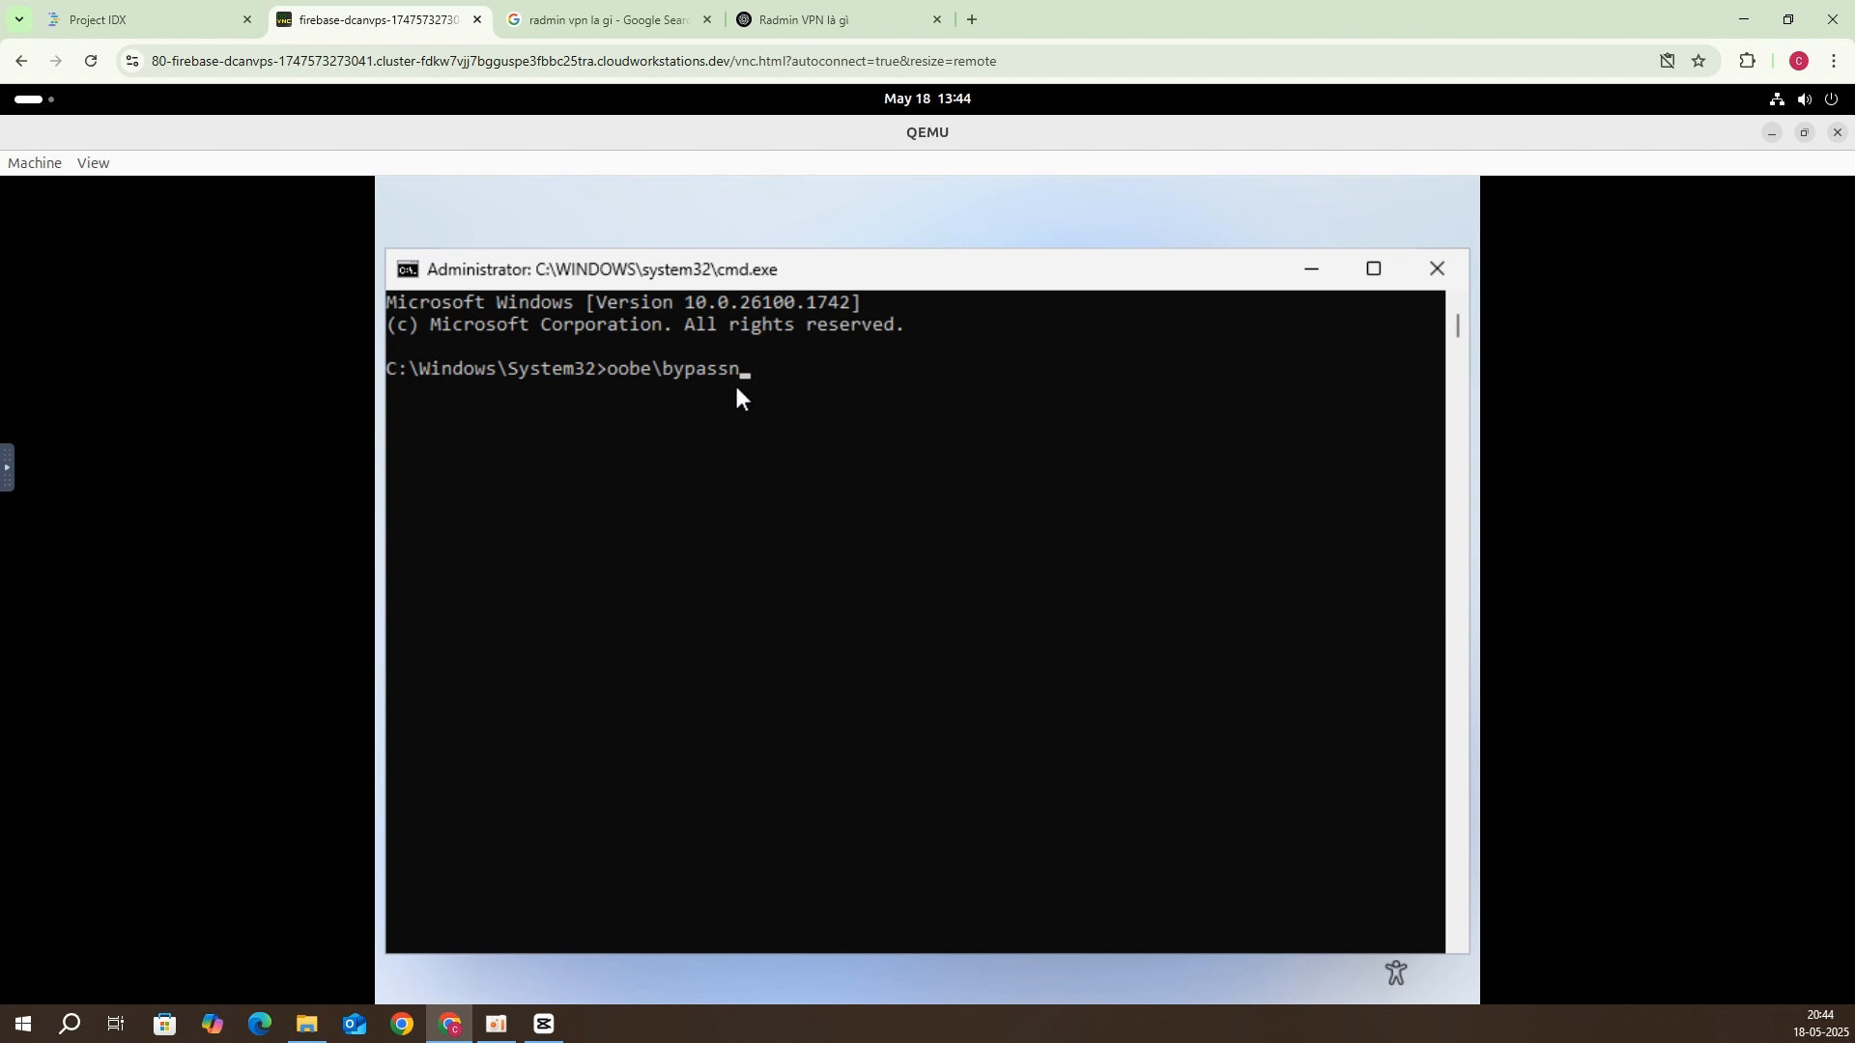
Step: Run oobe\bypassnro, confirm United Kingdom region and keyboard, and skip a second layout
{"action": "key", "text": "Return"}
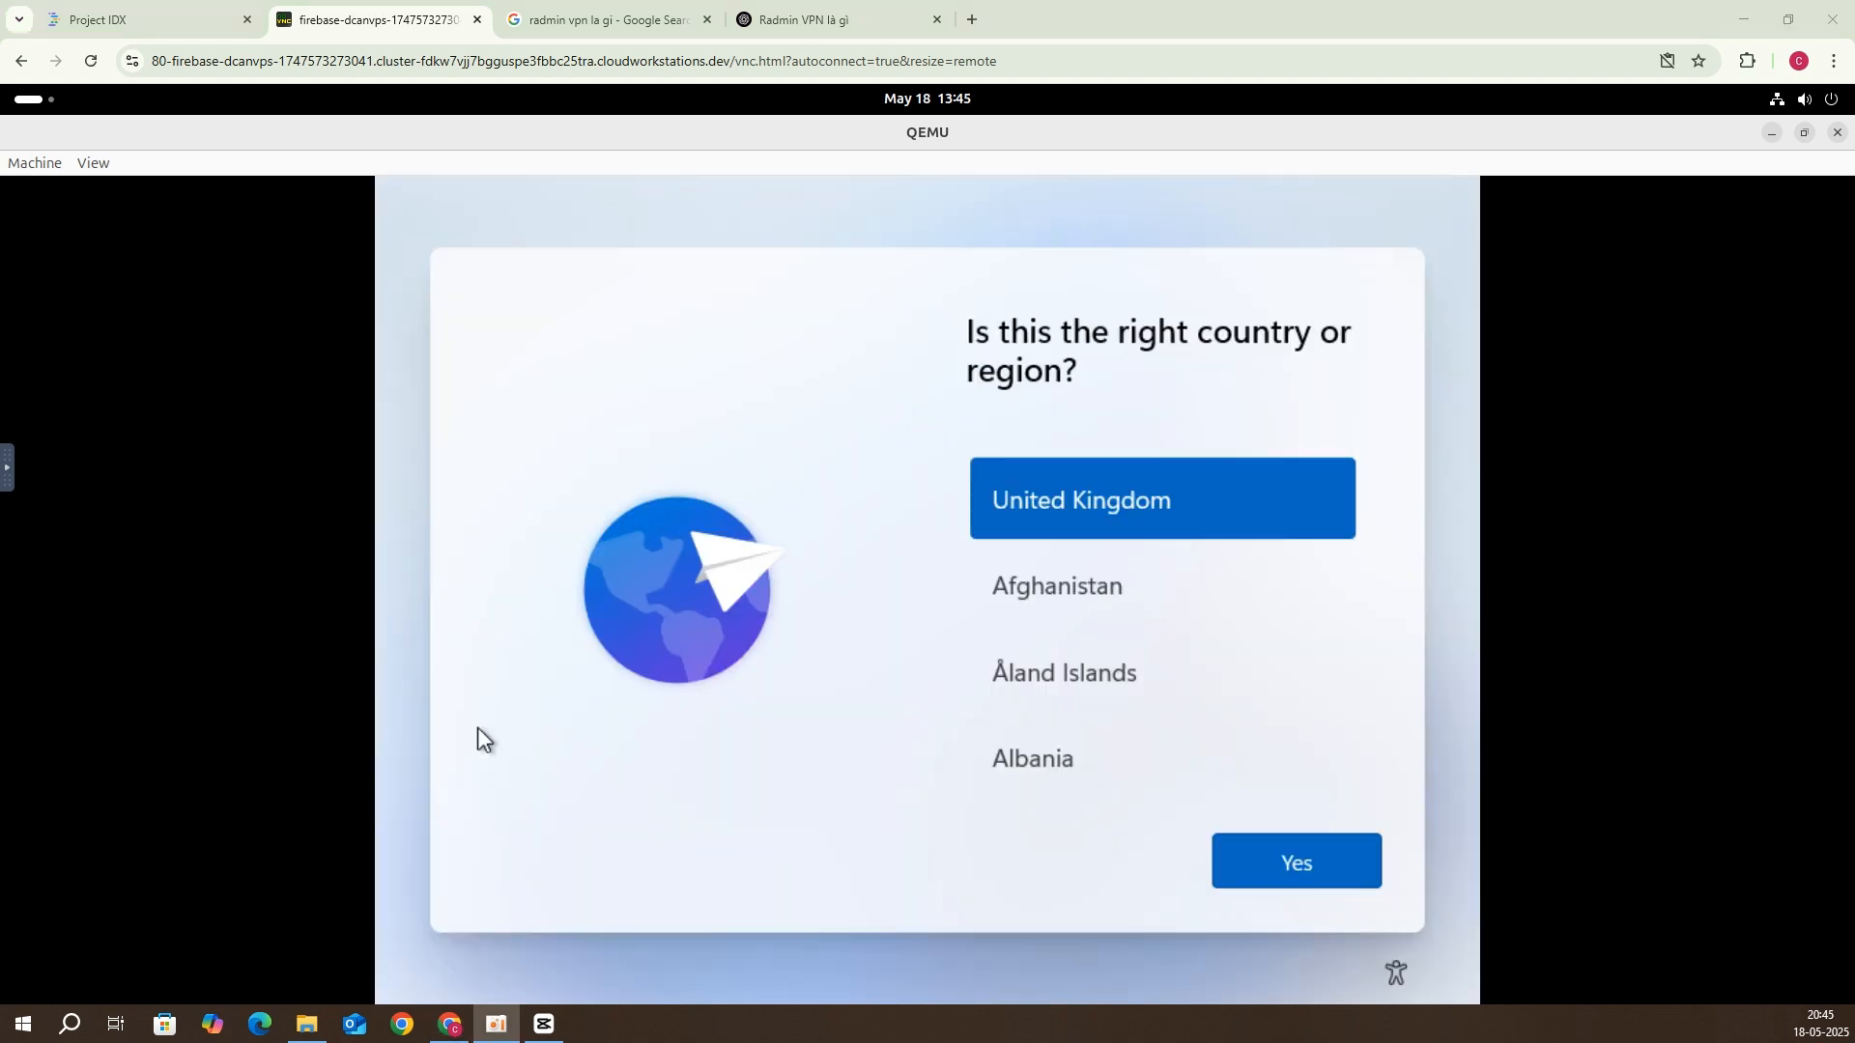
{"action": "left_click", "coordinate": [1277, 878]}
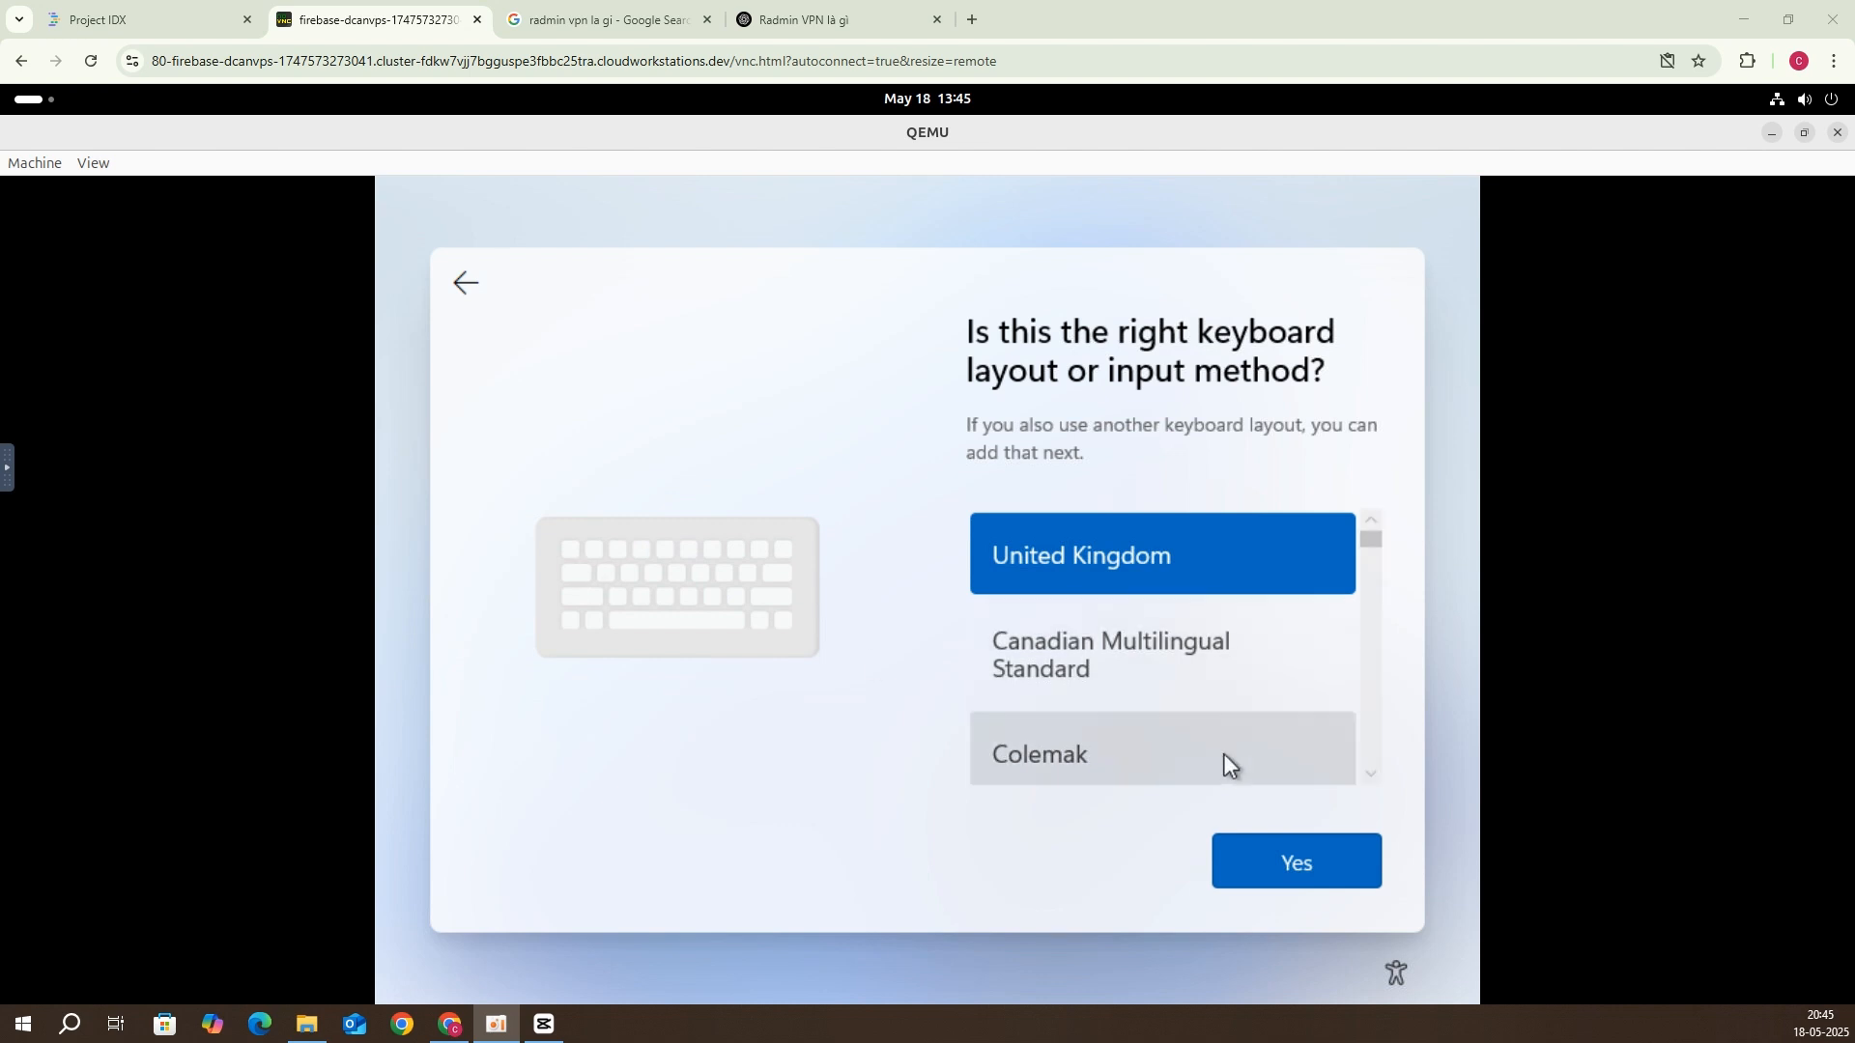
{"action": "left_click", "coordinate": [1295, 878]}
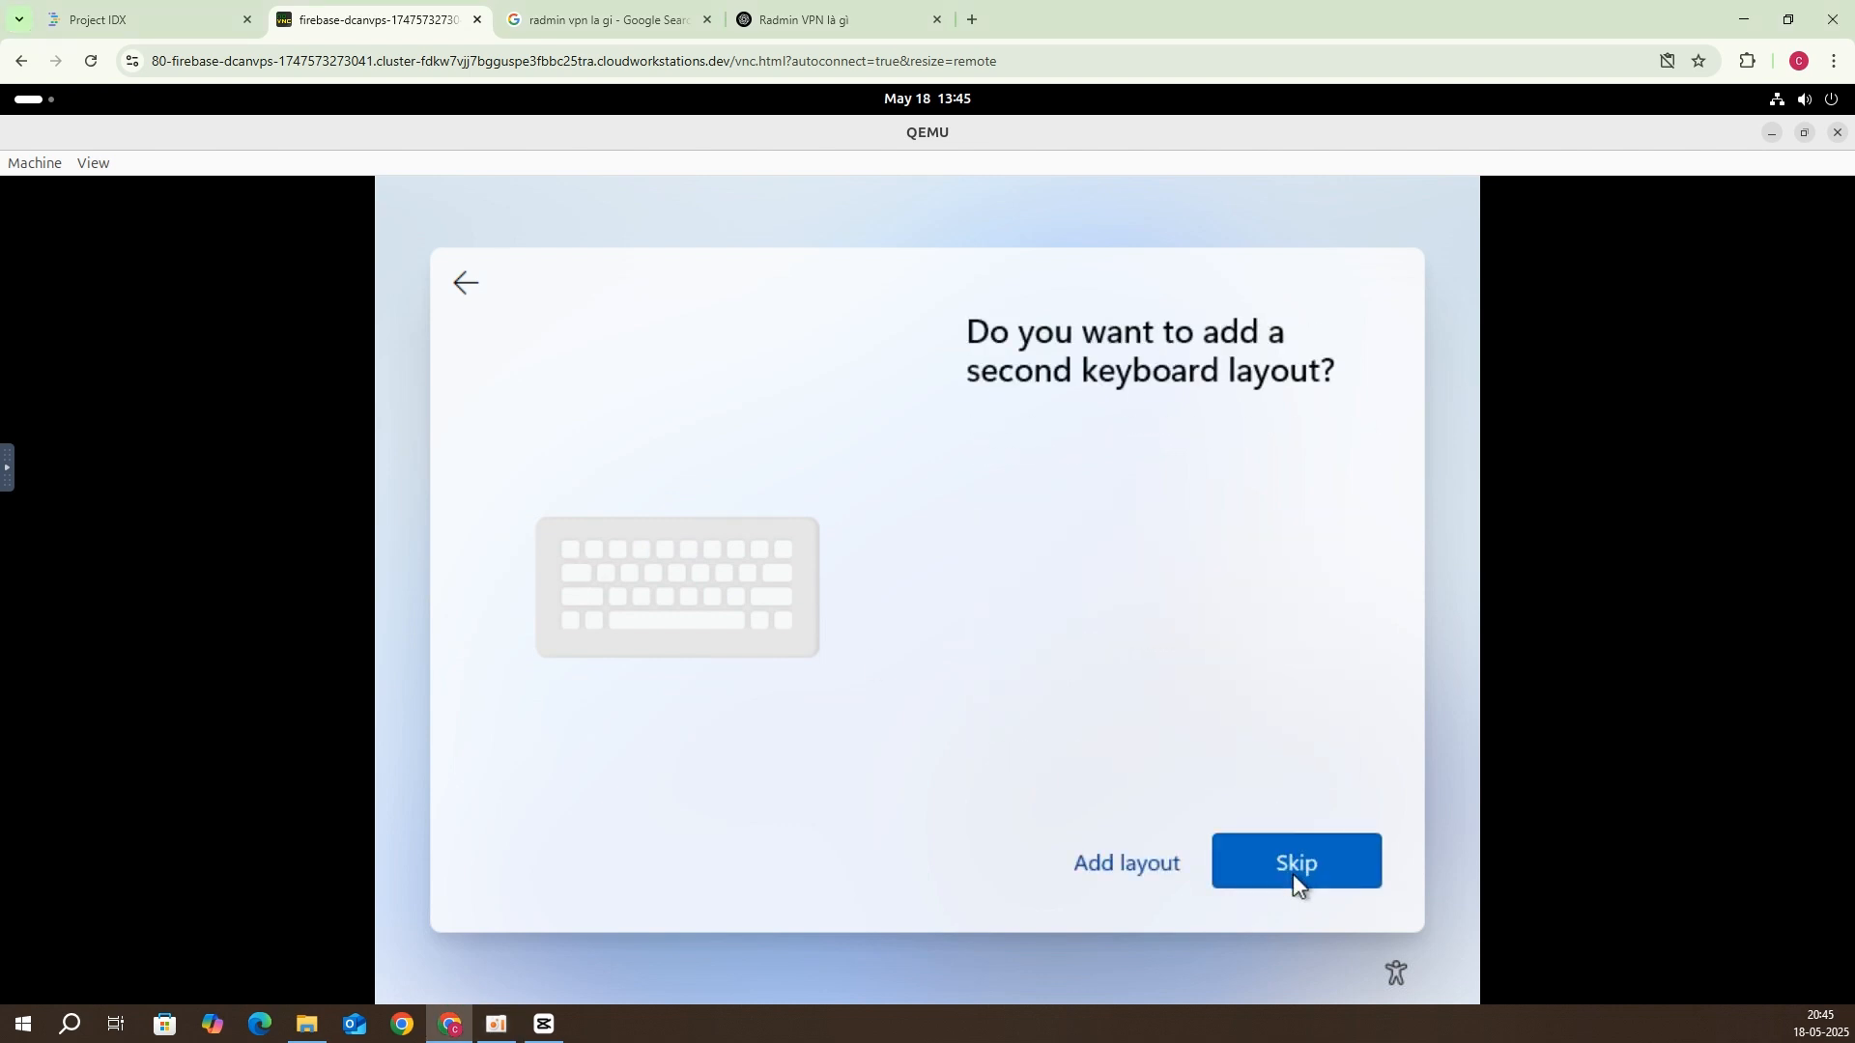
{"action": "left_click", "coordinate": [1293, 872]}
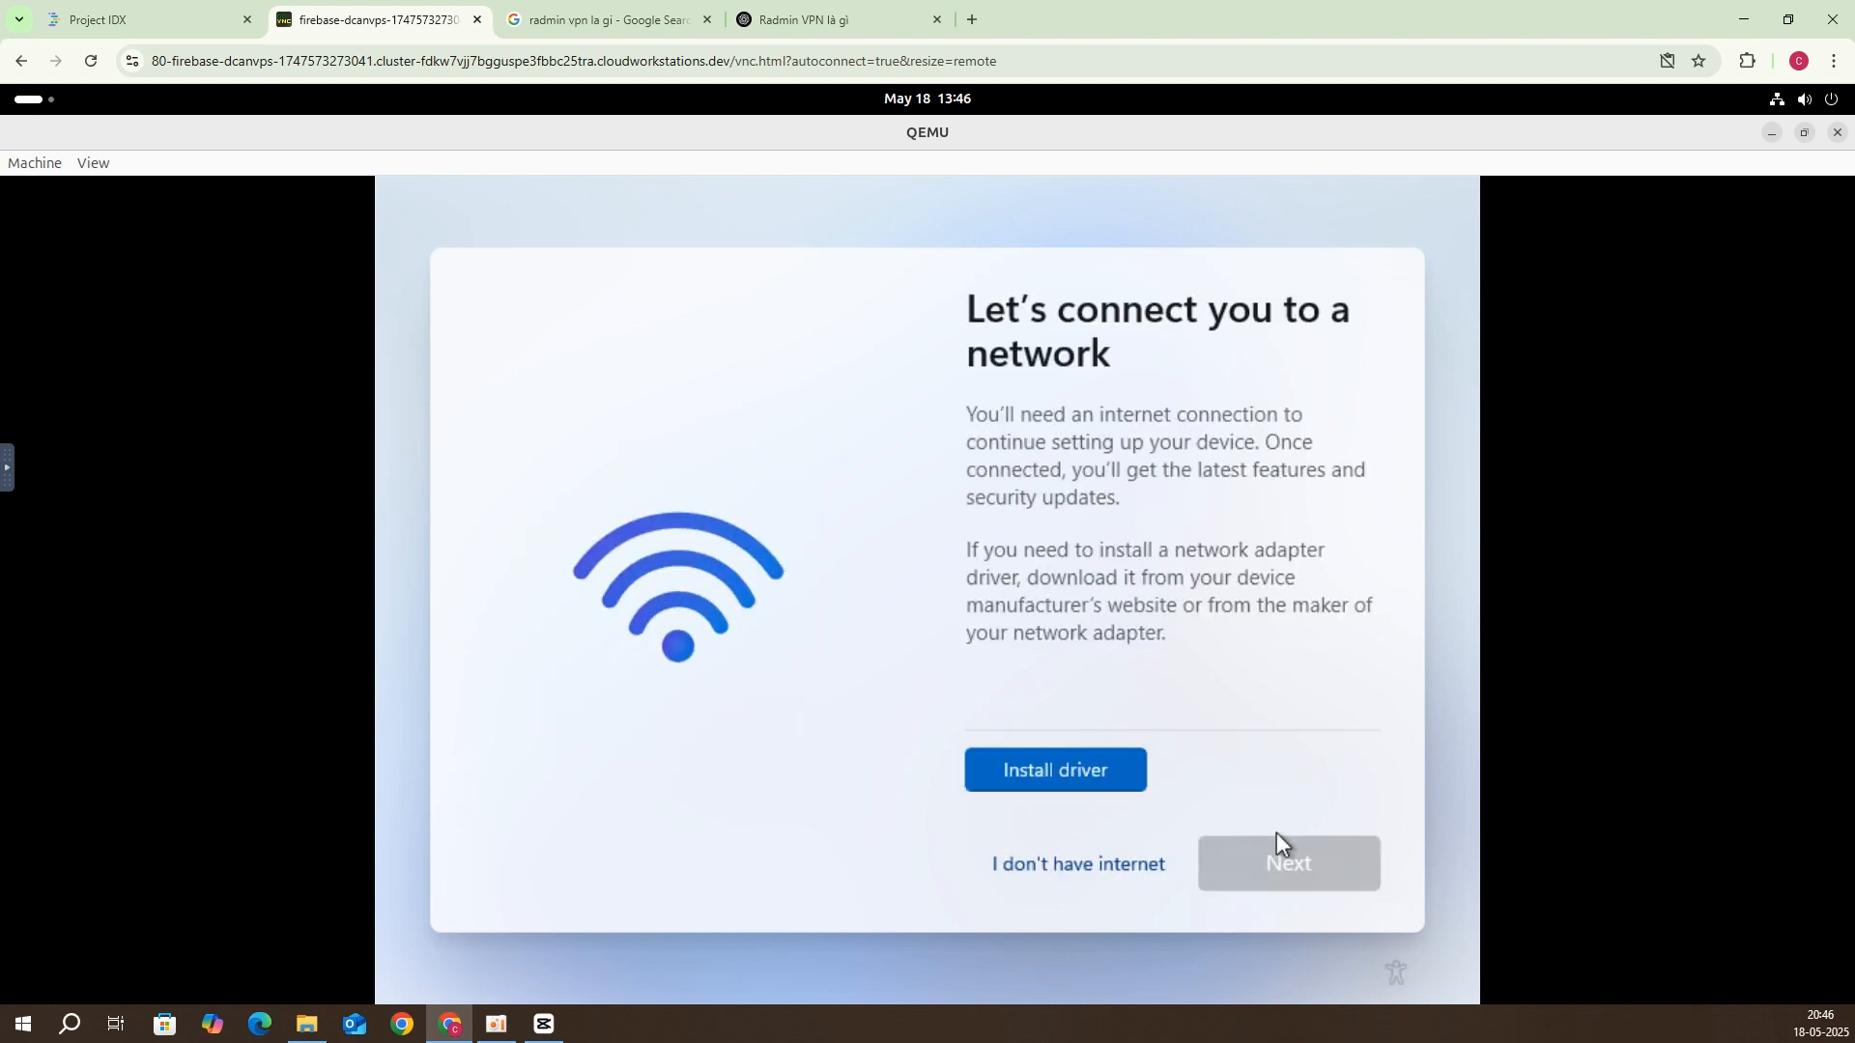
Step: Continue setup without internet and enter a local account name
{"action": "left_click", "coordinate": [1121, 852]}
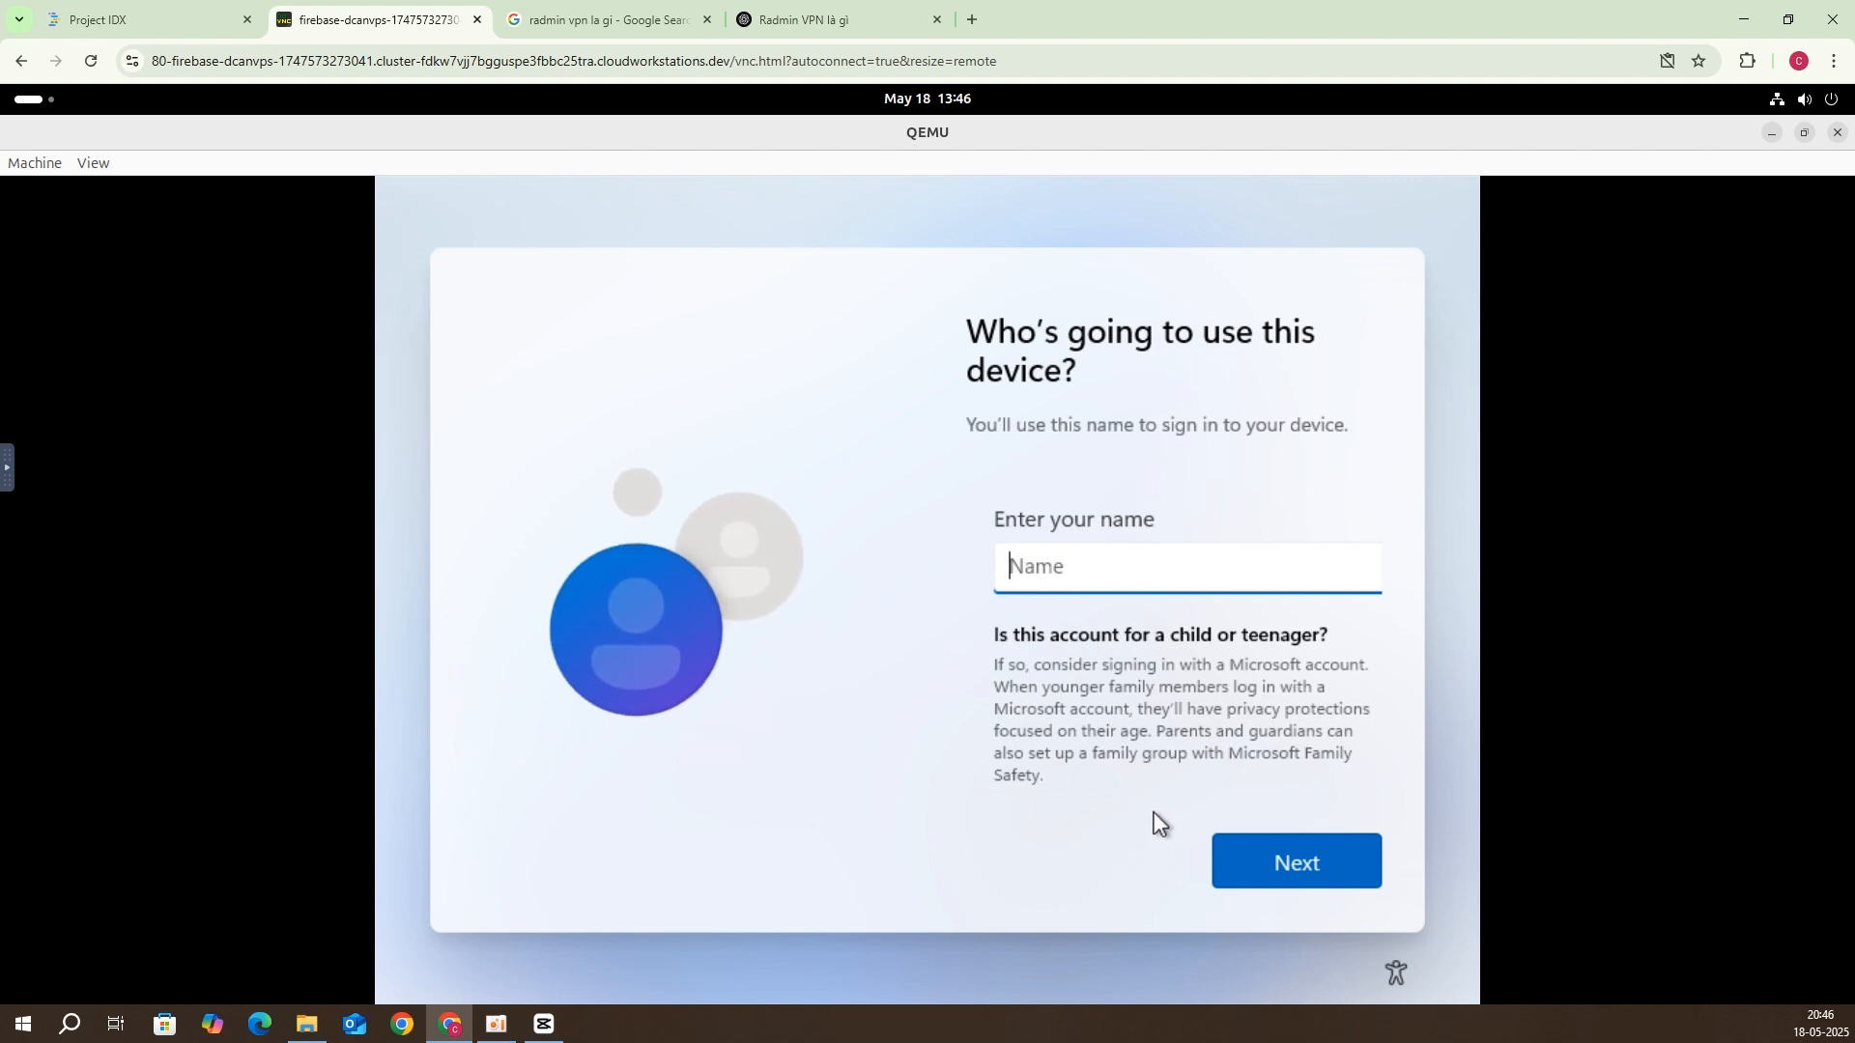
{"action": "type", "text": "dcanvpsf"}
{"action": "key", "text": "BackSpace"}
{"action": "left_click", "coordinate": [1264, 868]}
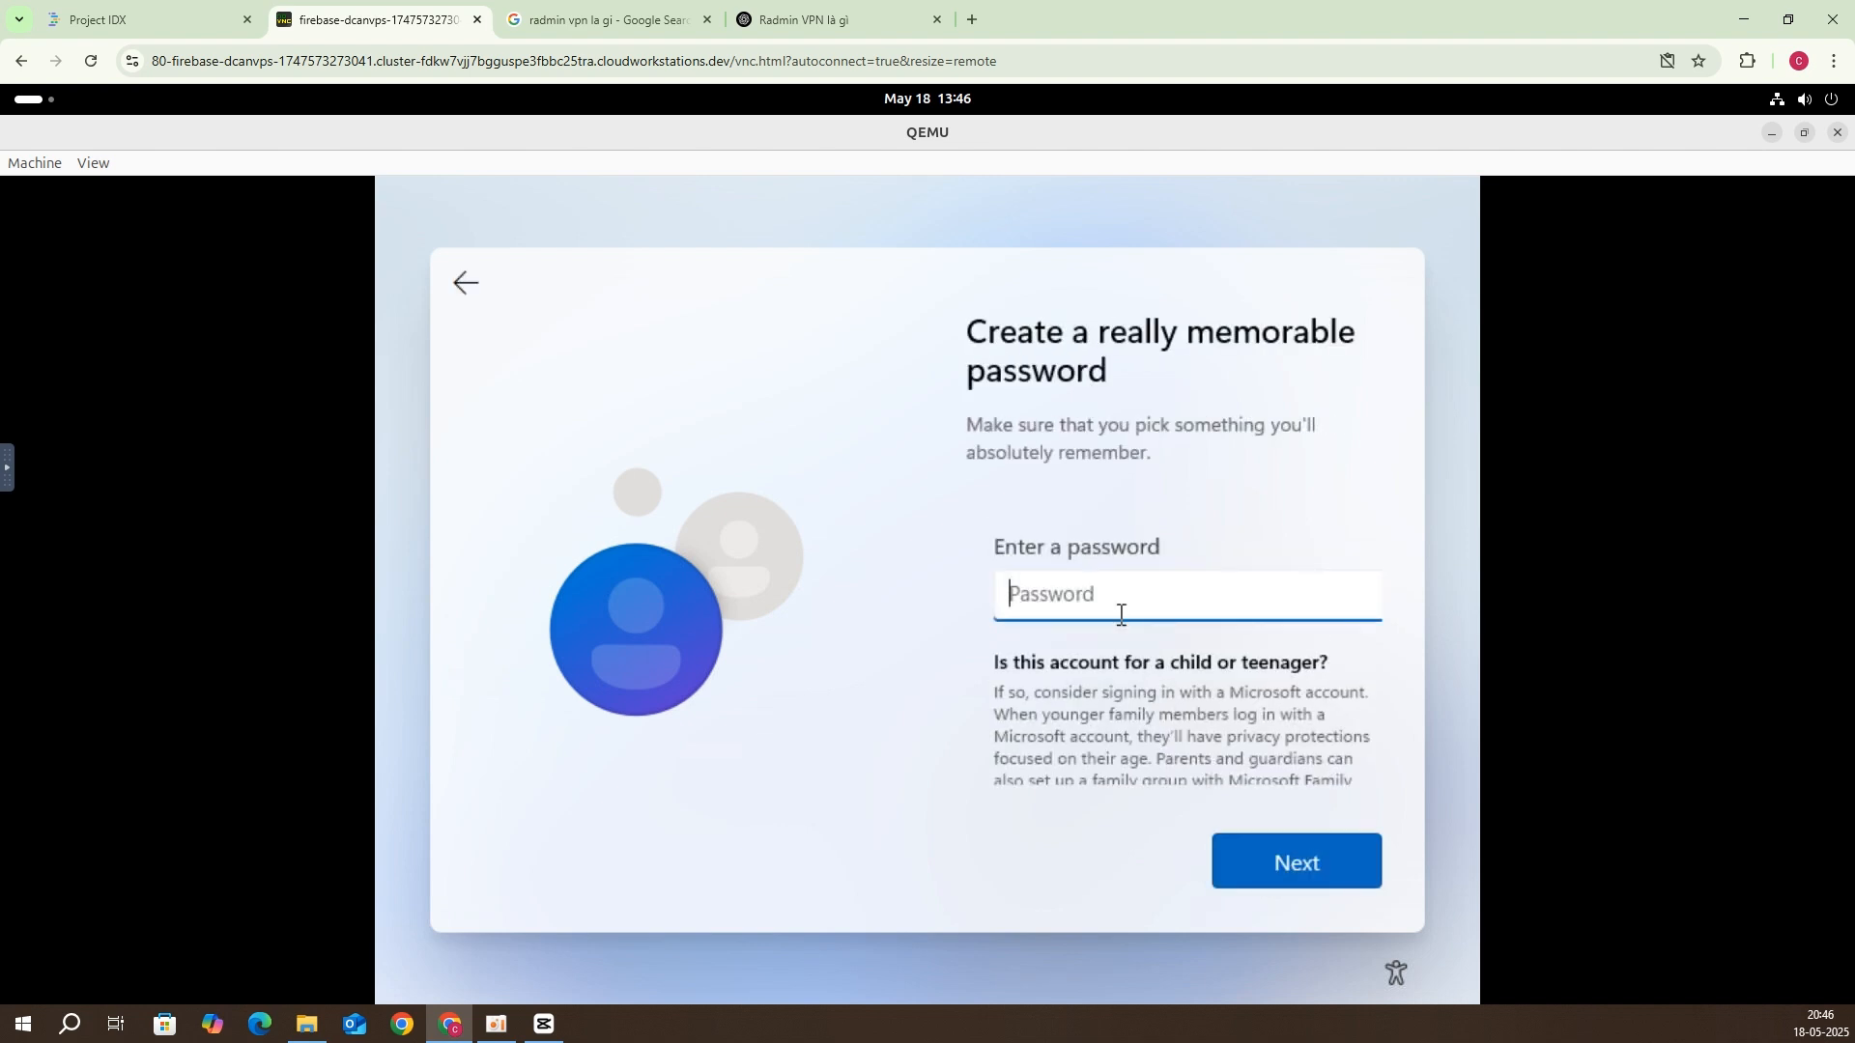
Step: Set and confirm the local account password
{"action": "type", "text": "*********"}
{"action": "left_click", "coordinate": [1254, 854]}
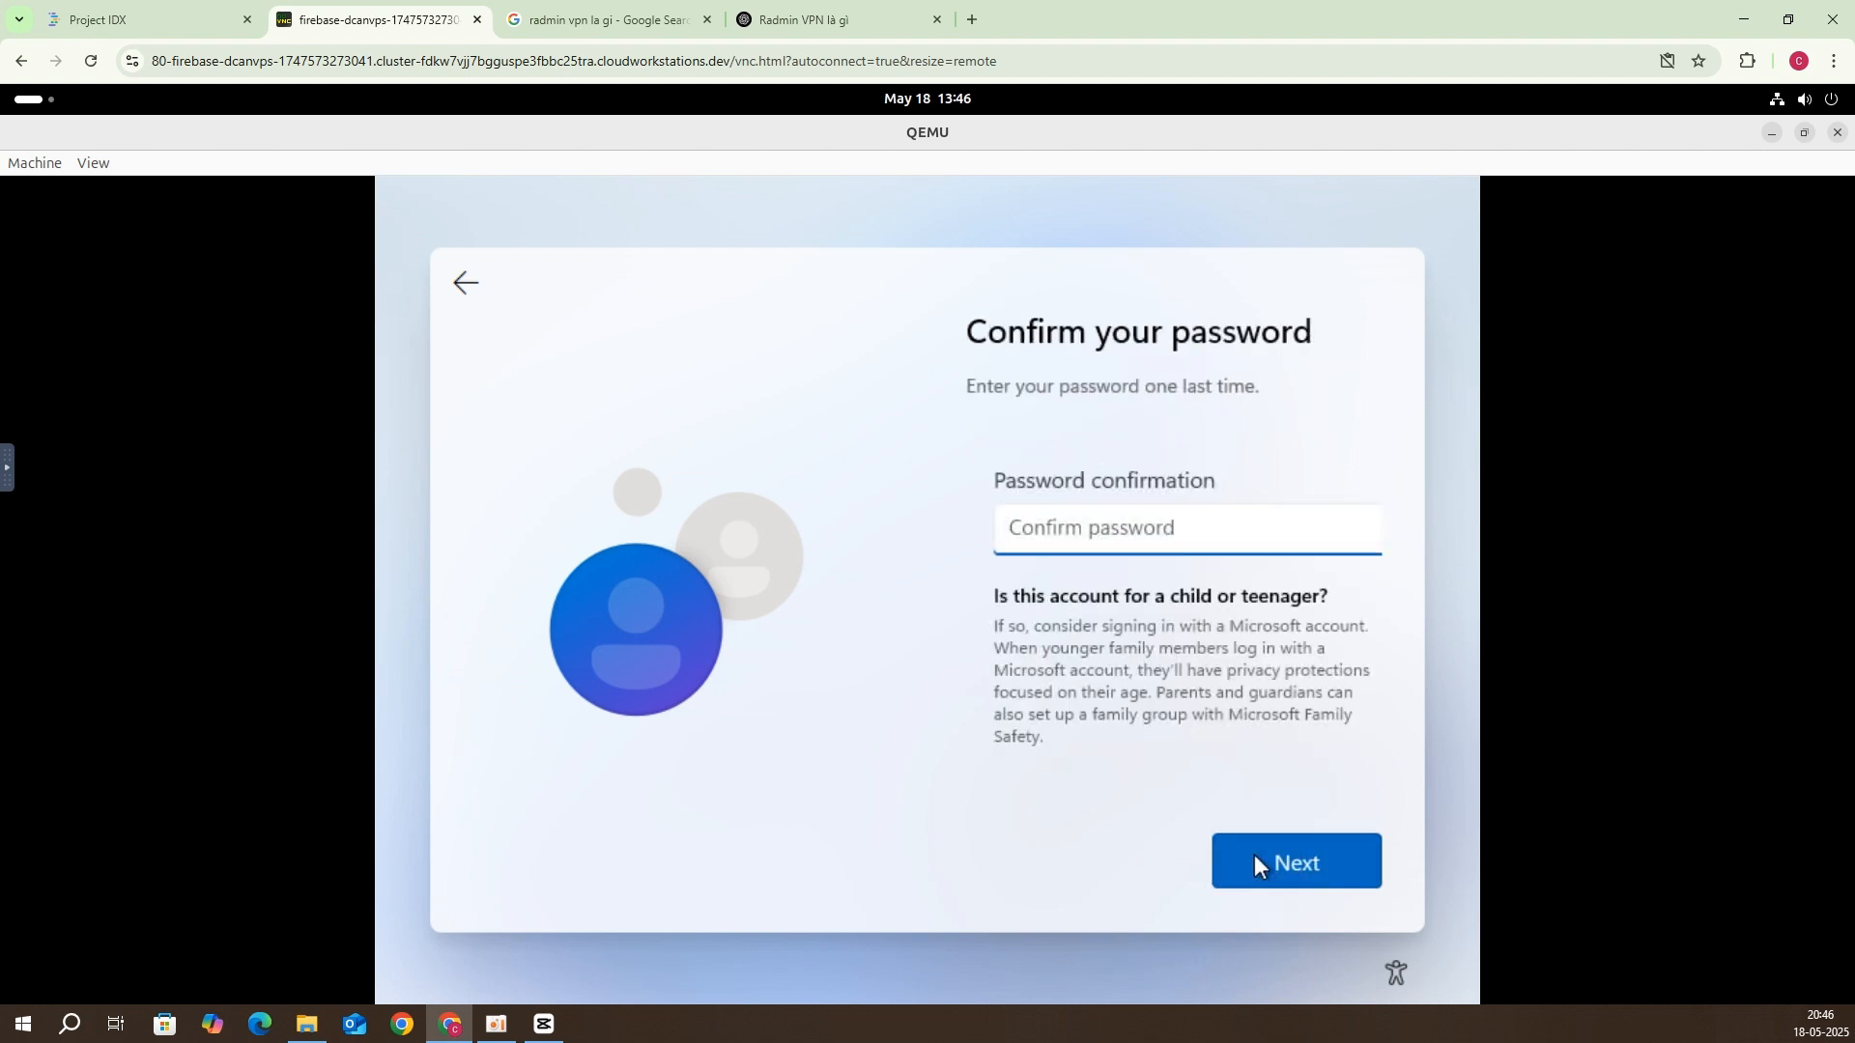
{"action": "type", "text": "*********"}
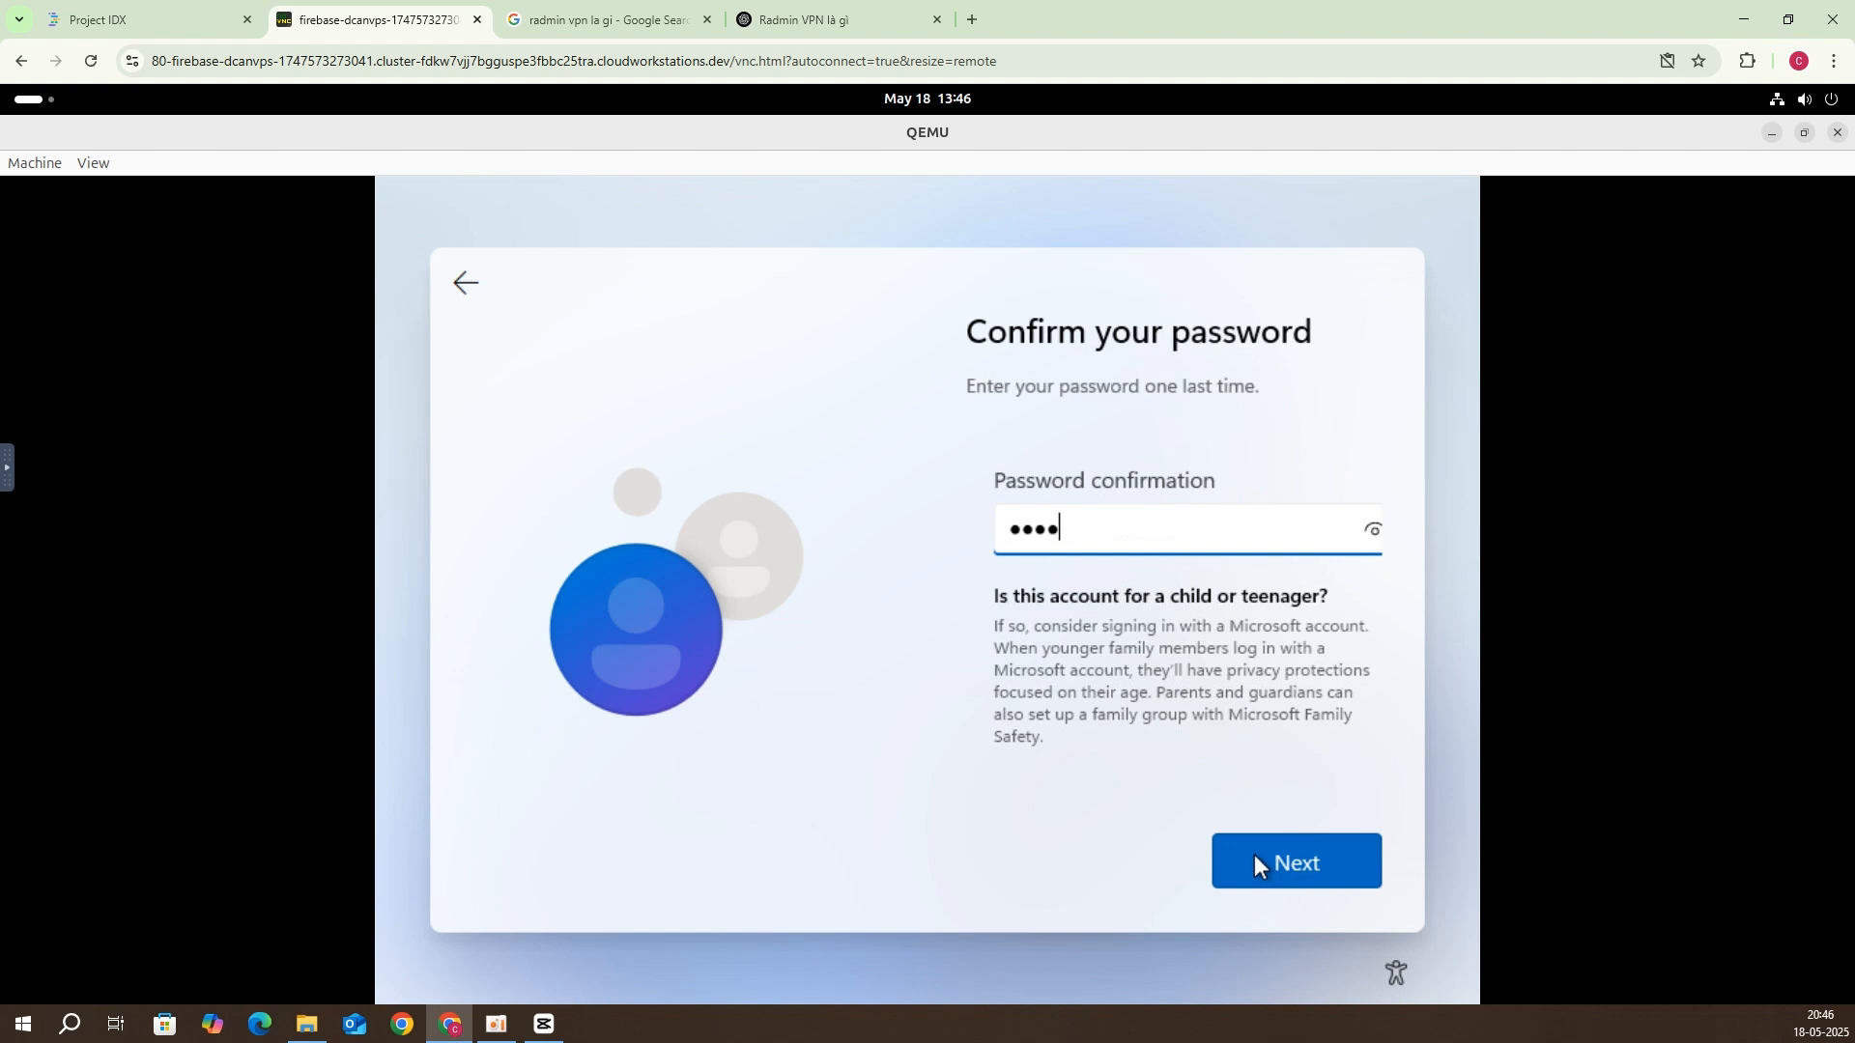
{"action": "left_click", "coordinate": [1254, 854]}
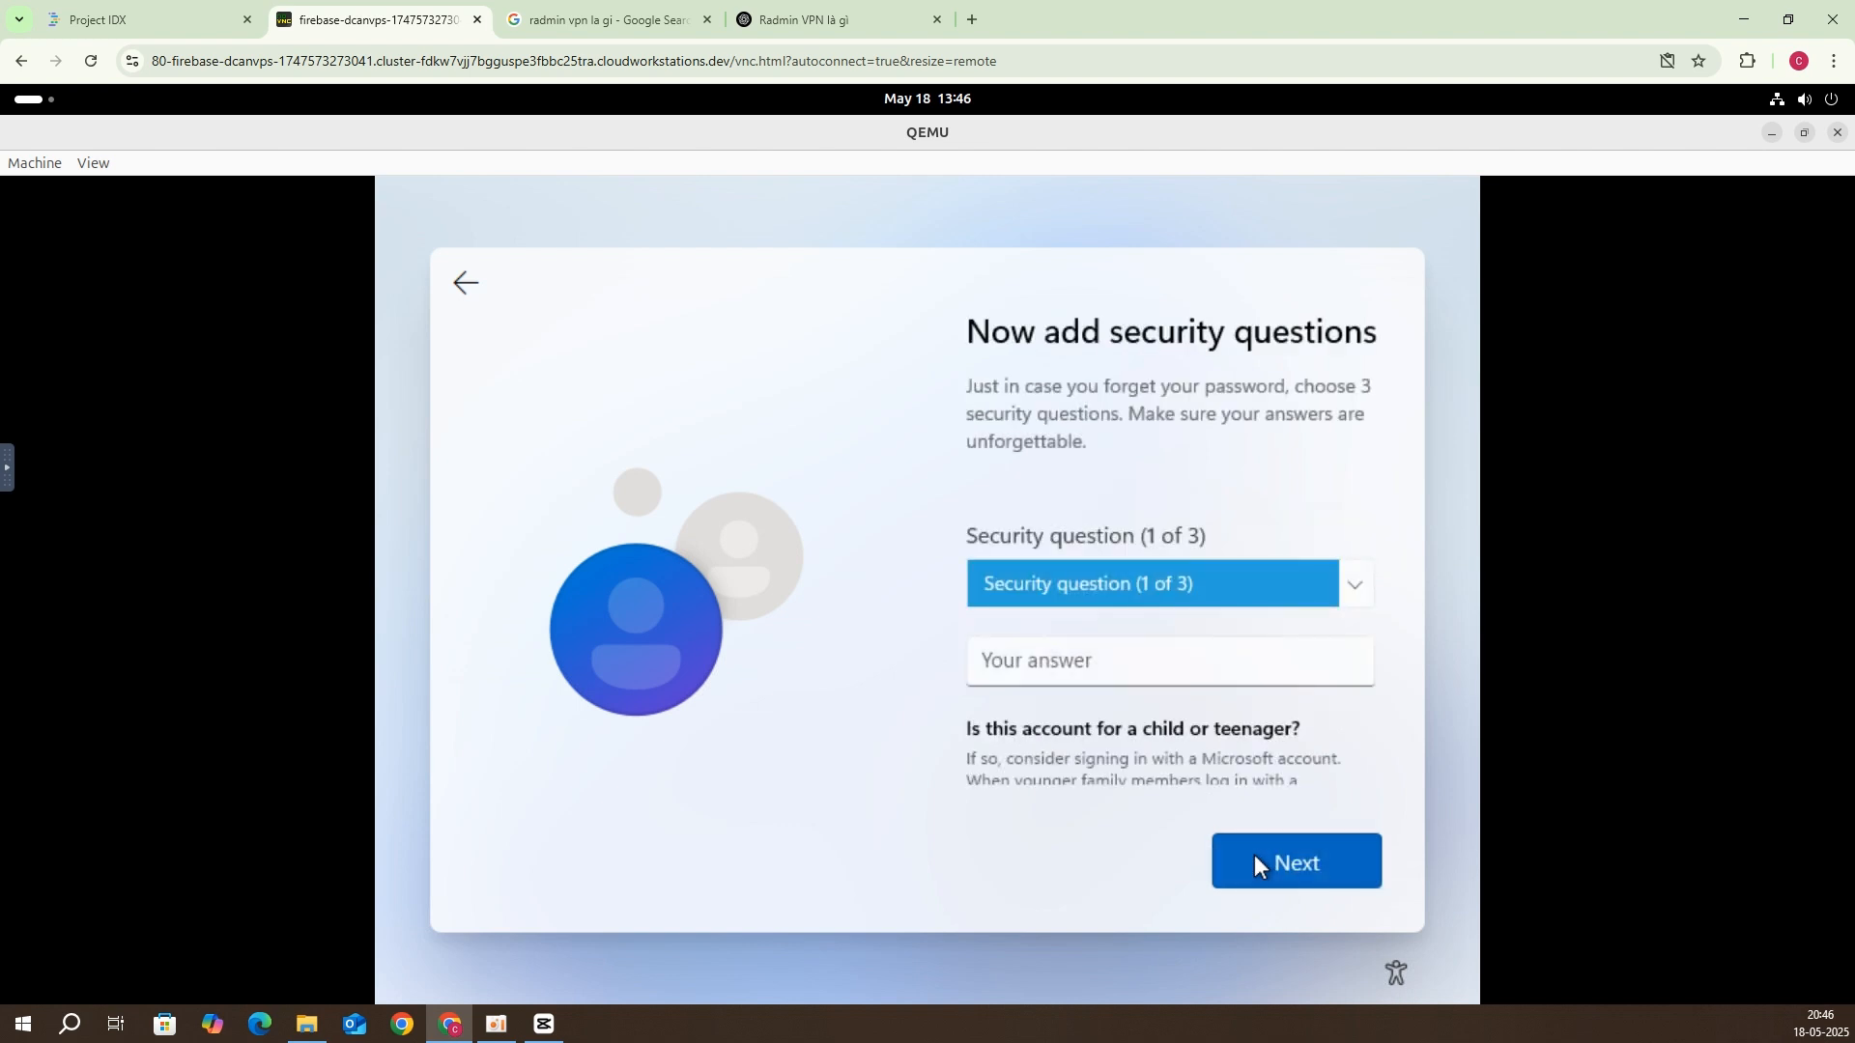
Step: Pick the city security question for question one and enter its answer
{"action": "left_click", "coordinate": [1168, 661]}
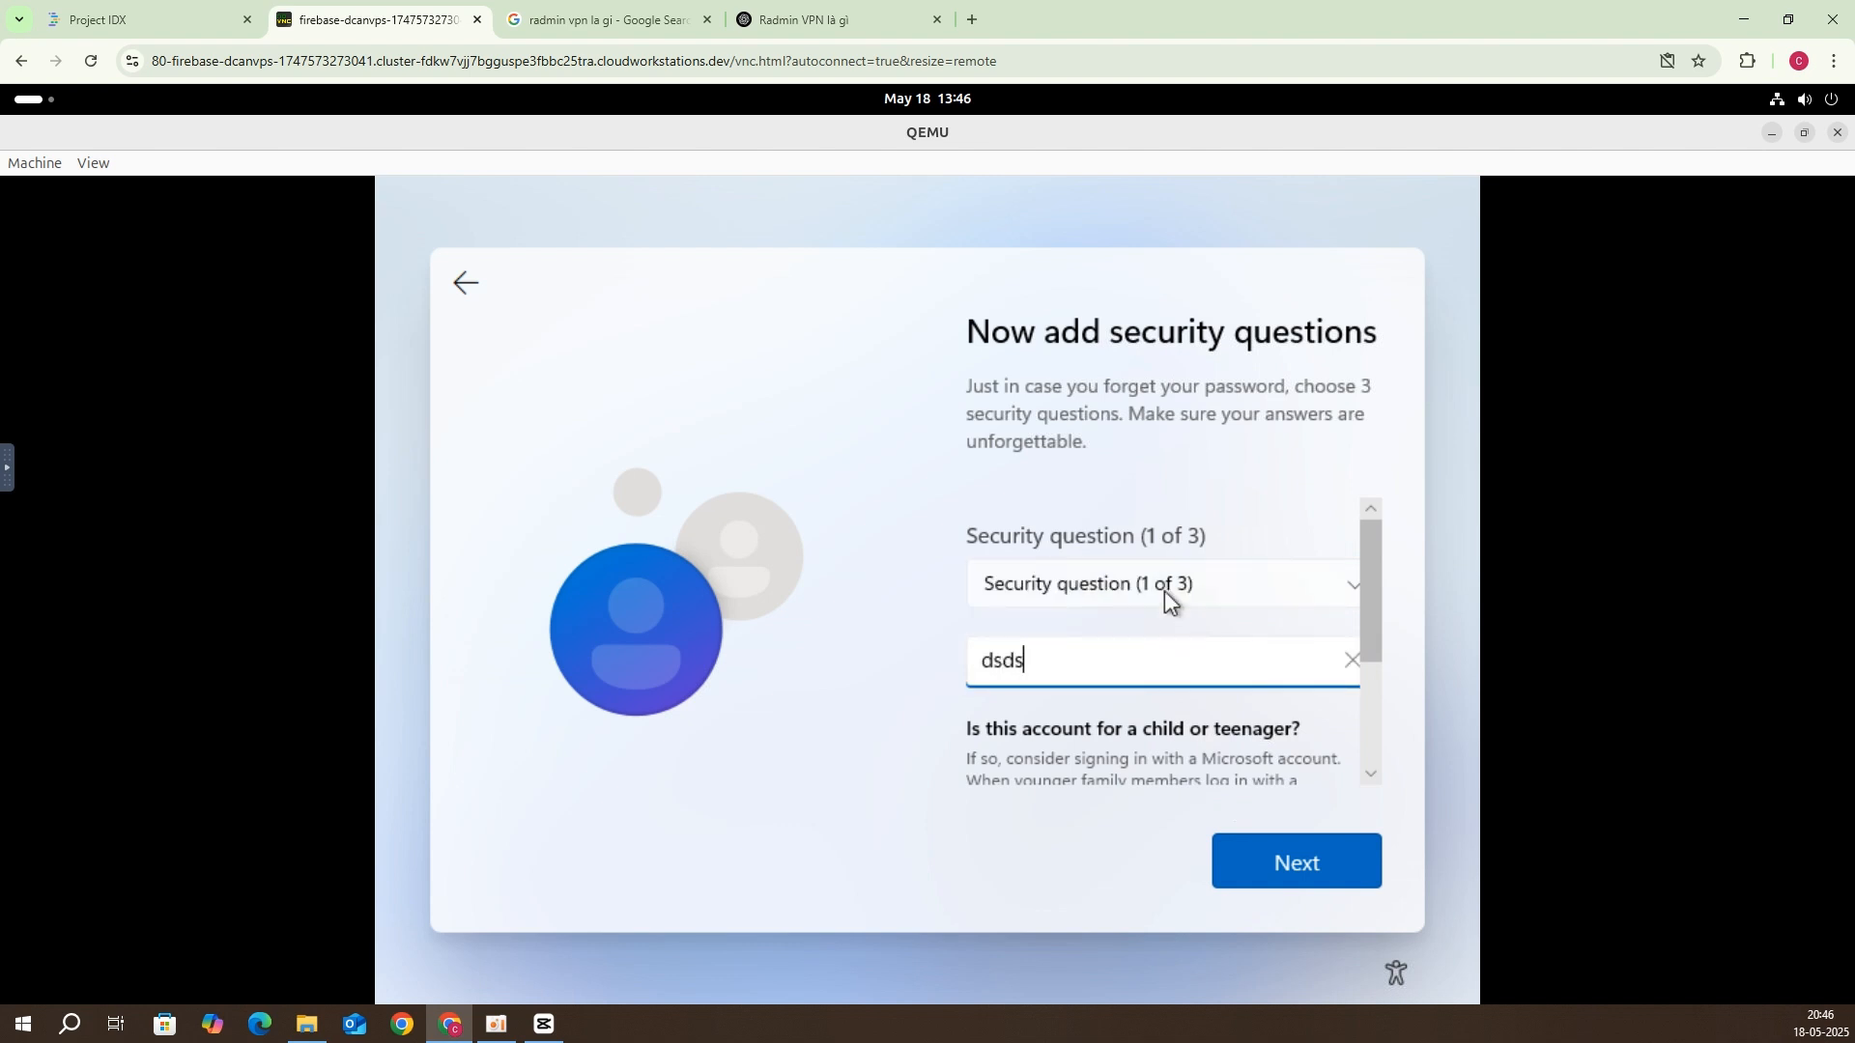
{"action": "left_click", "coordinate": [1164, 572]}
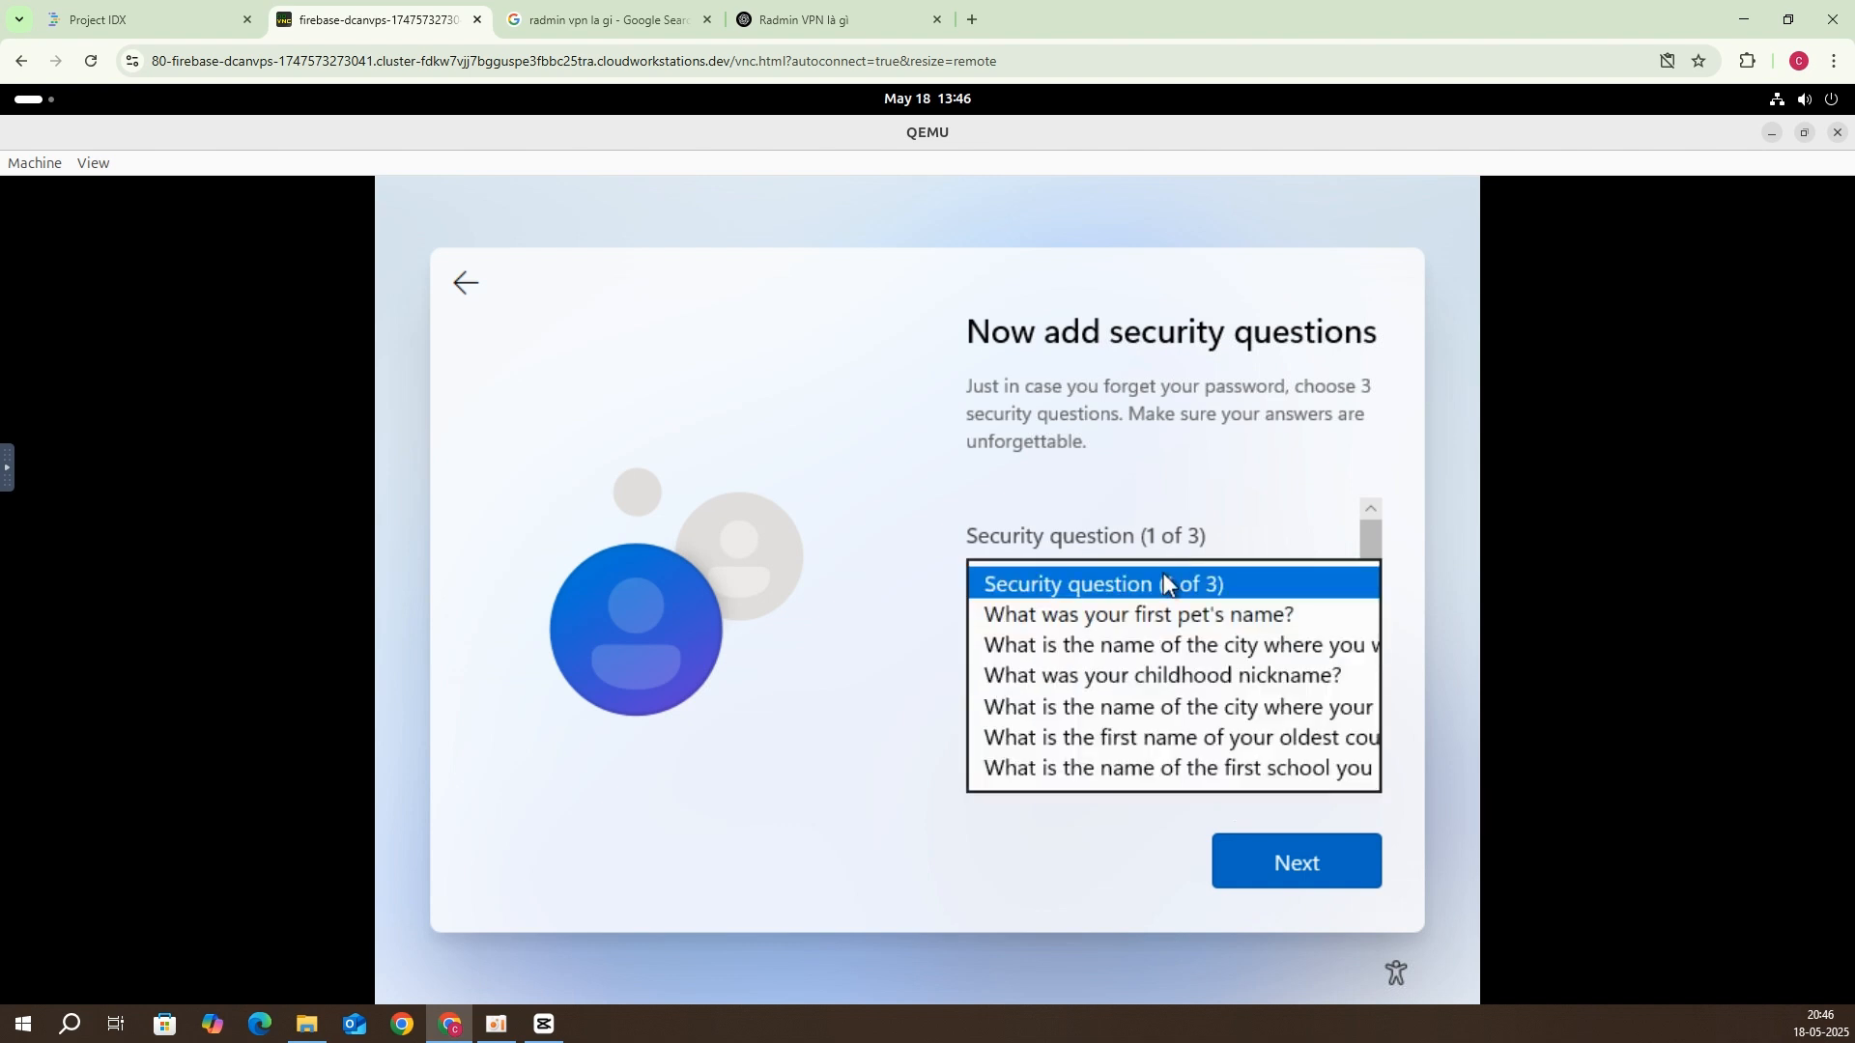
{"action": "left_click", "coordinate": [1150, 640]}
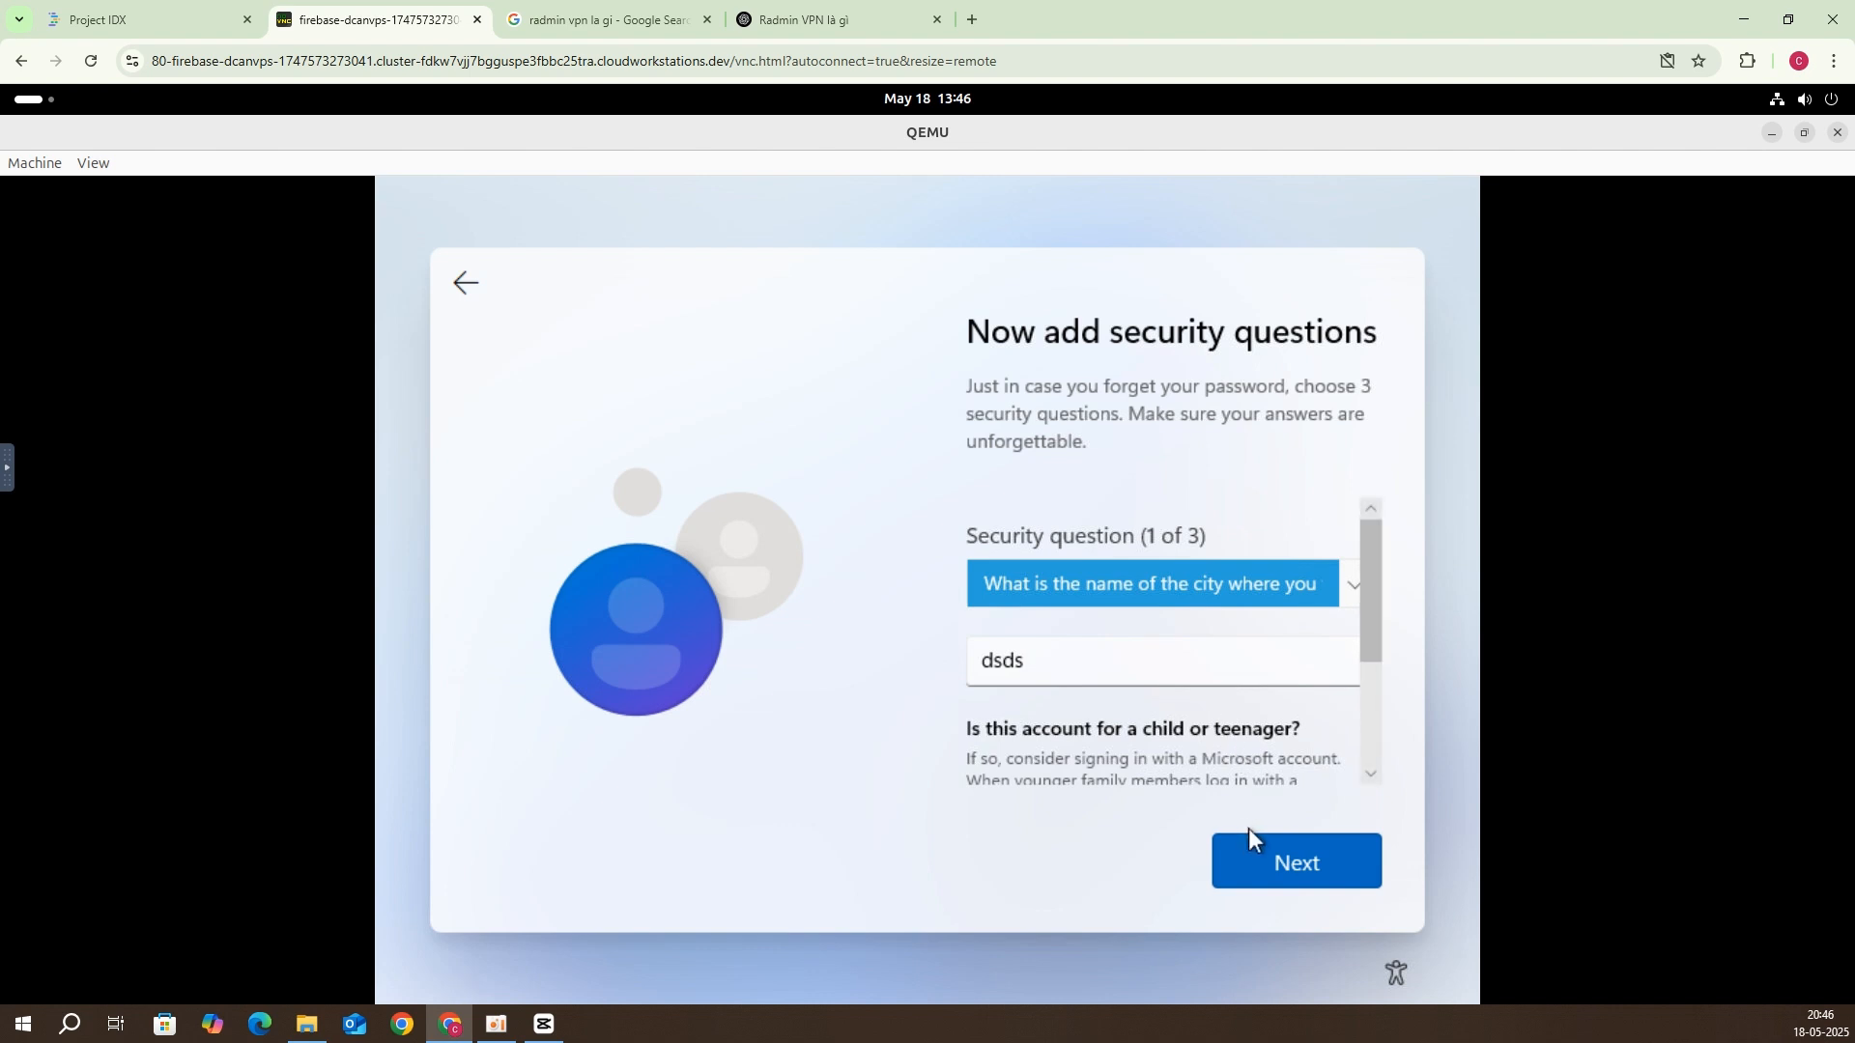
{"action": "left_click", "coordinate": [1254, 856]}
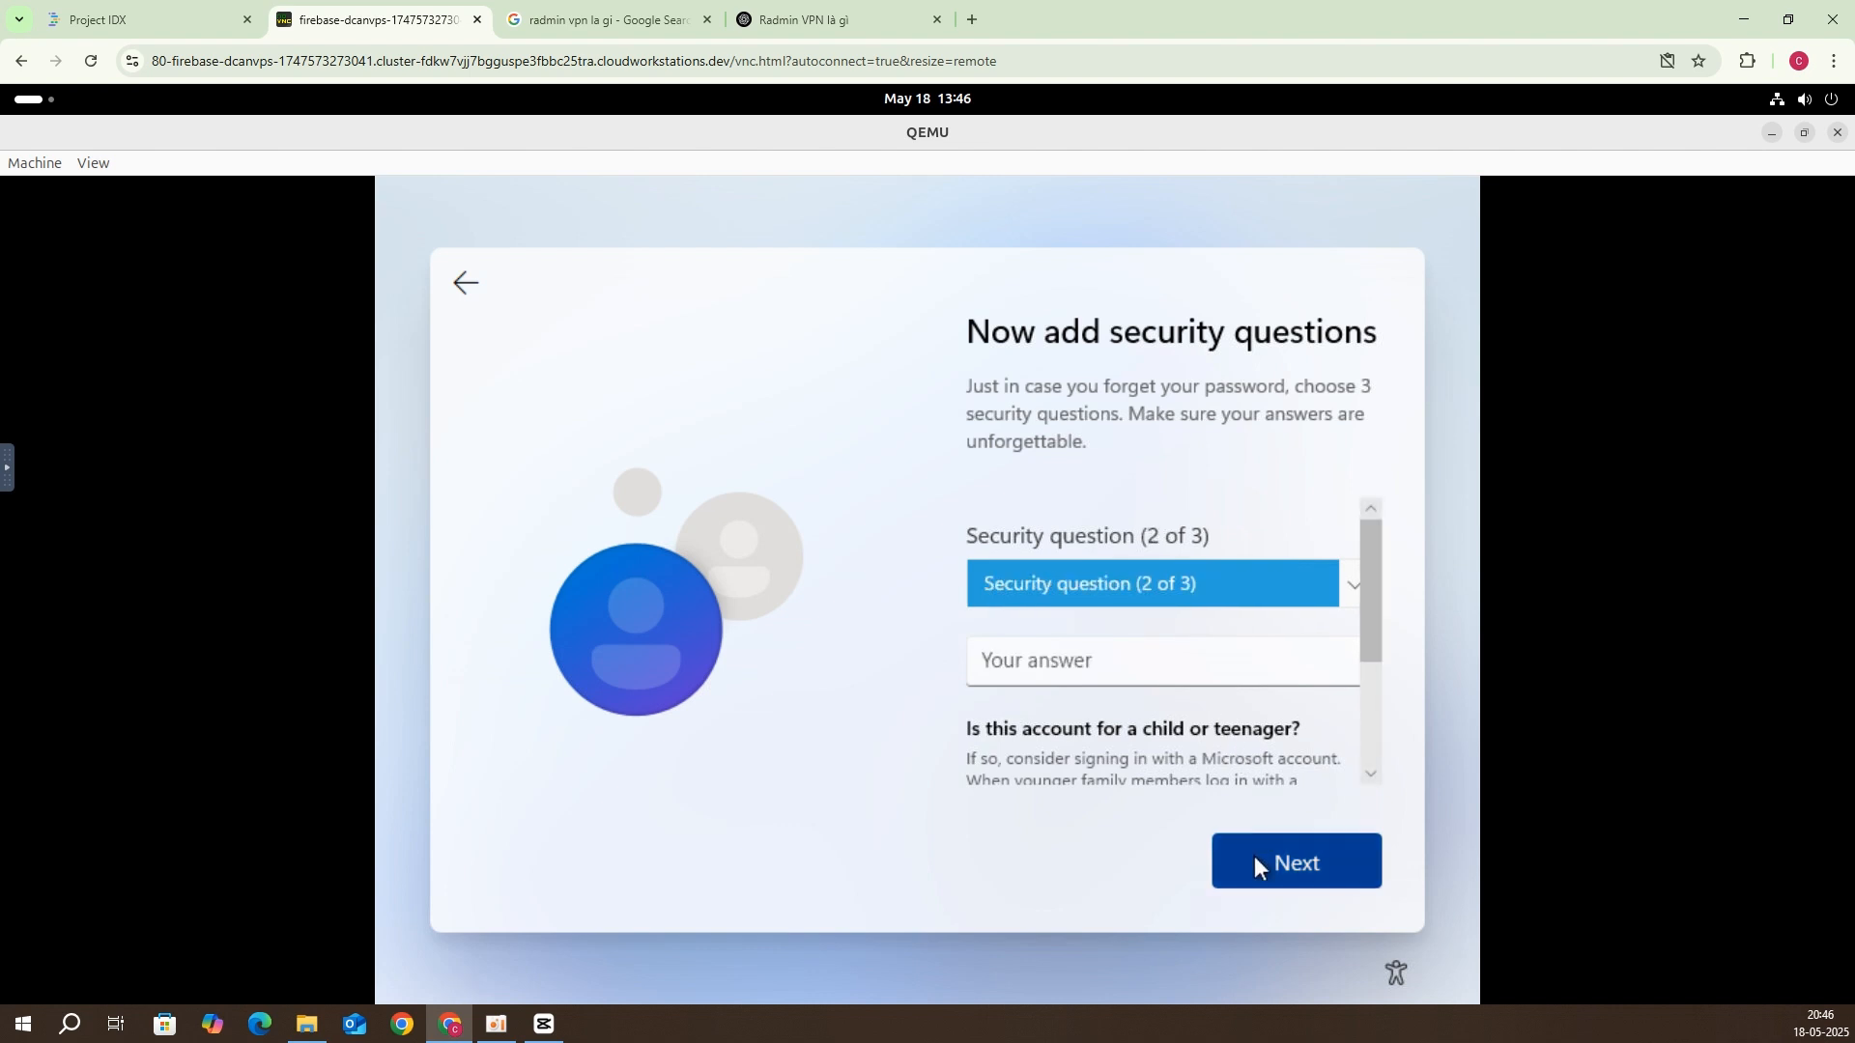
Step: Pick the oldest cousin question for question two and enter its answer
{"action": "left_click", "coordinate": [1102, 639]}
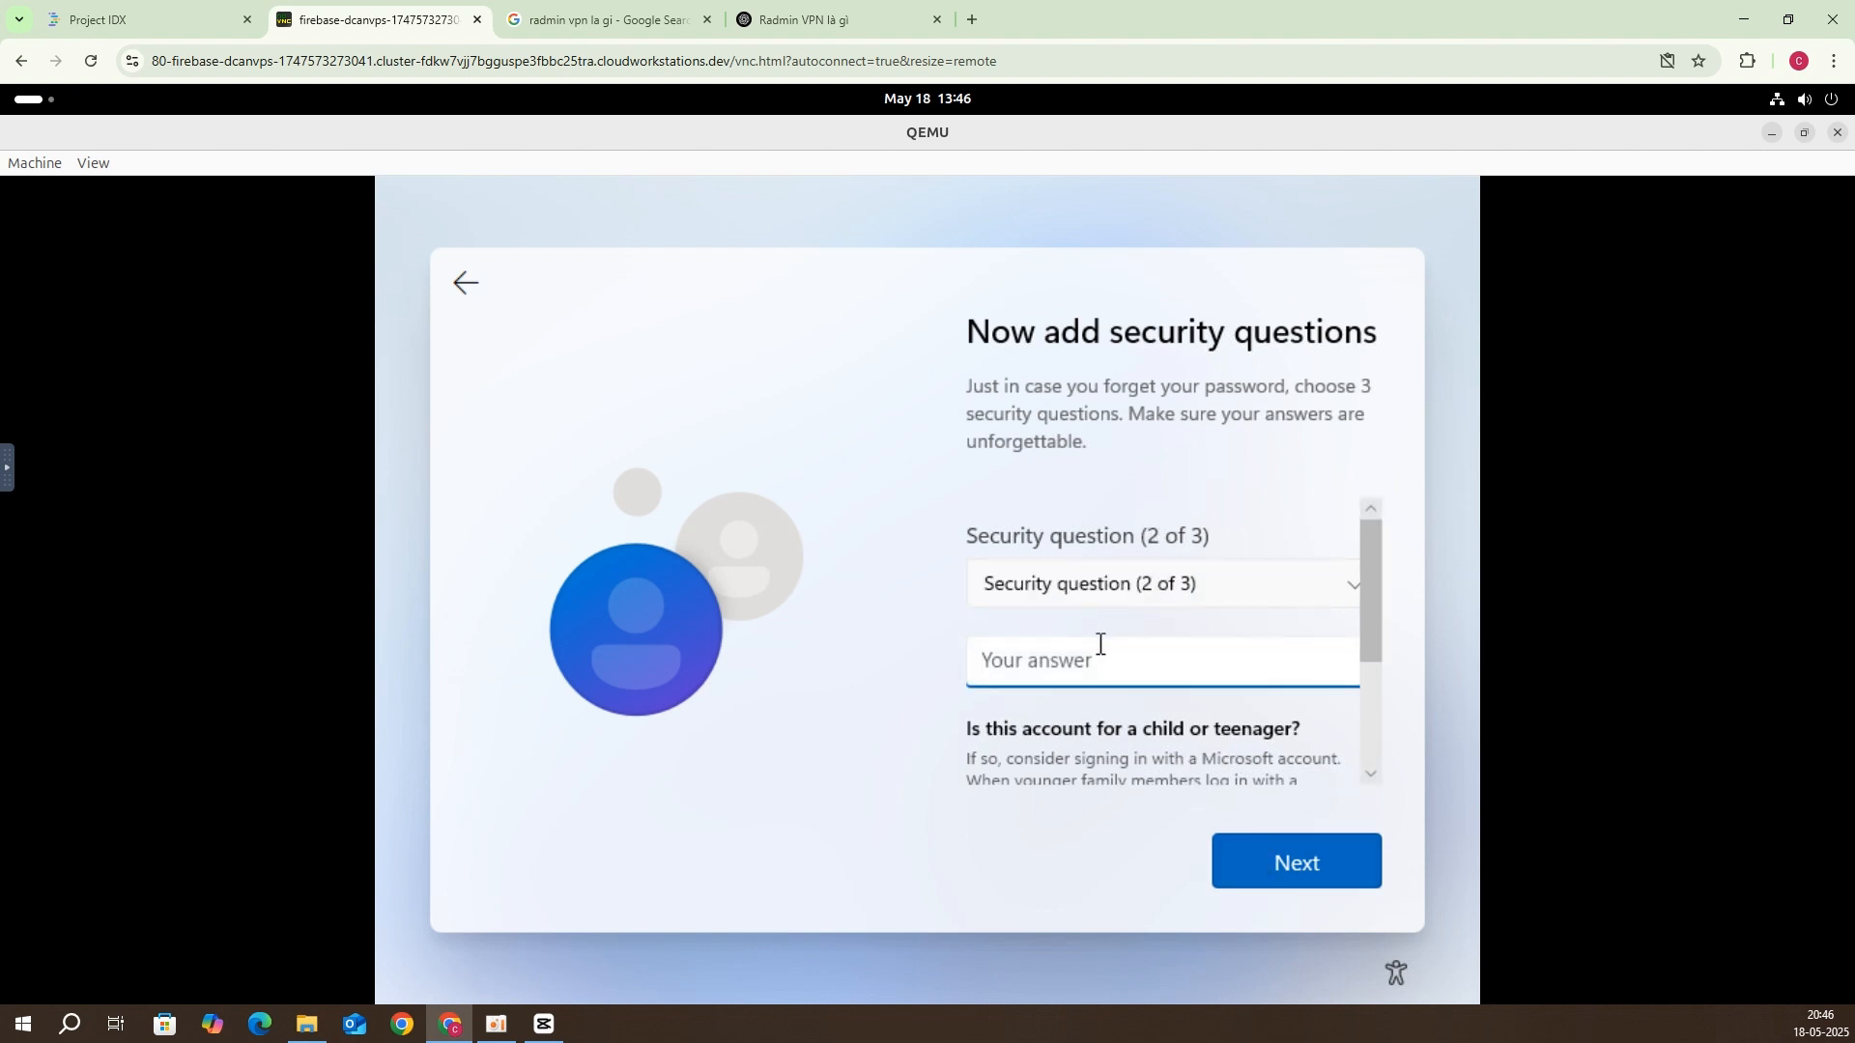
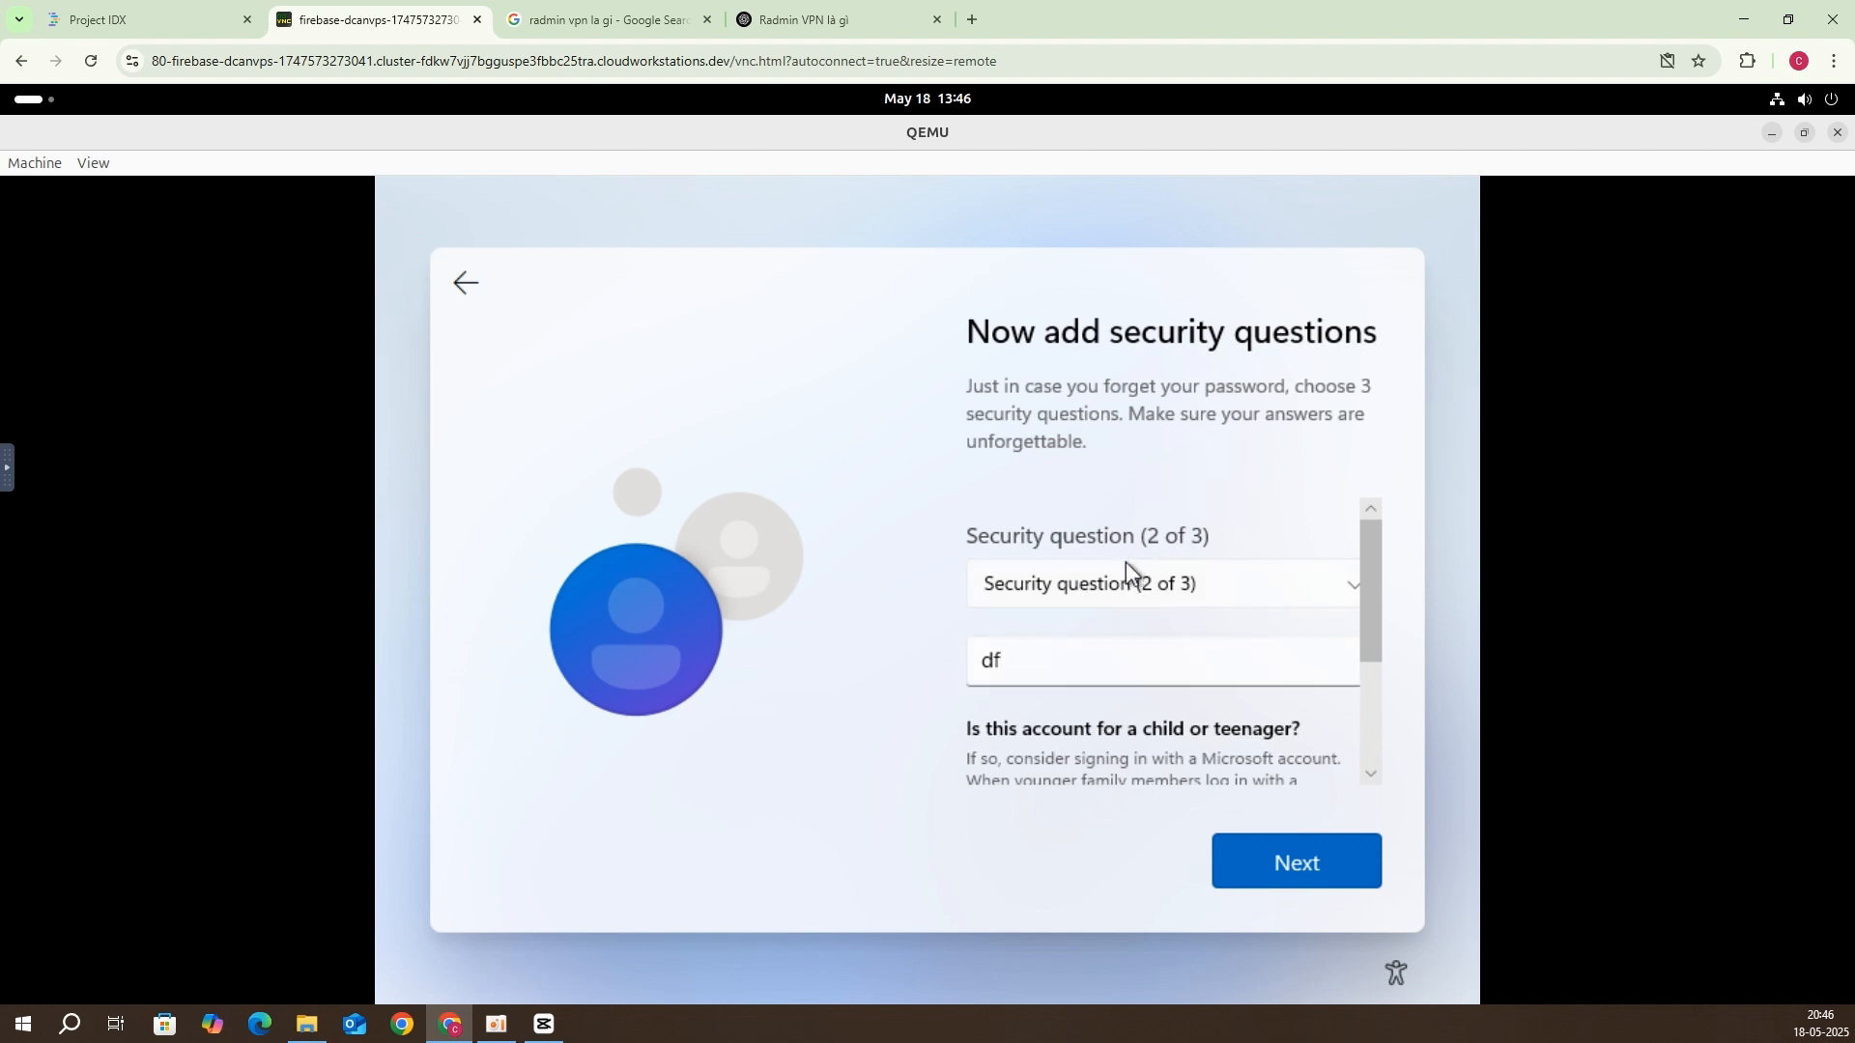
{"action": "left_click", "coordinate": [1127, 570]}
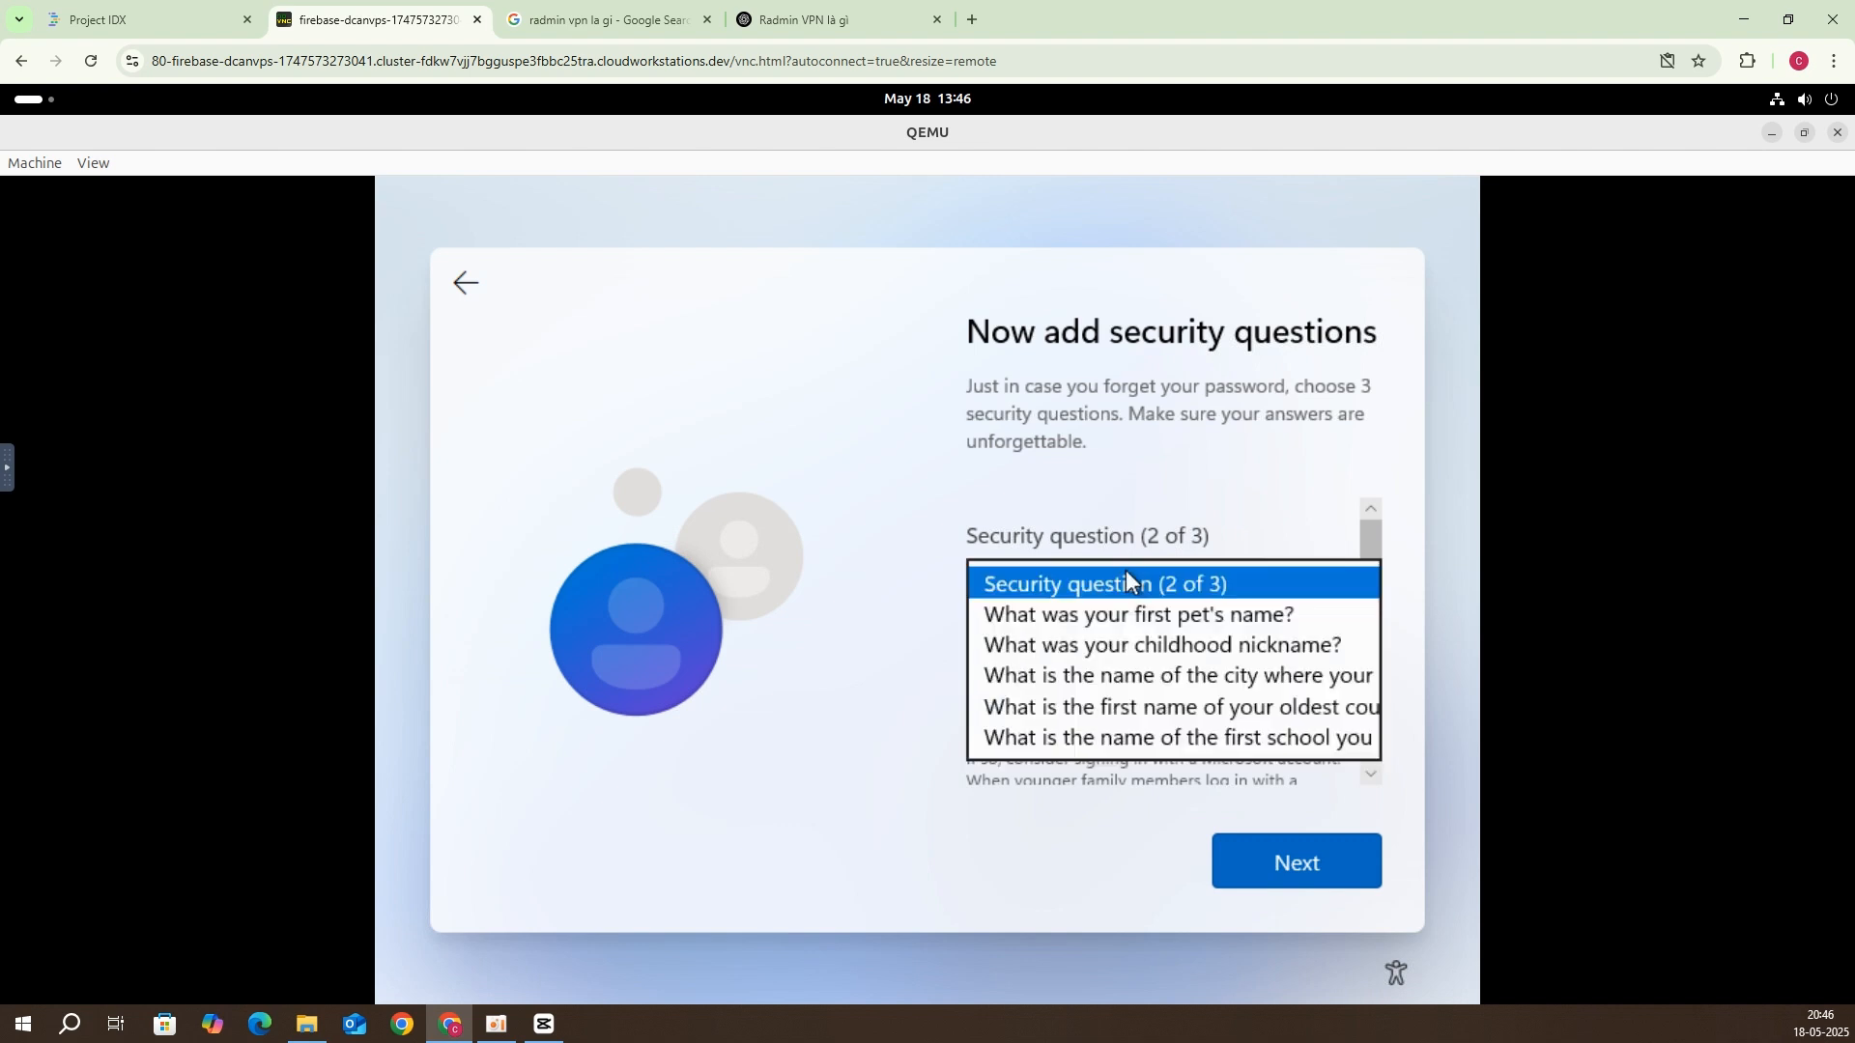
{"action": "left_click", "coordinate": [1121, 707]}
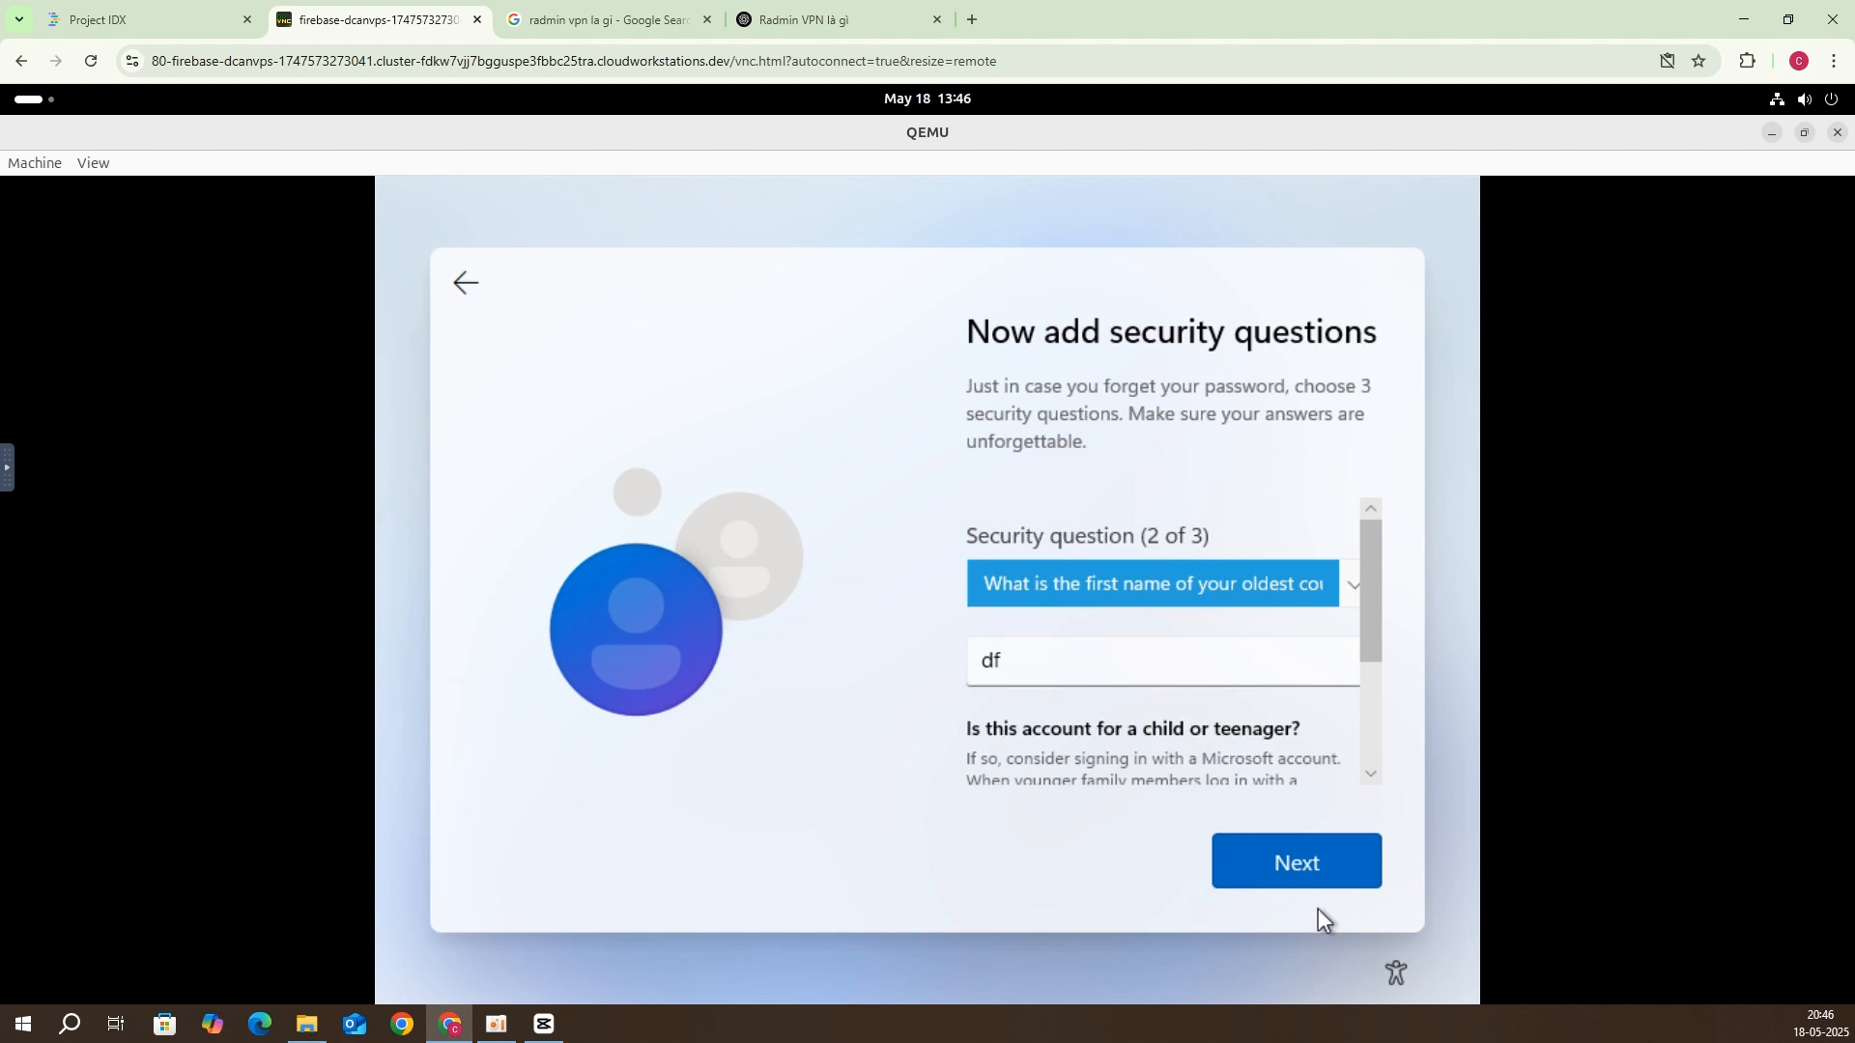
{"action": "left_click", "coordinate": [1312, 871]}
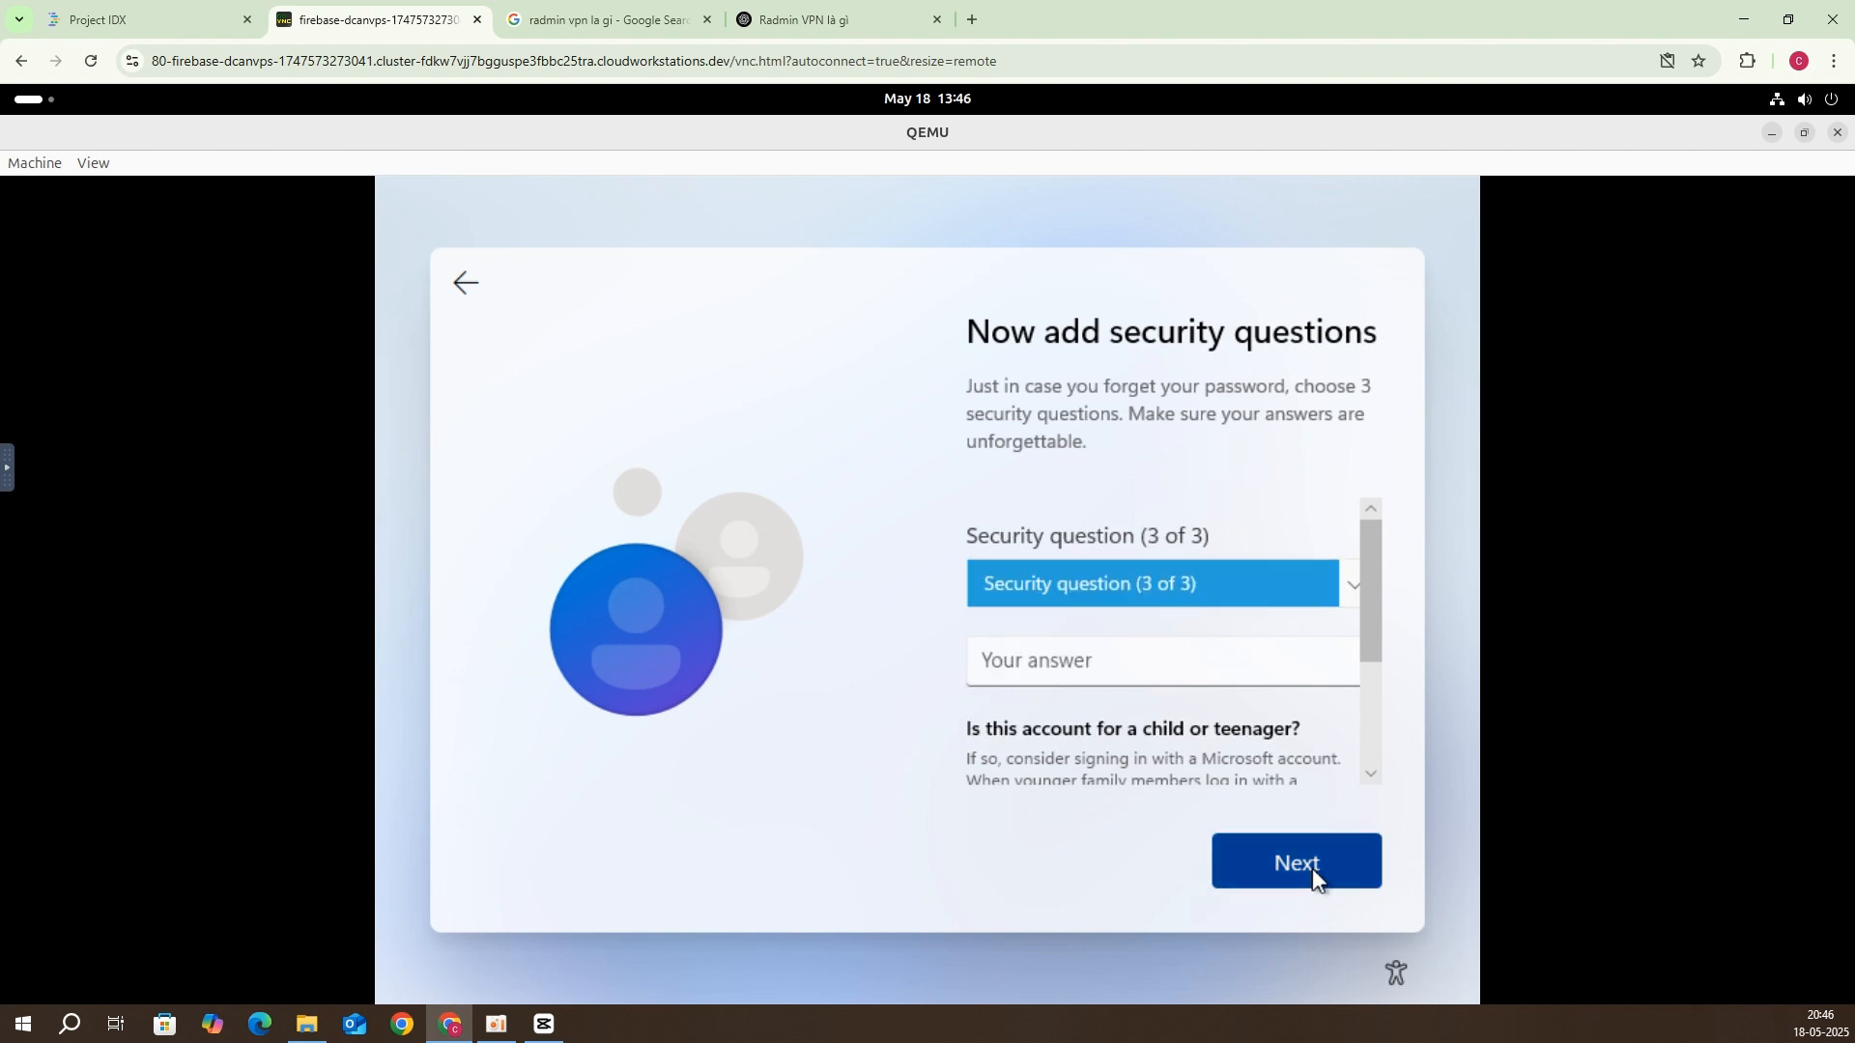
Step: Pick the first pet's name question, enter its answer and submit the questions
{"action": "left_click", "coordinate": [1136, 584]}
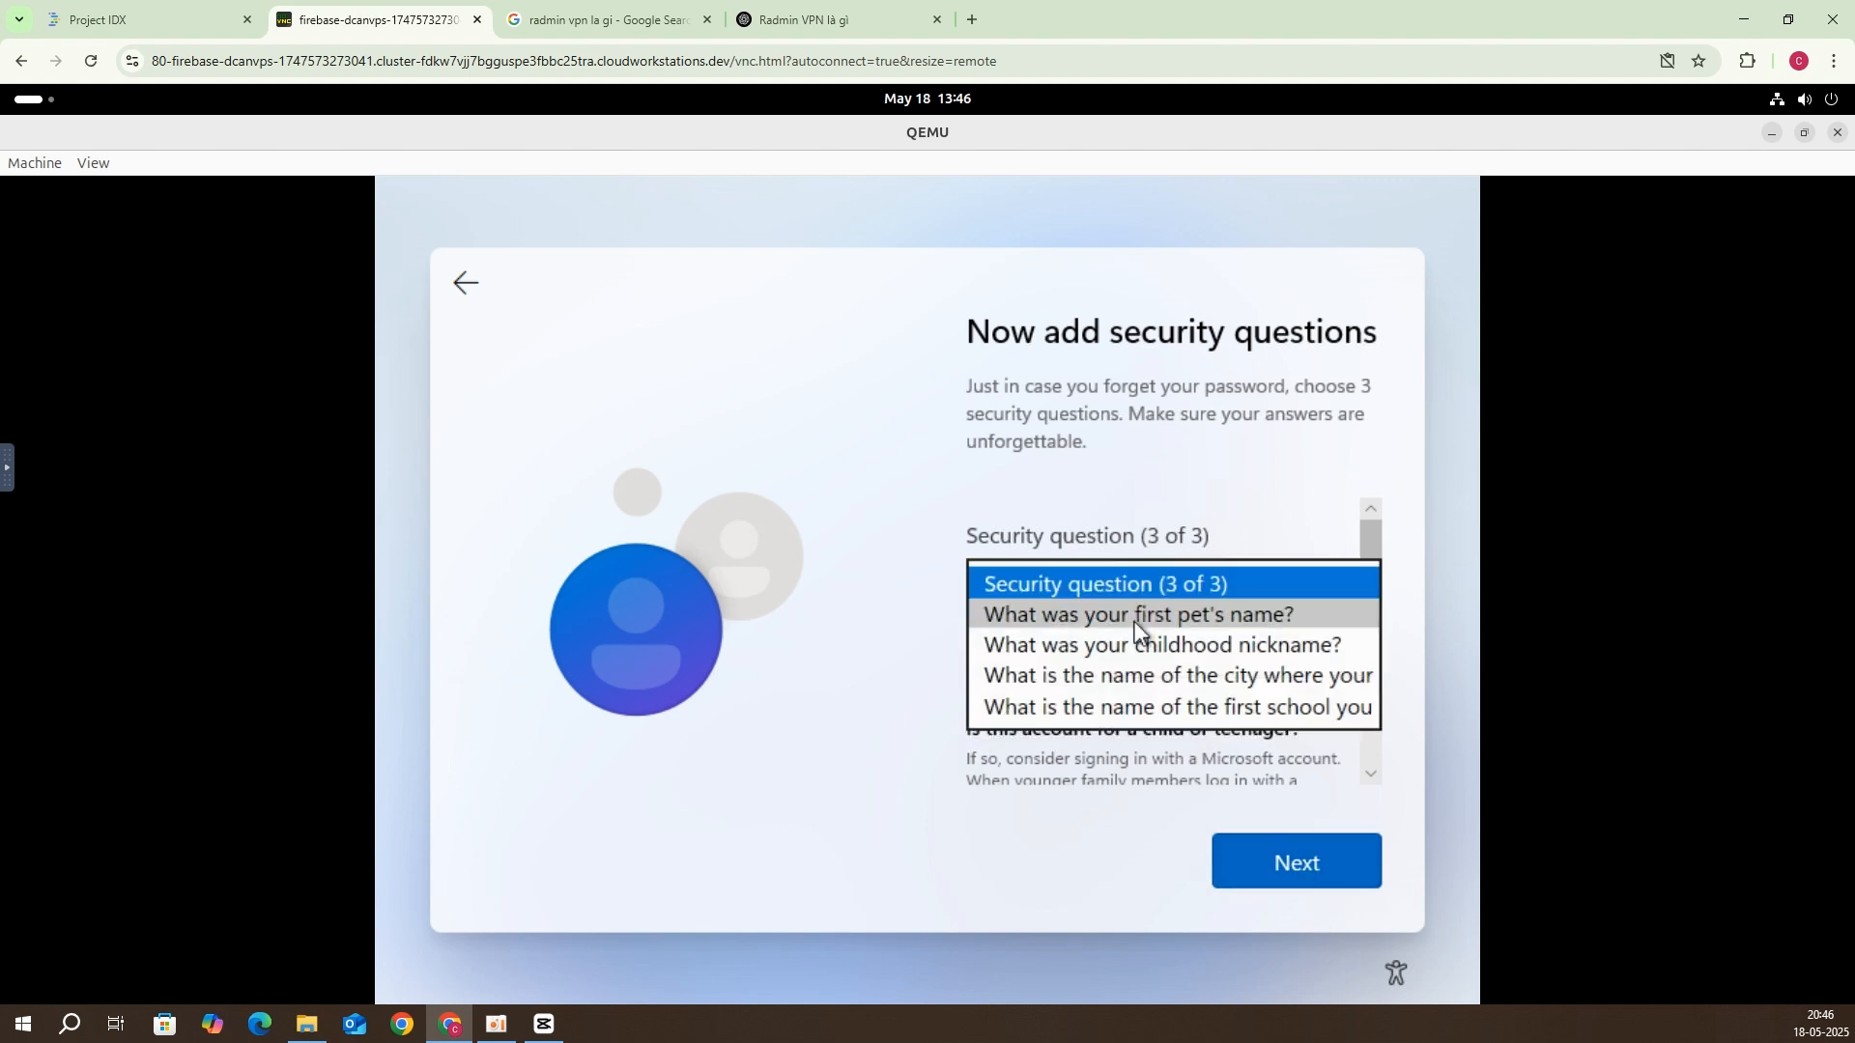
{"action": "left_click", "coordinate": [1135, 618]}
{"action": "left_click", "coordinate": [1126, 654]}
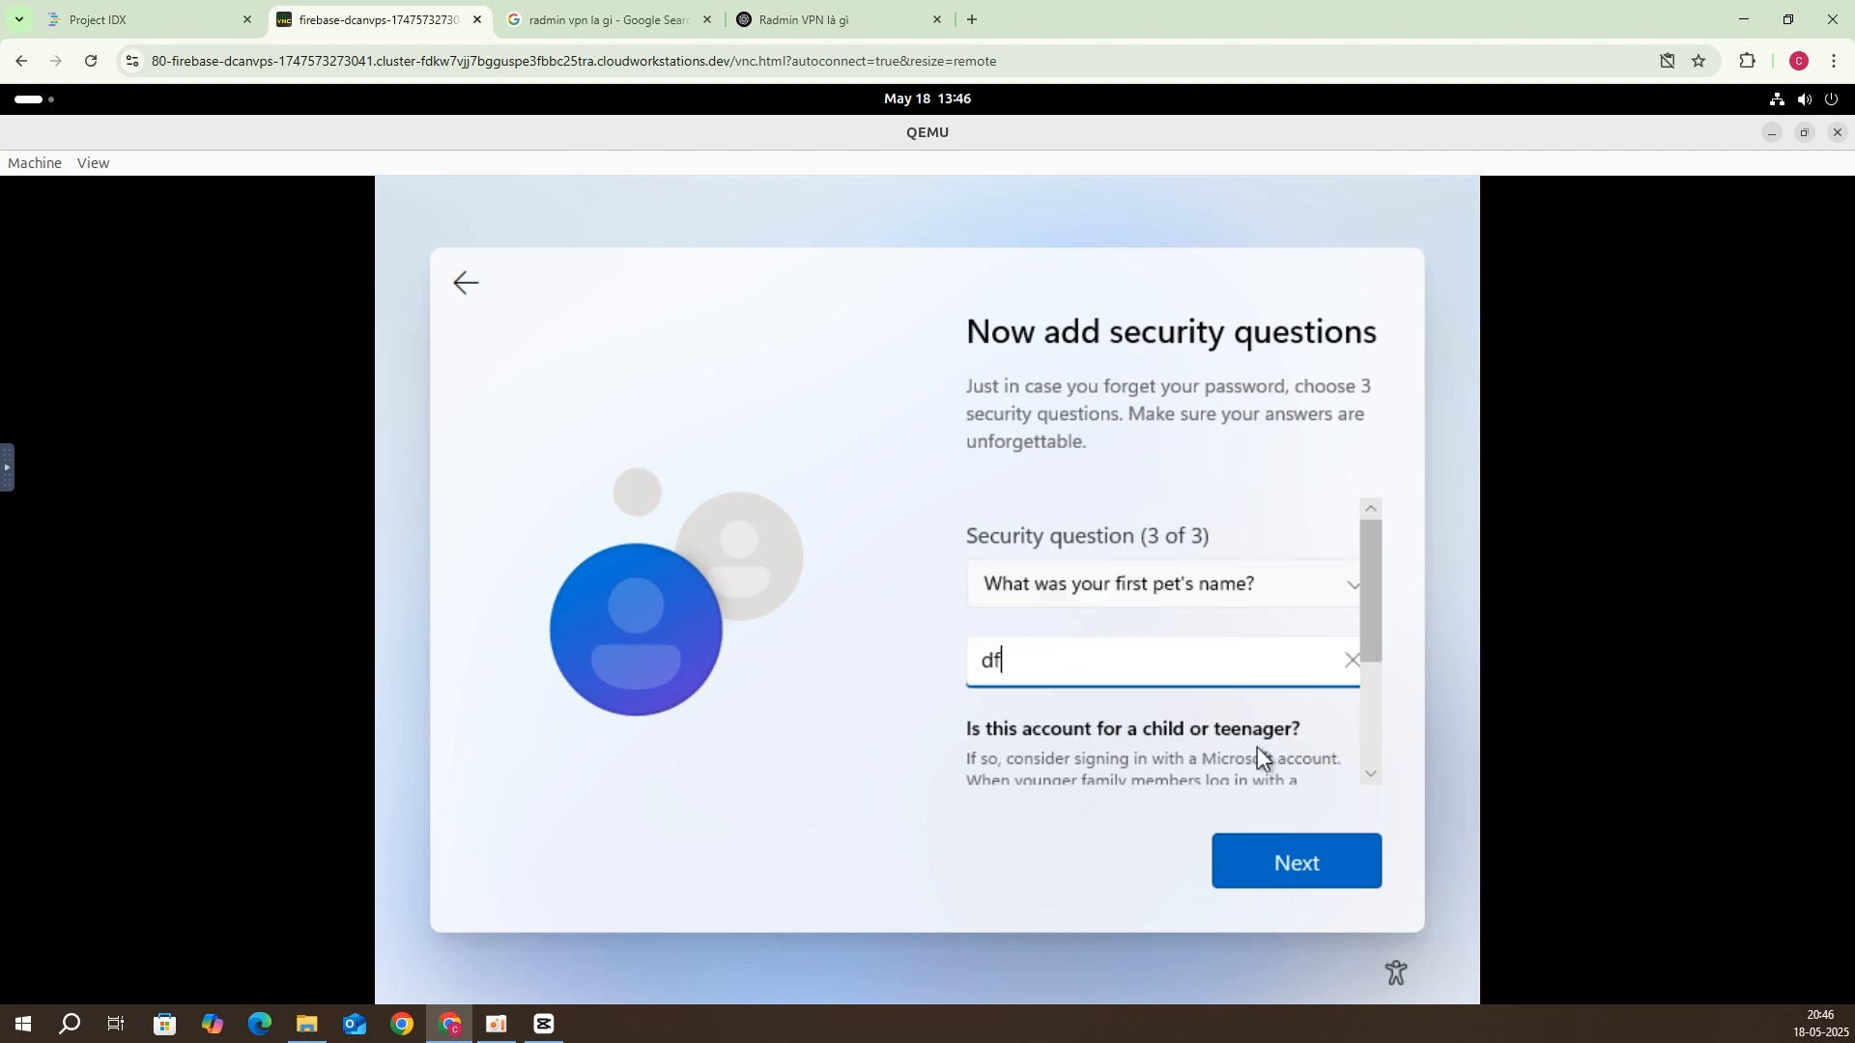
{"action": "left_click", "coordinate": [1342, 874]}
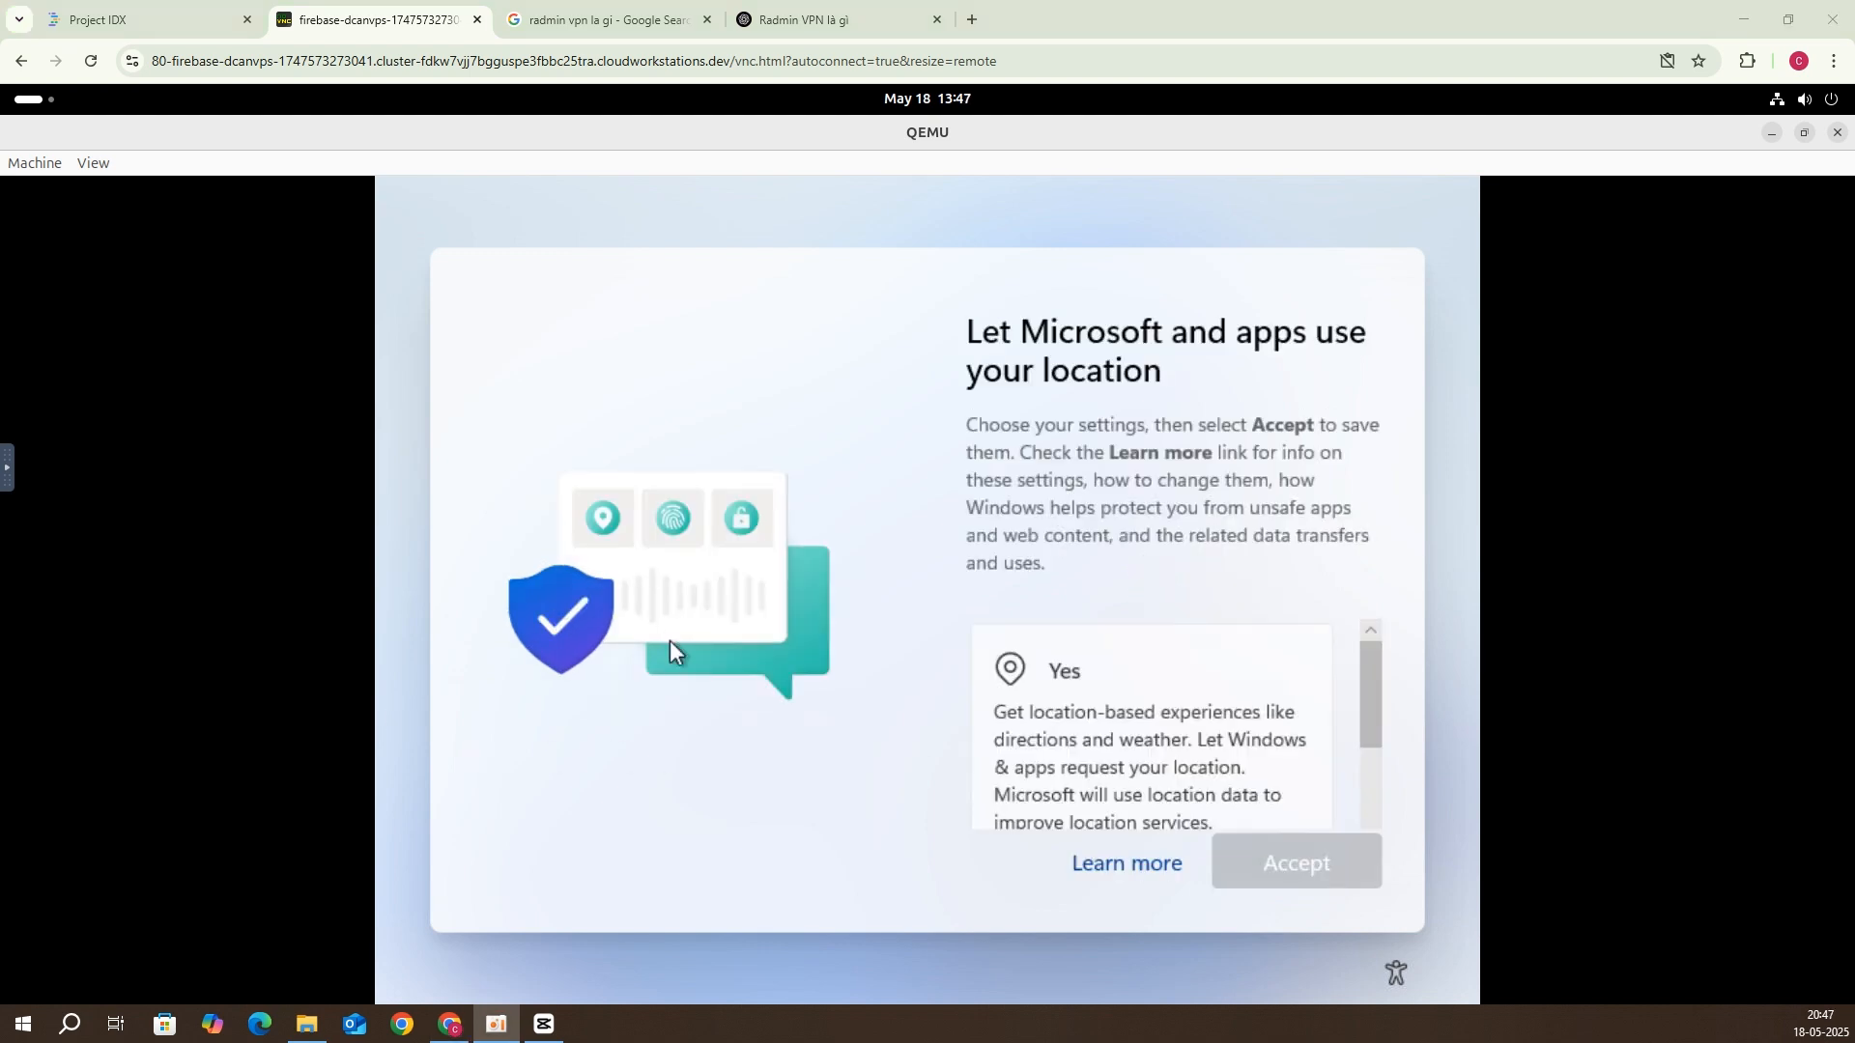
Step: Allow location, Find my device, optional diagnostics, inking and typing, tailored experiences and advertising ID
{"action": "left_click", "coordinate": [1155, 794]}
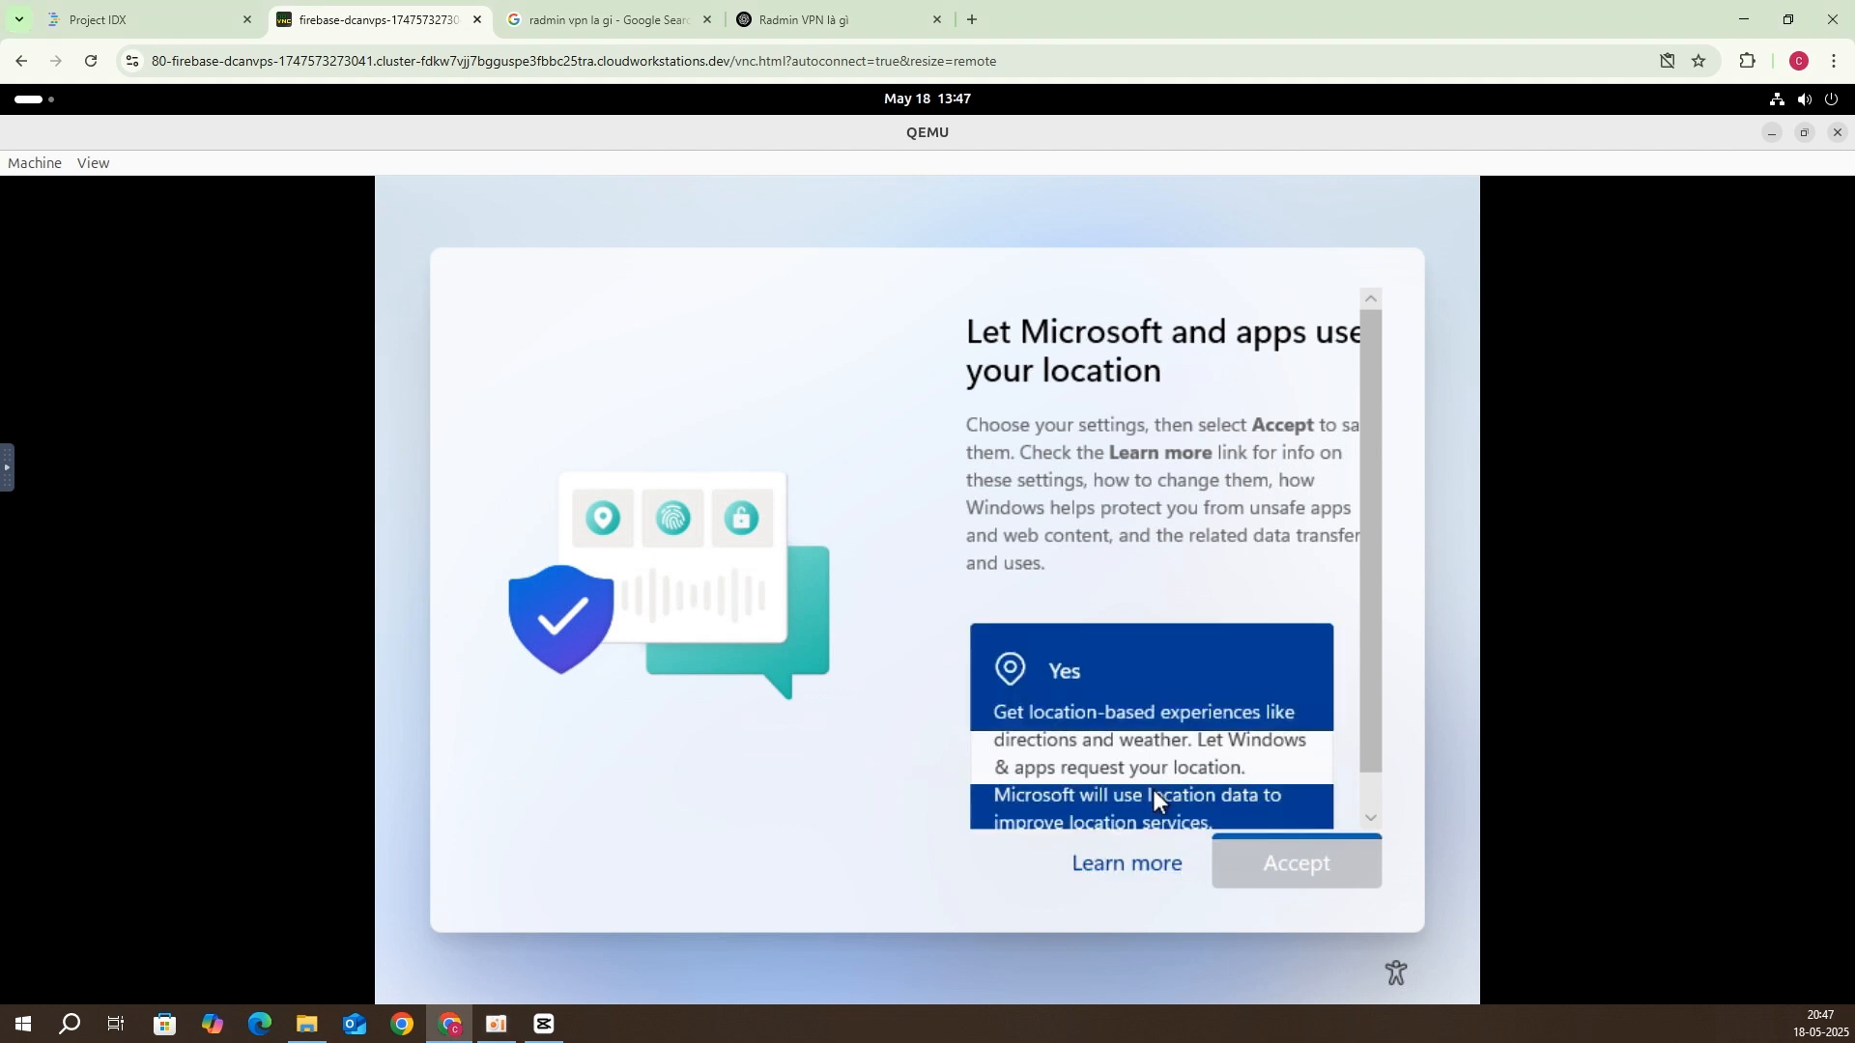
{"action": "left_click", "coordinate": [1247, 853]}
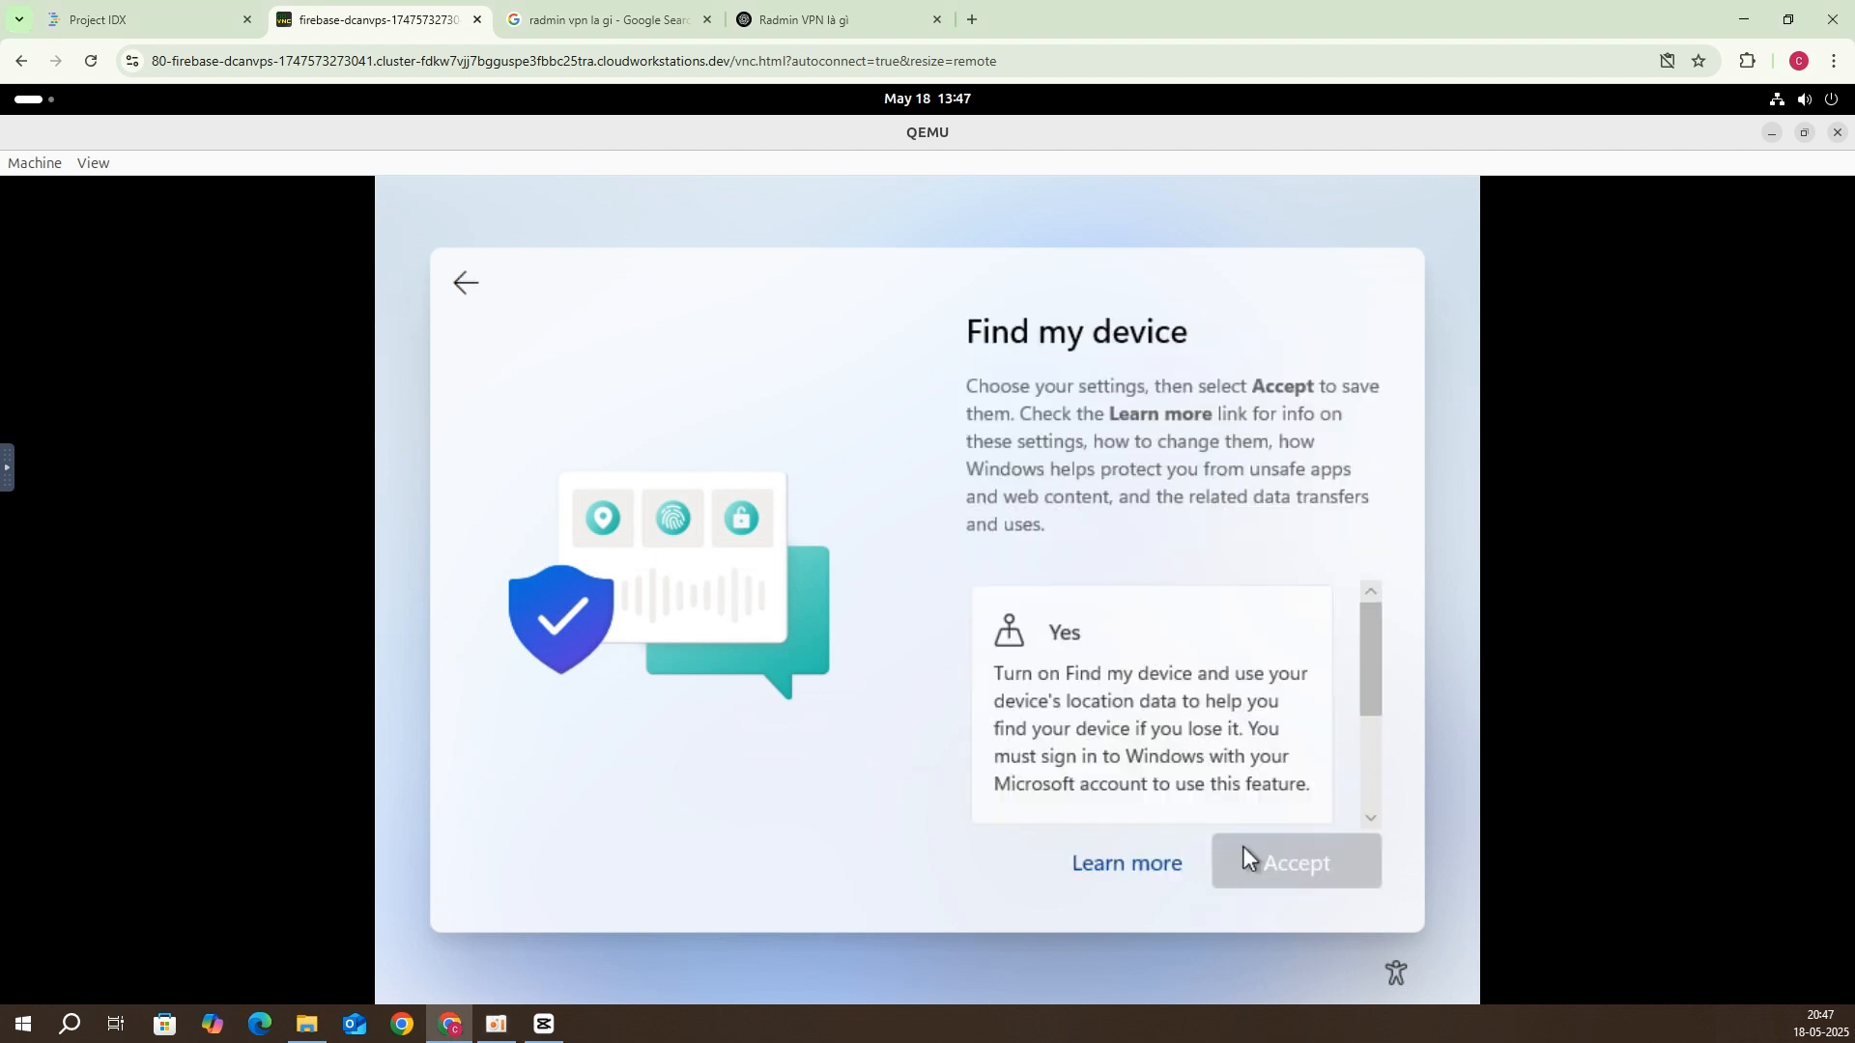
{"action": "left_click", "coordinate": [1179, 752]}
{"action": "left_click", "coordinate": [1261, 844]}
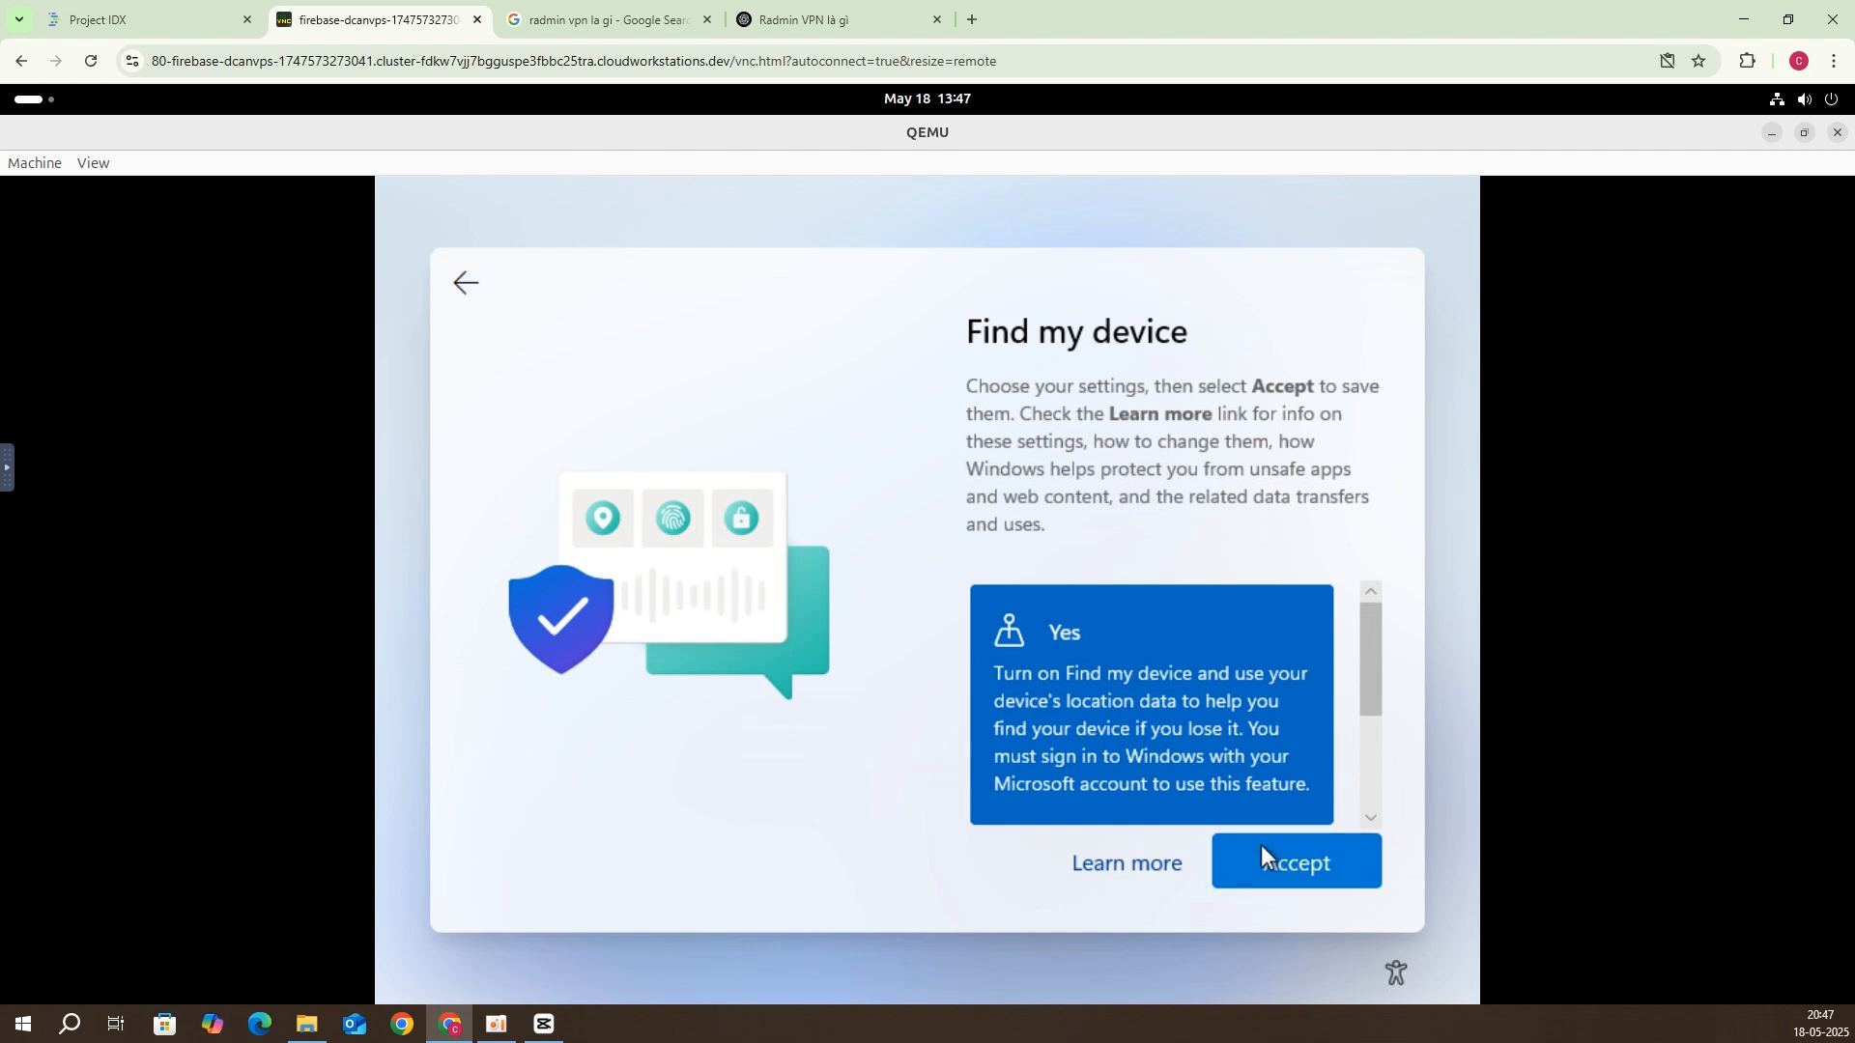
{"action": "left_click", "coordinate": [1164, 752]}
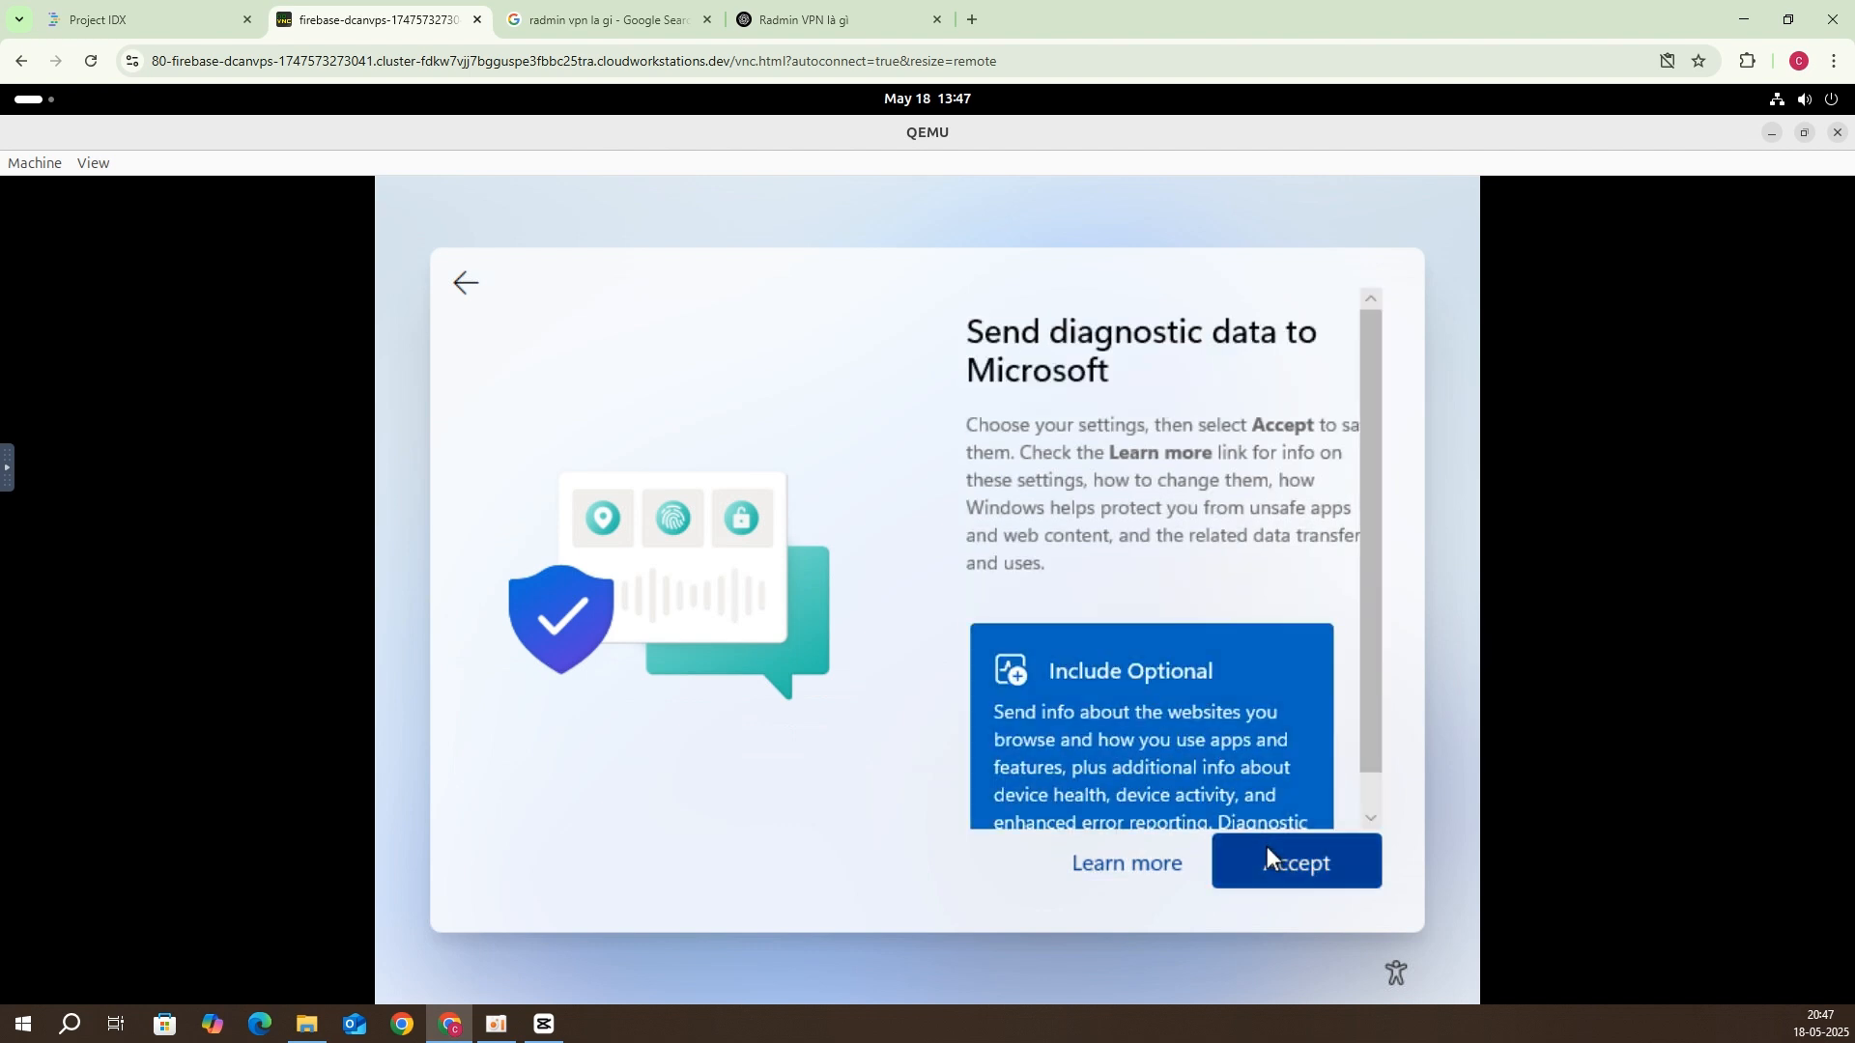
{"action": "left_click", "coordinate": [1276, 879]}
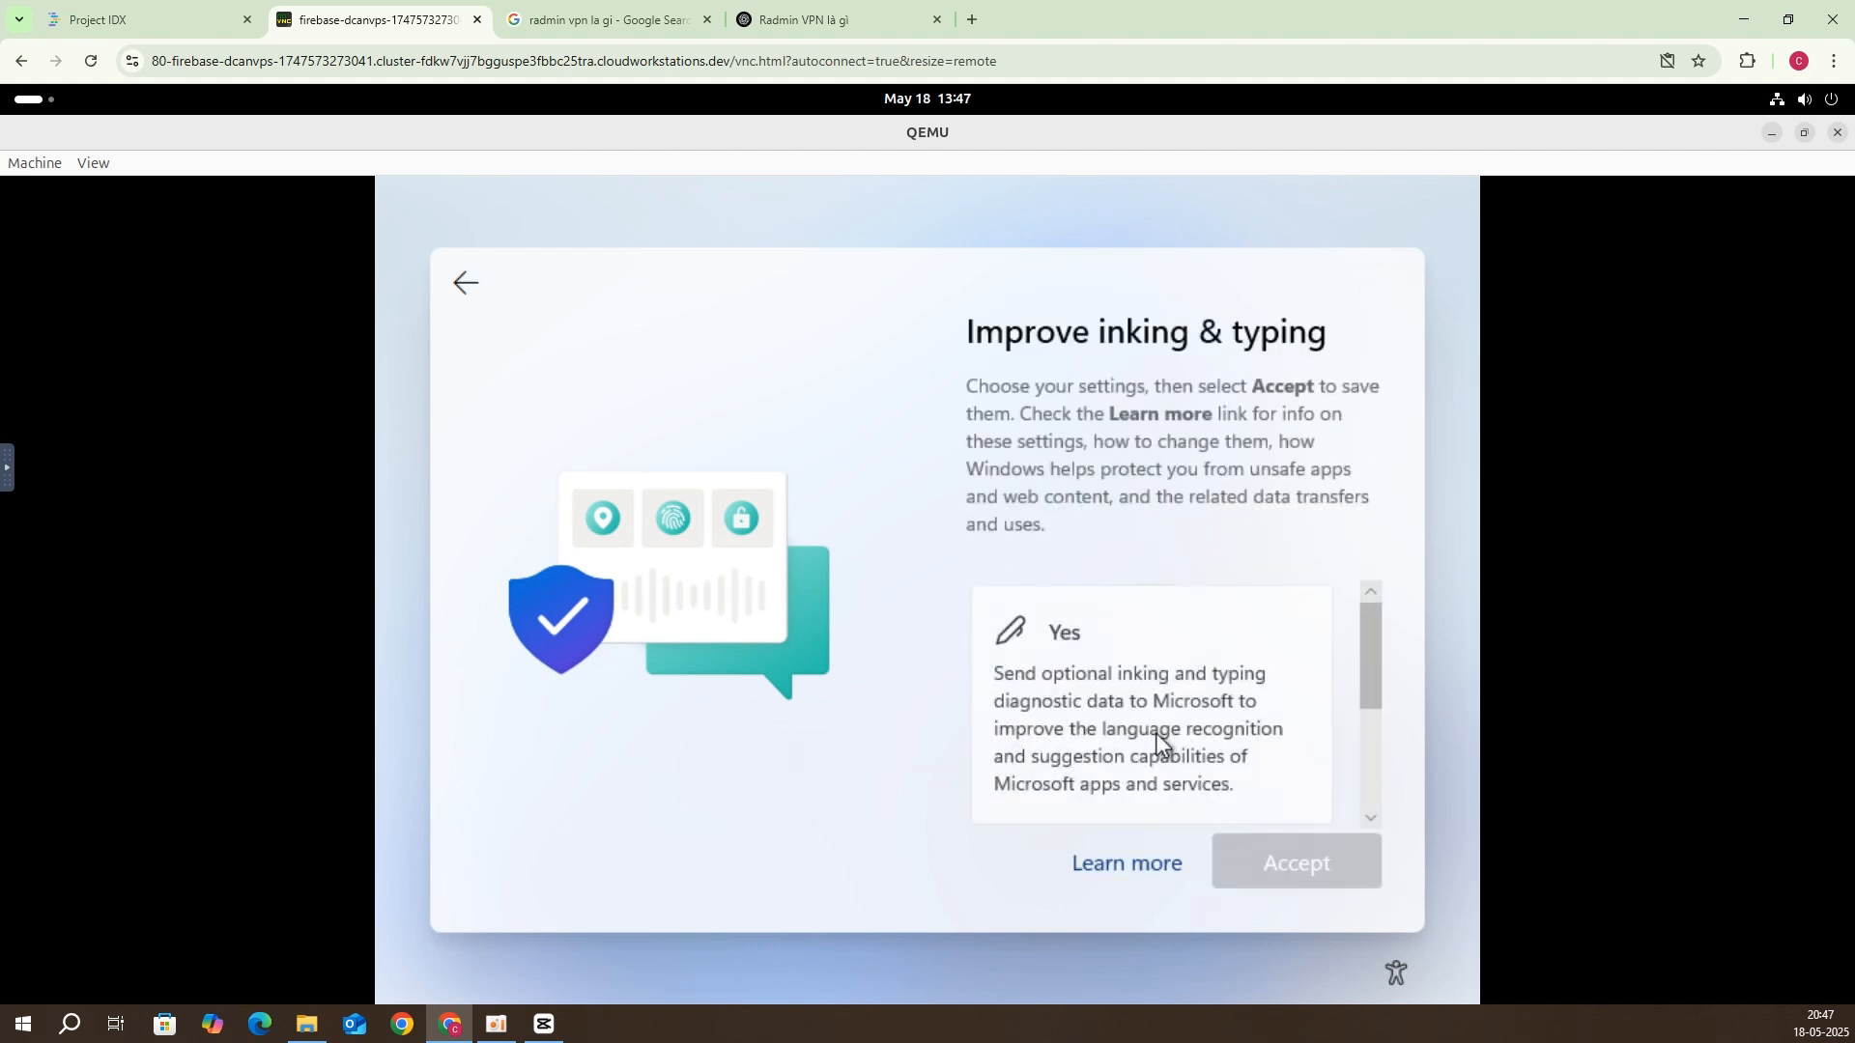
{"action": "left_click", "coordinate": [1156, 732]}
{"action": "left_click", "coordinate": [1242, 844]}
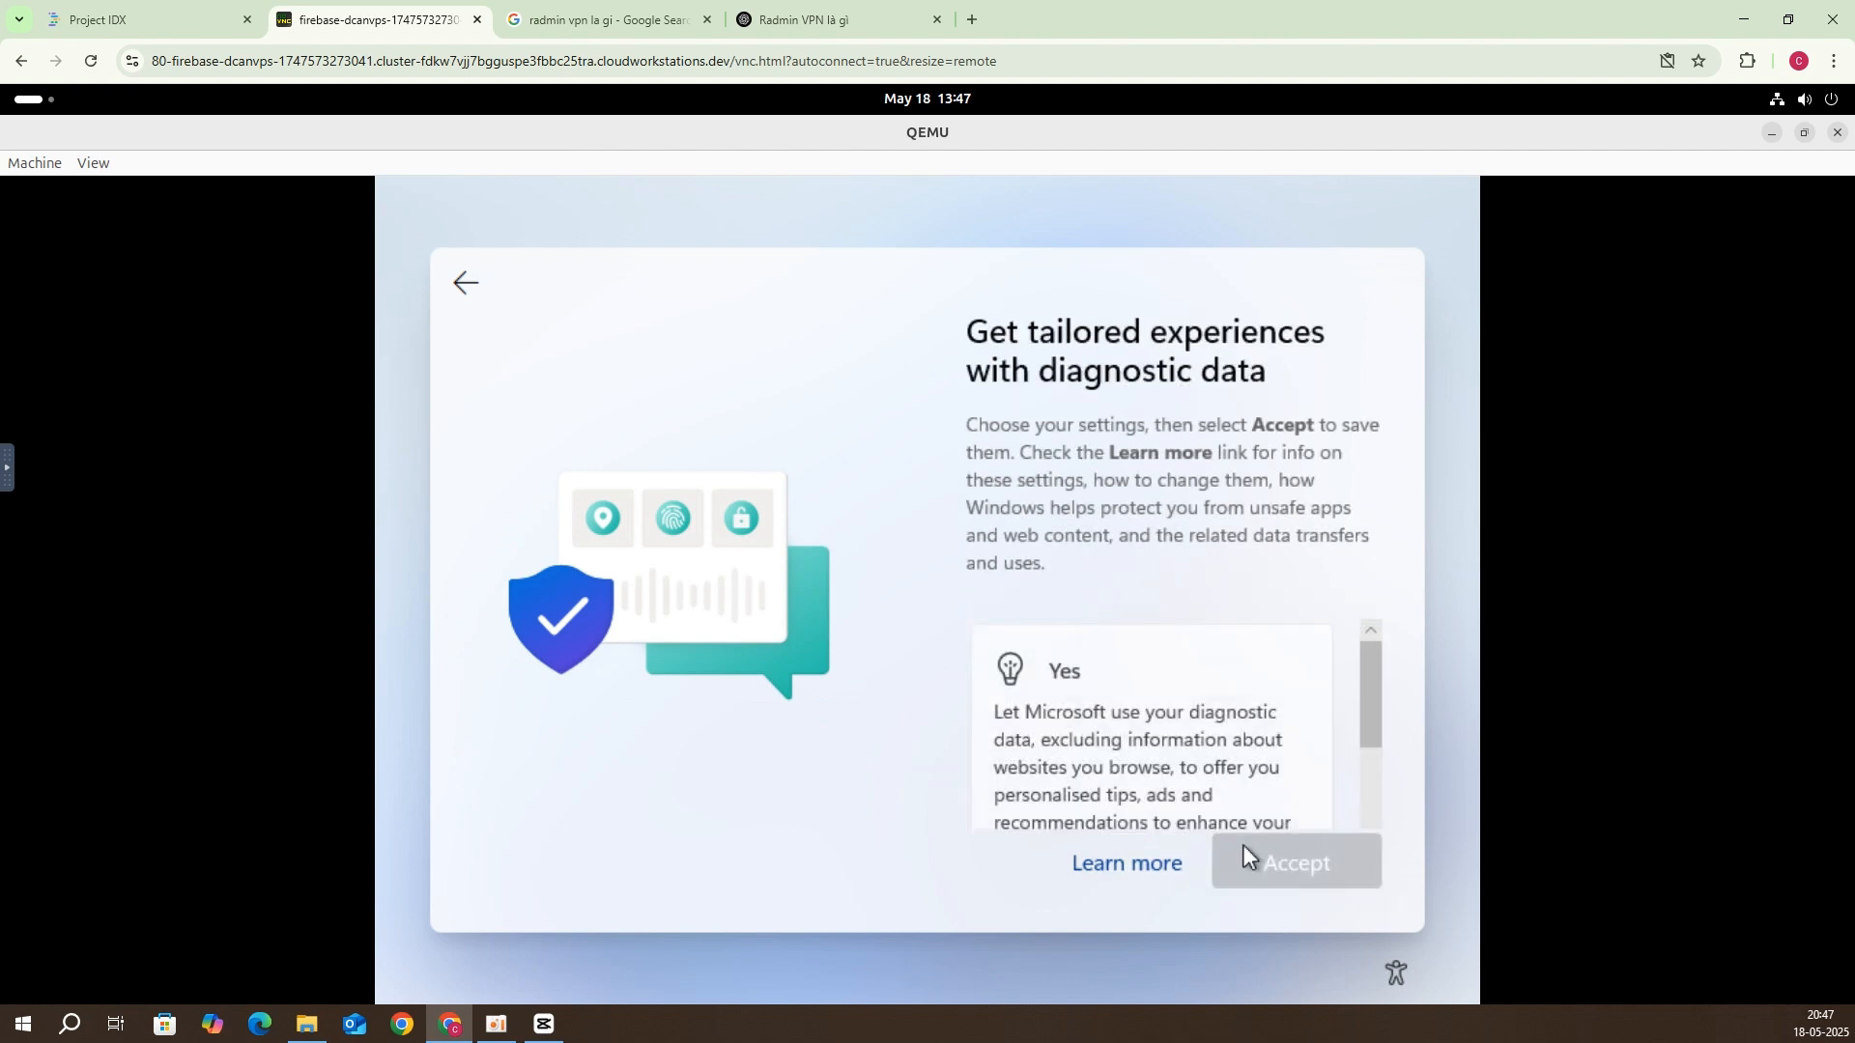
{"action": "left_click", "coordinate": [1161, 715]}
{"action": "left_click", "coordinate": [1248, 850]}
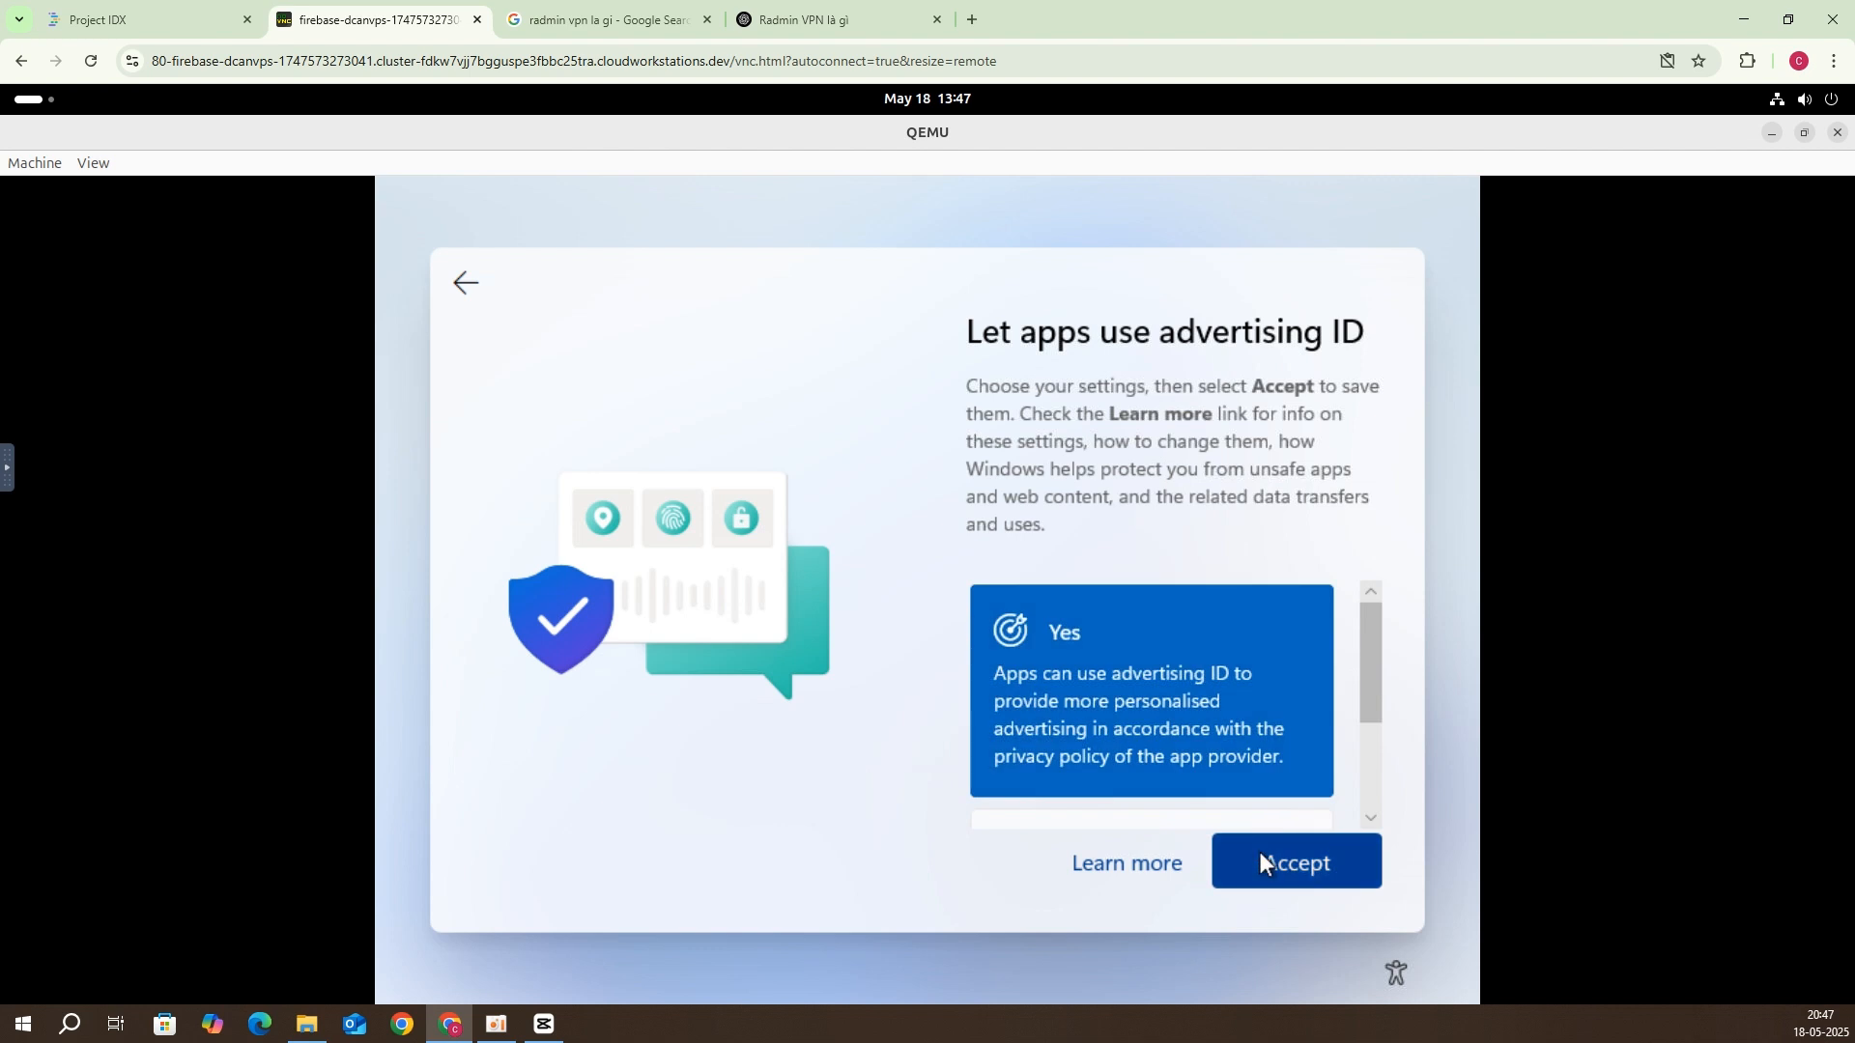
{"action": "left_click", "coordinate": [1260, 852]}
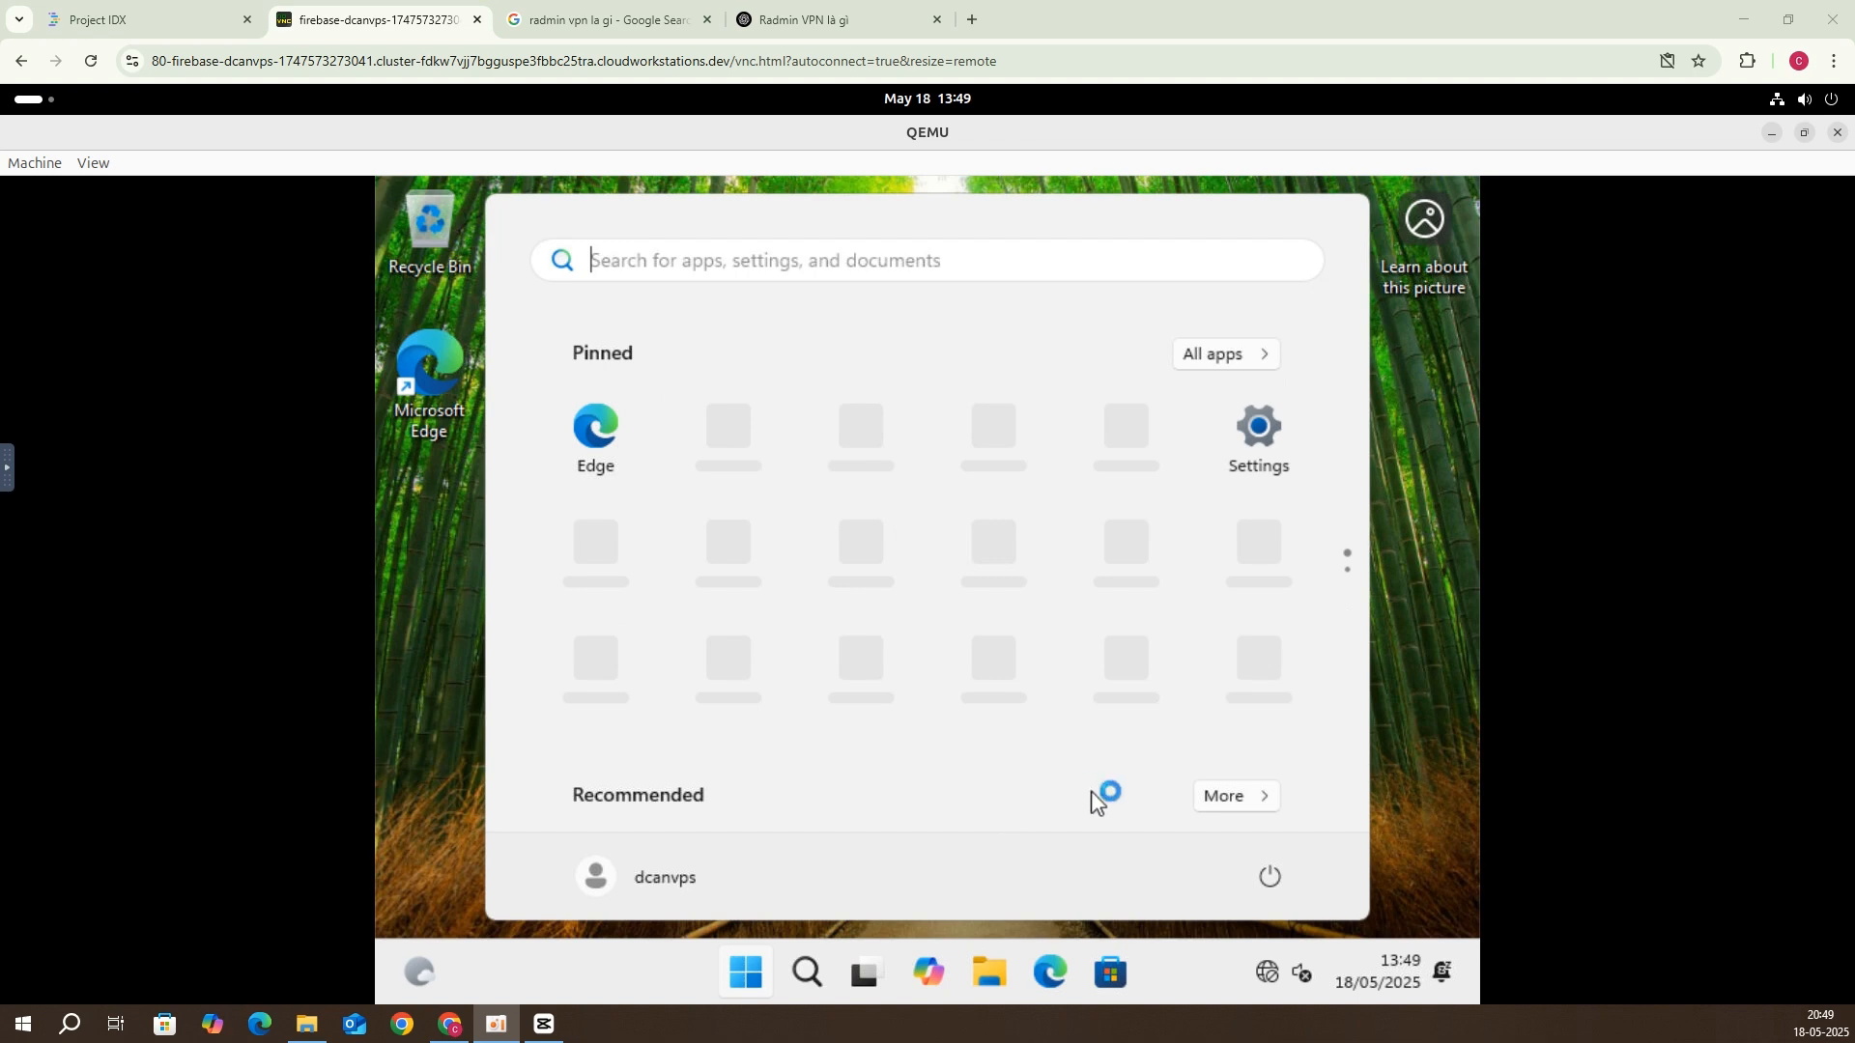
Step: Close the Start menu and launch Microsoft Edge from its desktop icon
{"action": "left_click", "coordinate": [1431, 760]}
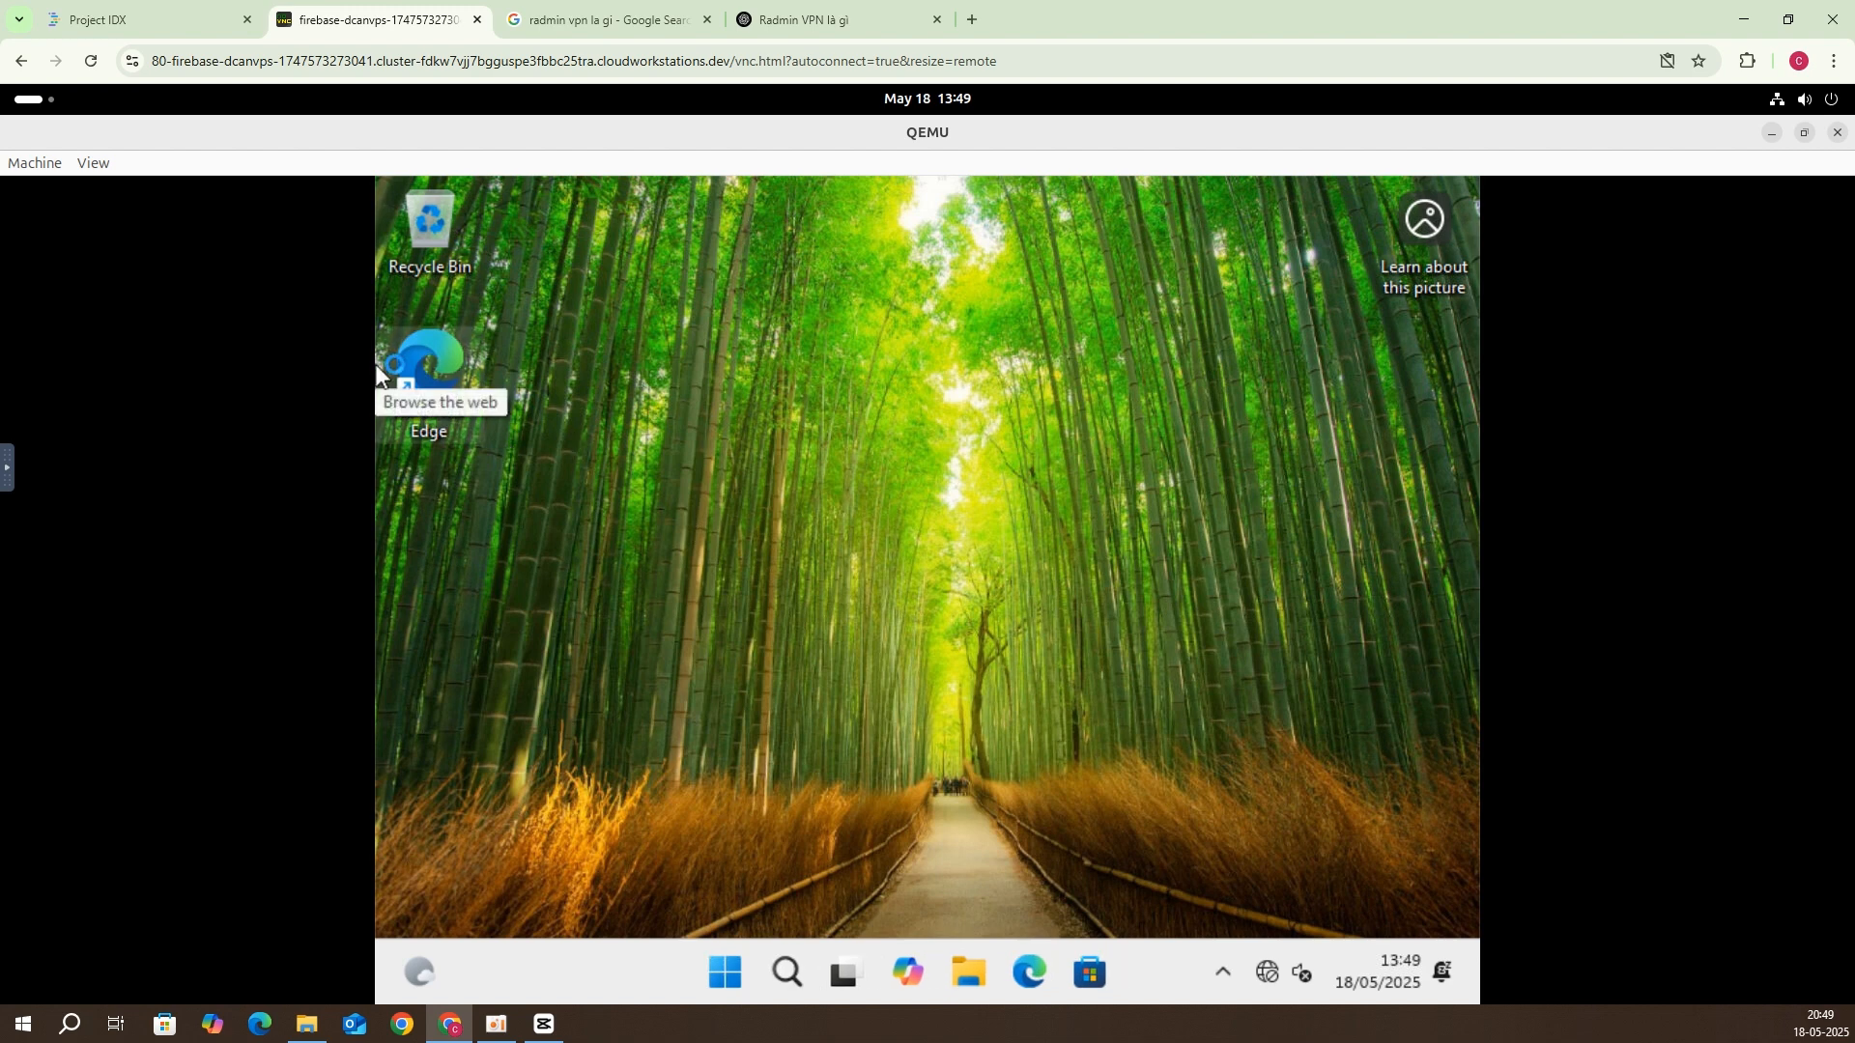
{"action": "double_click", "coordinate": [426, 350]}
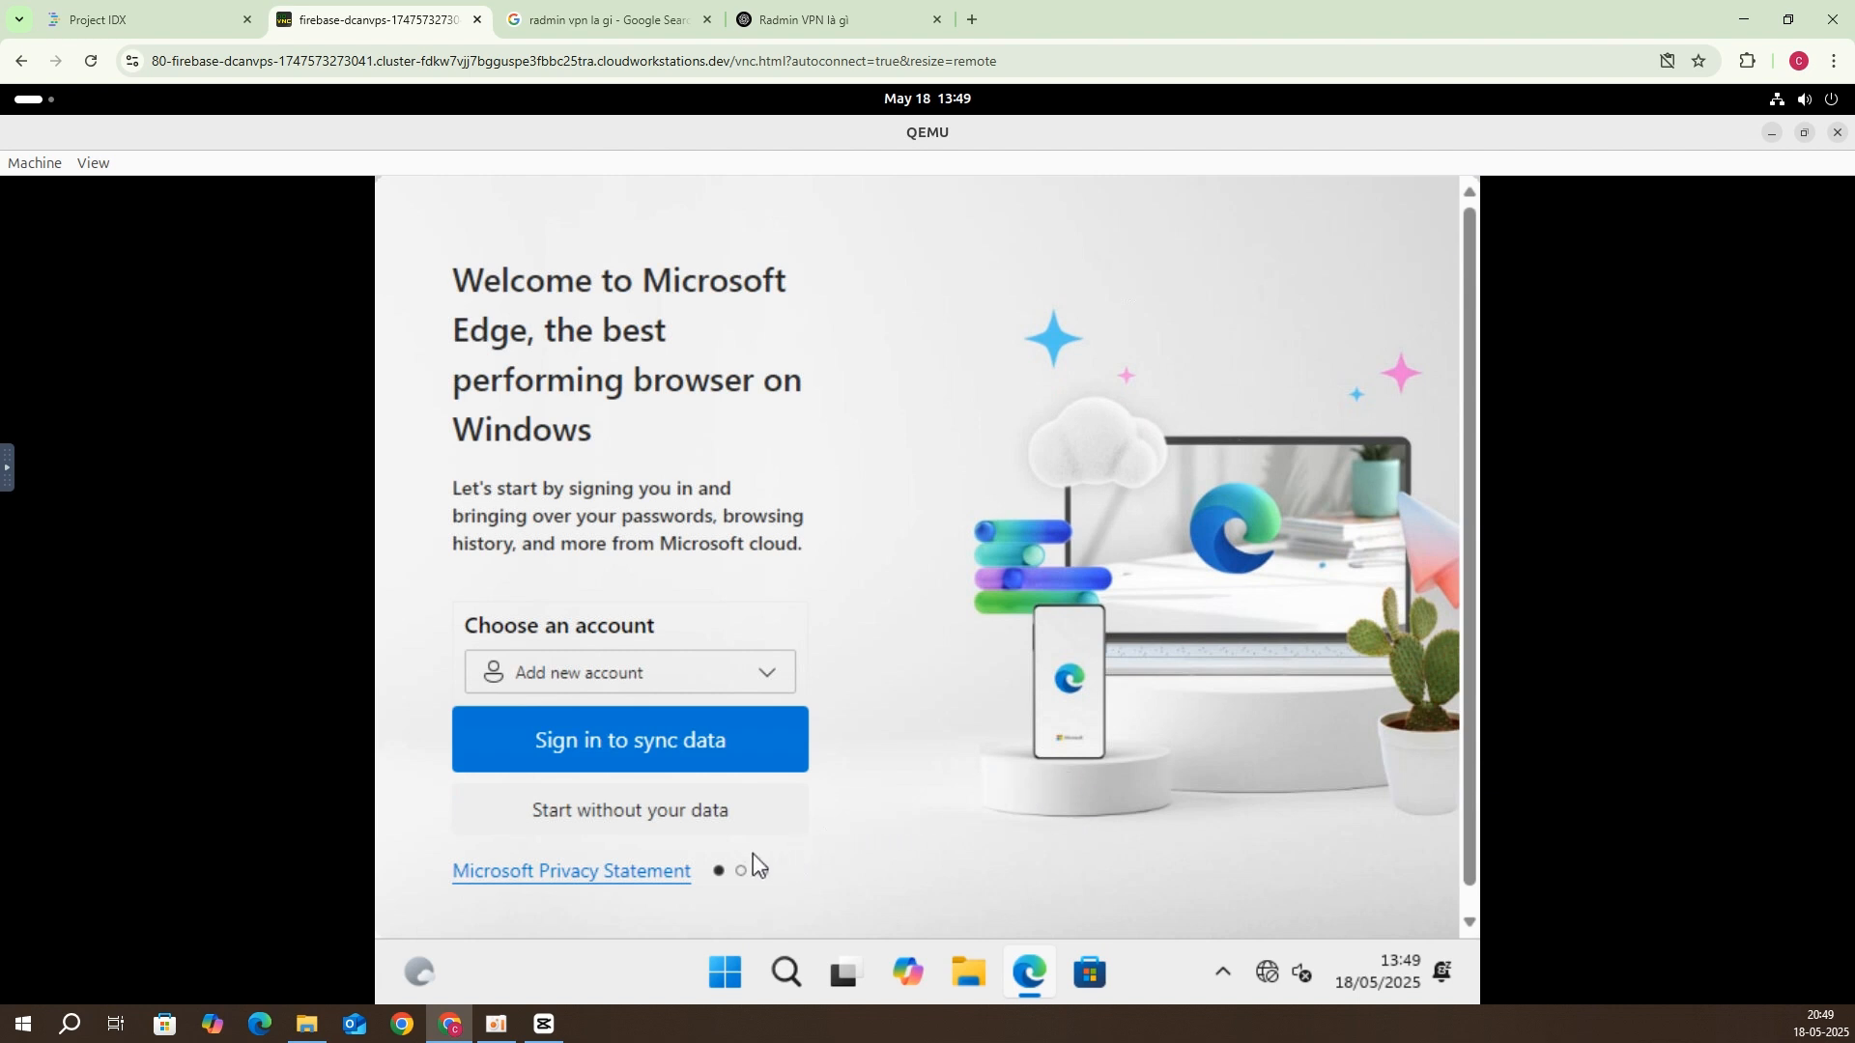
Step: Start Edge without signing in, declining browsing-data import and personalised experiences
{"action": "left_click", "coordinate": [730, 806]}
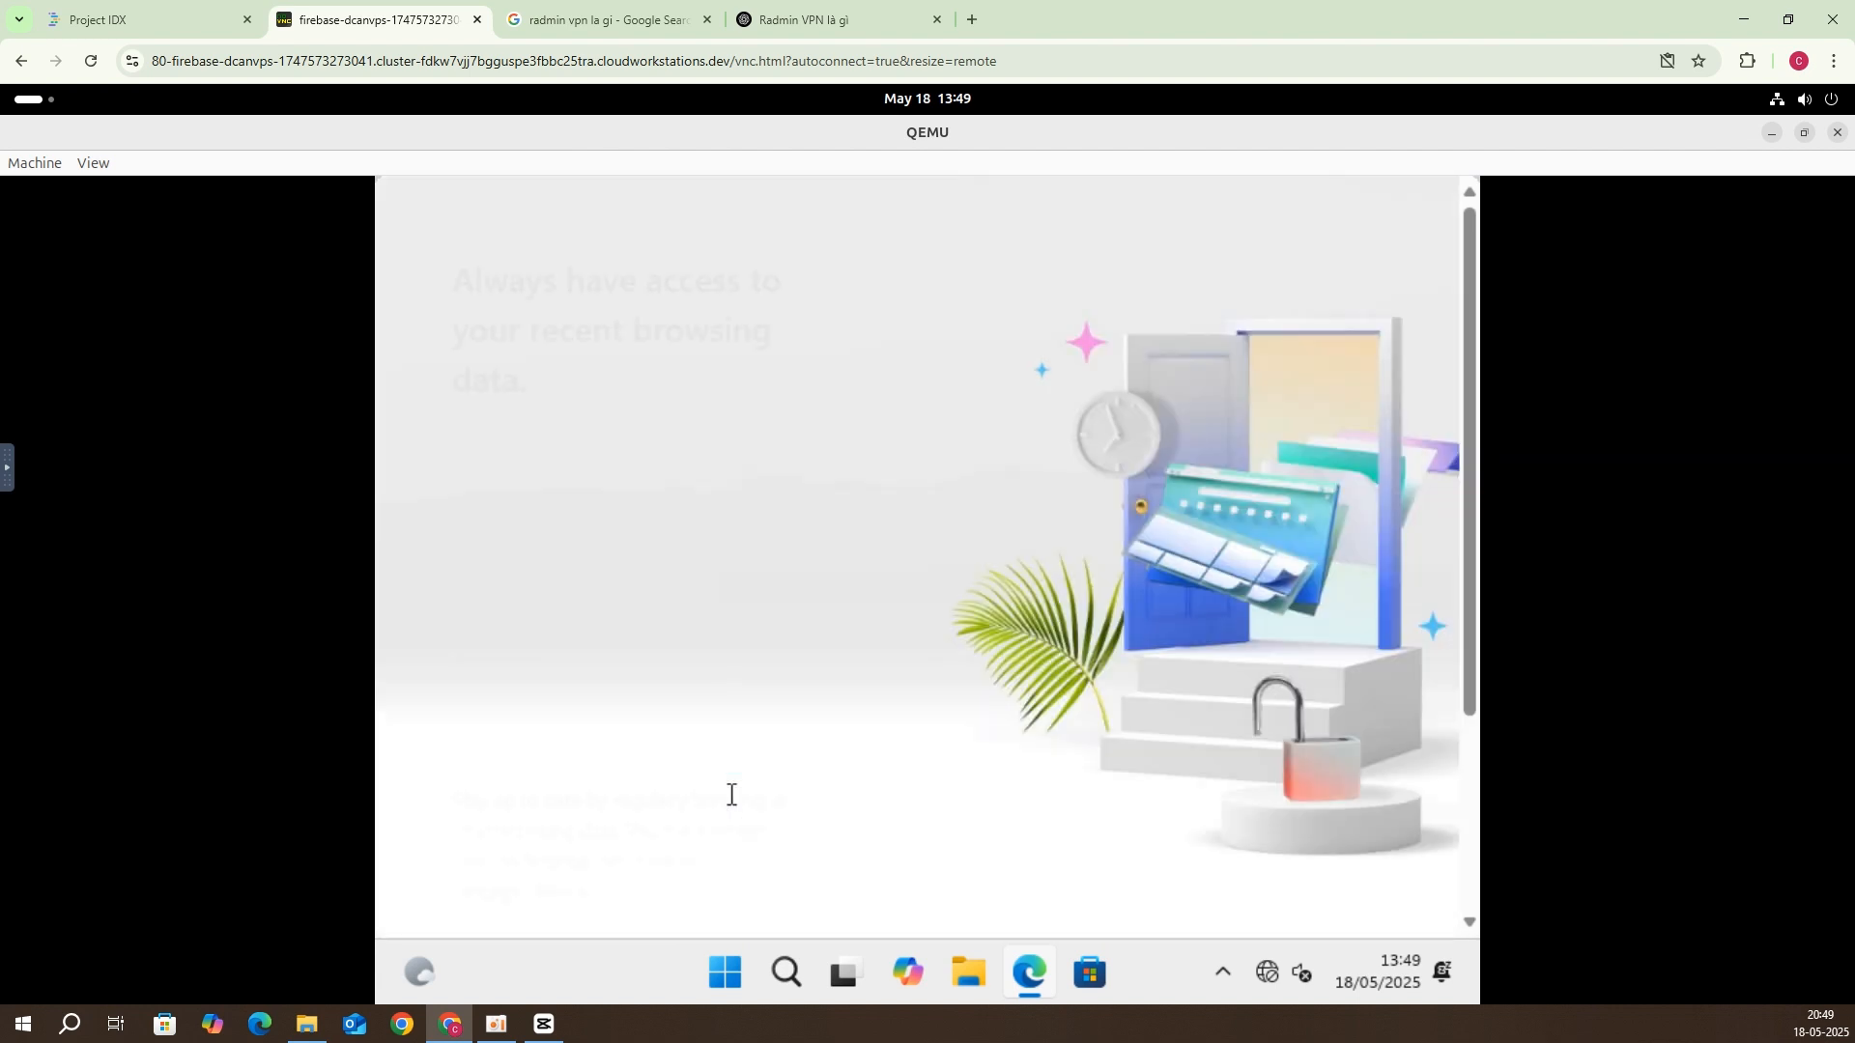
{"action": "scroll", "coordinate": [613, 850], "scroll_direction": "down", "scroll_amount": 3}
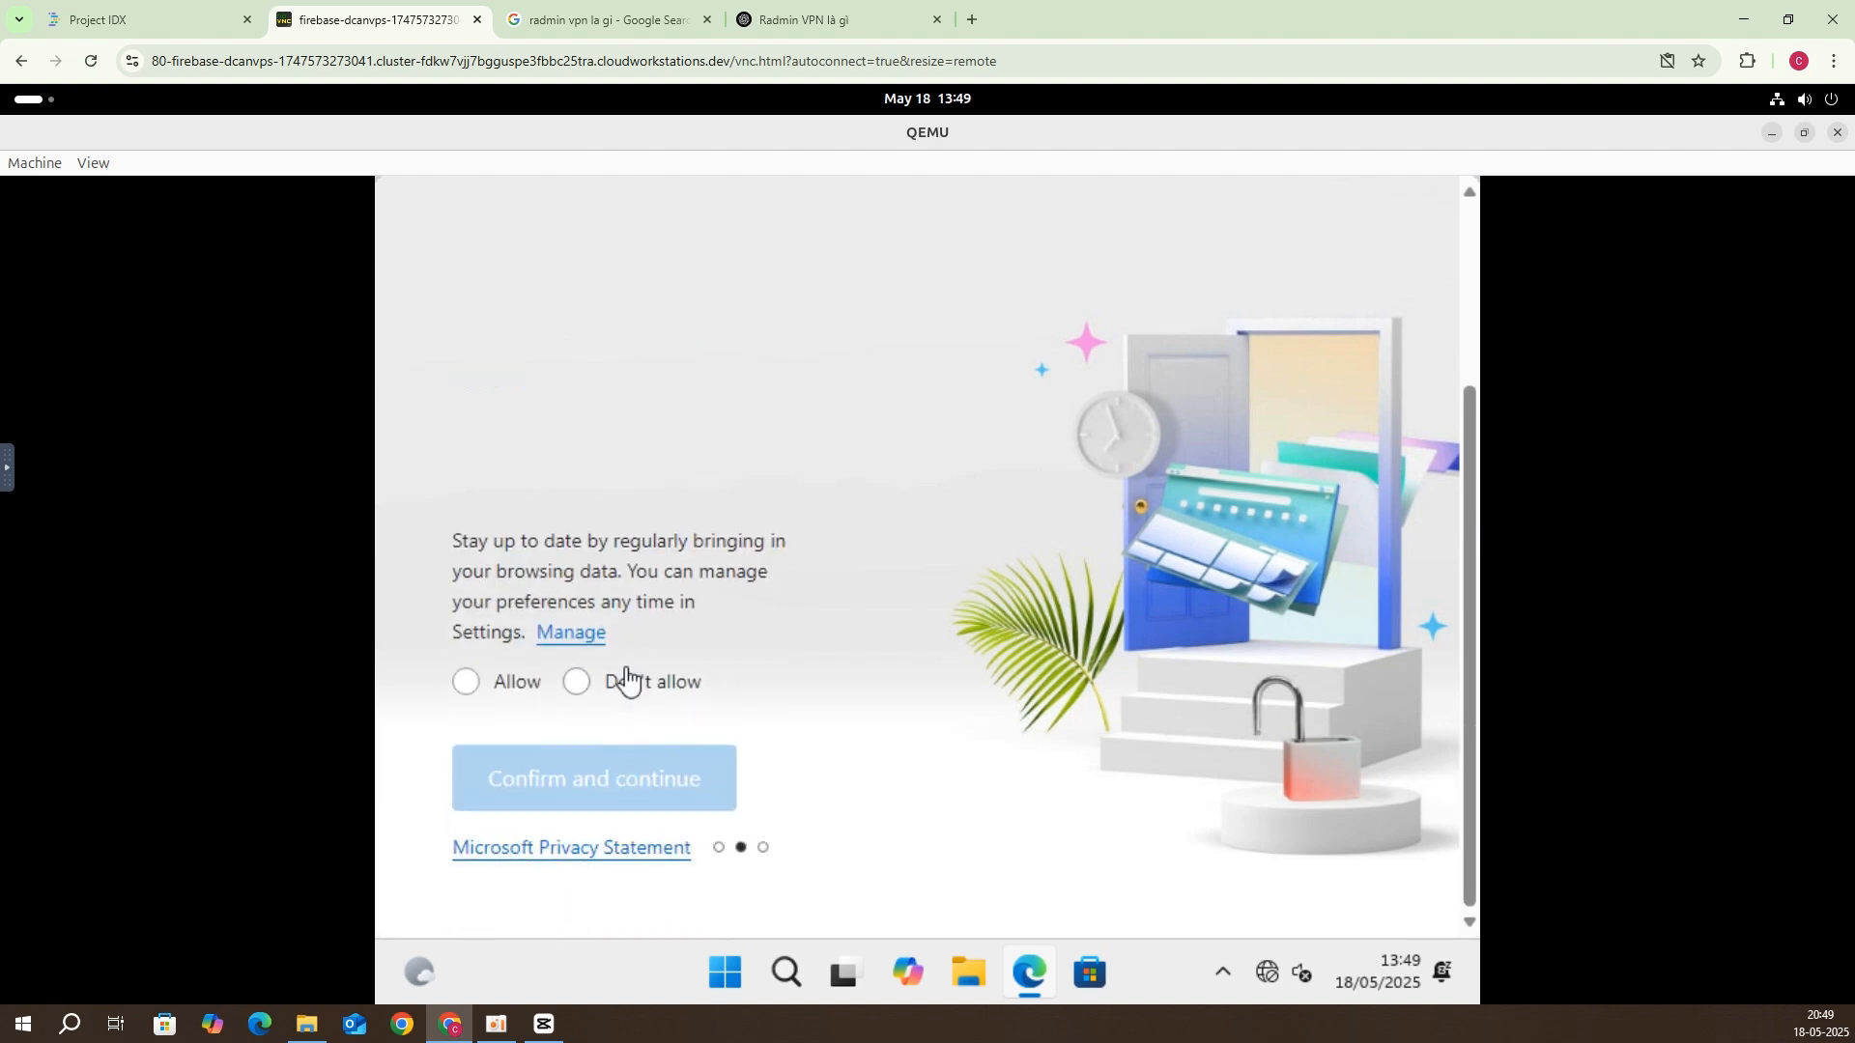
{"action": "left_click", "coordinate": [578, 682]}
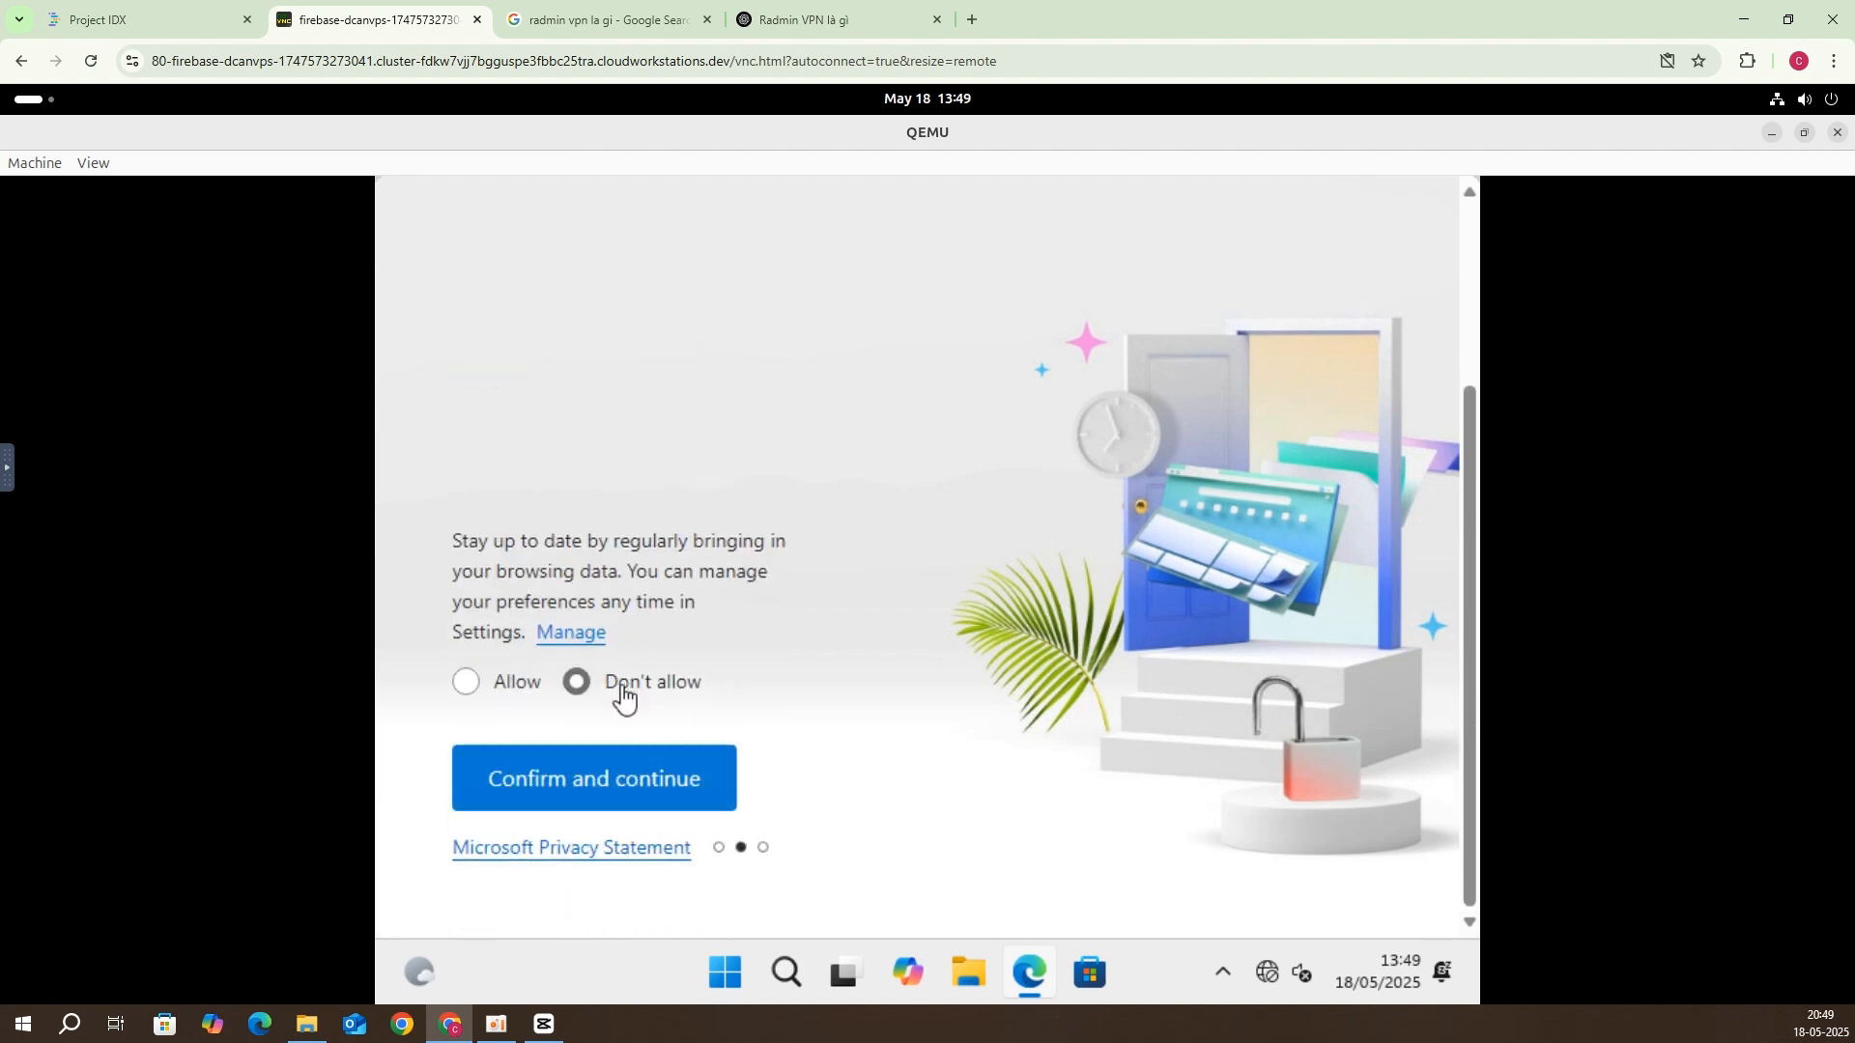
{"action": "left_click", "coordinate": [612, 803]}
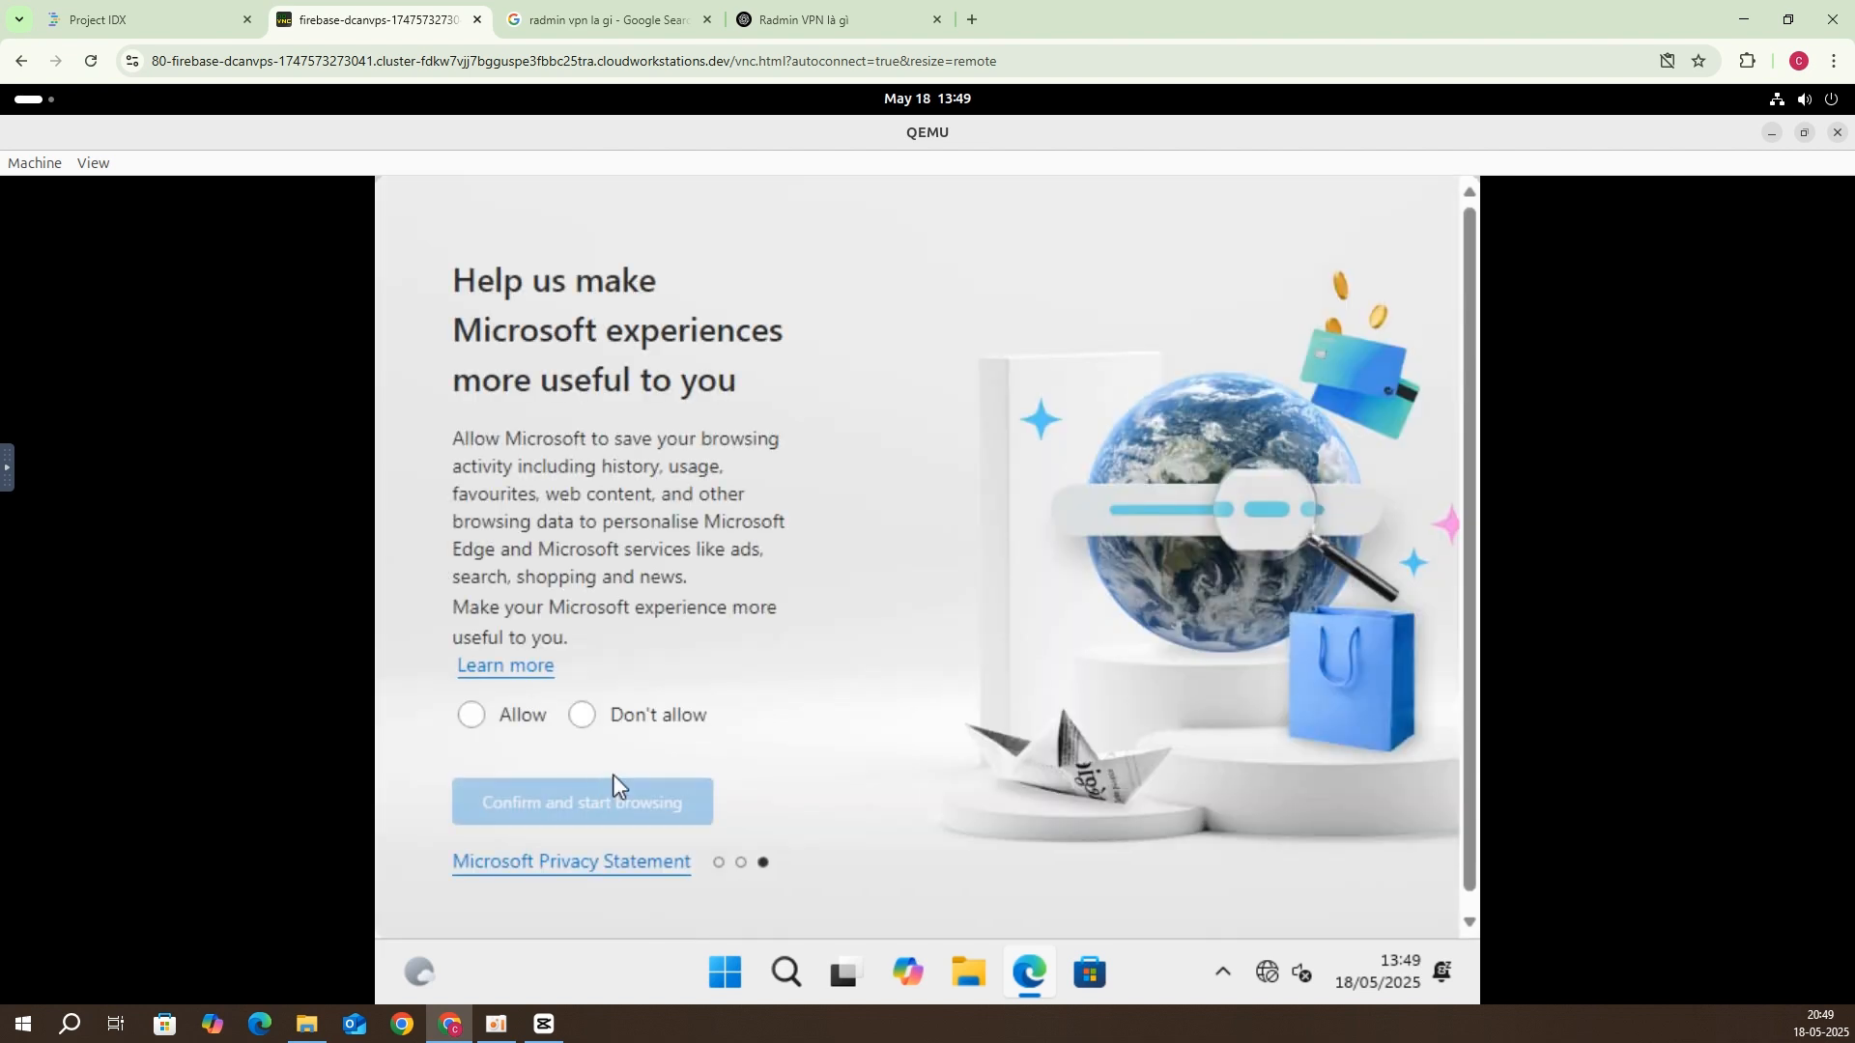
{"action": "left_click", "coordinate": [623, 703]}
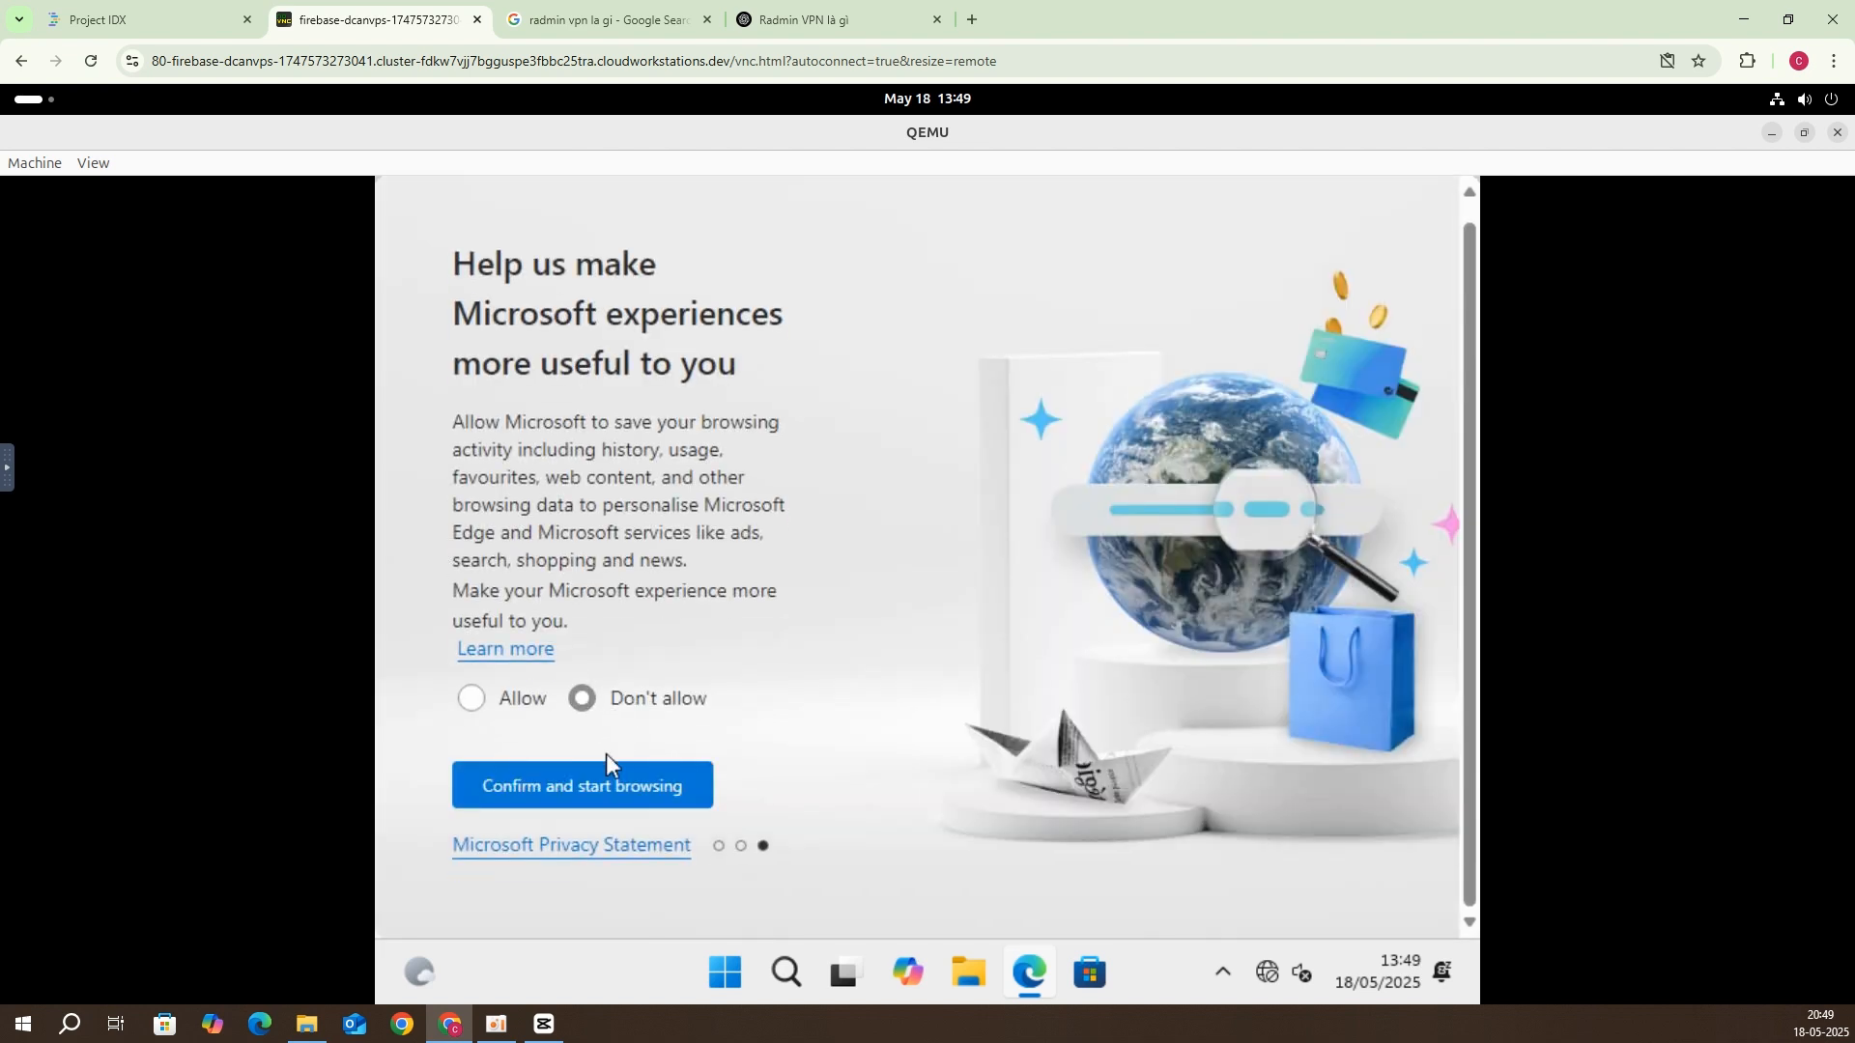
{"action": "left_click", "coordinate": [607, 797]}
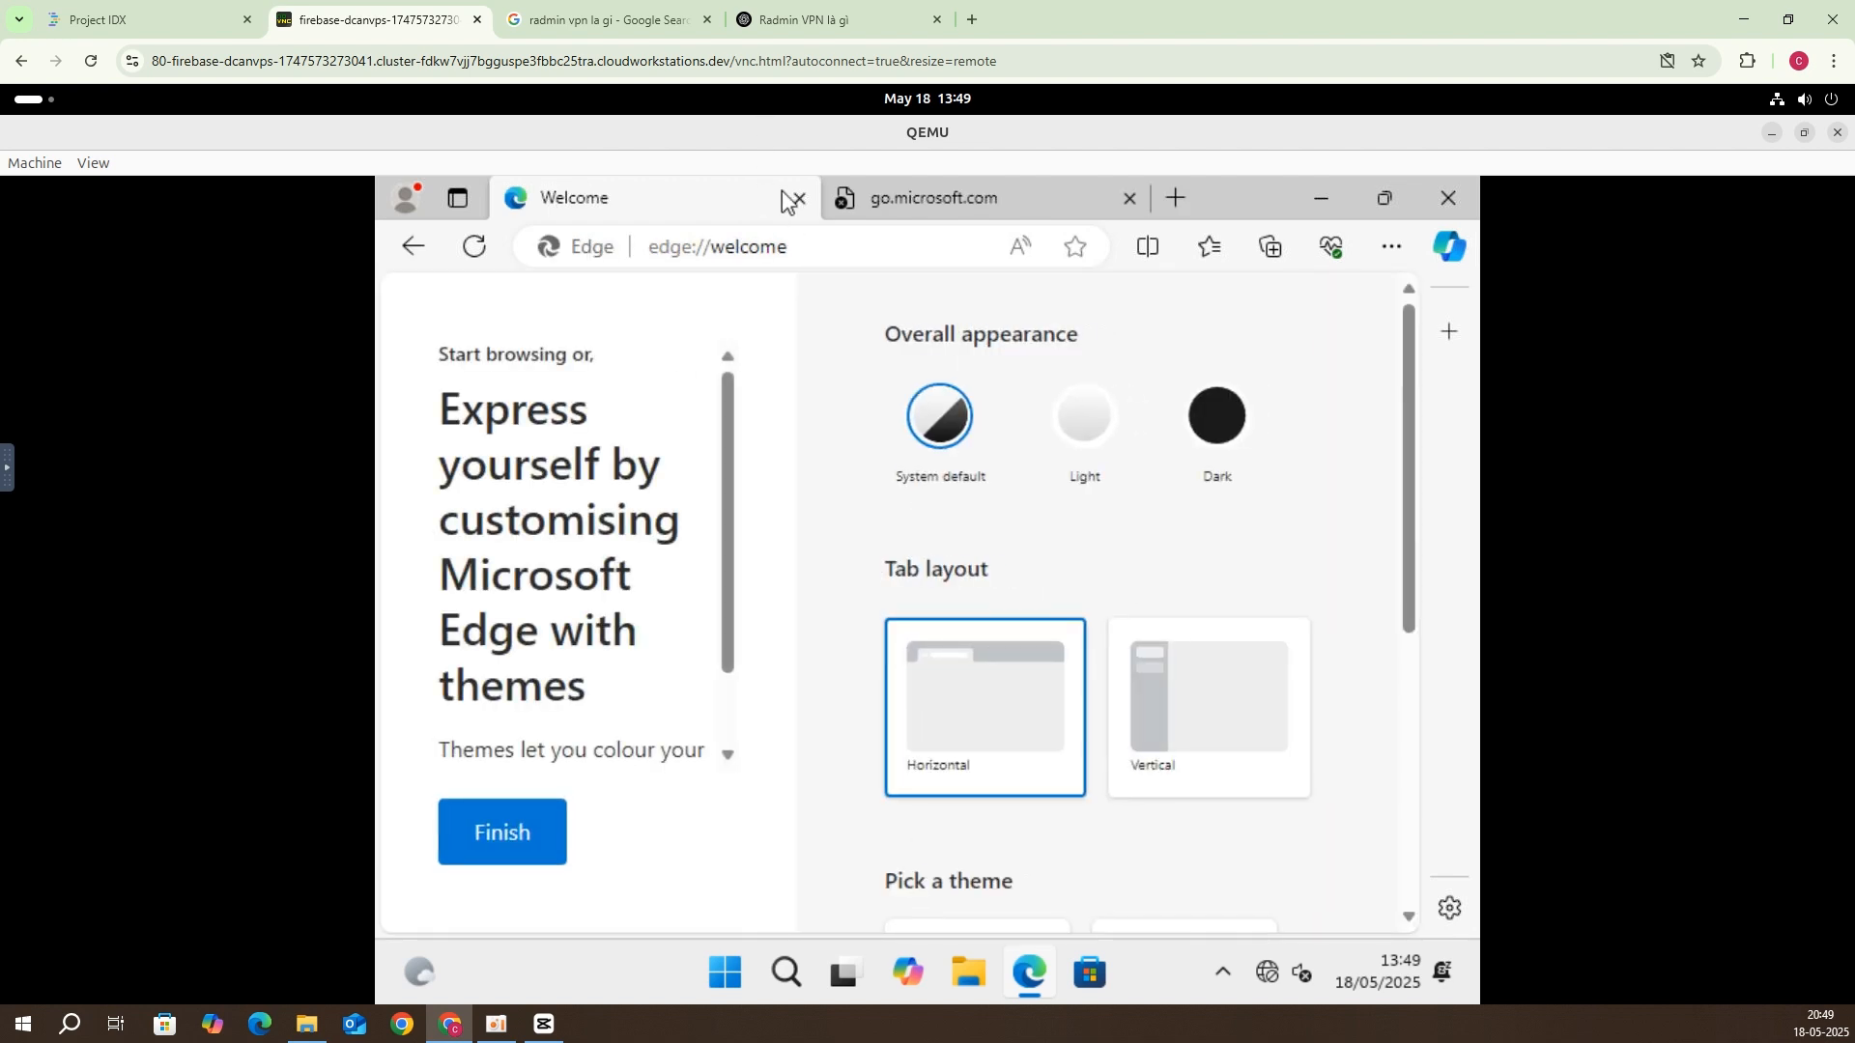
Step: Search for 'radmin vpn' from the Edge address bar
{"action": "left_click", "coordinate": [922, 246]}
{"action": "type", "text": "re"}
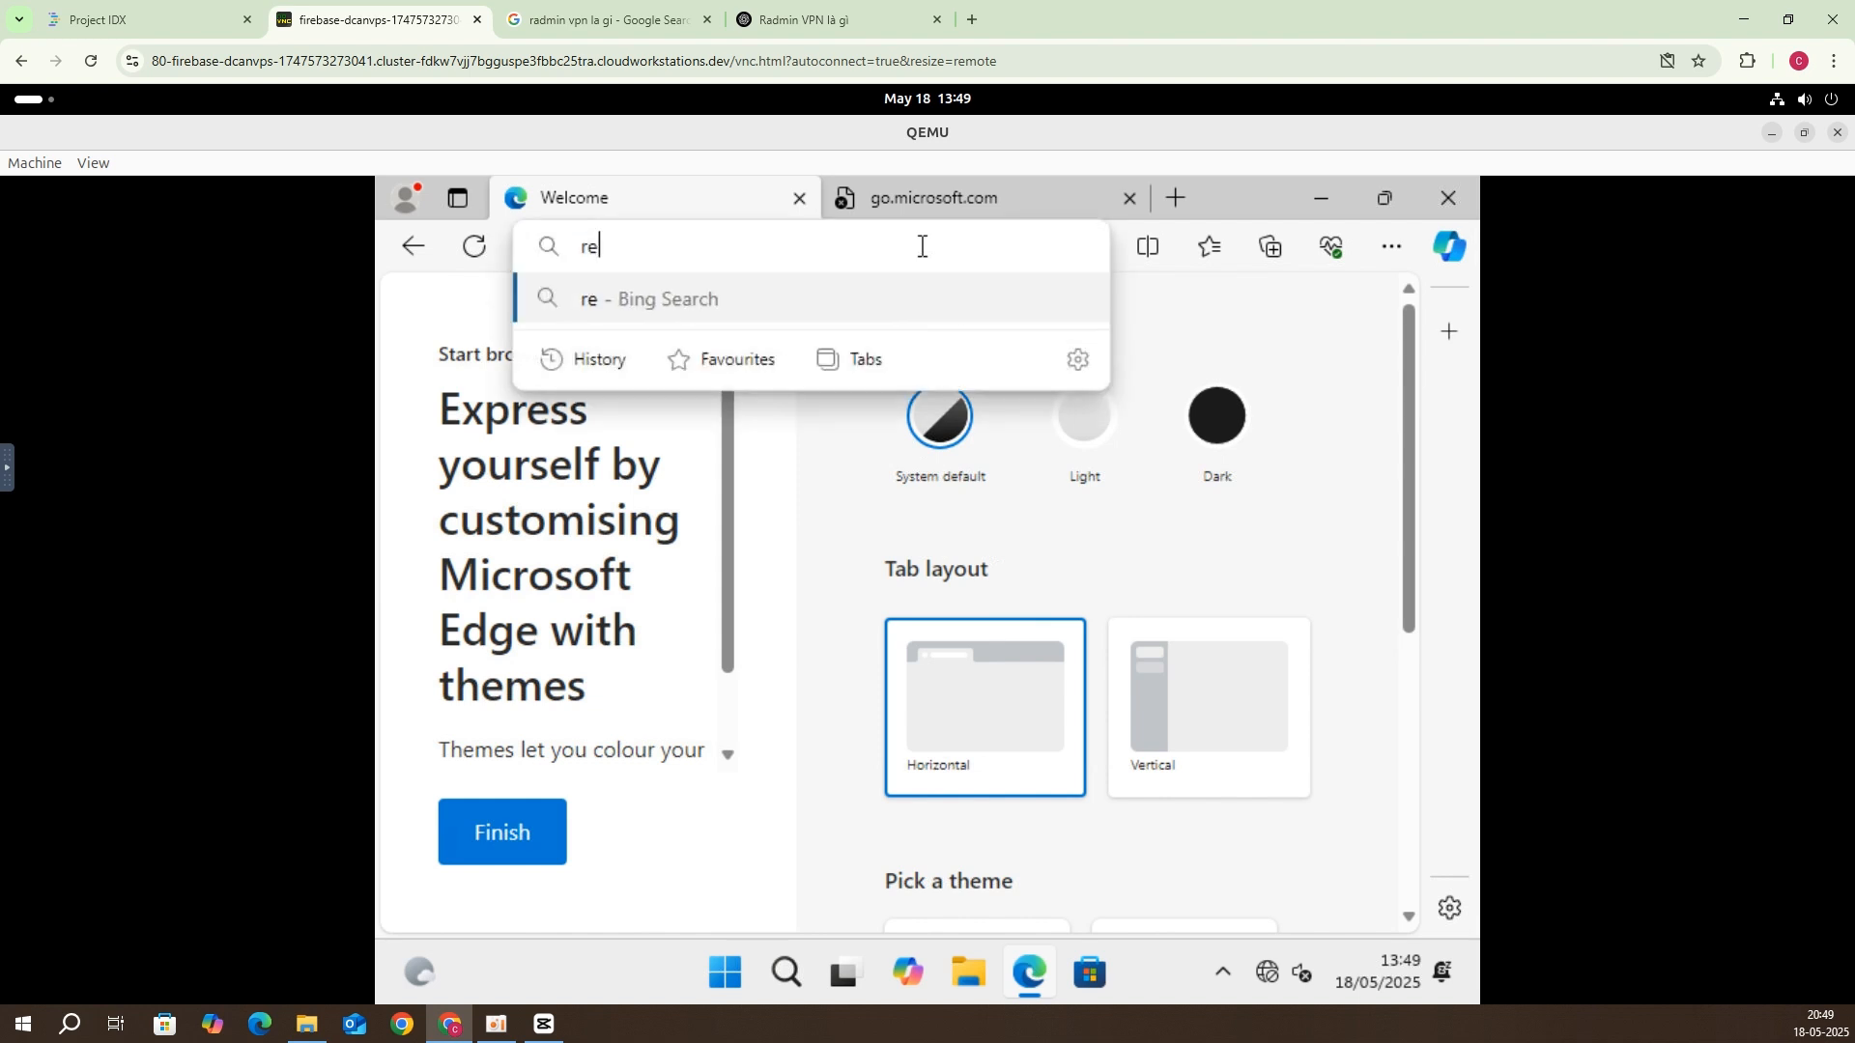
{"action": "key", "text": "BackSpace"}
{"action": "key", "text": "BackSpace"}
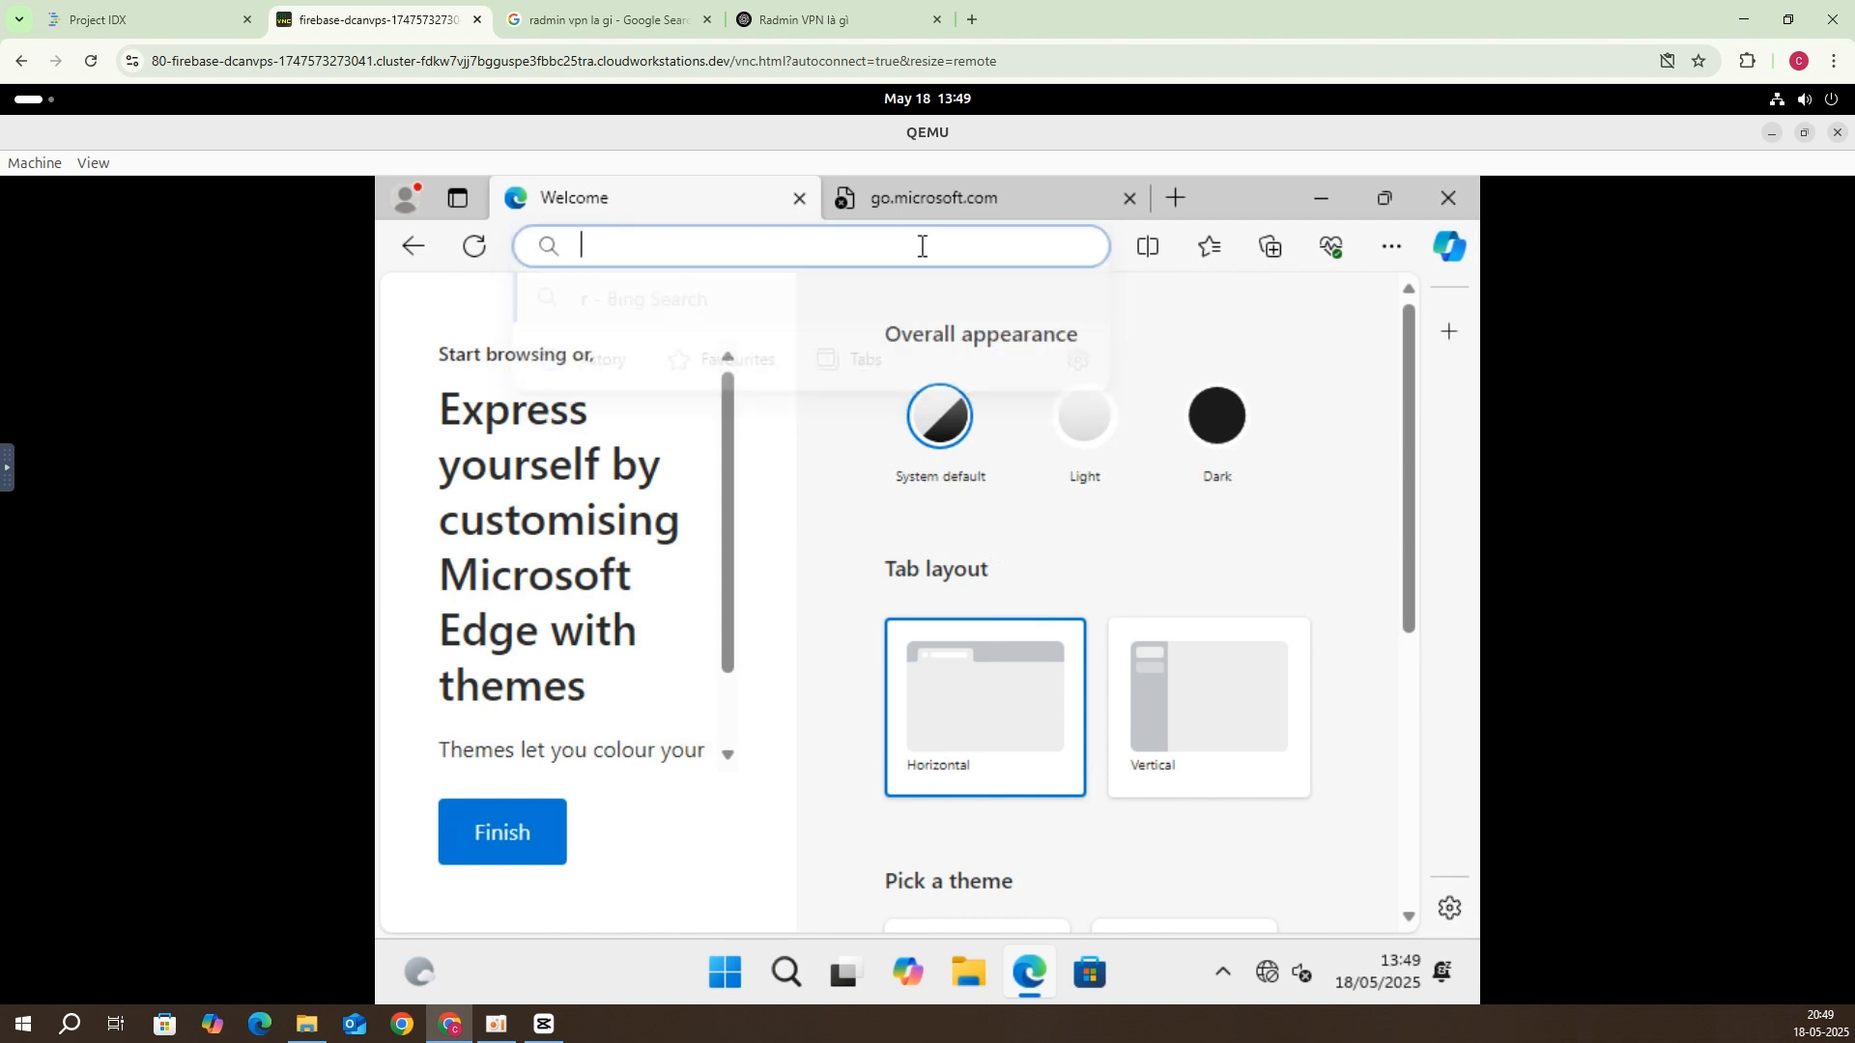
{"action": "type", "text": "rad"}
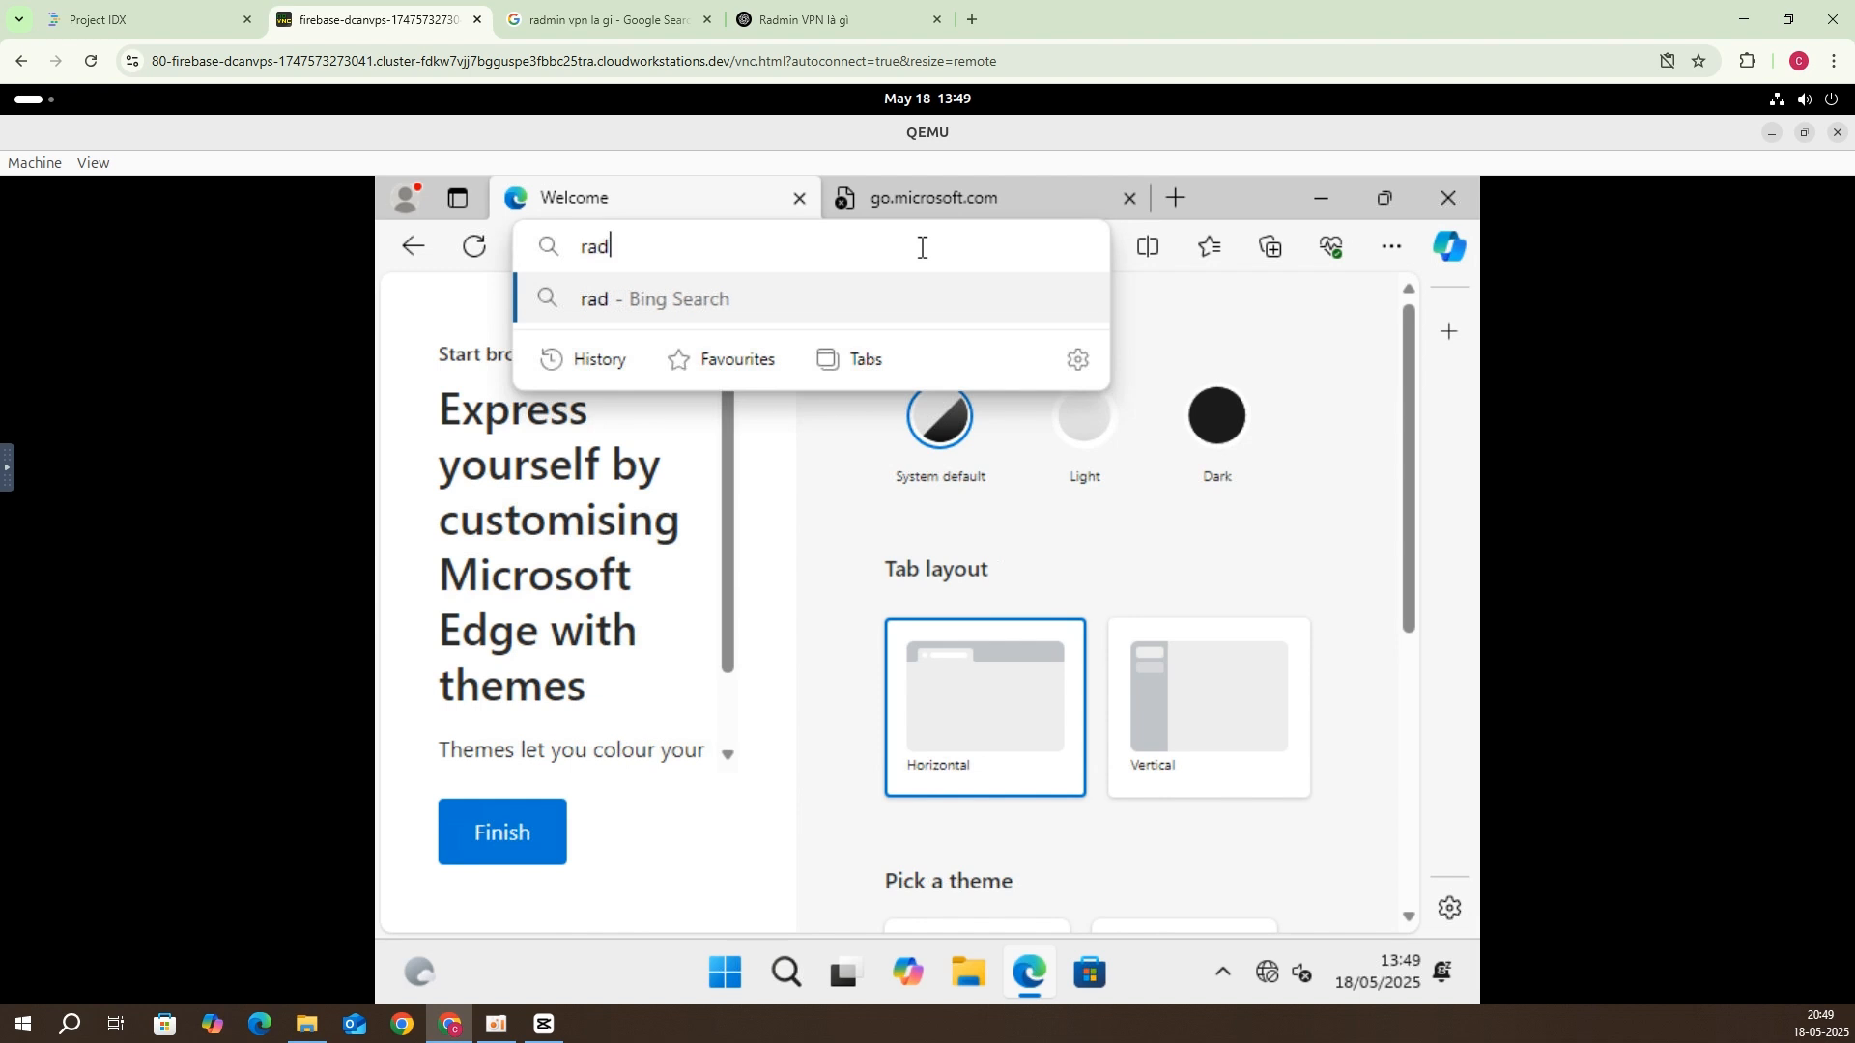
{"action": "type", "text": "min vpn"}
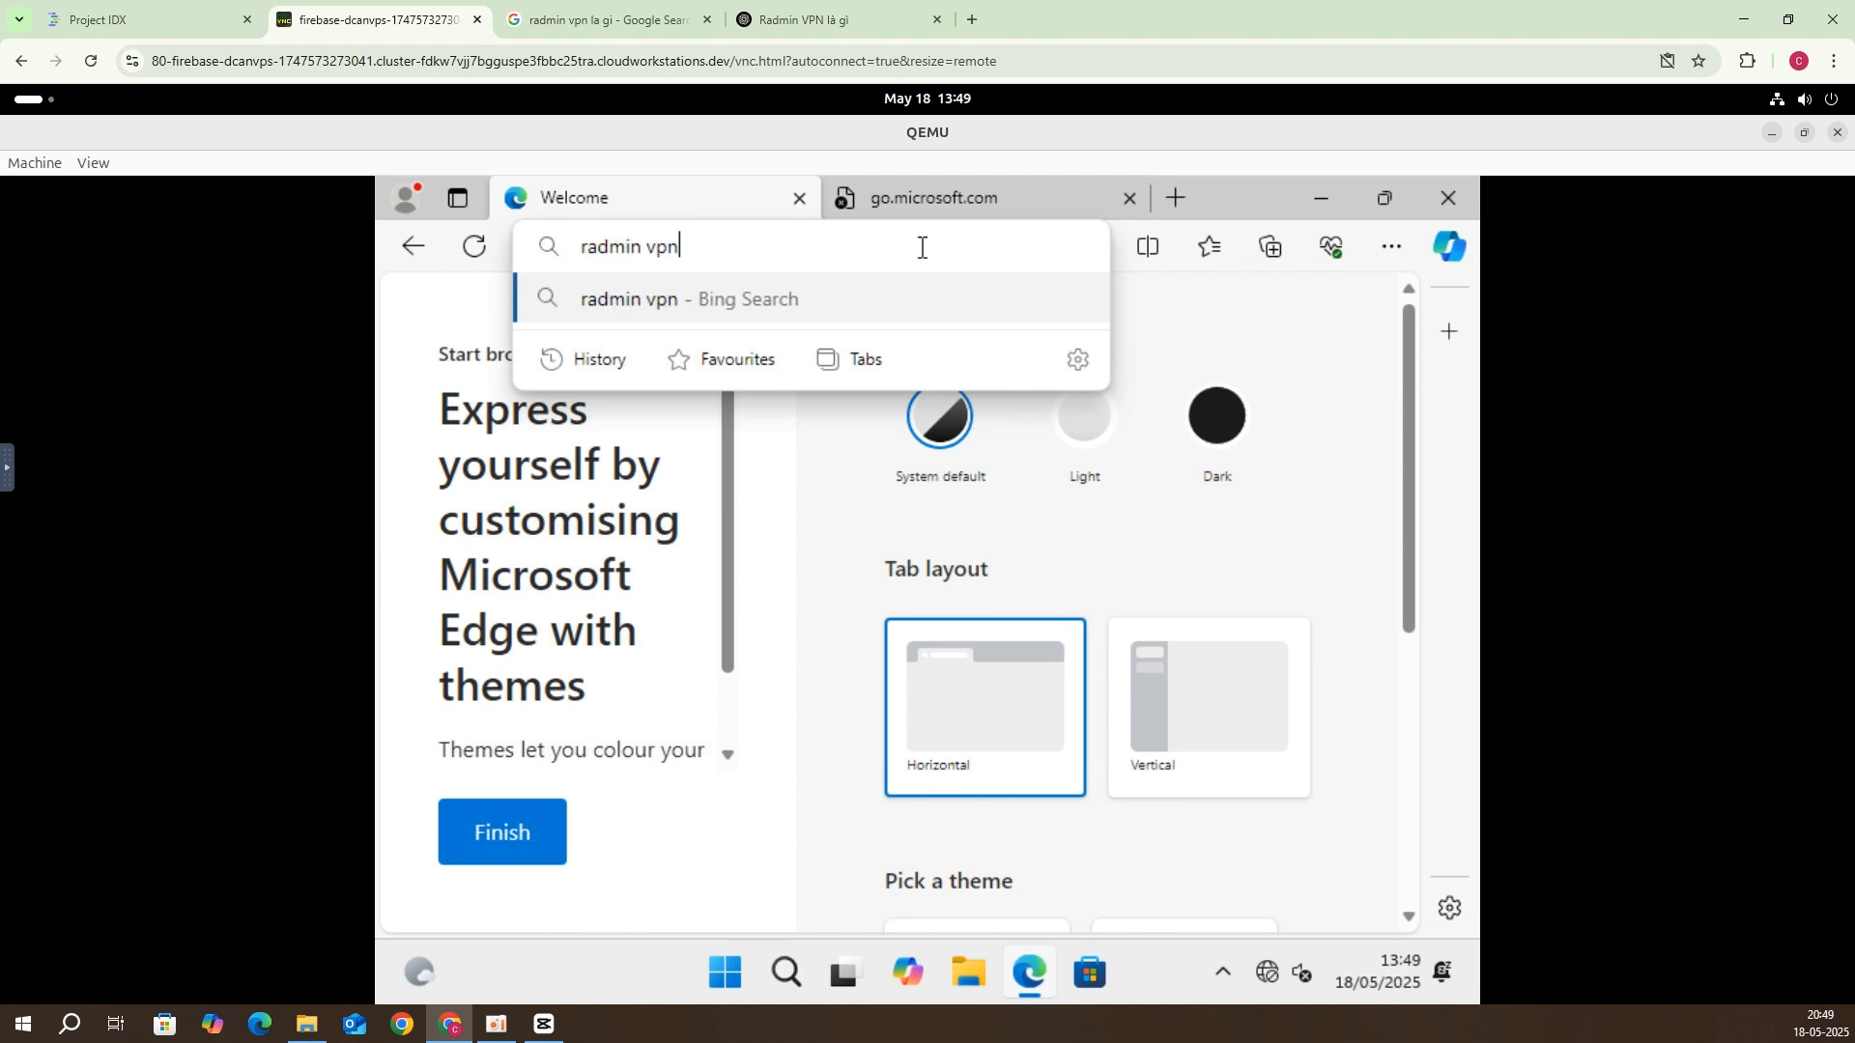
{"action": "key", "text": "Return"}
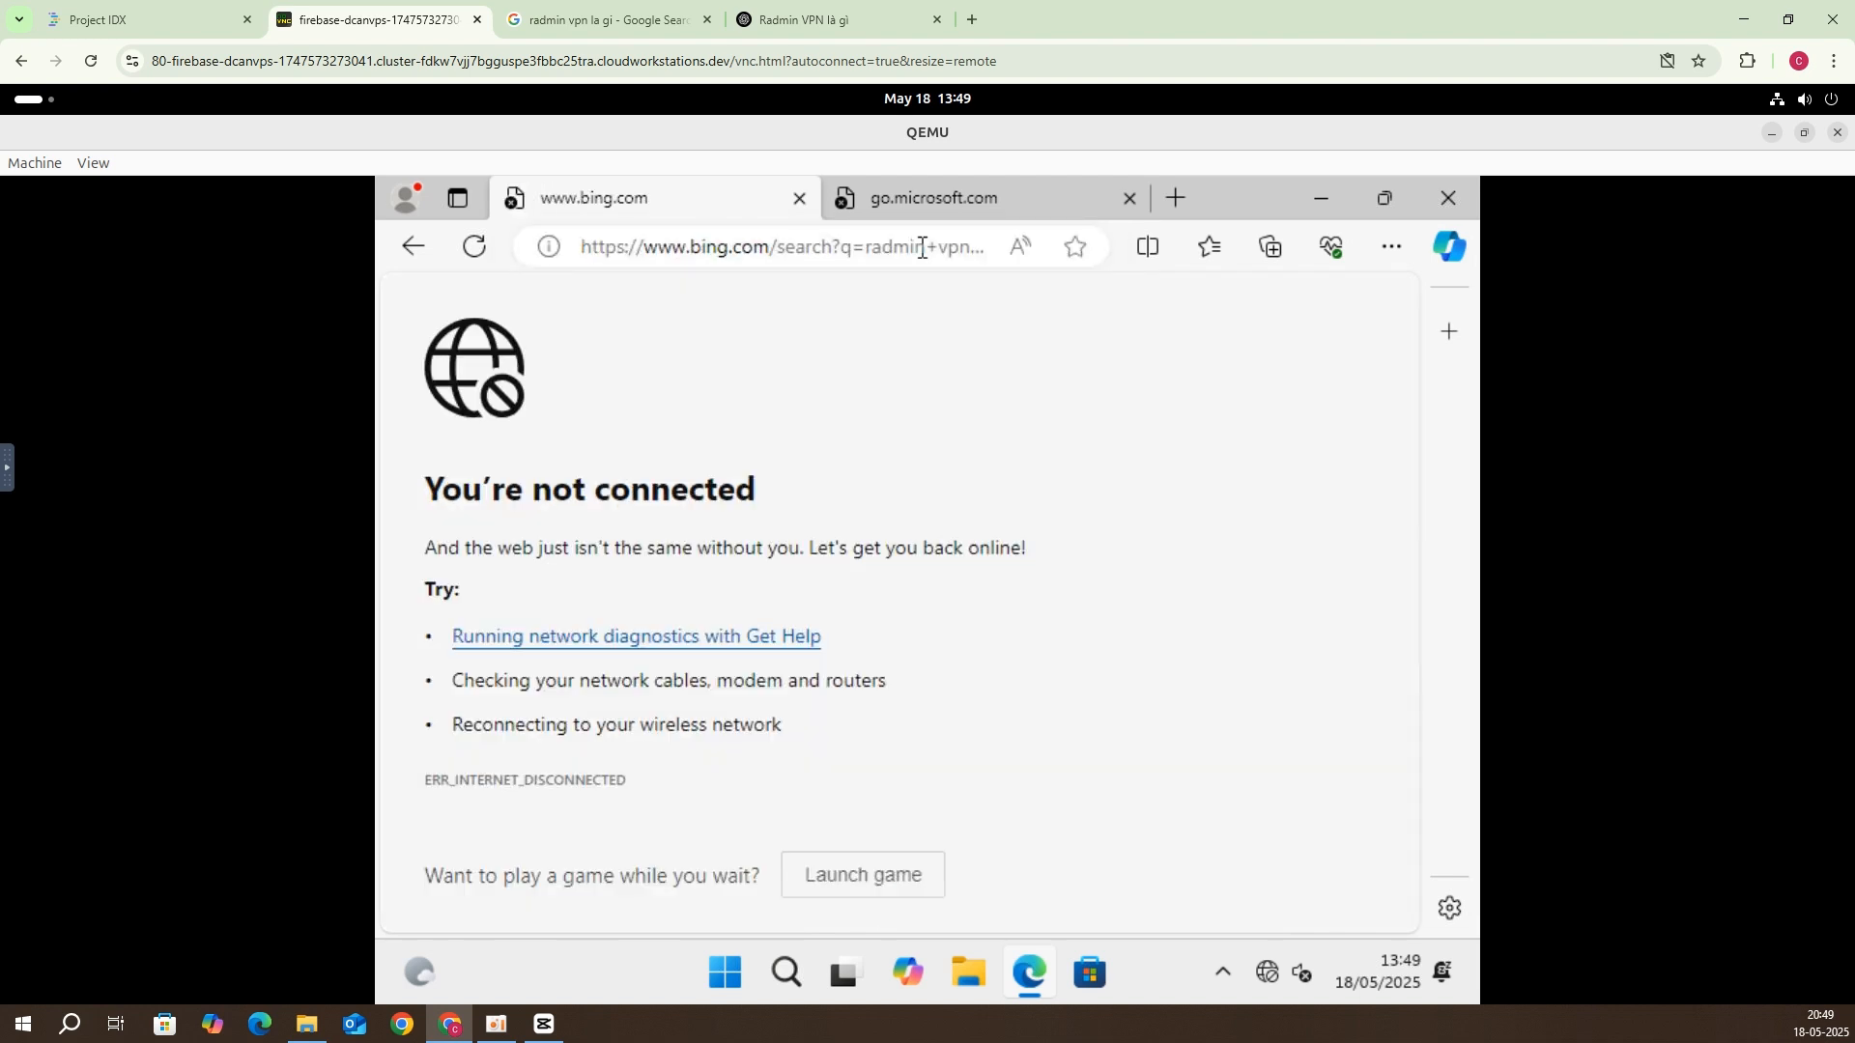
Step: Launch virtio-win-gt-x64 from the virtio-win CD drive (E:)
{"action": "left_click", "coordinate": [1343, 198]}
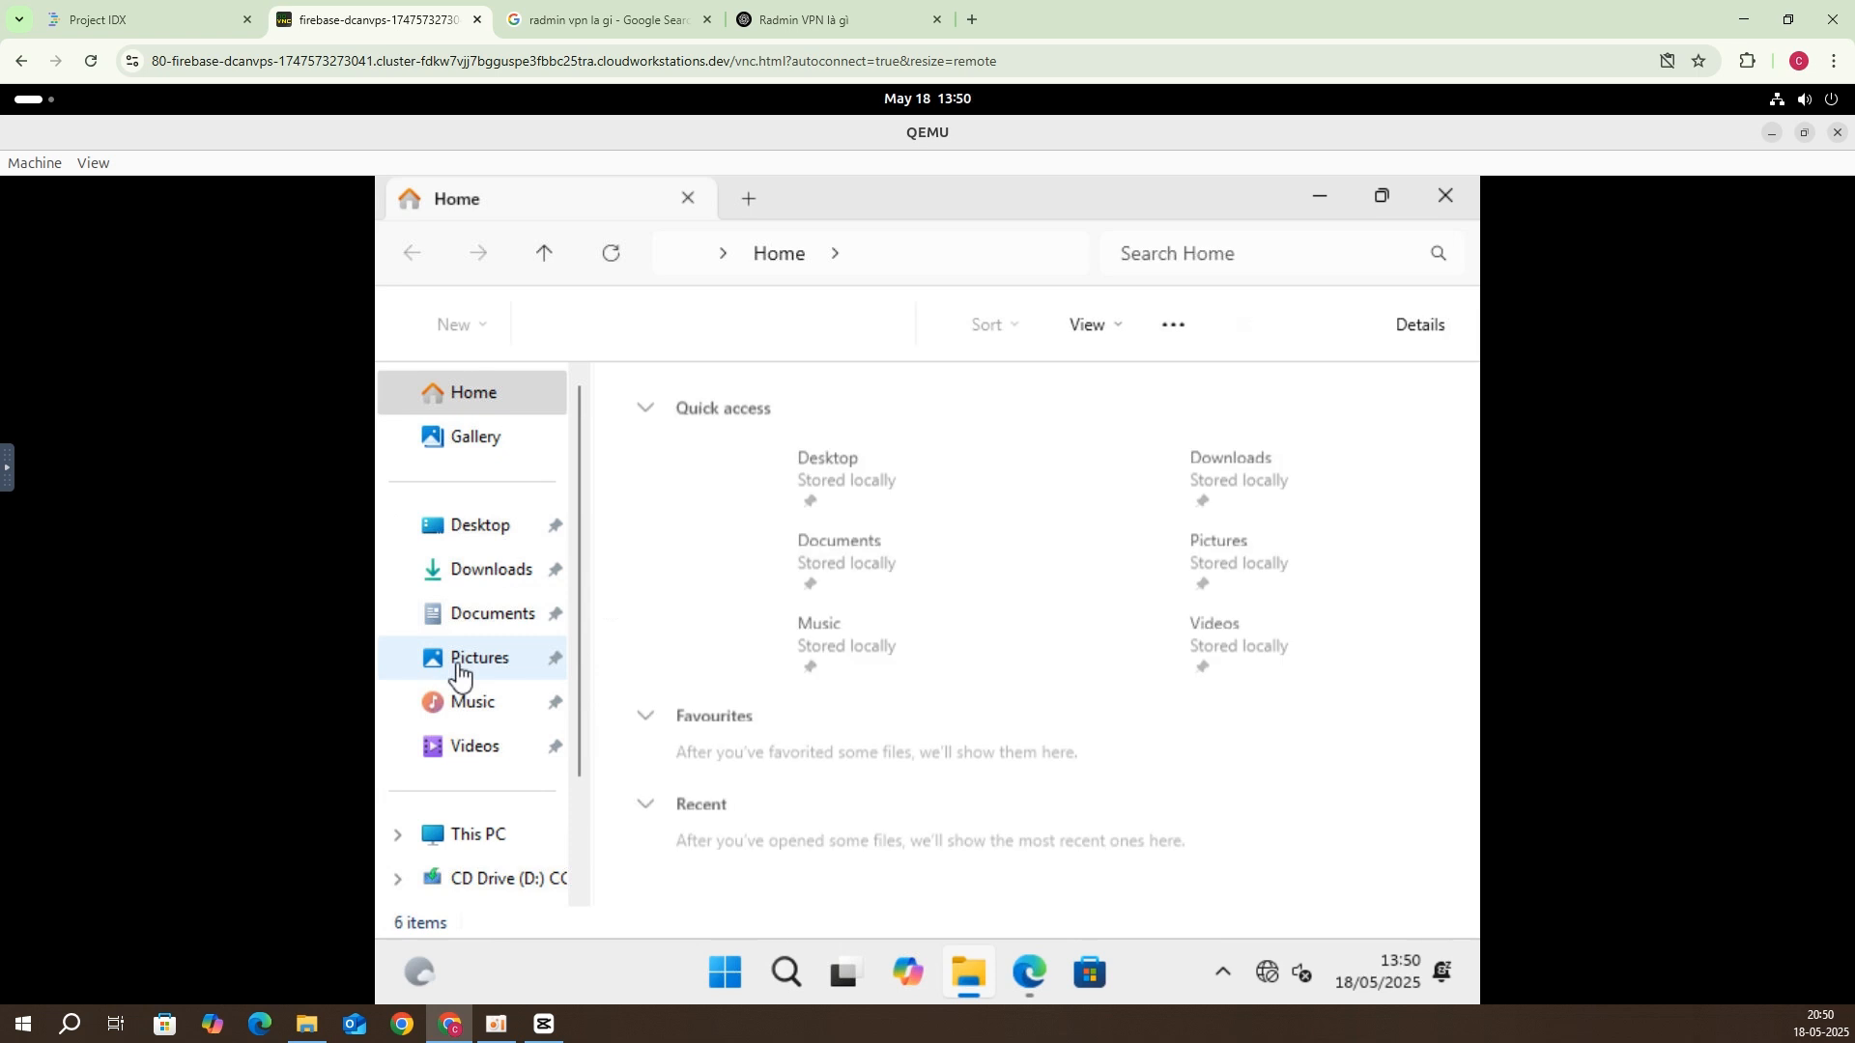
{"action": "scroll", "coordinate": [458, 672], "scroll_direction": "down", "scroll_amount": 2}
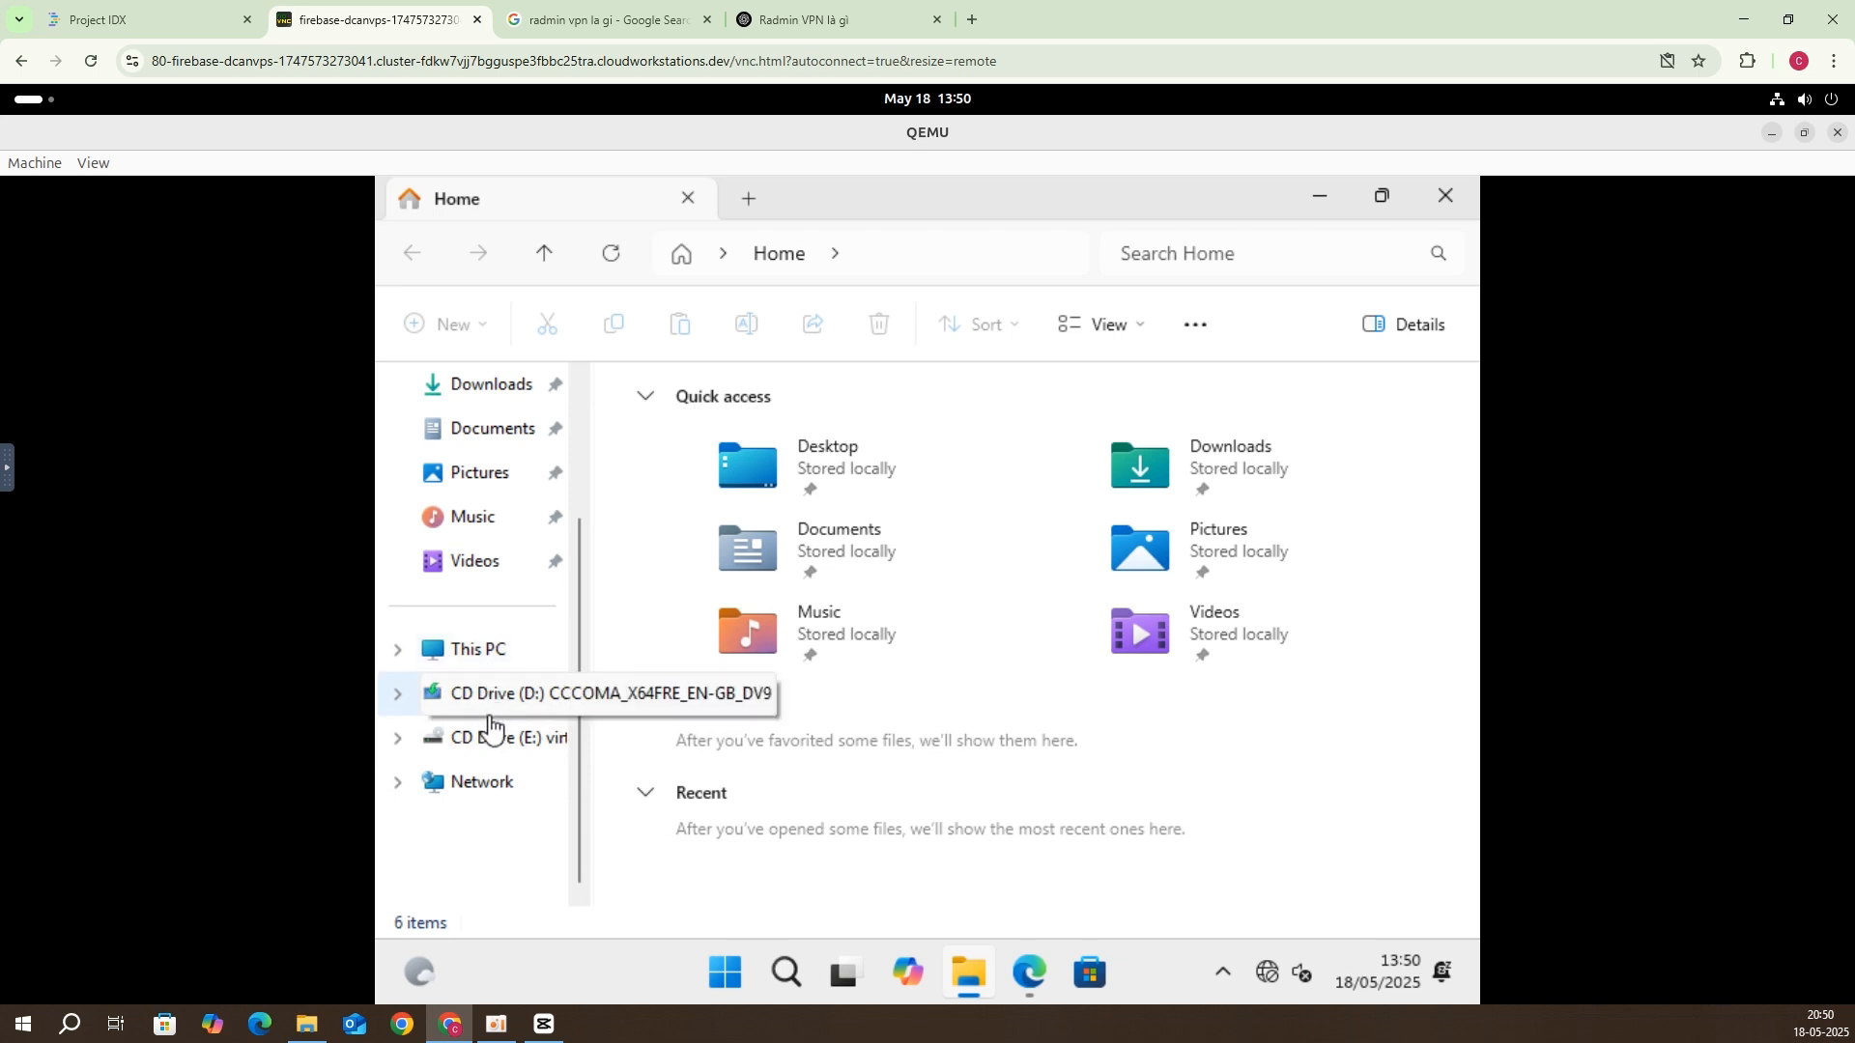
{"action": "left_click", "coordinate": [491, 746]}
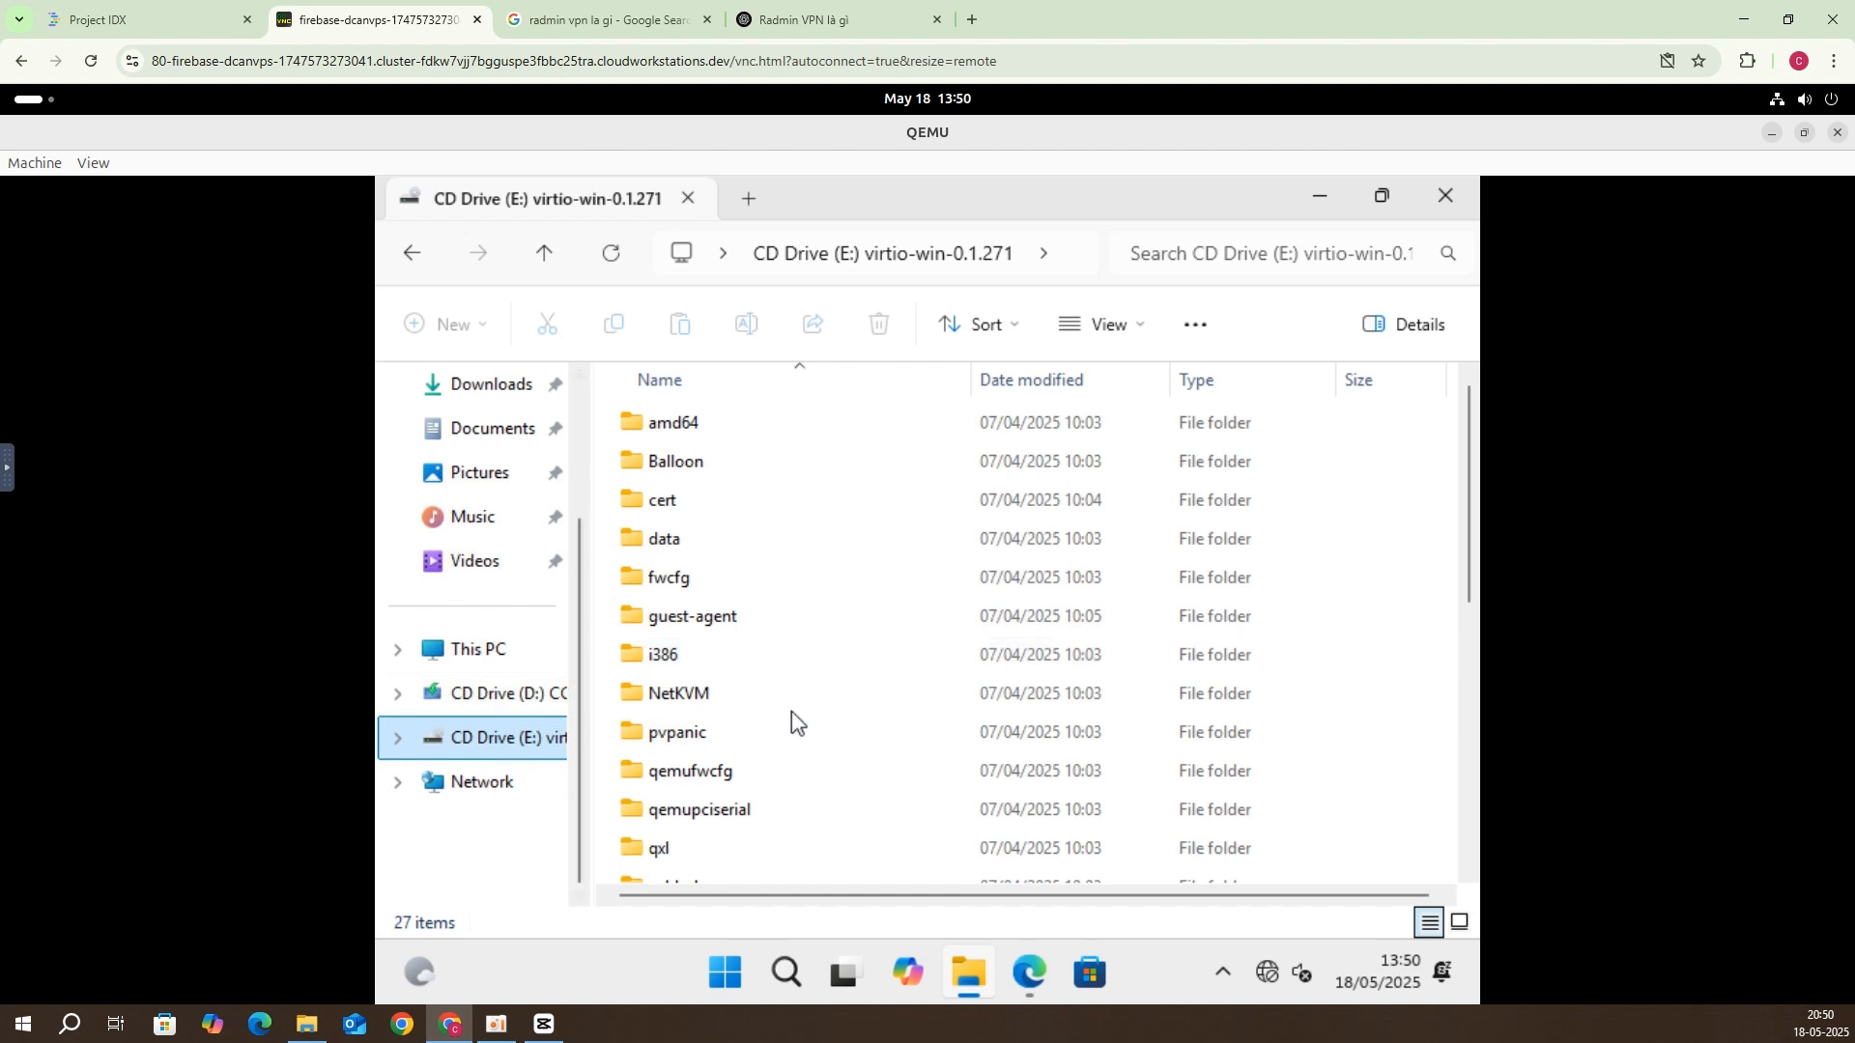
{"action": "scroll", "coordinate": [791, 711], "scroll_direction": "down", "scroll_amount": 3}
{"action": "scroll", "coordinate": [791, 712], "scroll_direction": "down", "scroll_amount": 2}
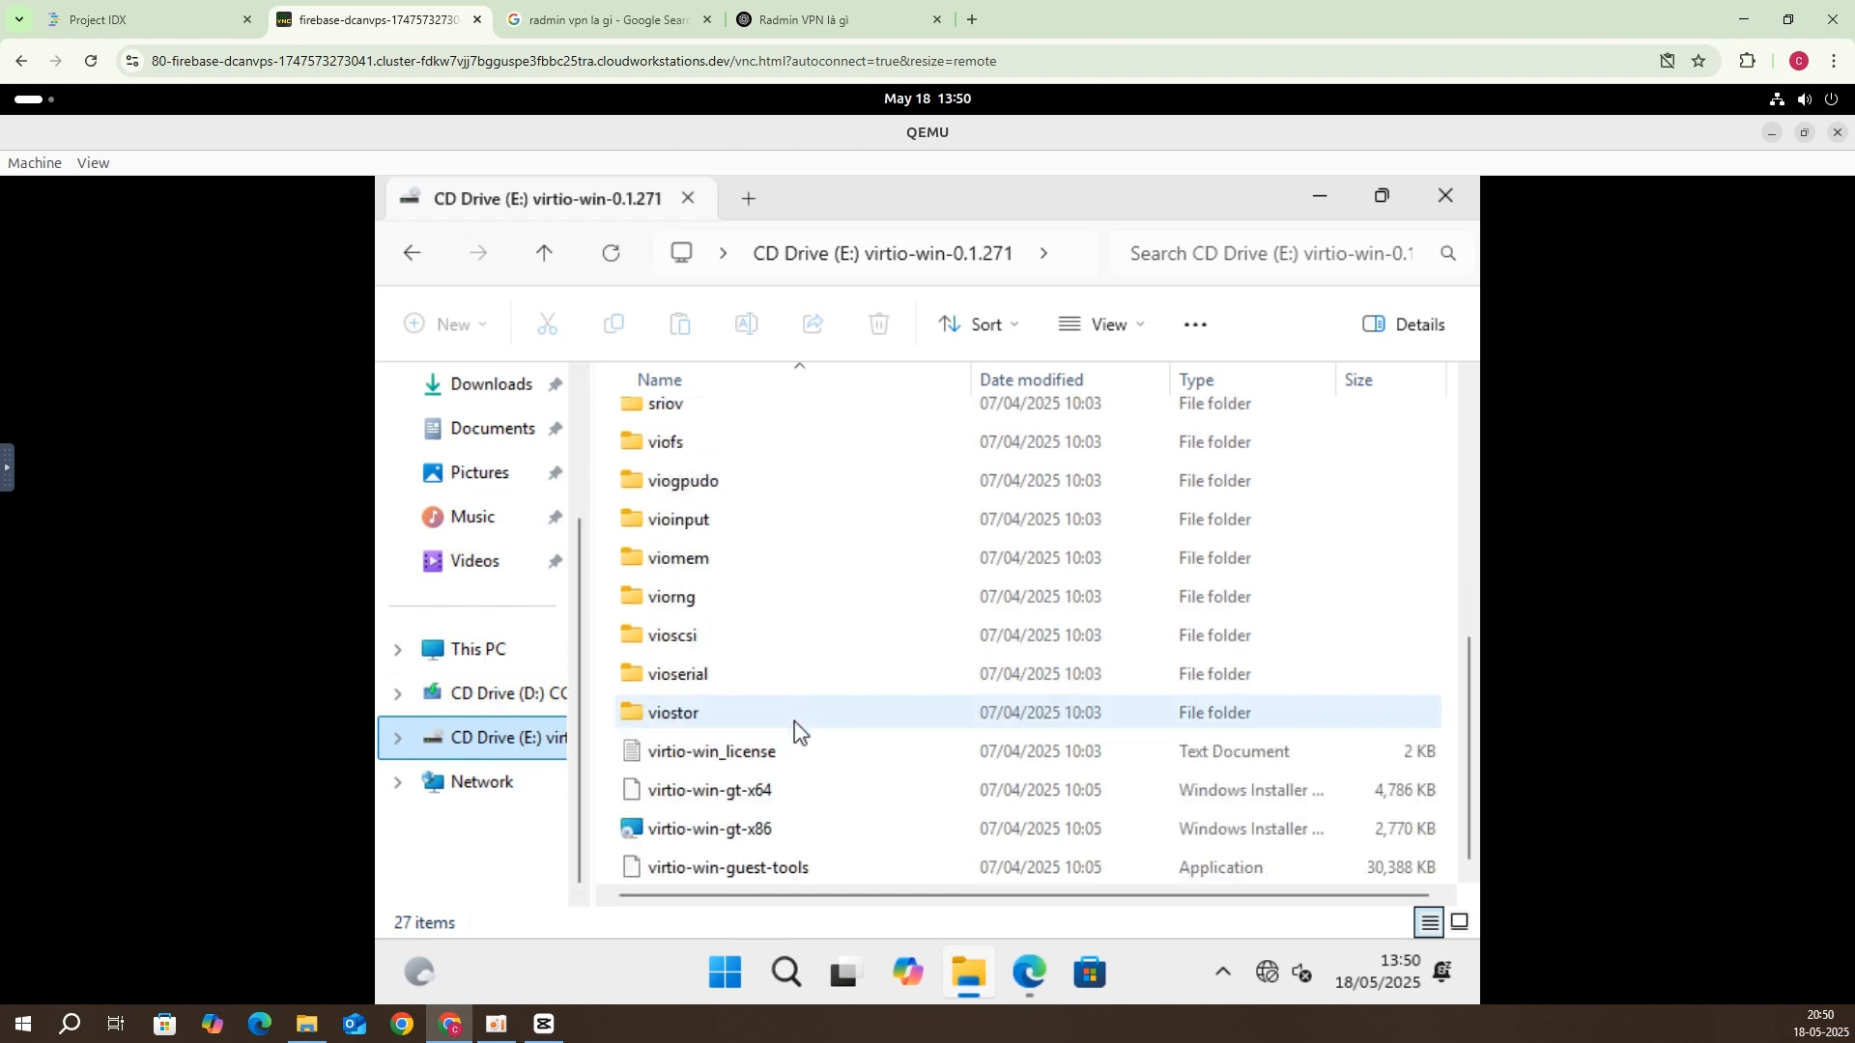
{"action": "double_click", "coordinate": [764, 784]}
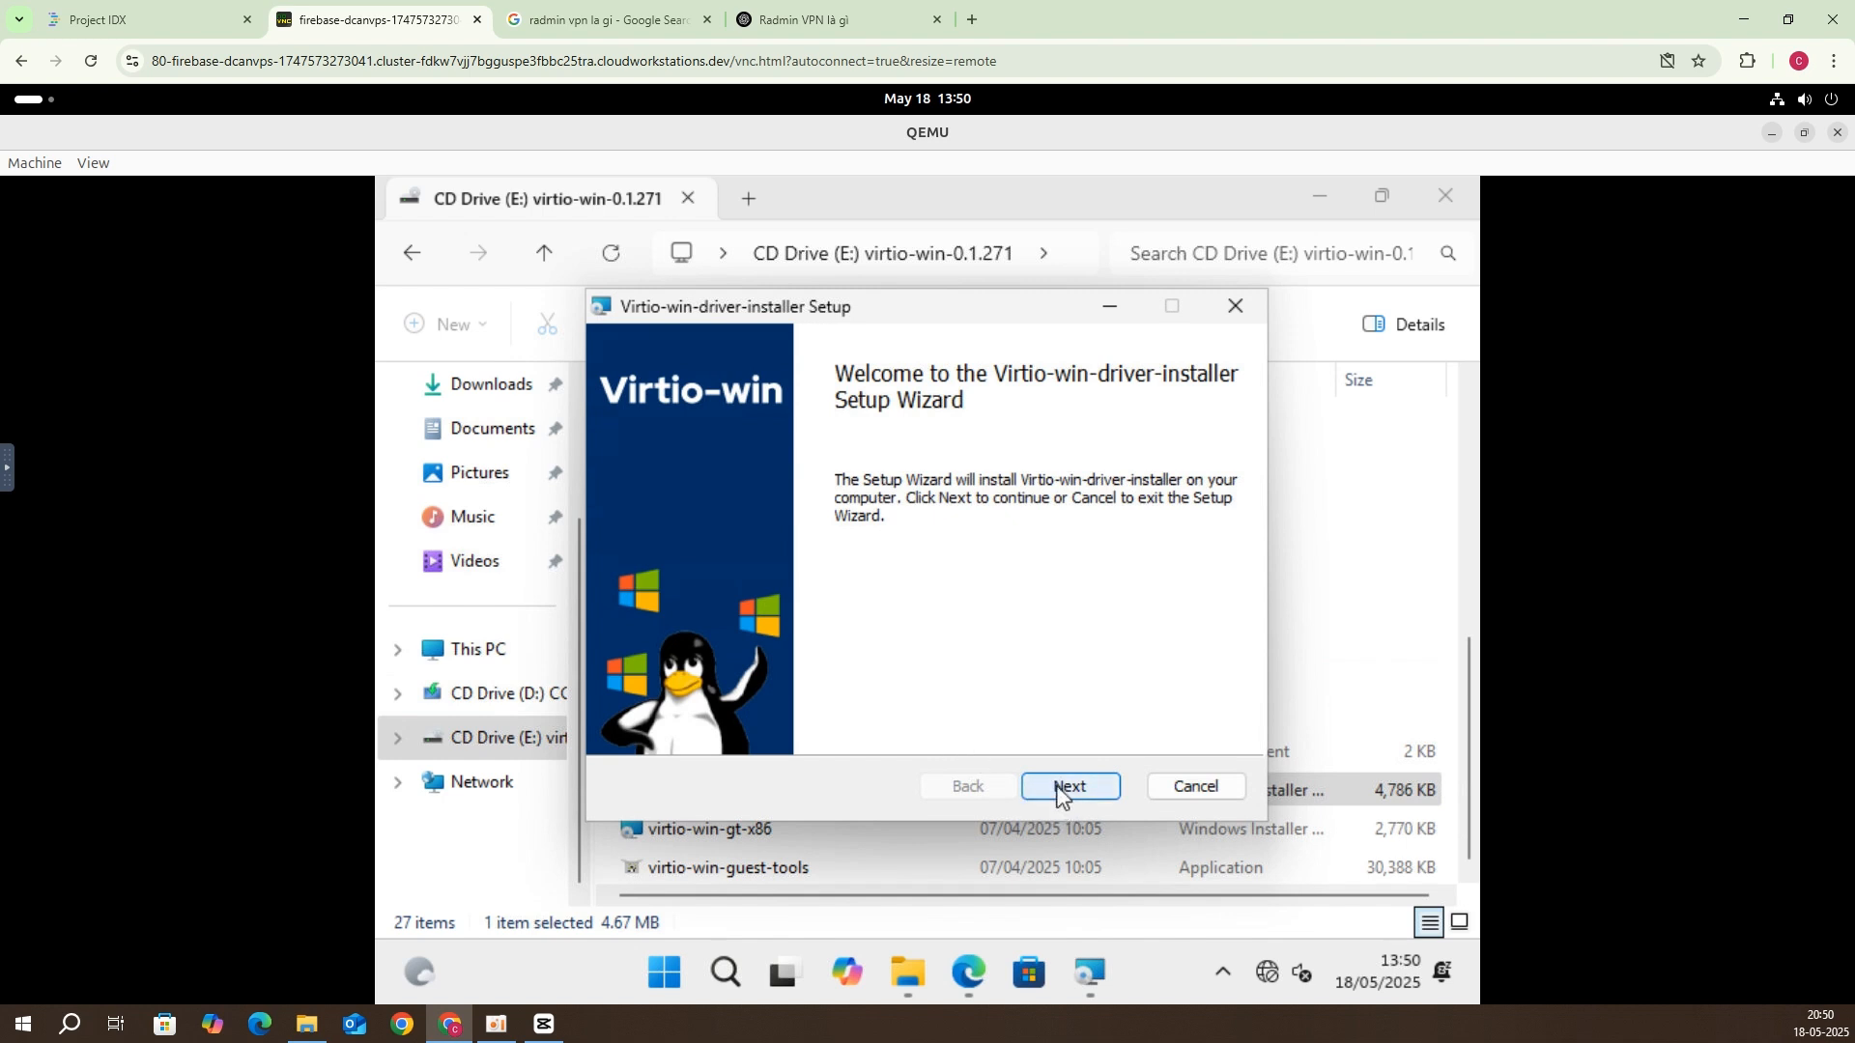
Step: Accept the licence and install the VirtIO drivers with default features
{"action": "left_click", "coordinate": [1059, 794]}
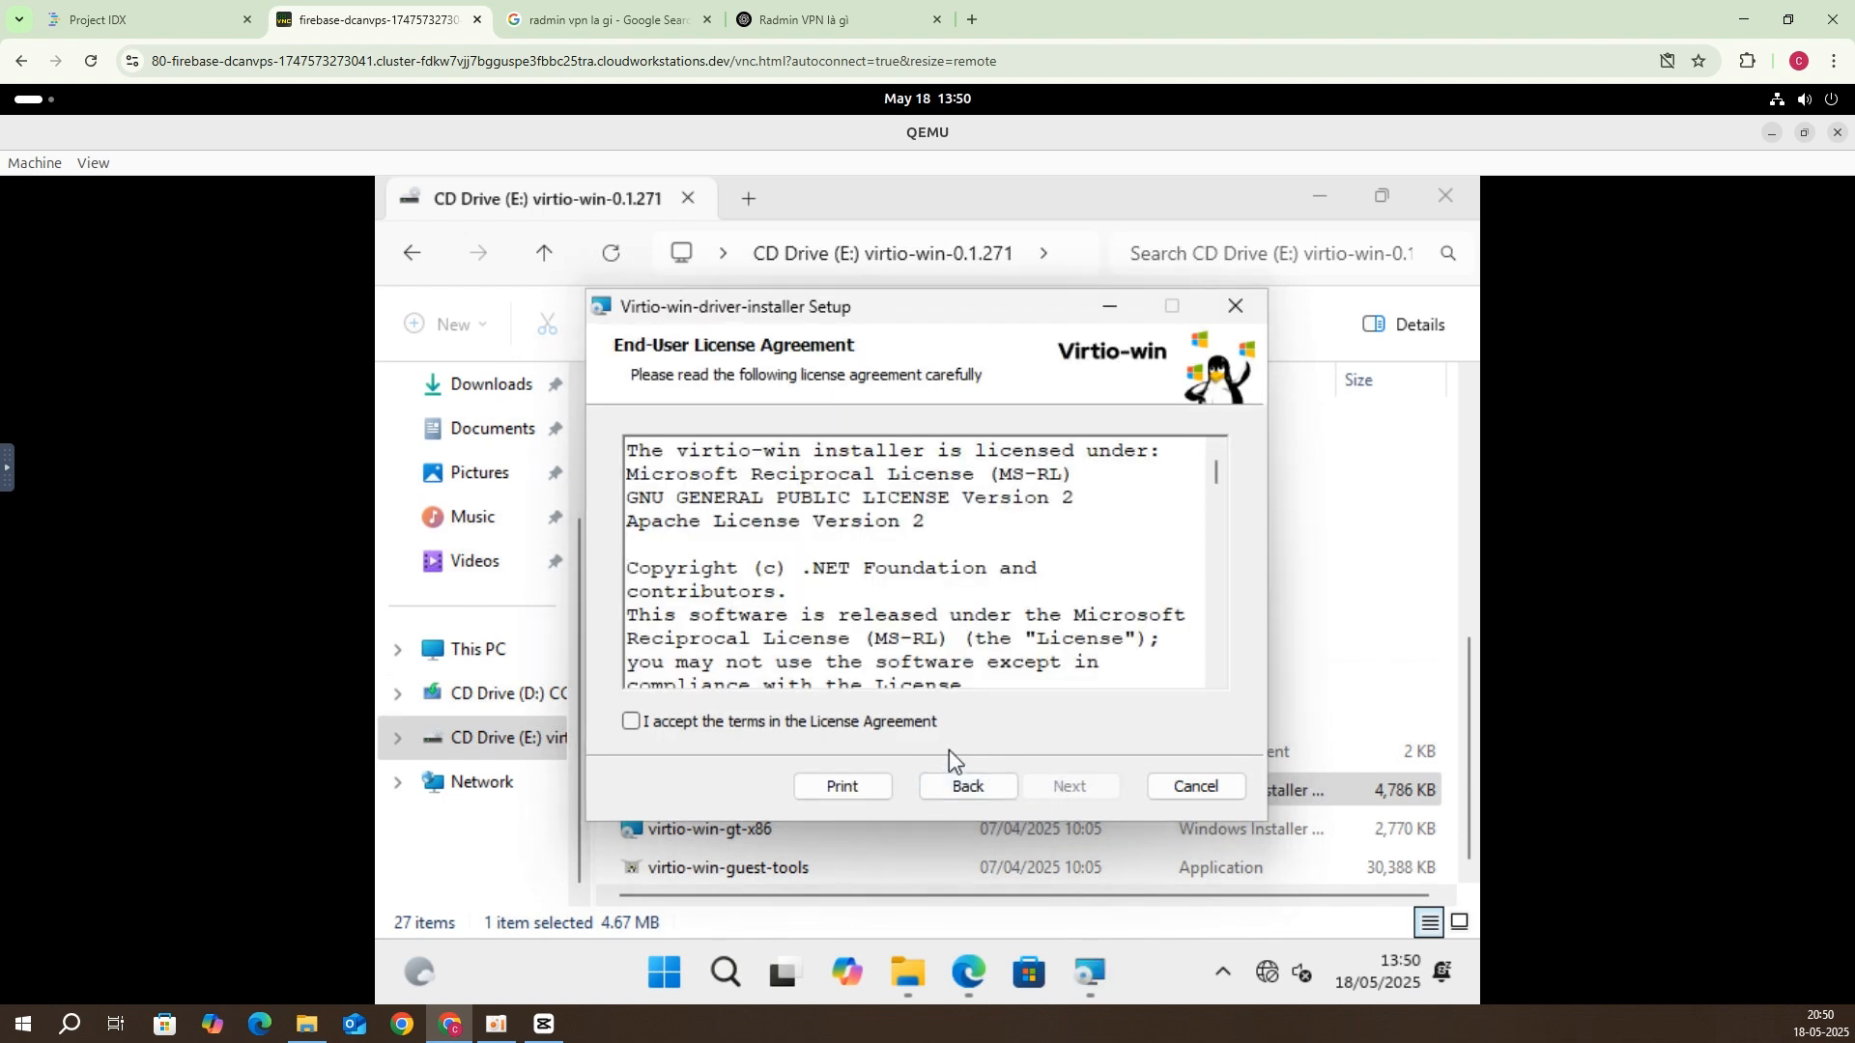
{"action": "left_click", "coordinate": [923, 731]}
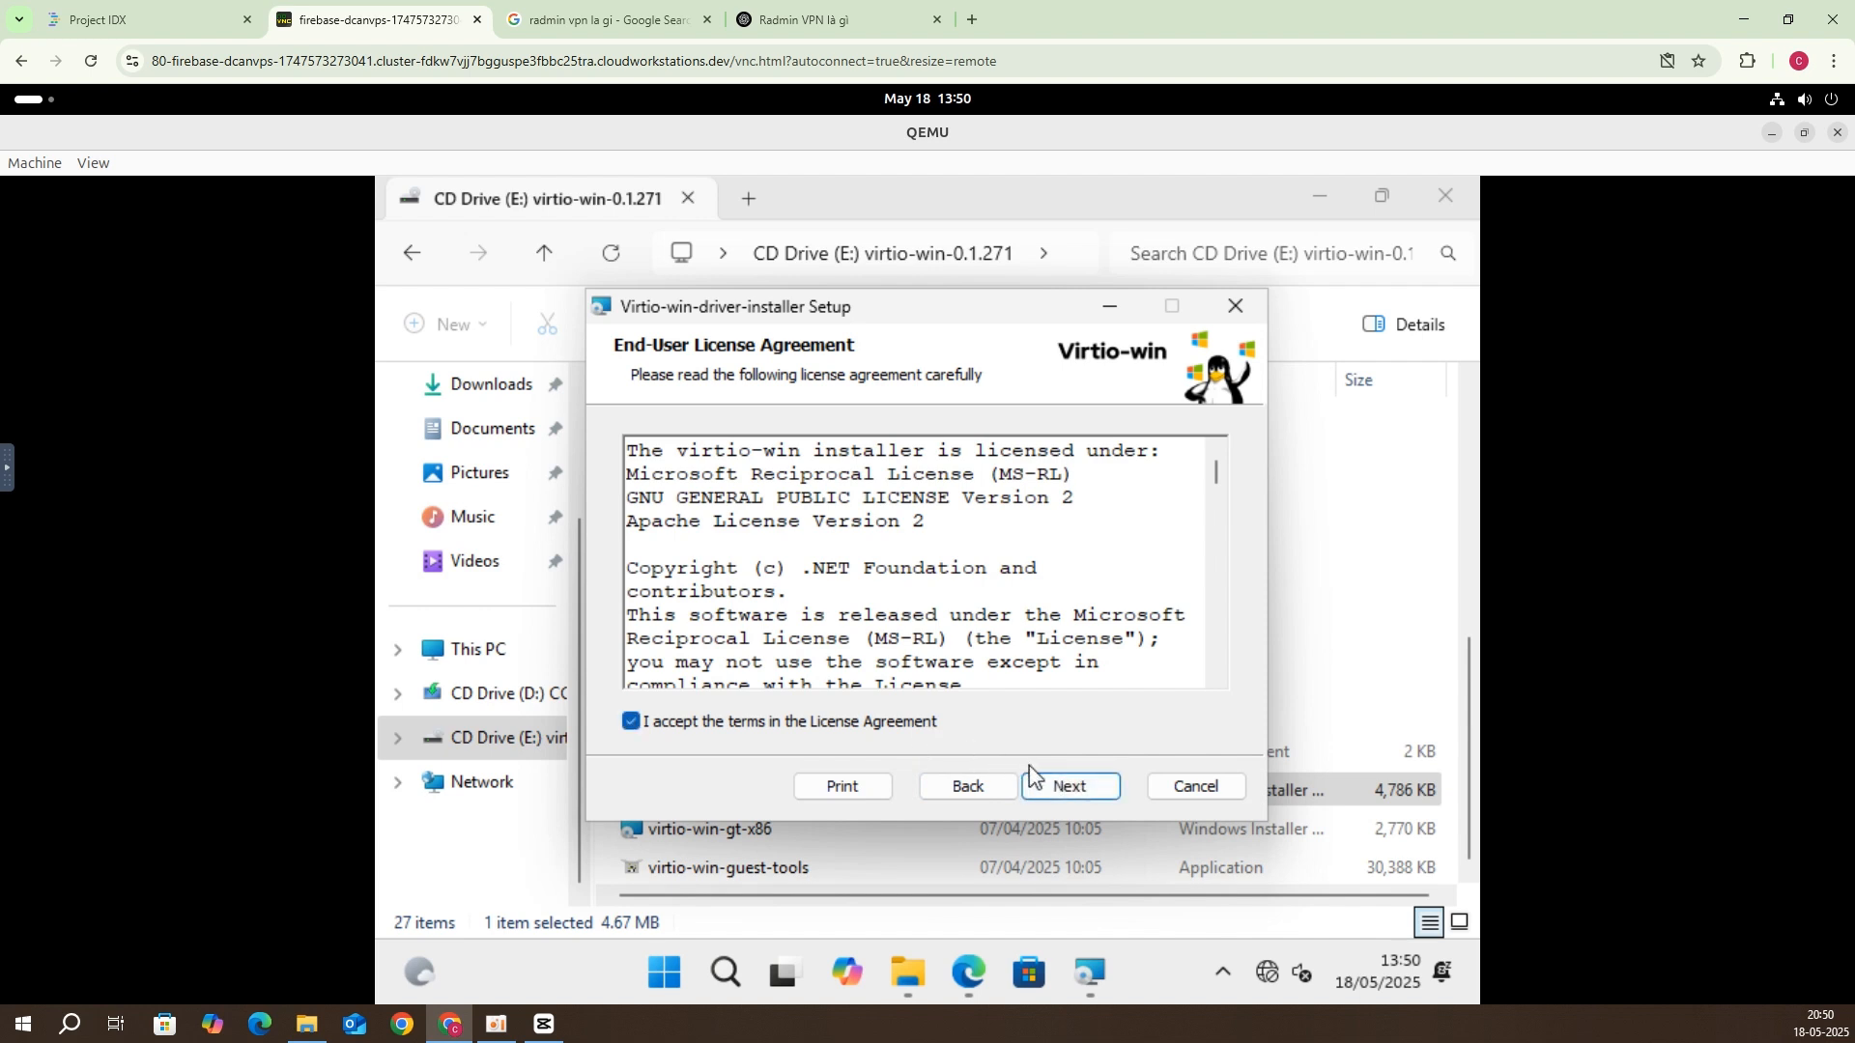
{"action": "left_click", "coordinate": [1060, 788]}
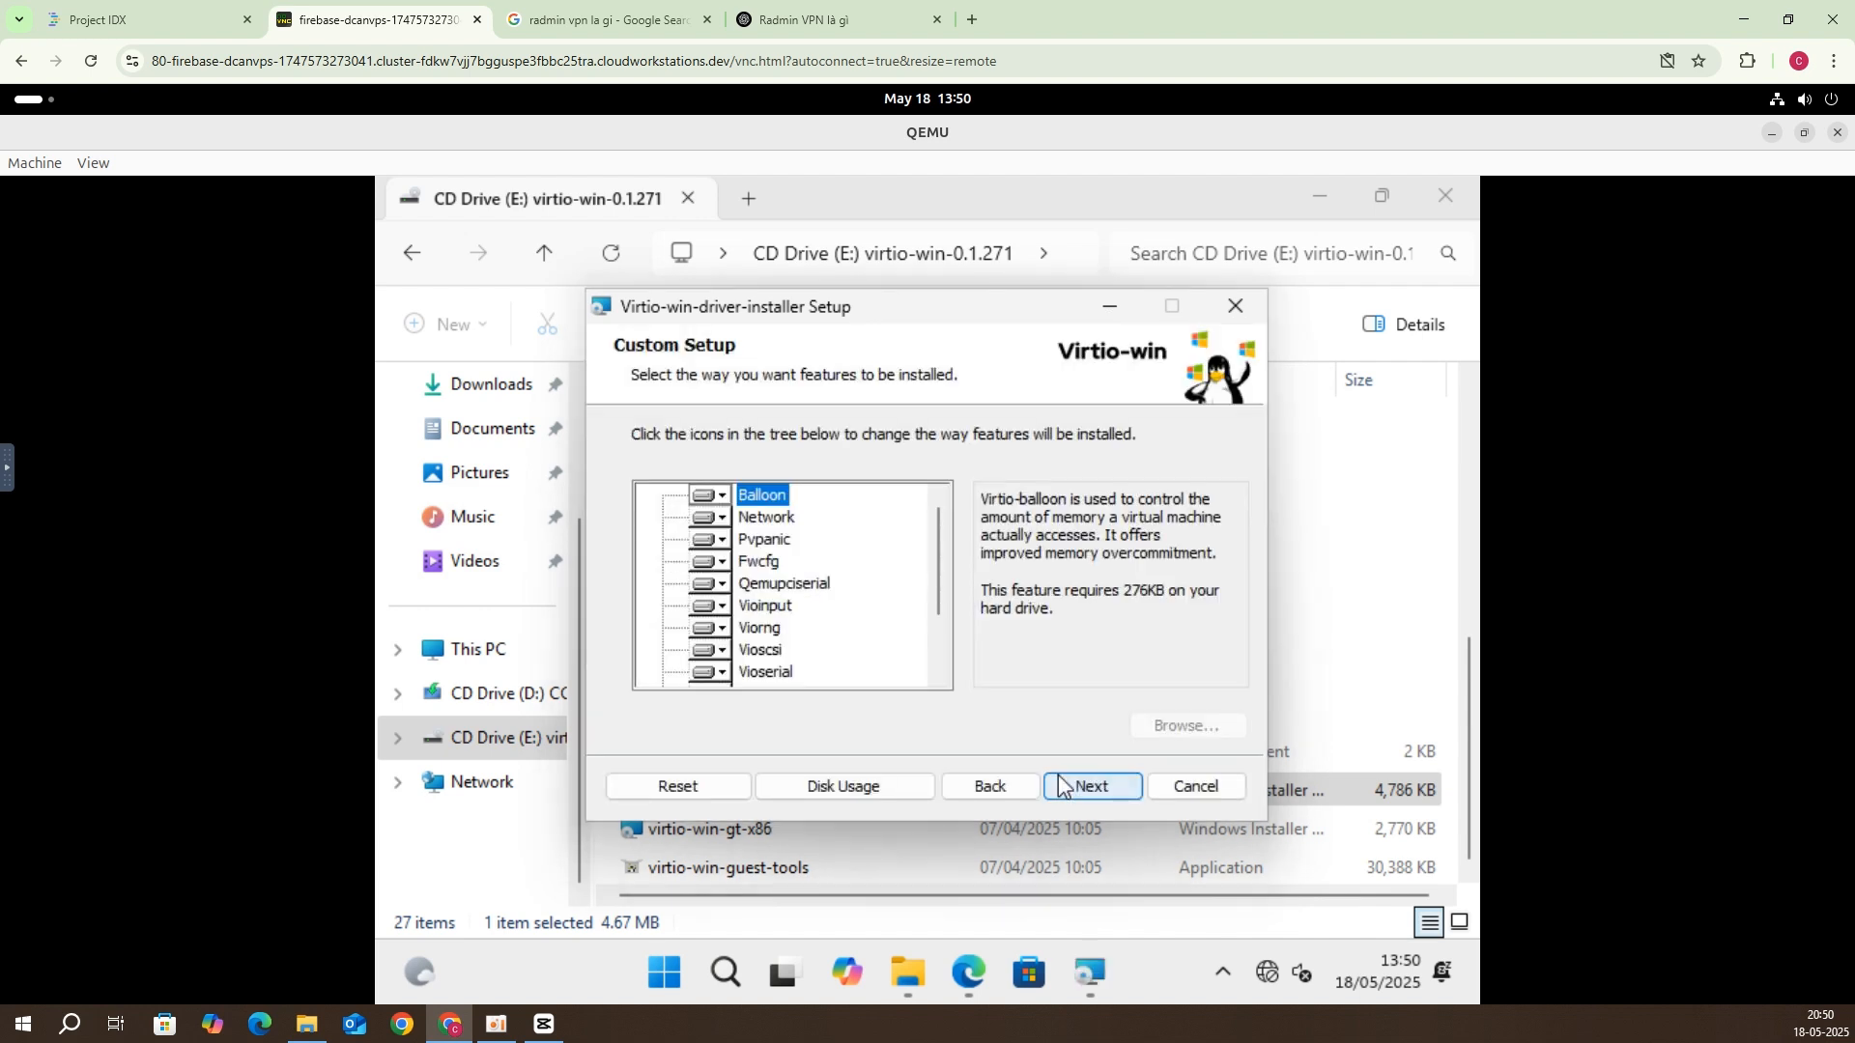
{"action": "left_click", "coordinate": [1060, 787]}
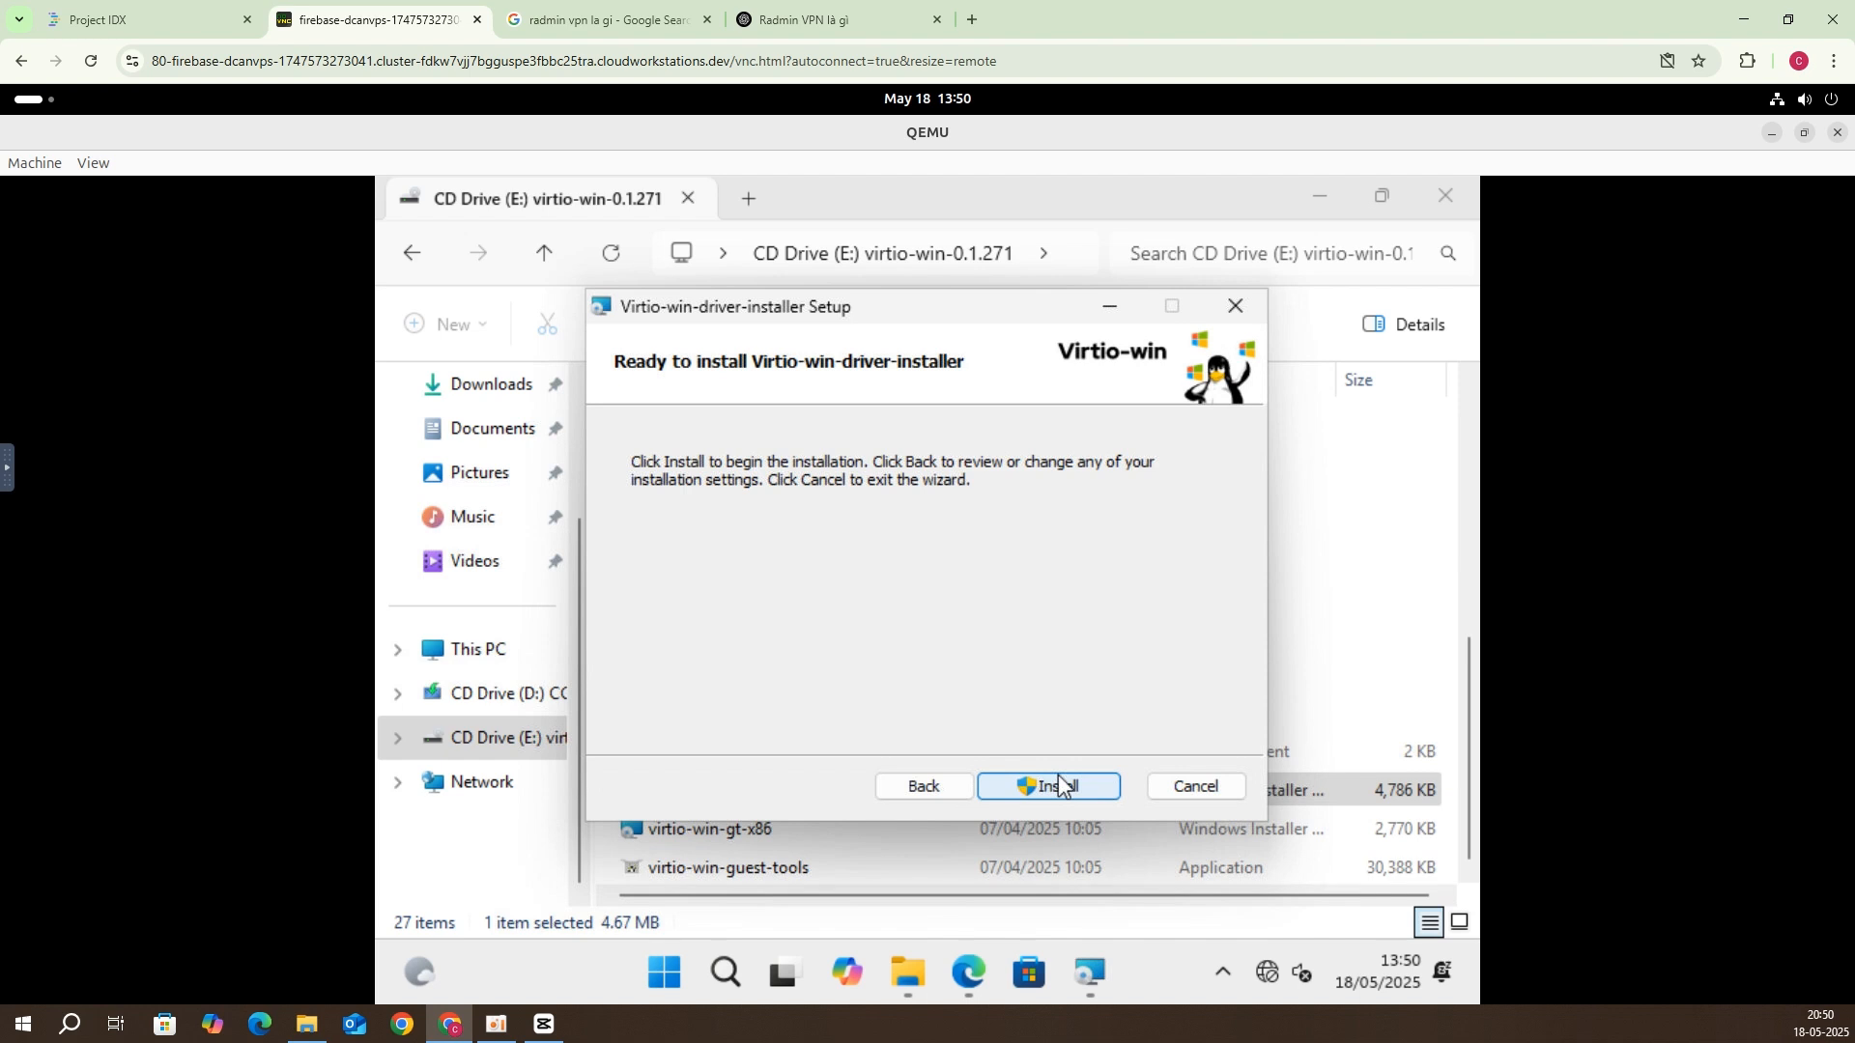
{"action": "left_click", "coordinate": [1058, 785]}
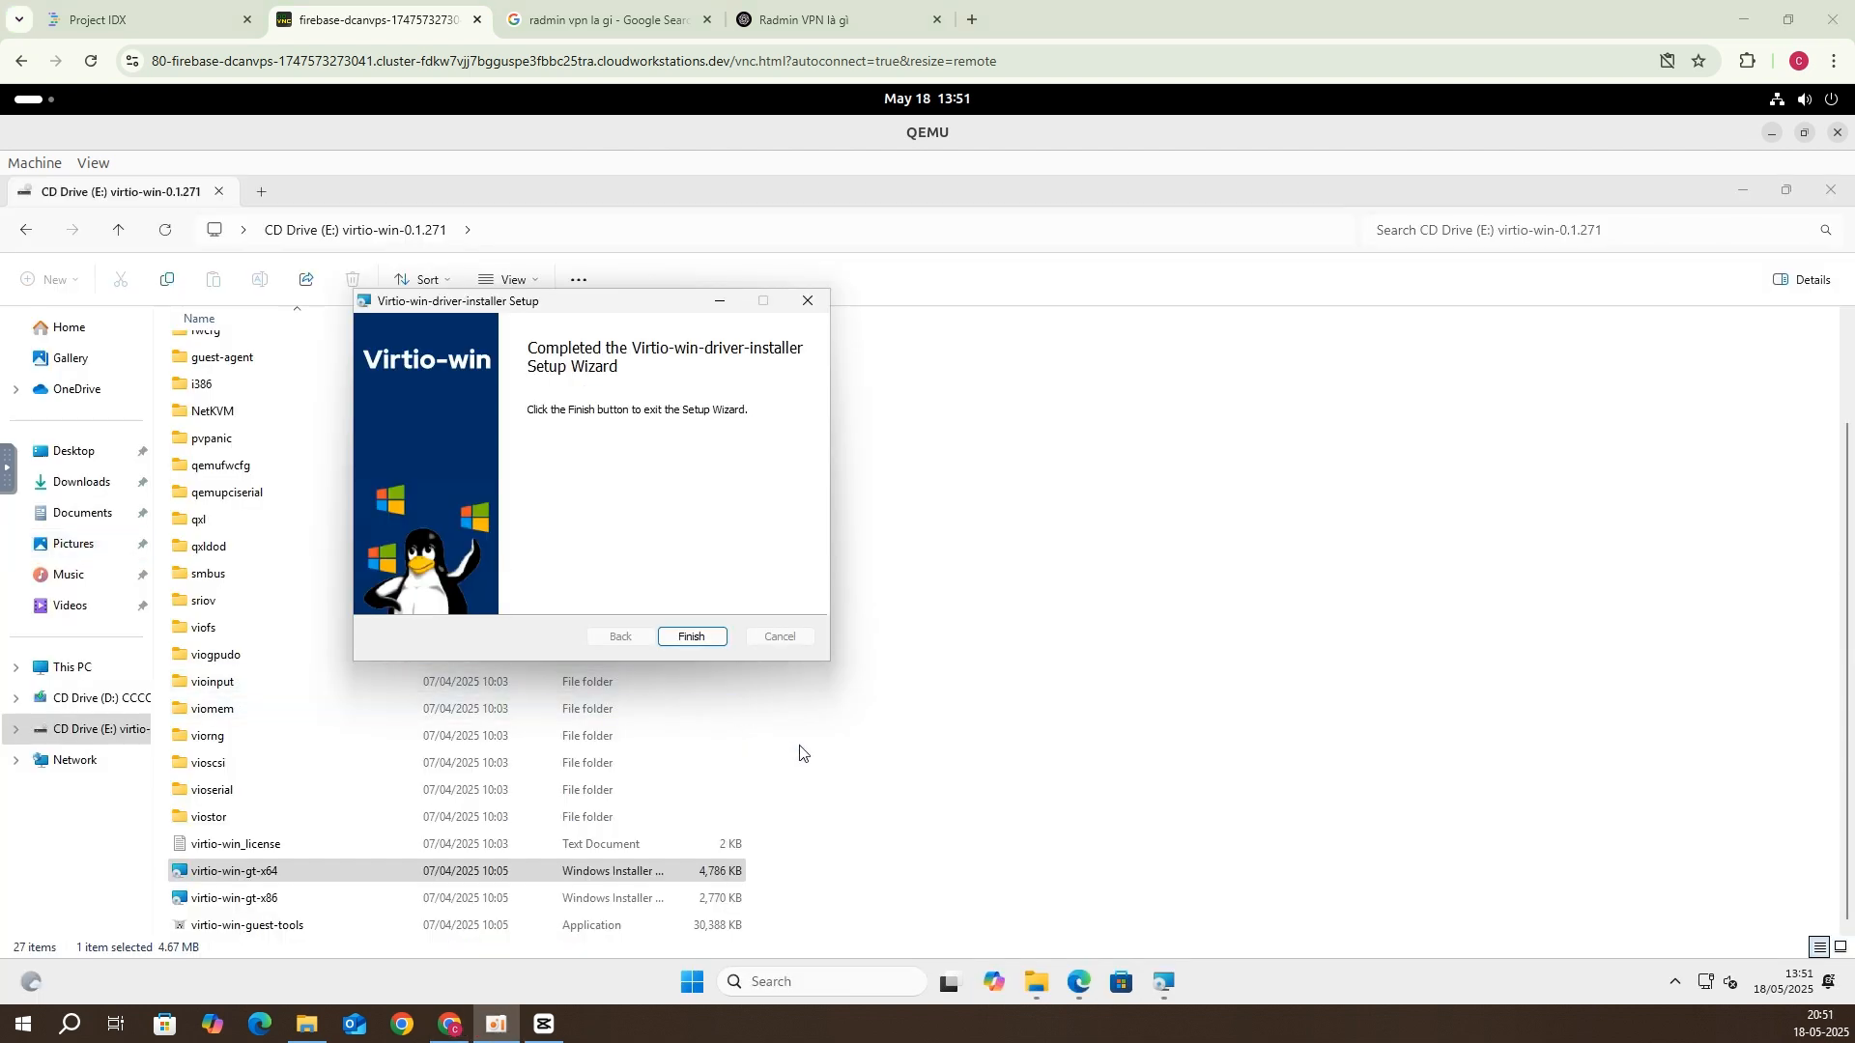
Step: Close the driver wizard and download the free Radmin VPN installer from radmin-vpn.com
{"action": "left_click", "coordinate": [692, 637]}
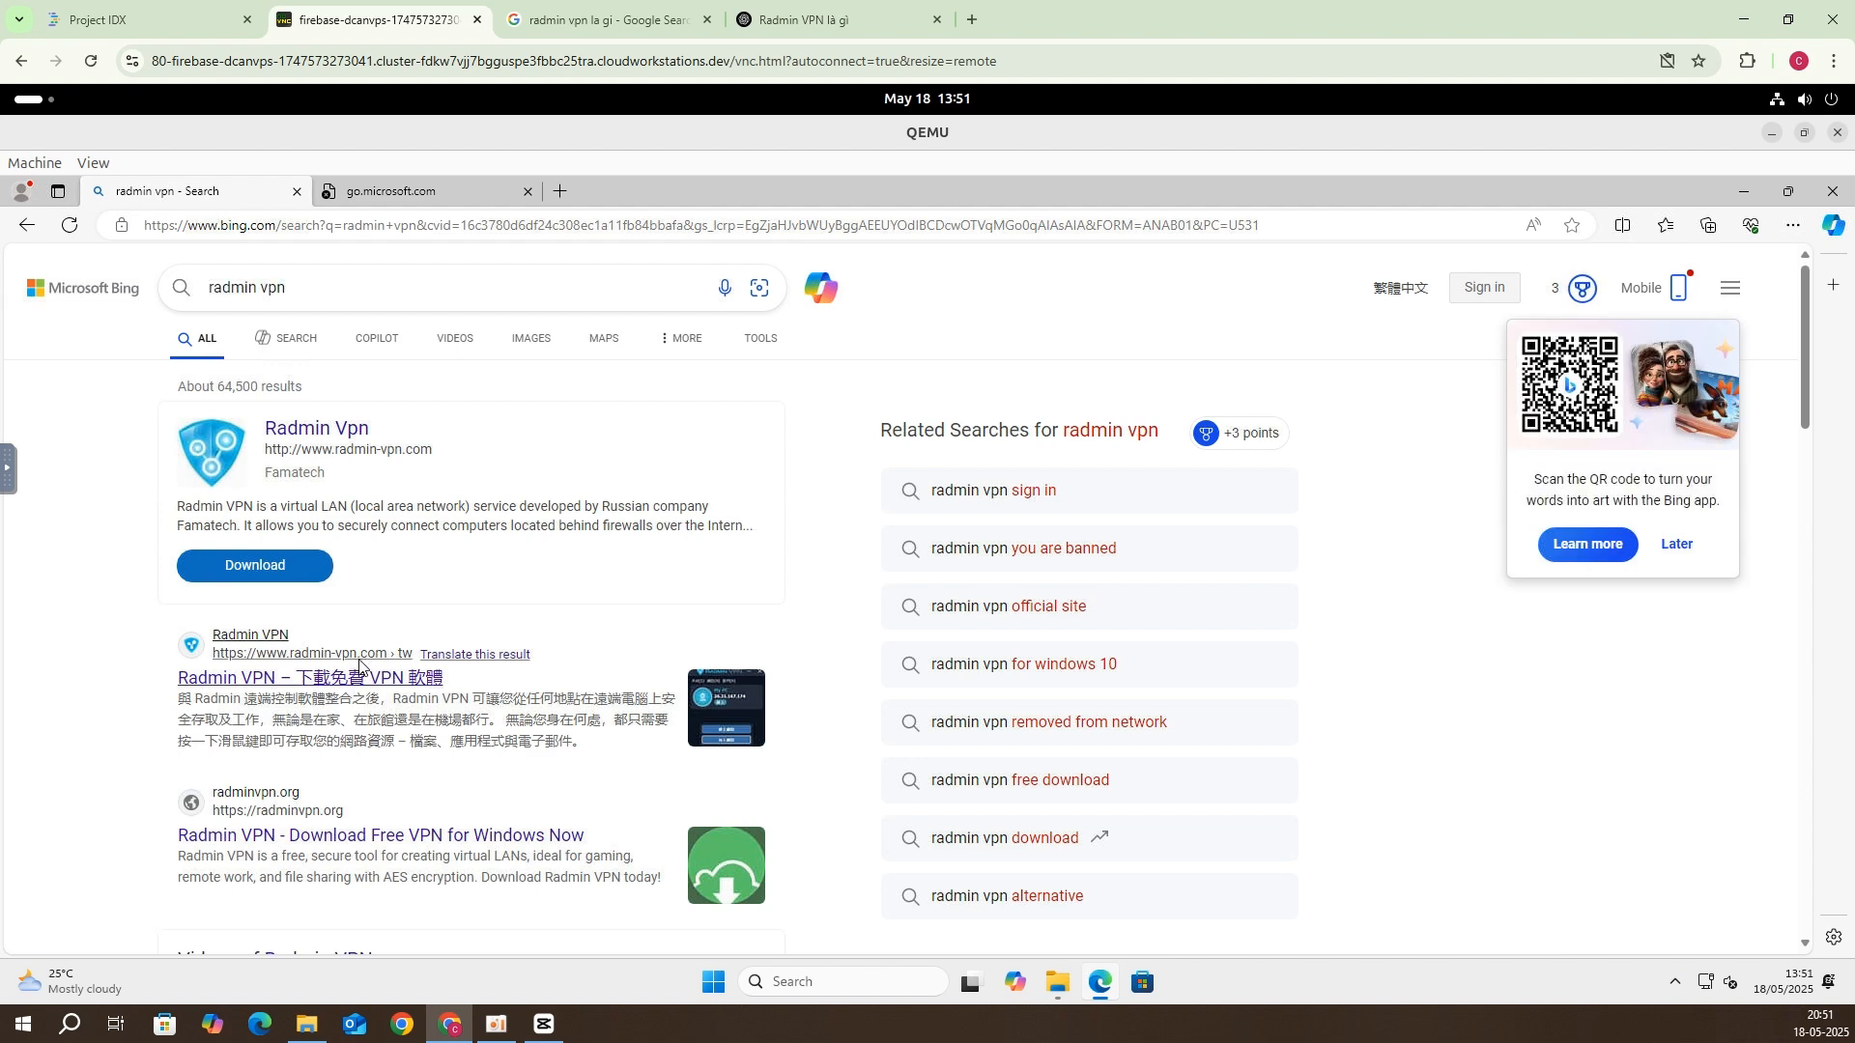
{"action": "left_click", "coordinate": [358, 676]}
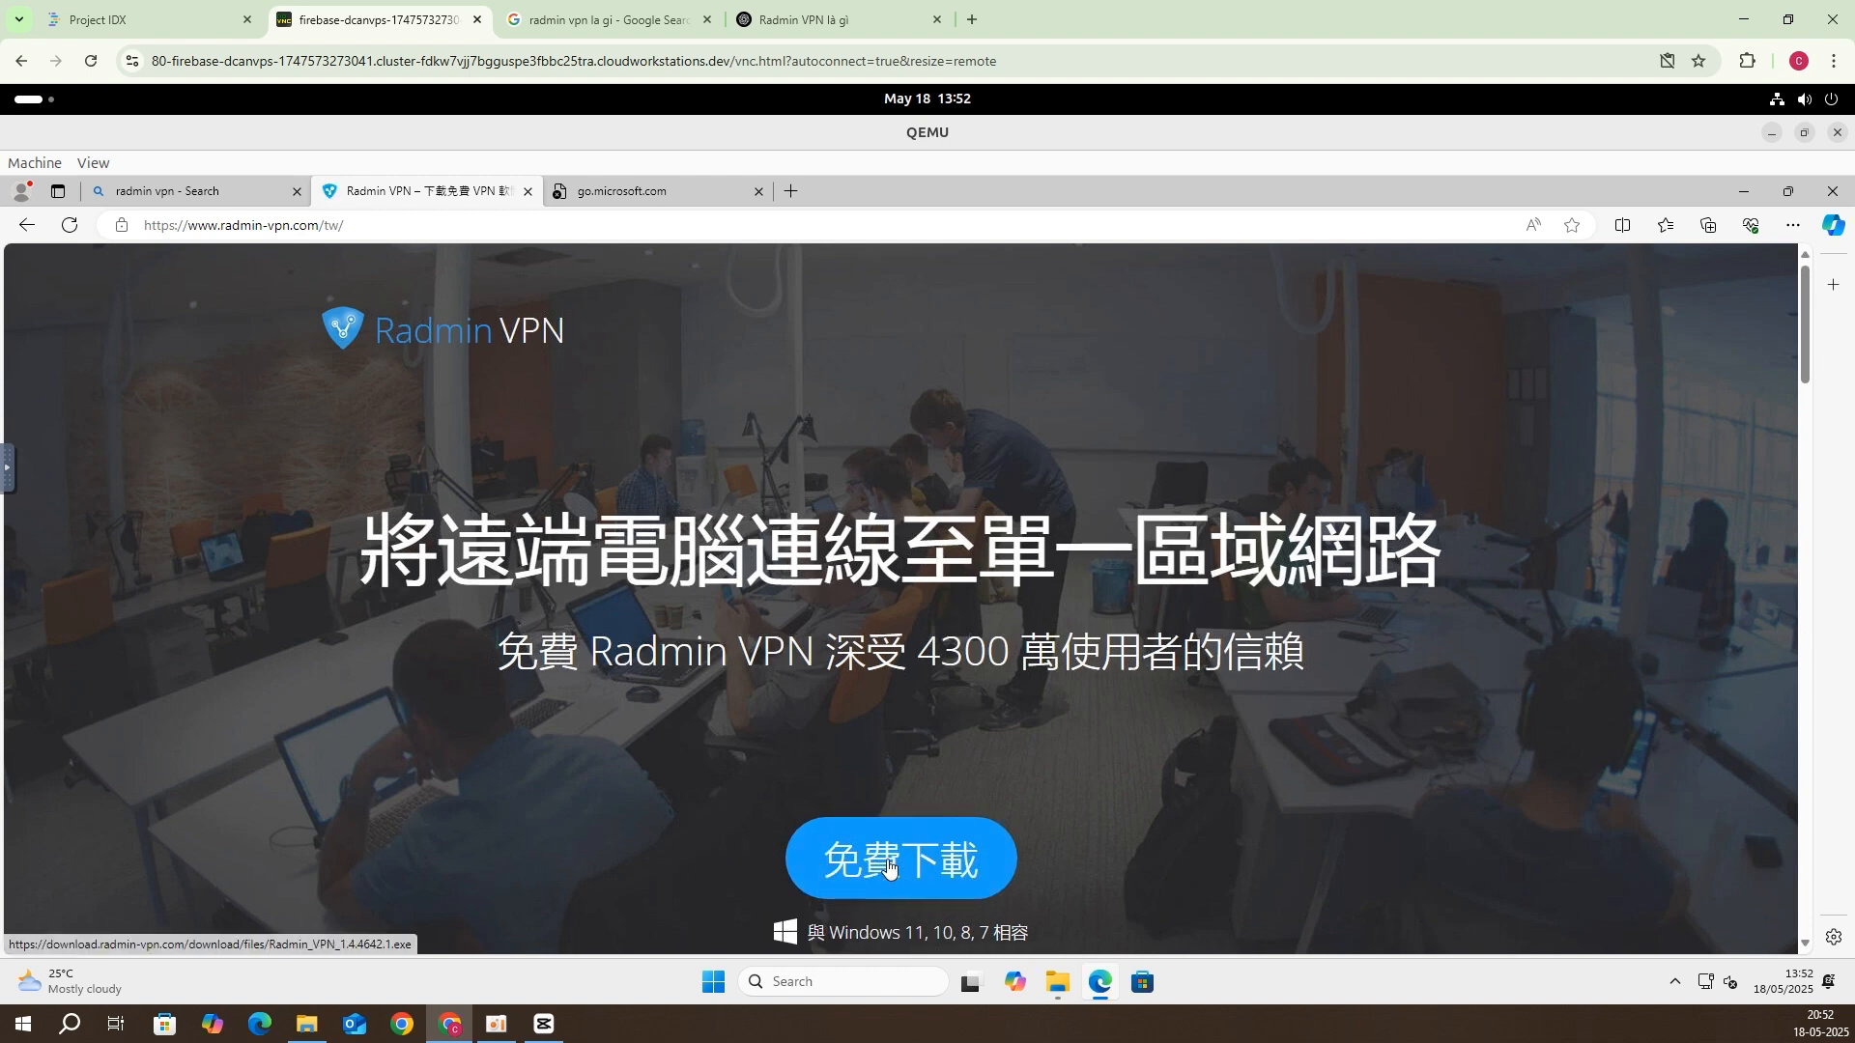
{"action": "left_click", "coordinate": [890, 868]}
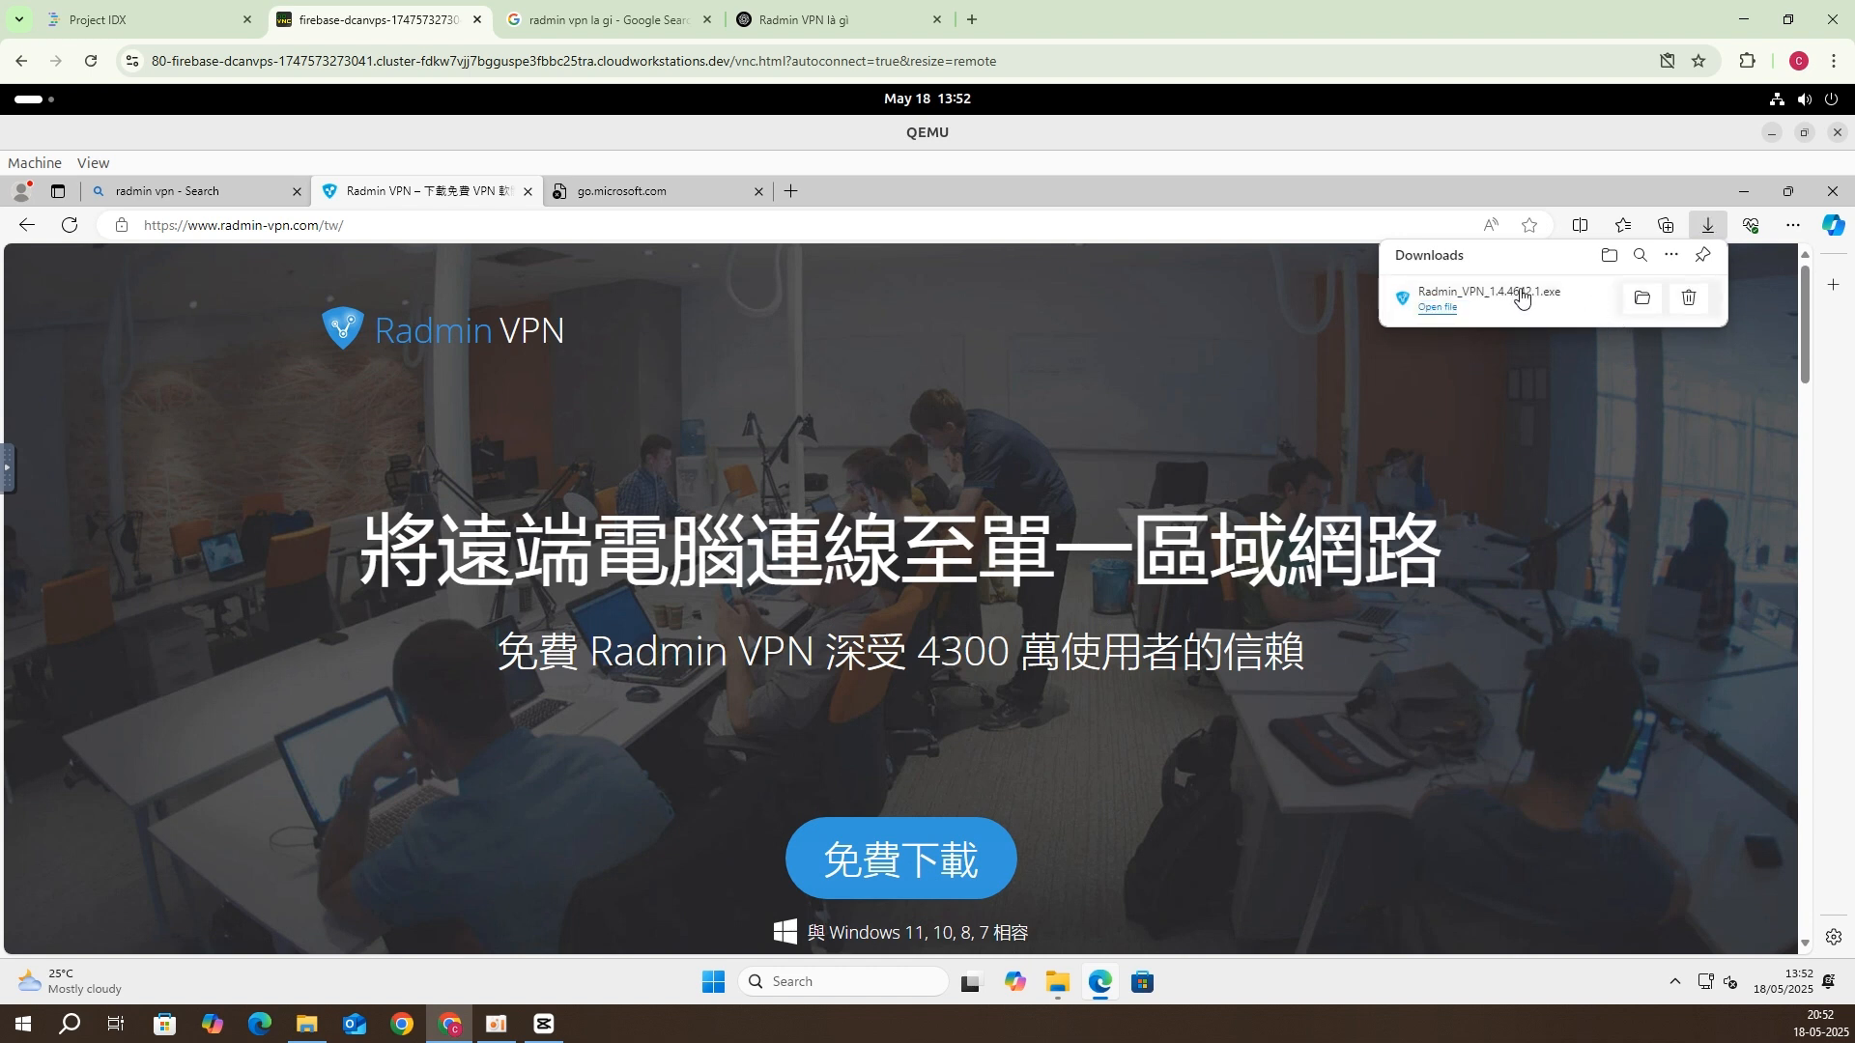
Step: Run the downloaded Radmin VPN installer, allow it to make changes, and install it
{"action": "left_click", "coordinate": [1398, 302]}
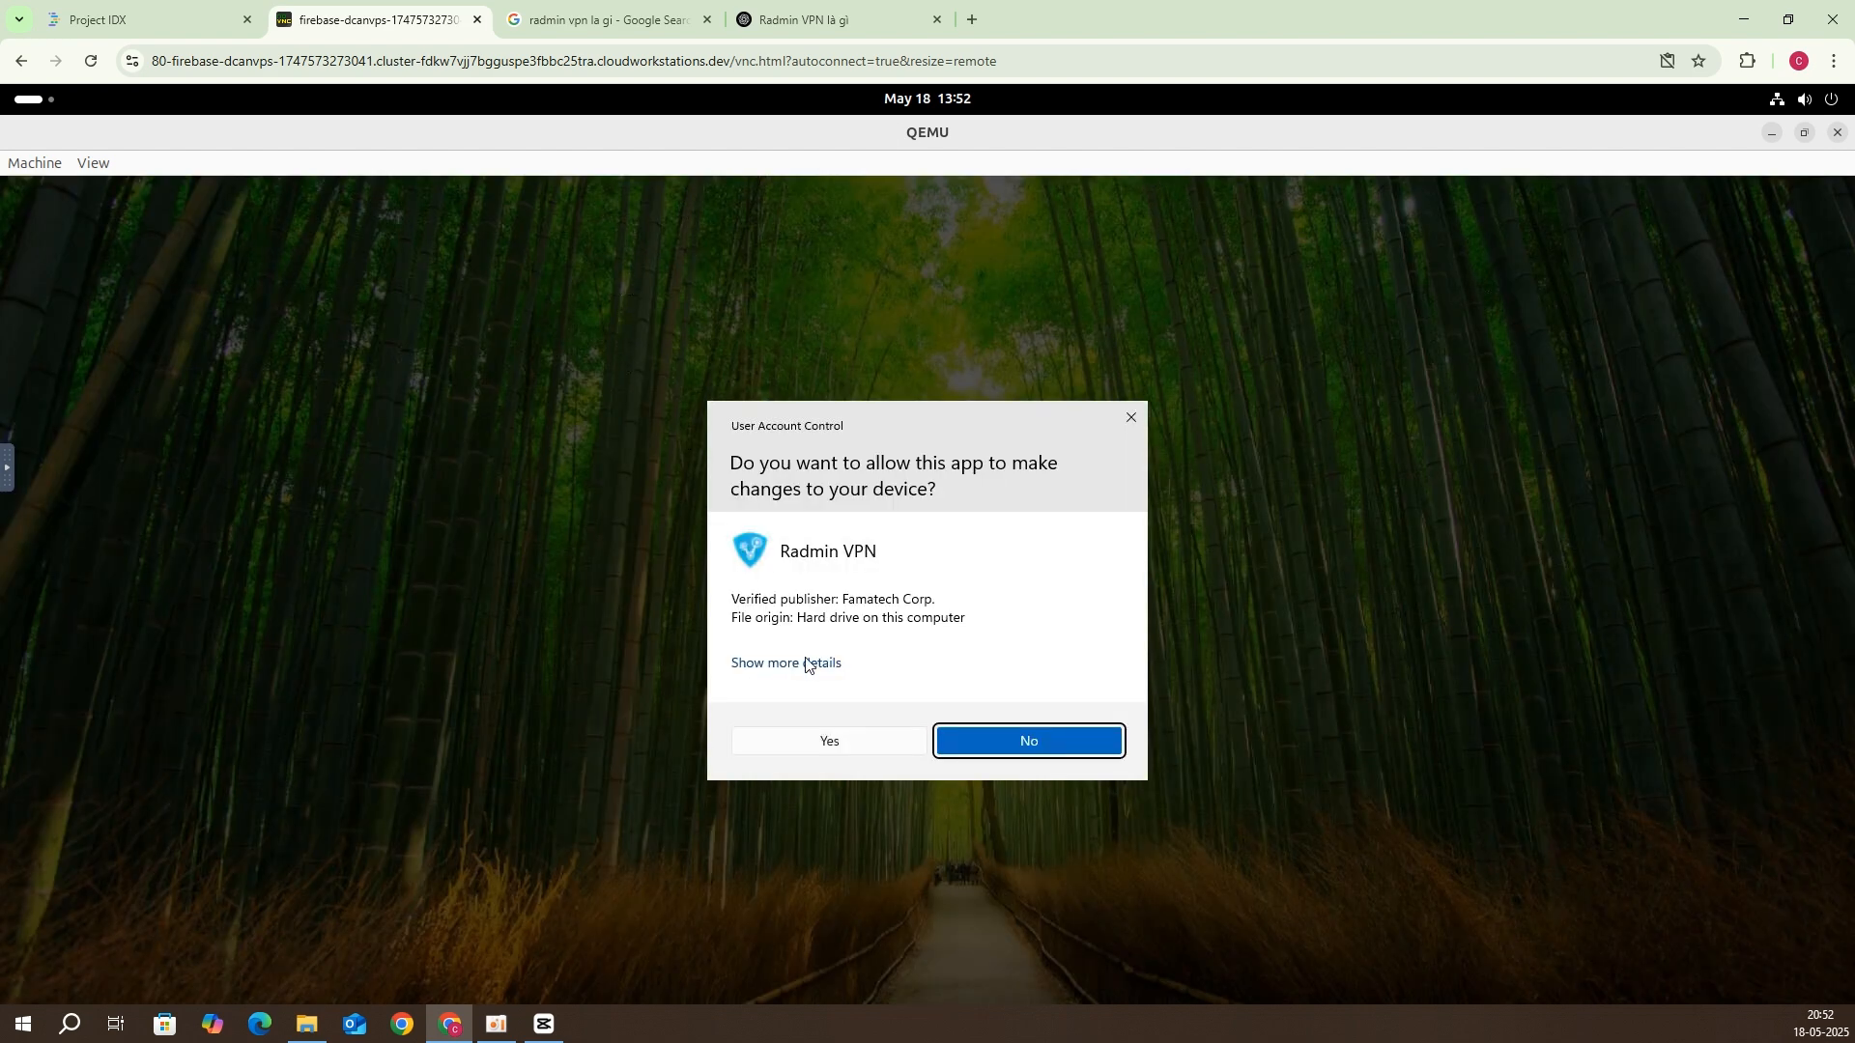
{"action": "left_click", "coordinate": [879, 744]}
{"action": "left_click", "coordinate": [867, 749]}
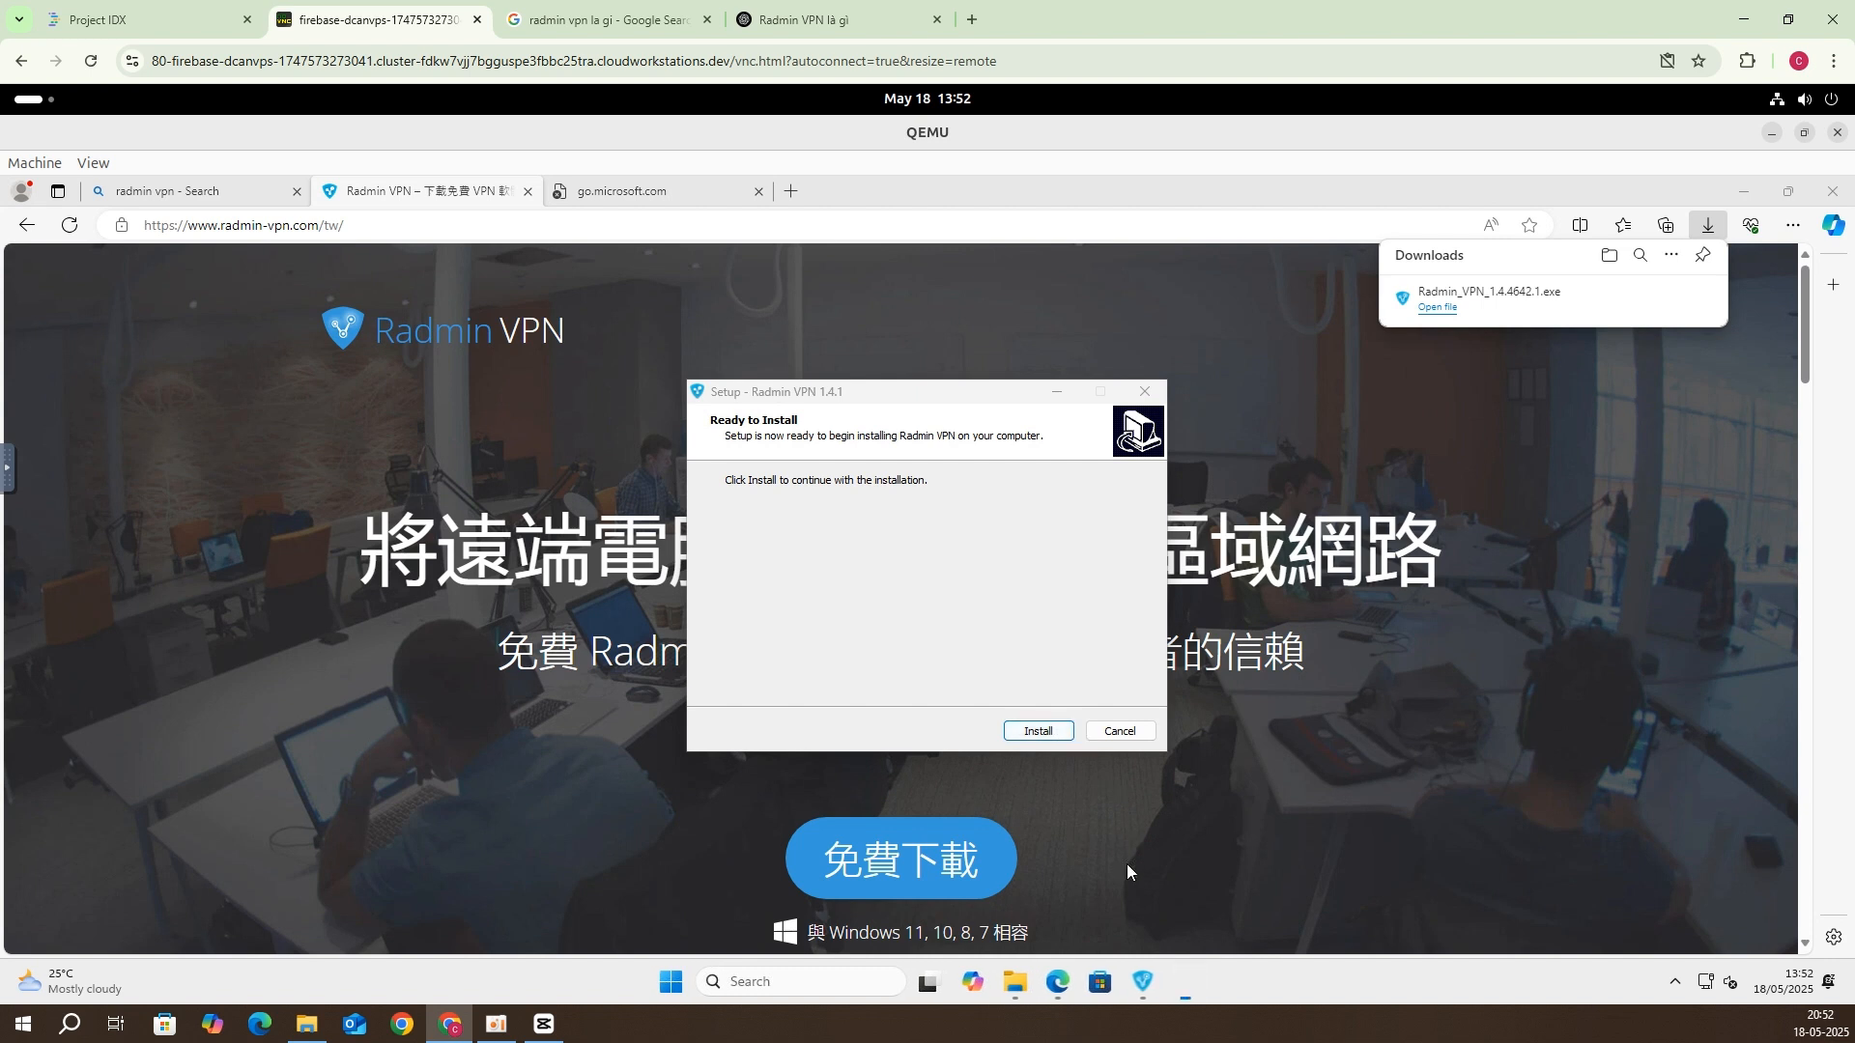
{"action": "left_click", "coordinate": [1061, 729]}
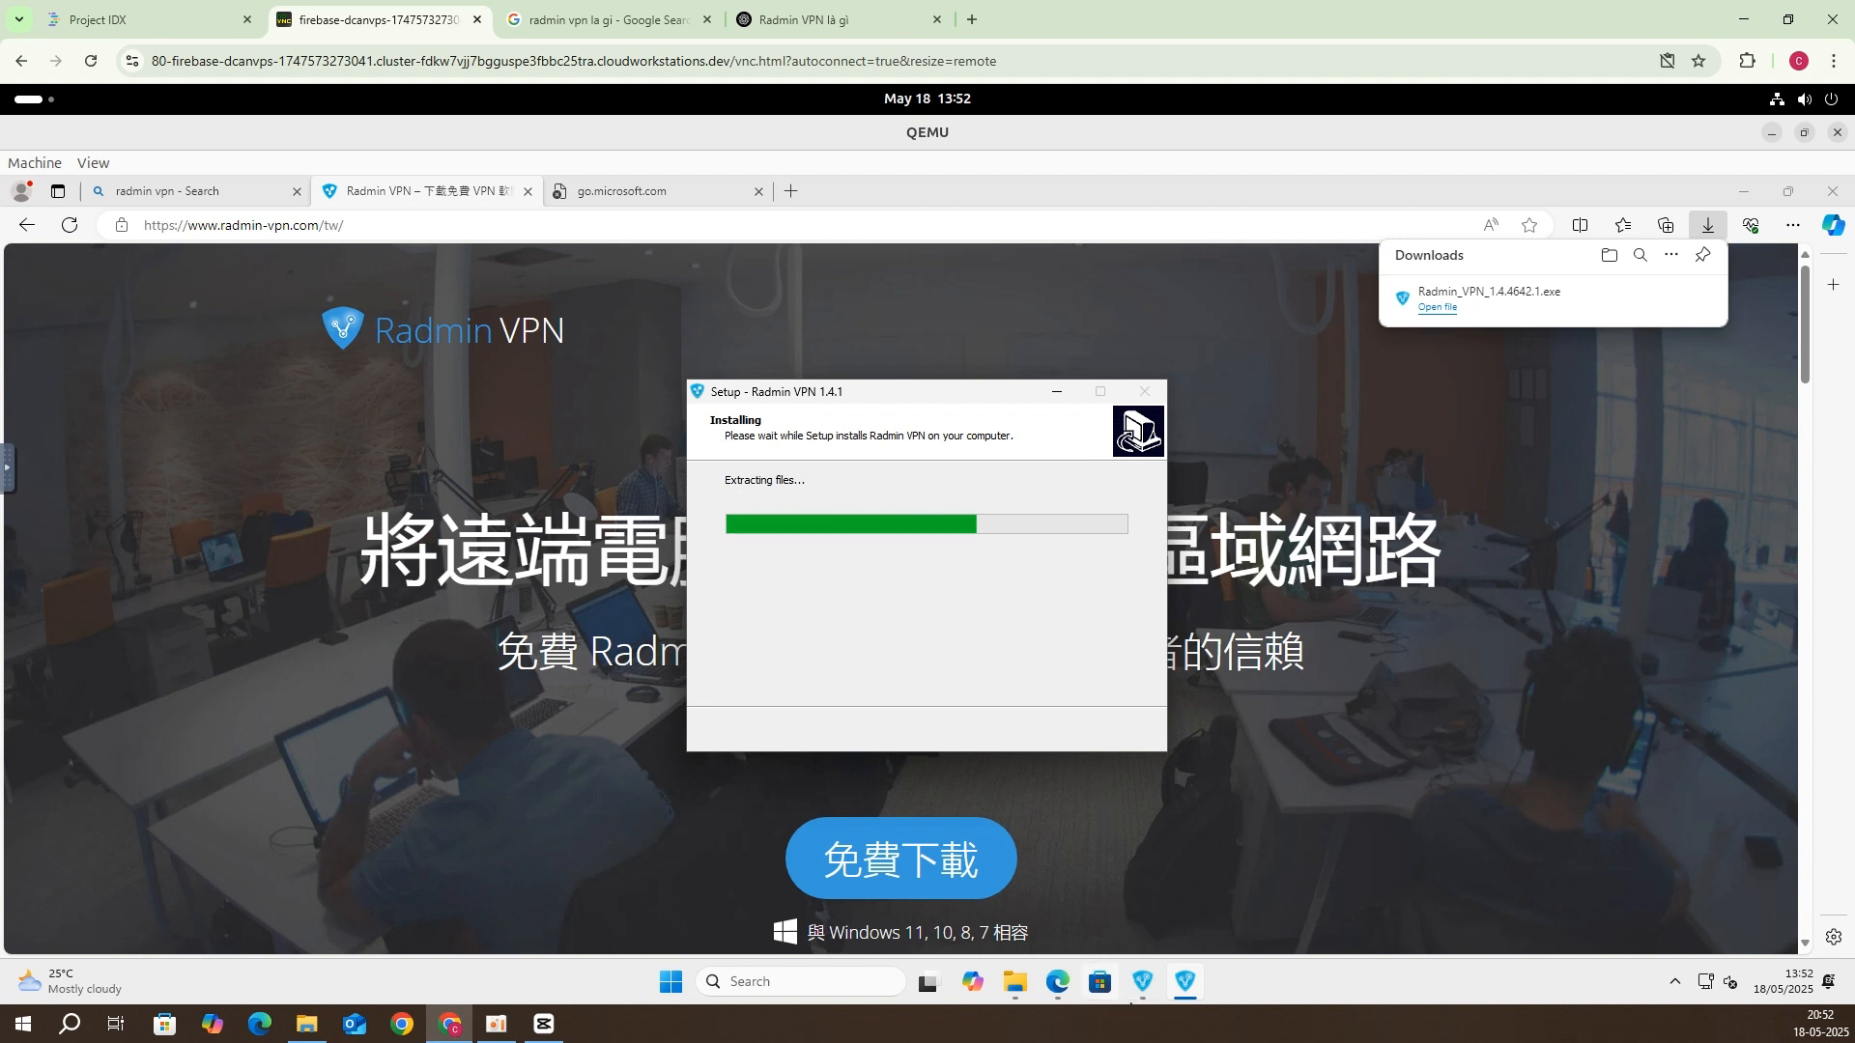
Step: Close the duplicate Radmin VPN setup window and confirm exiting it
{"action": "left_click", "coordinate": [1142, 982]}
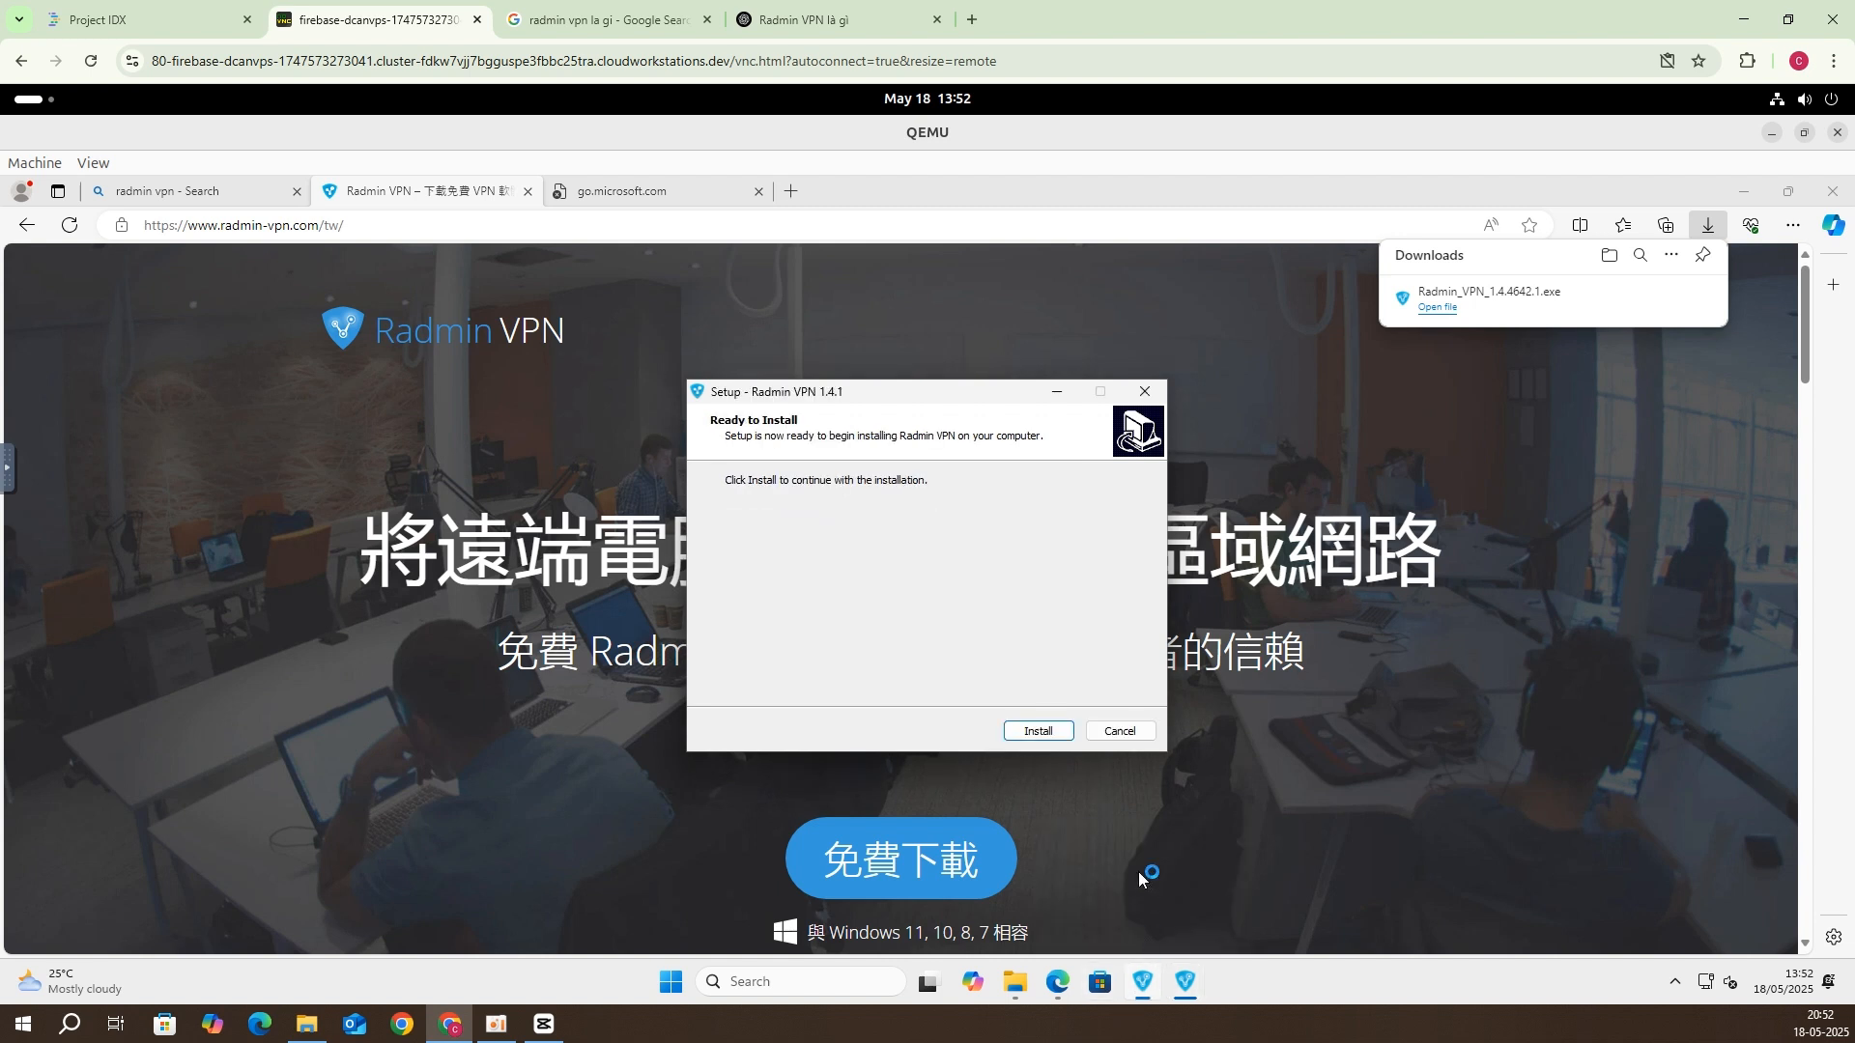
{"action": "left_click", "coordinate": [1143, 390]}
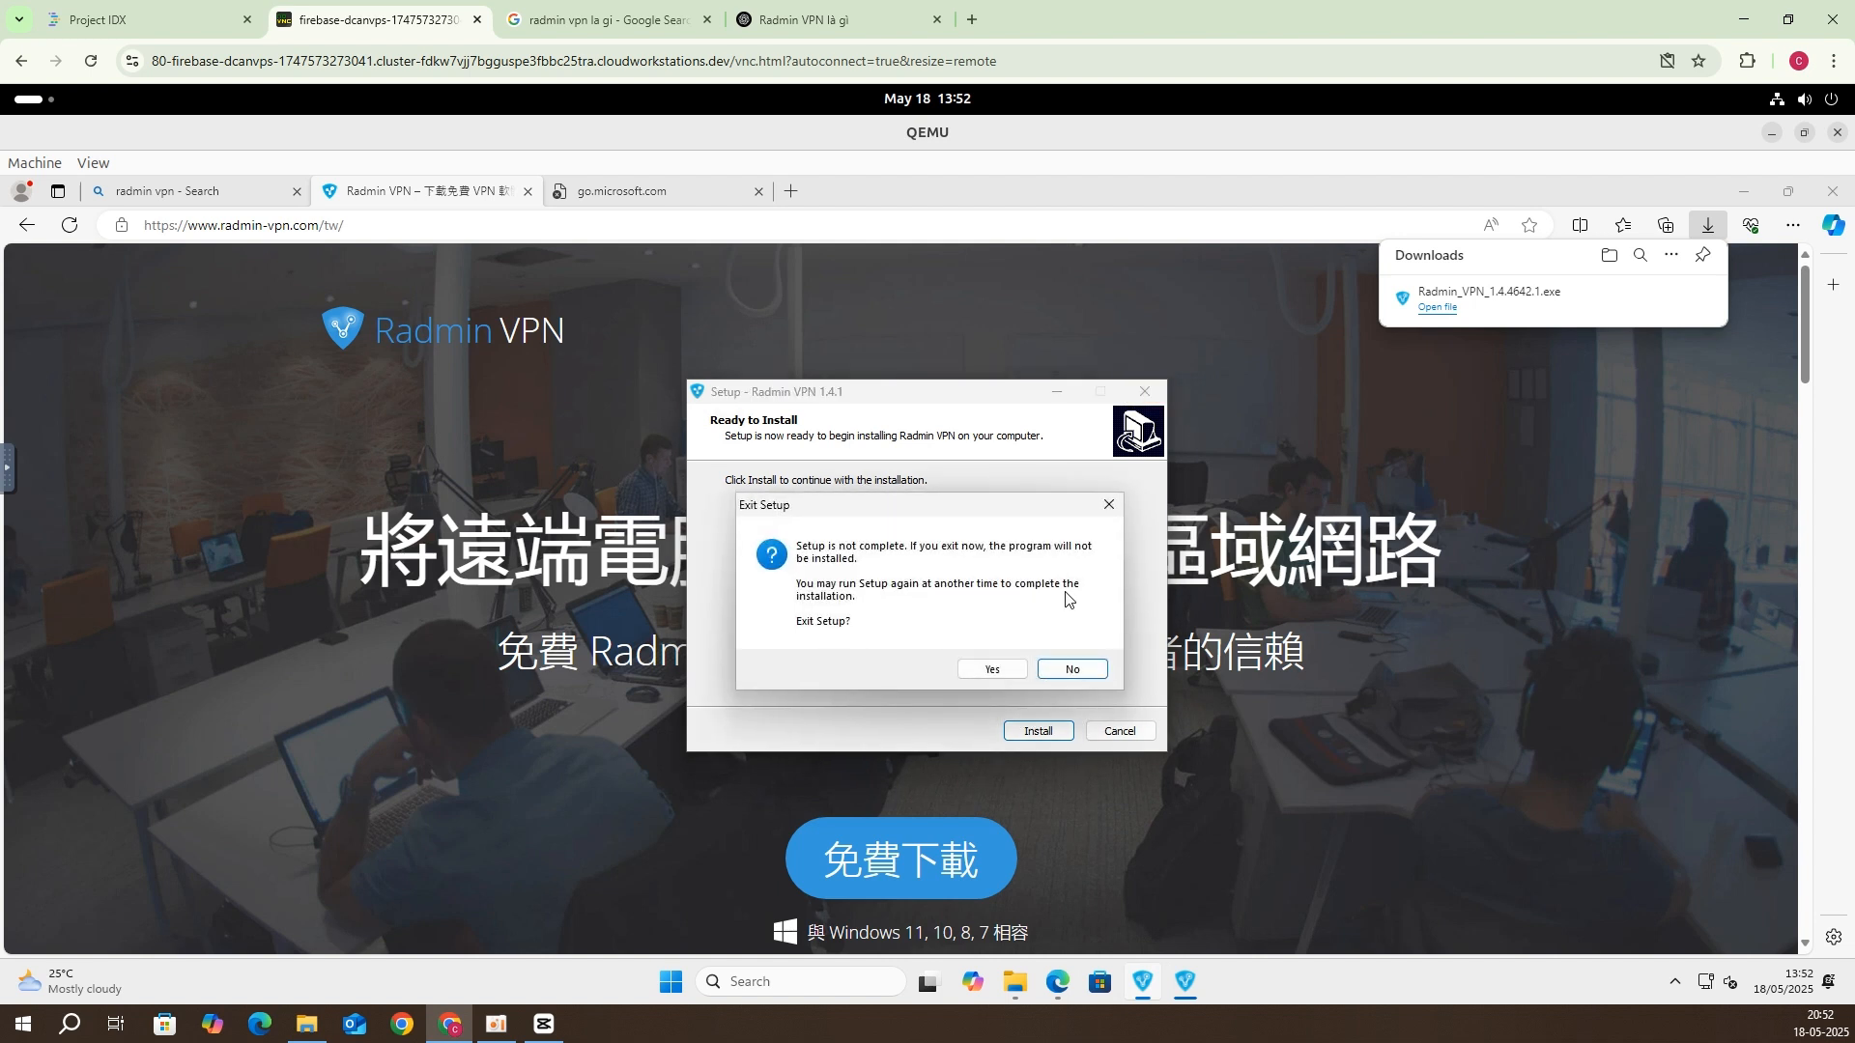
{"action": "left_click", "coordinate": [989, 672]}
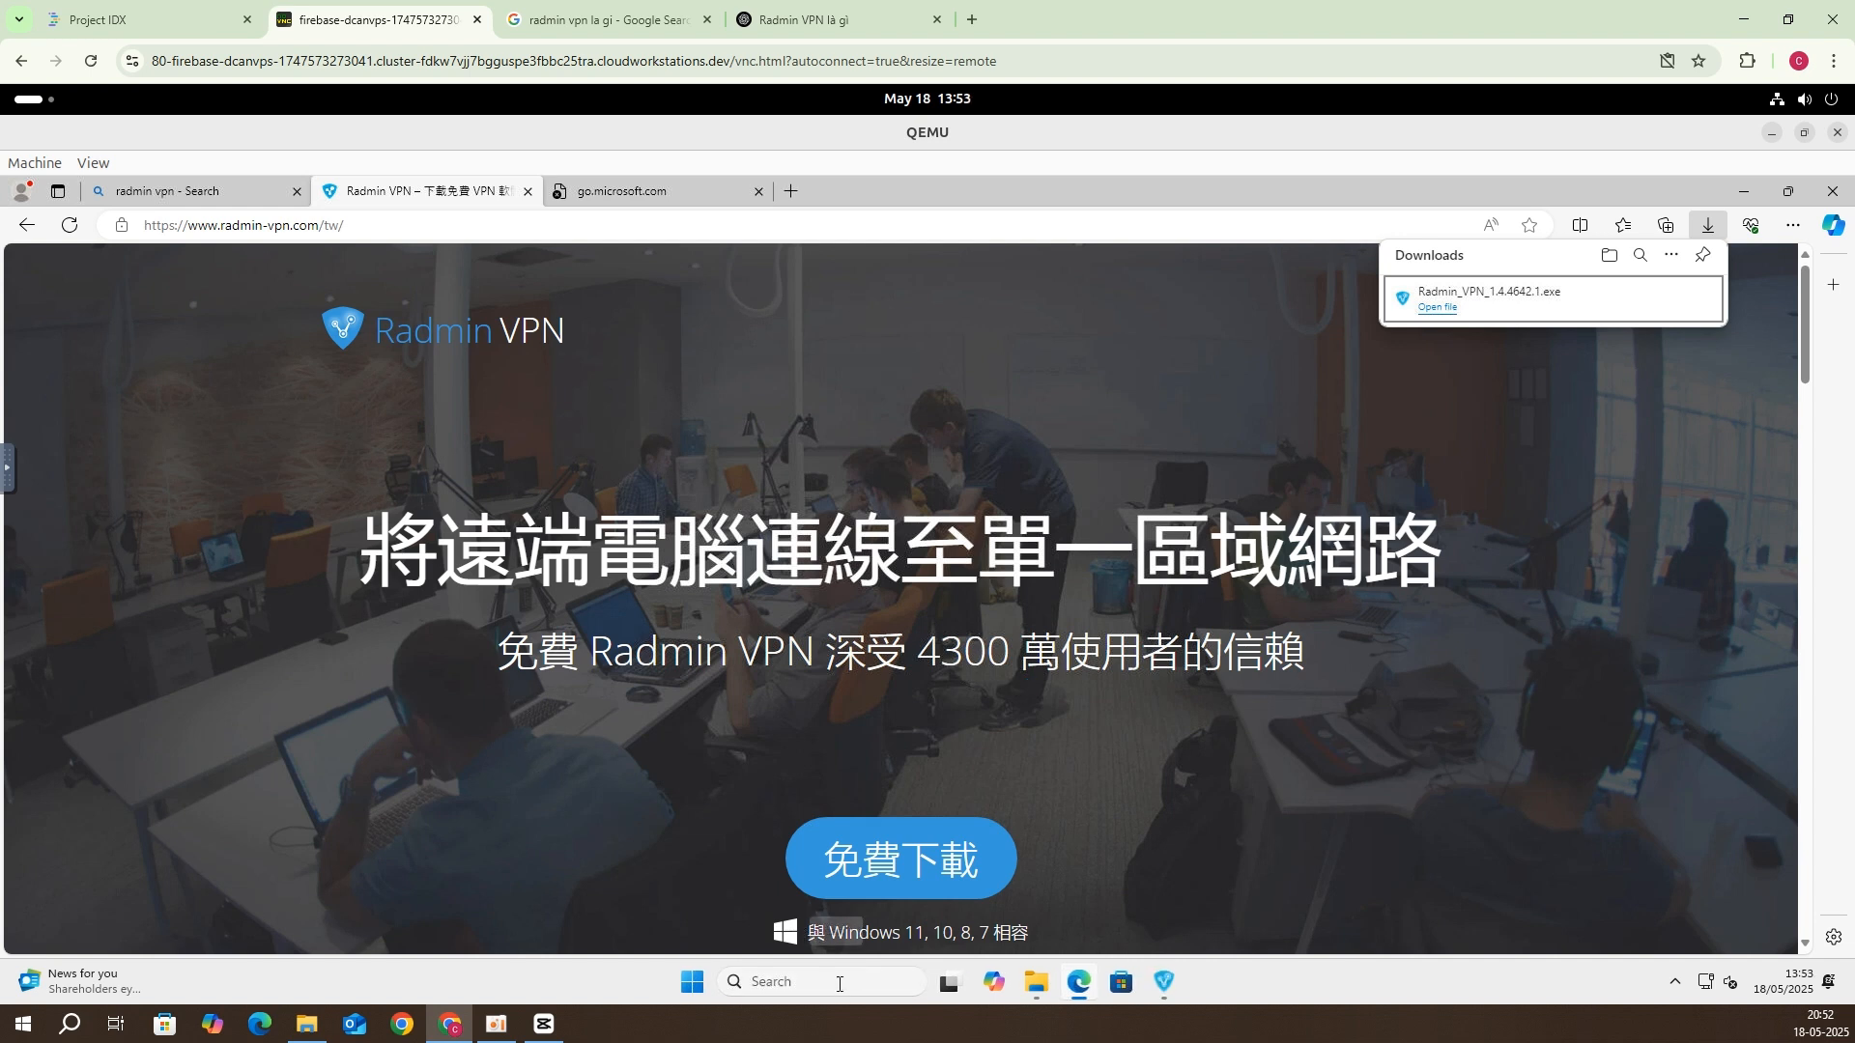
Step: Go to System > Remote Desktop in Windows Settings
{"action": "left_click", "coordinate": [690, 981]}
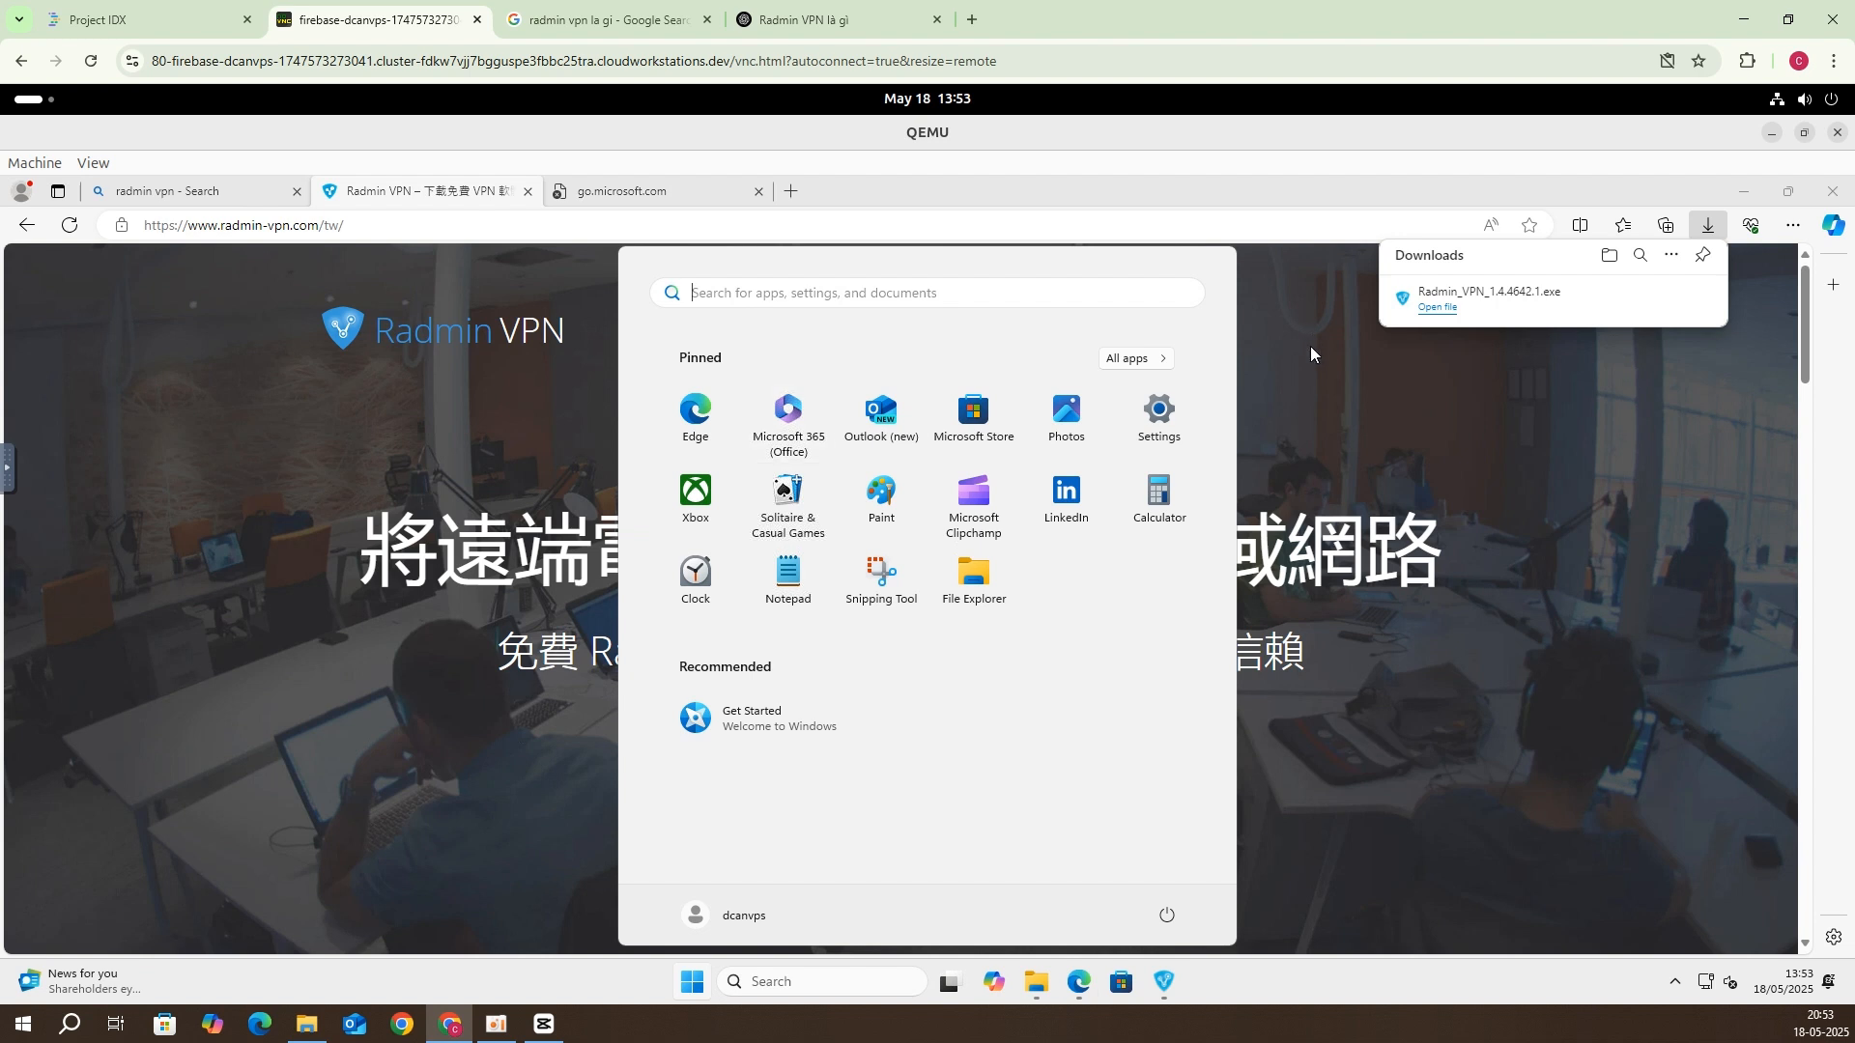
{"action": "left_click", "coordinate": [1159, 404]}
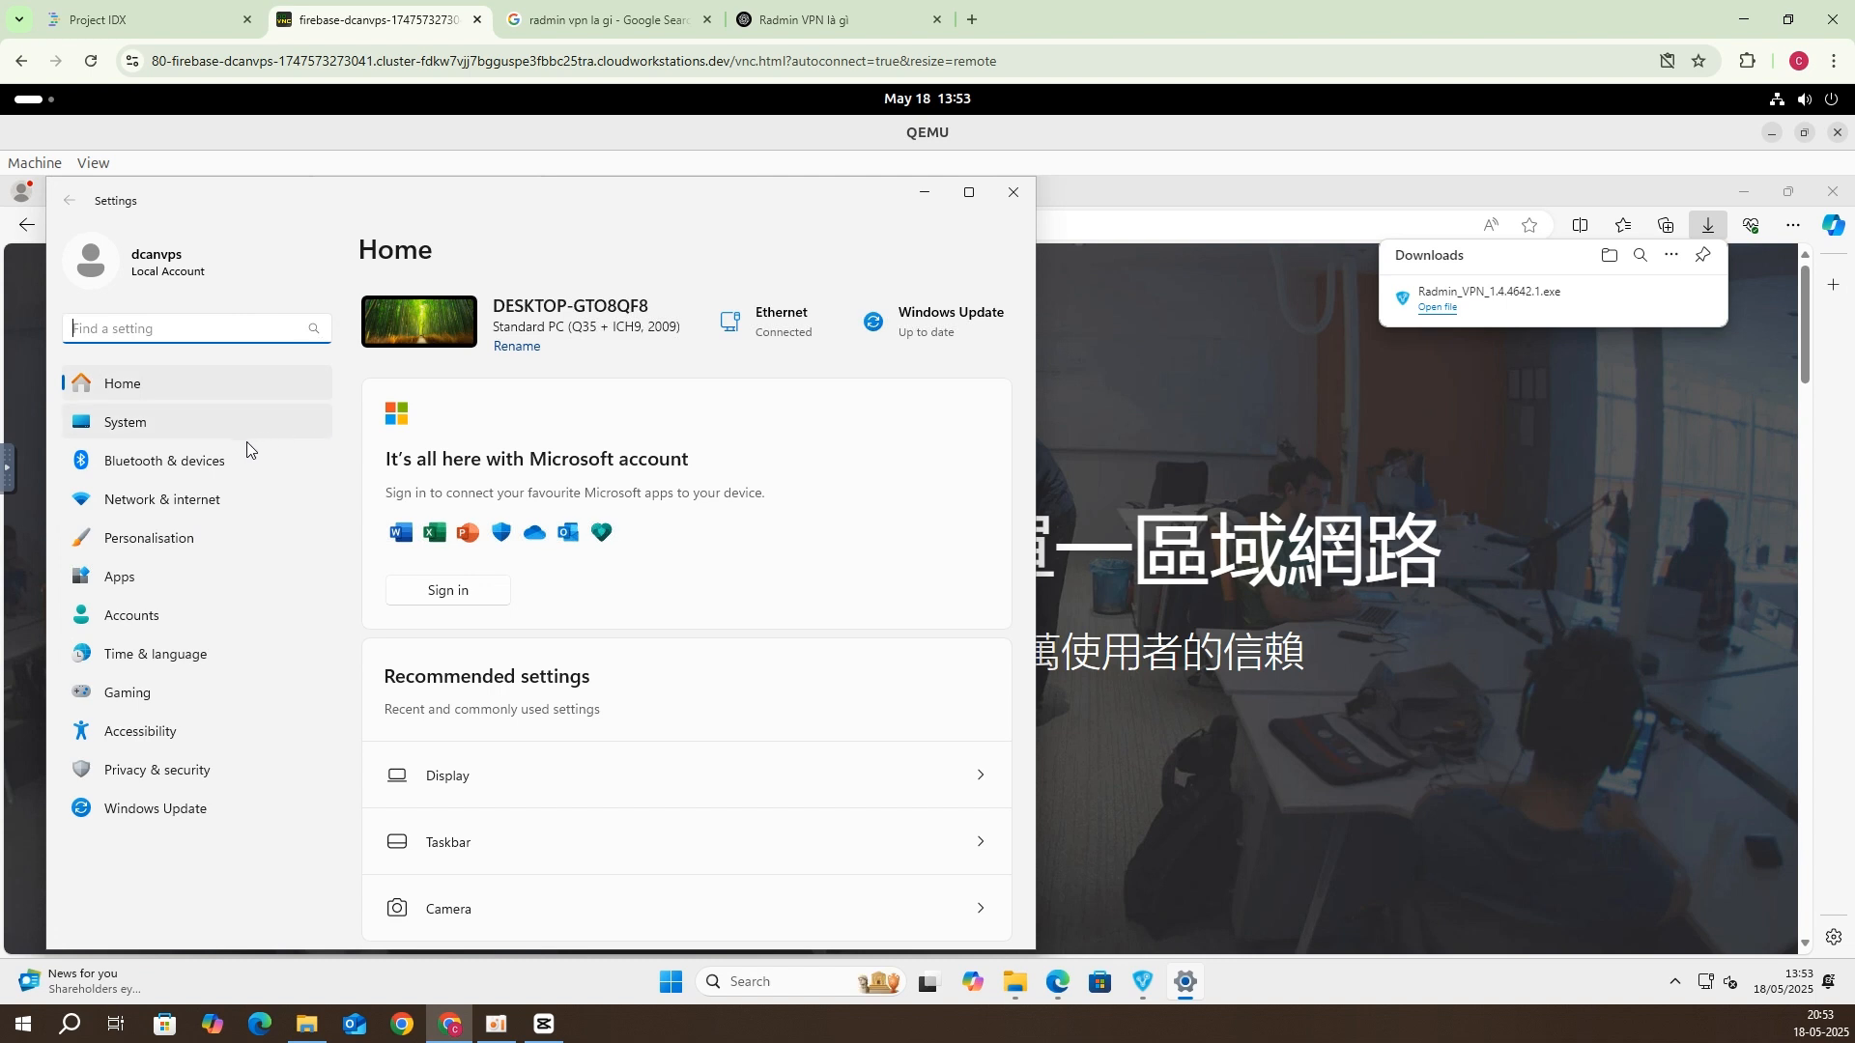
{"action": "left_click", "coordinate": [246, 422]}
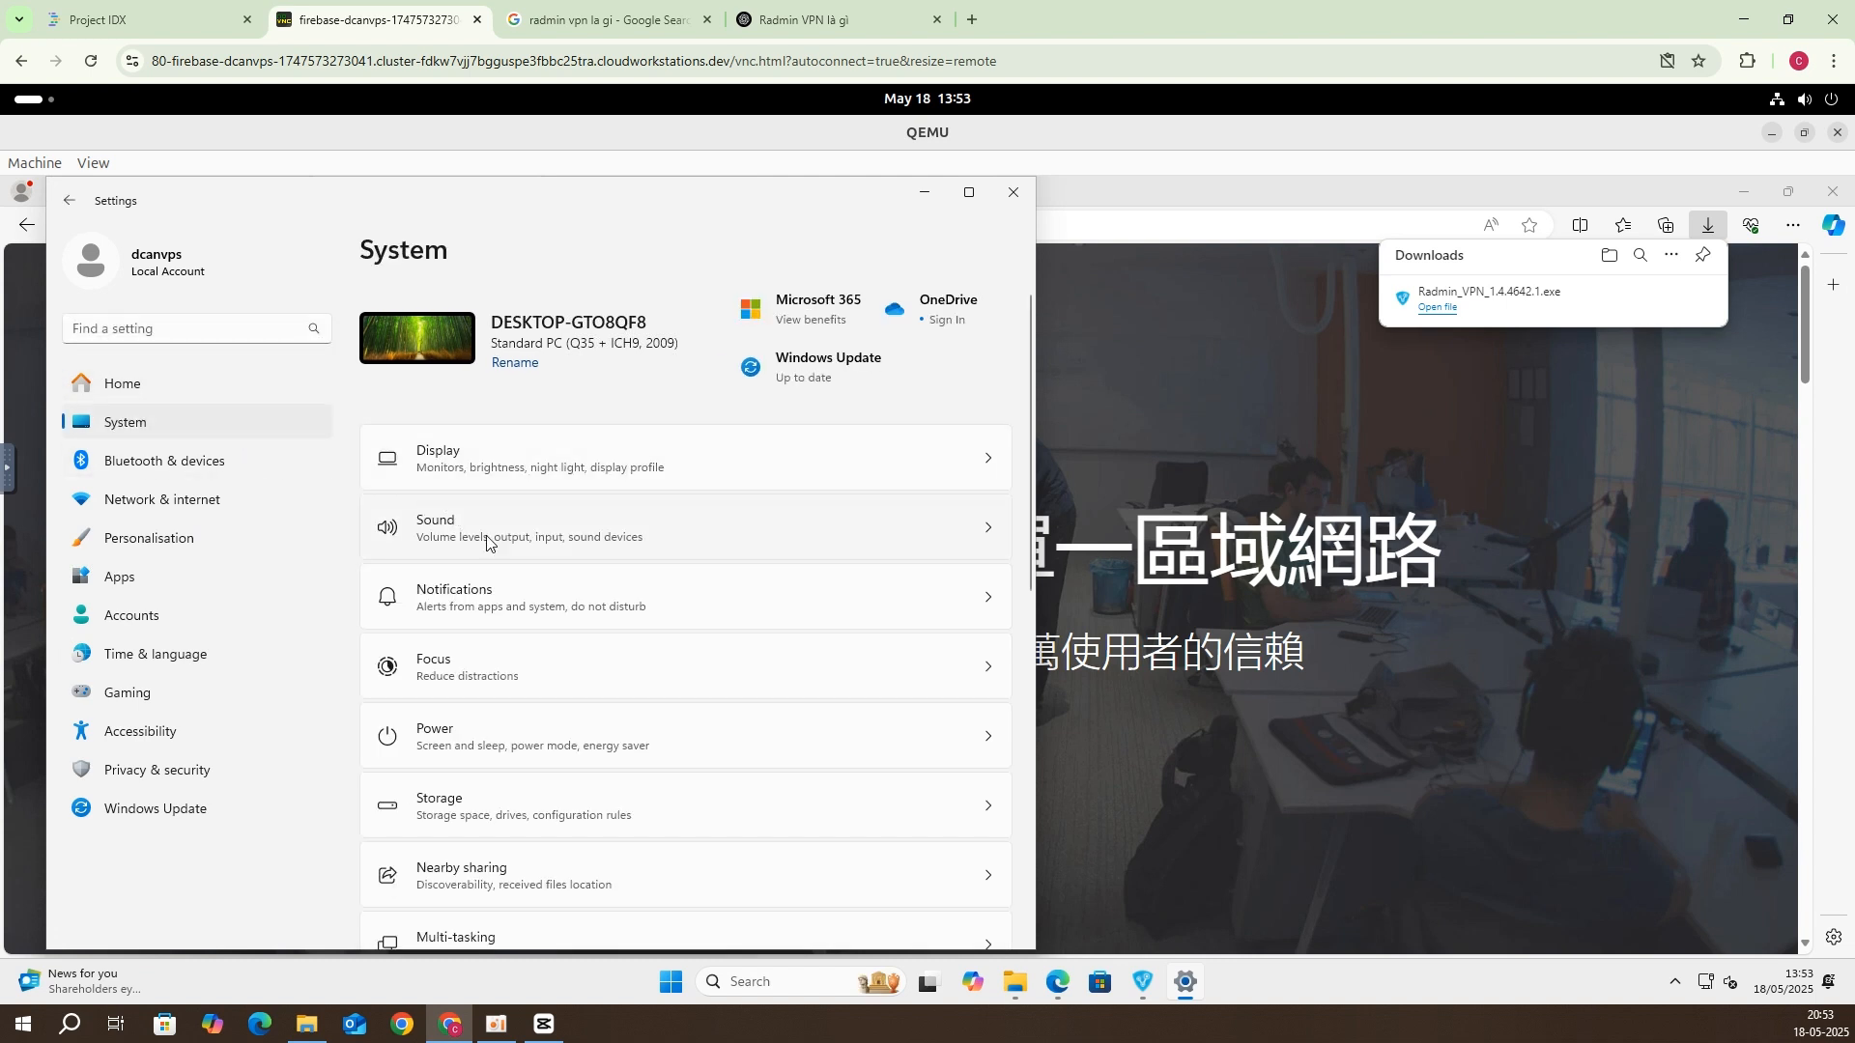
{"action": "scroll", "coordinate": [509, 591], "scroll_direction": "down", "scroll_amount": 2}
{"action": "scroll", "coordinate": [508, 591], "scroll_direction": "down", "scroll_amount": 4}
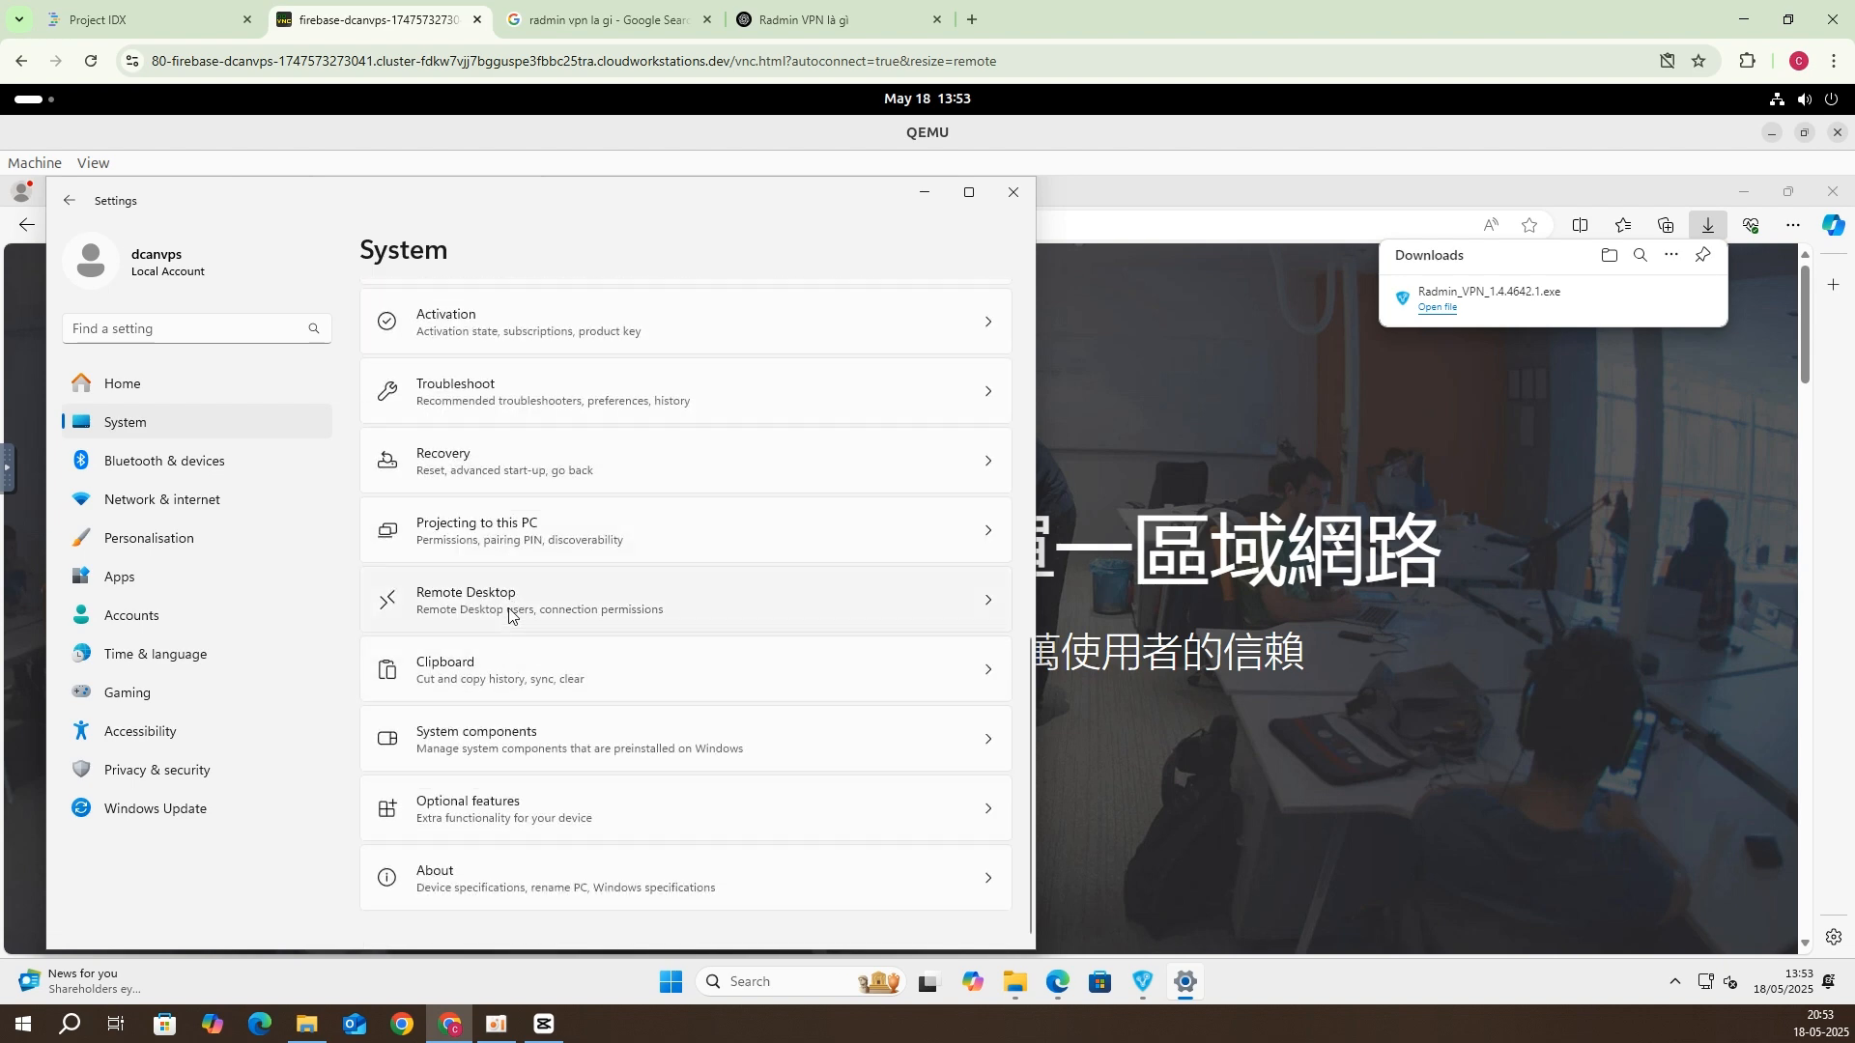
{"action": "left_click", "coordinate": [510, 614]}
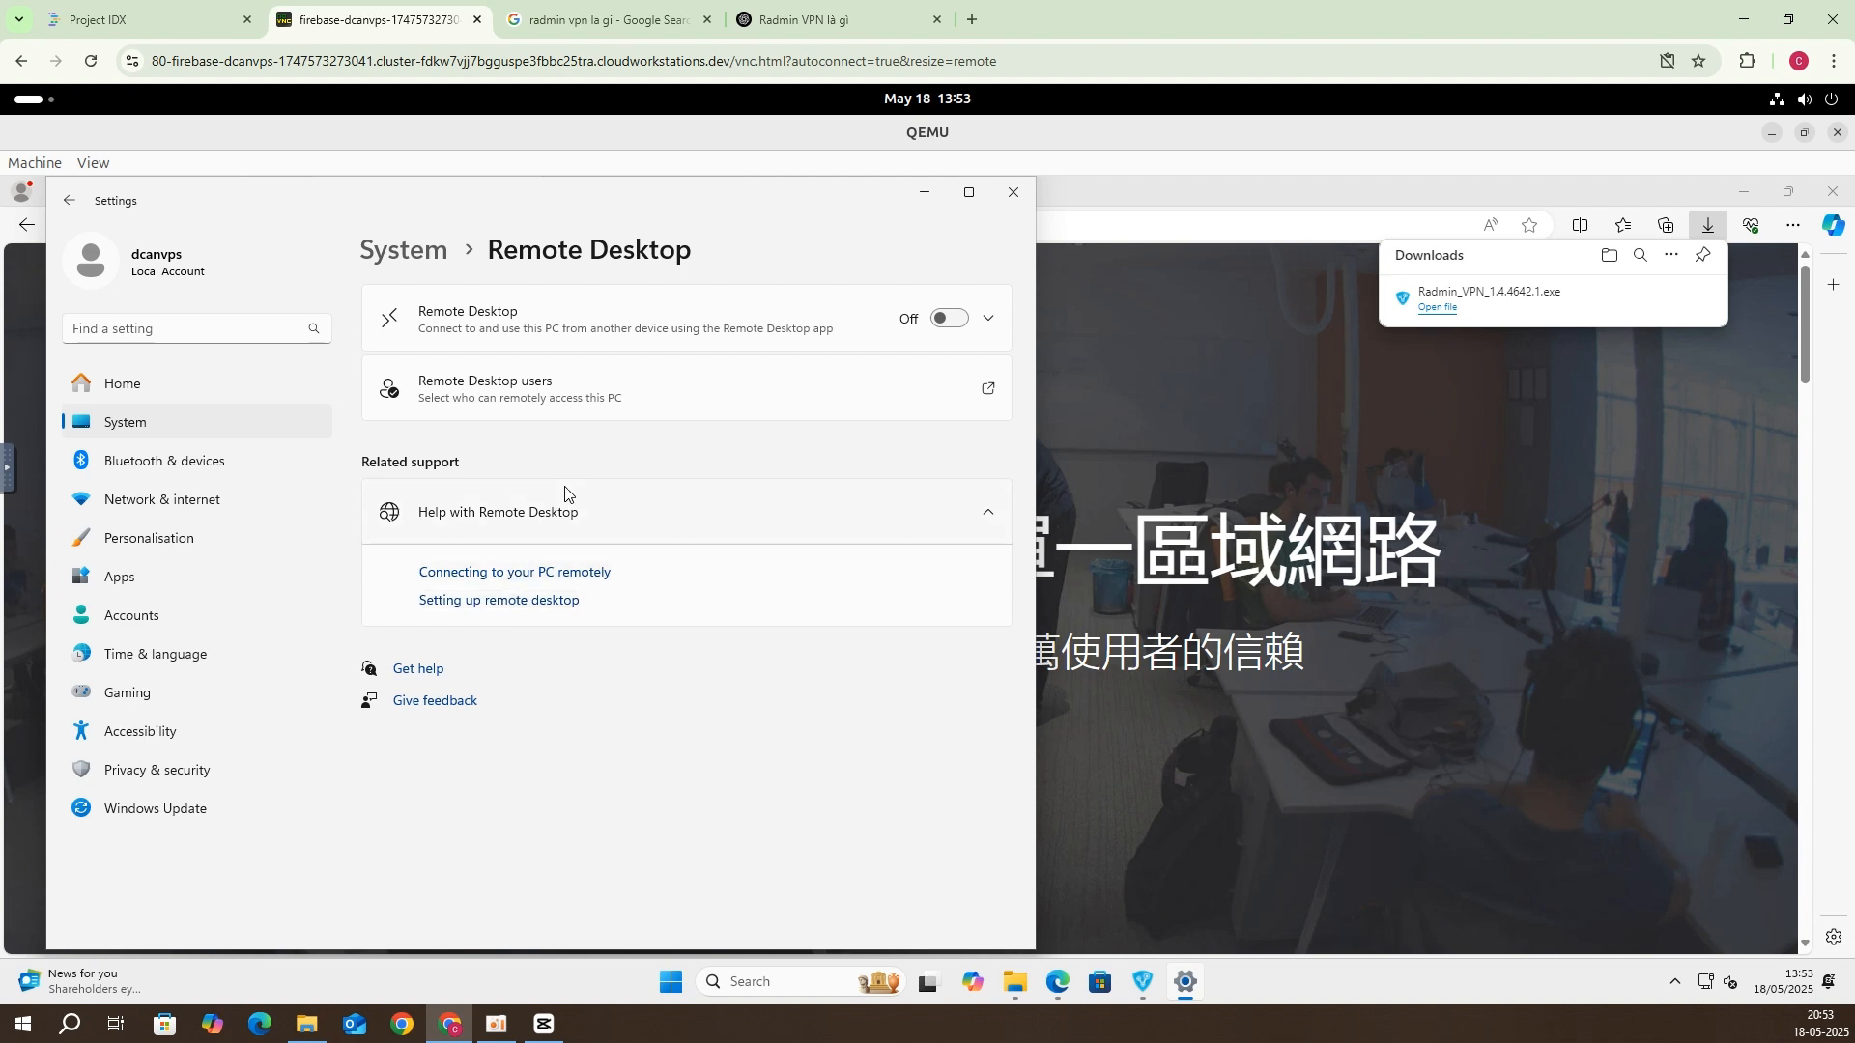
Step: Switch Remote Desktop on, confirm it, and close Settings
{"action": "left_click", "coordinate": [944, 320]}
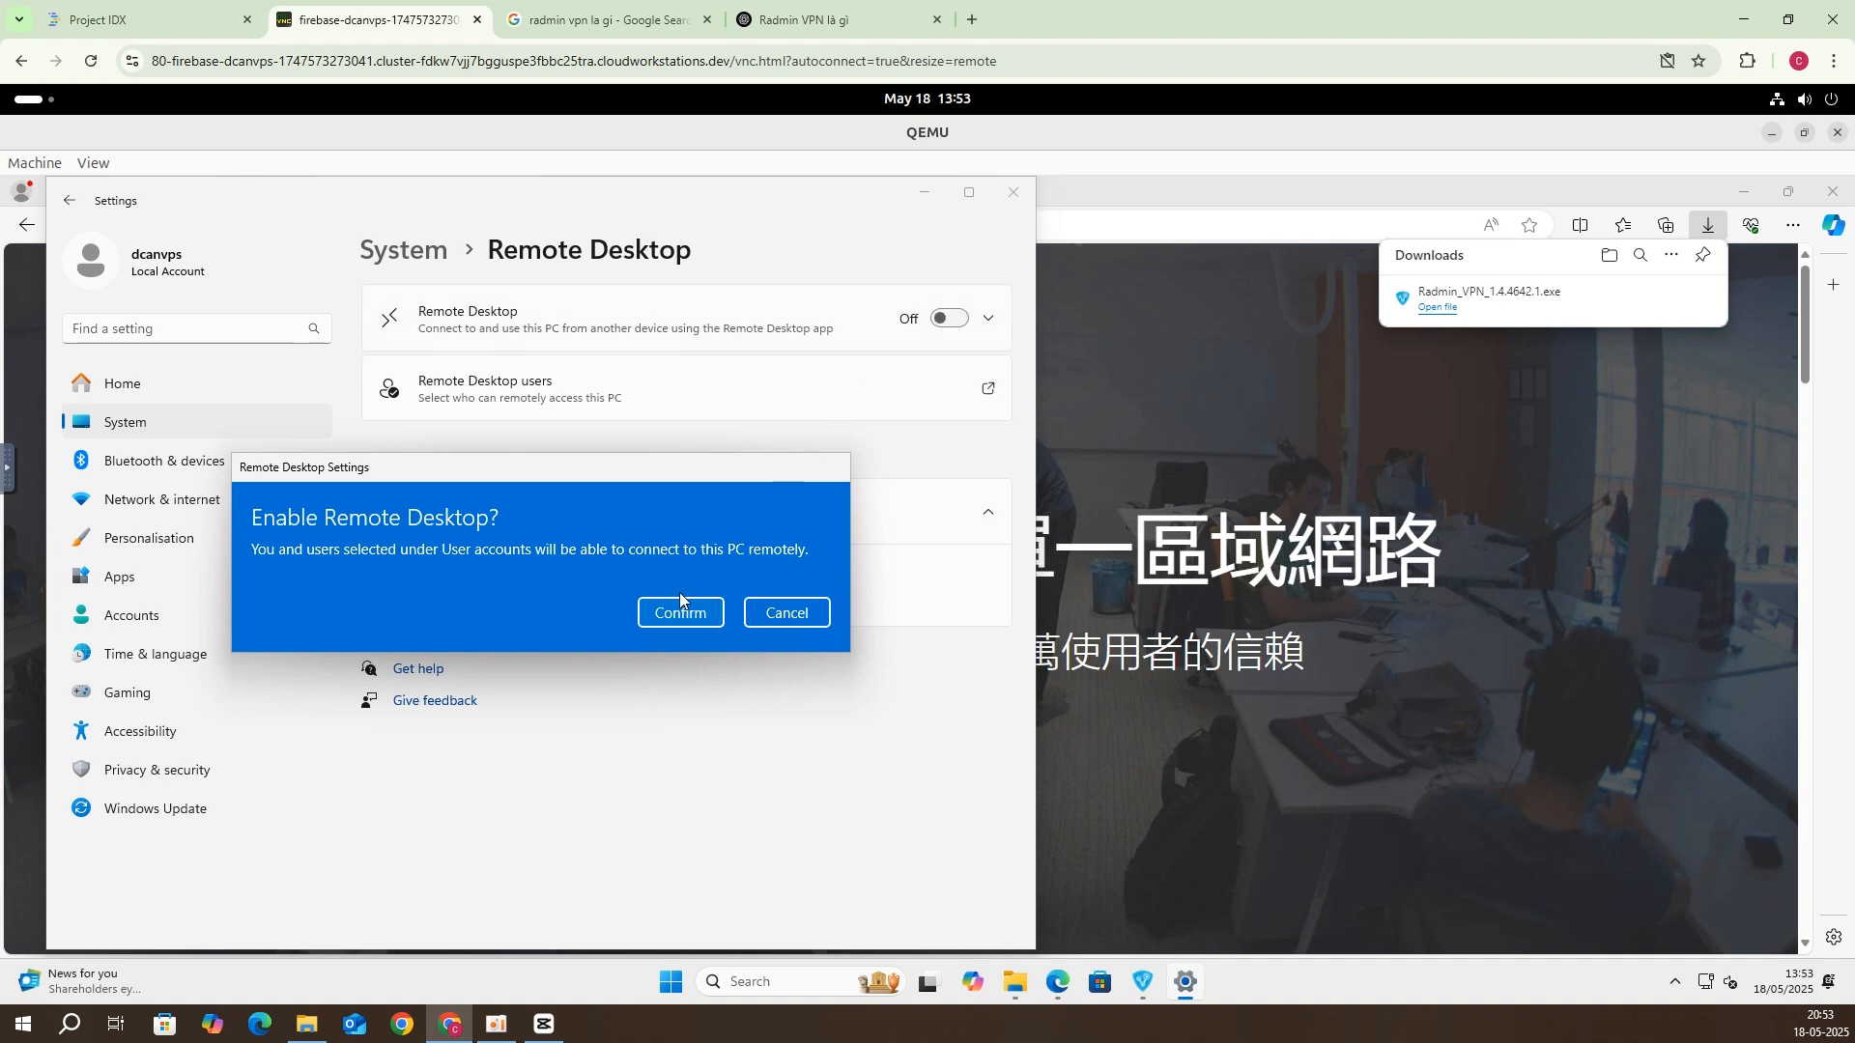
{"action": "left_click", "coordinate": [681, 609]}
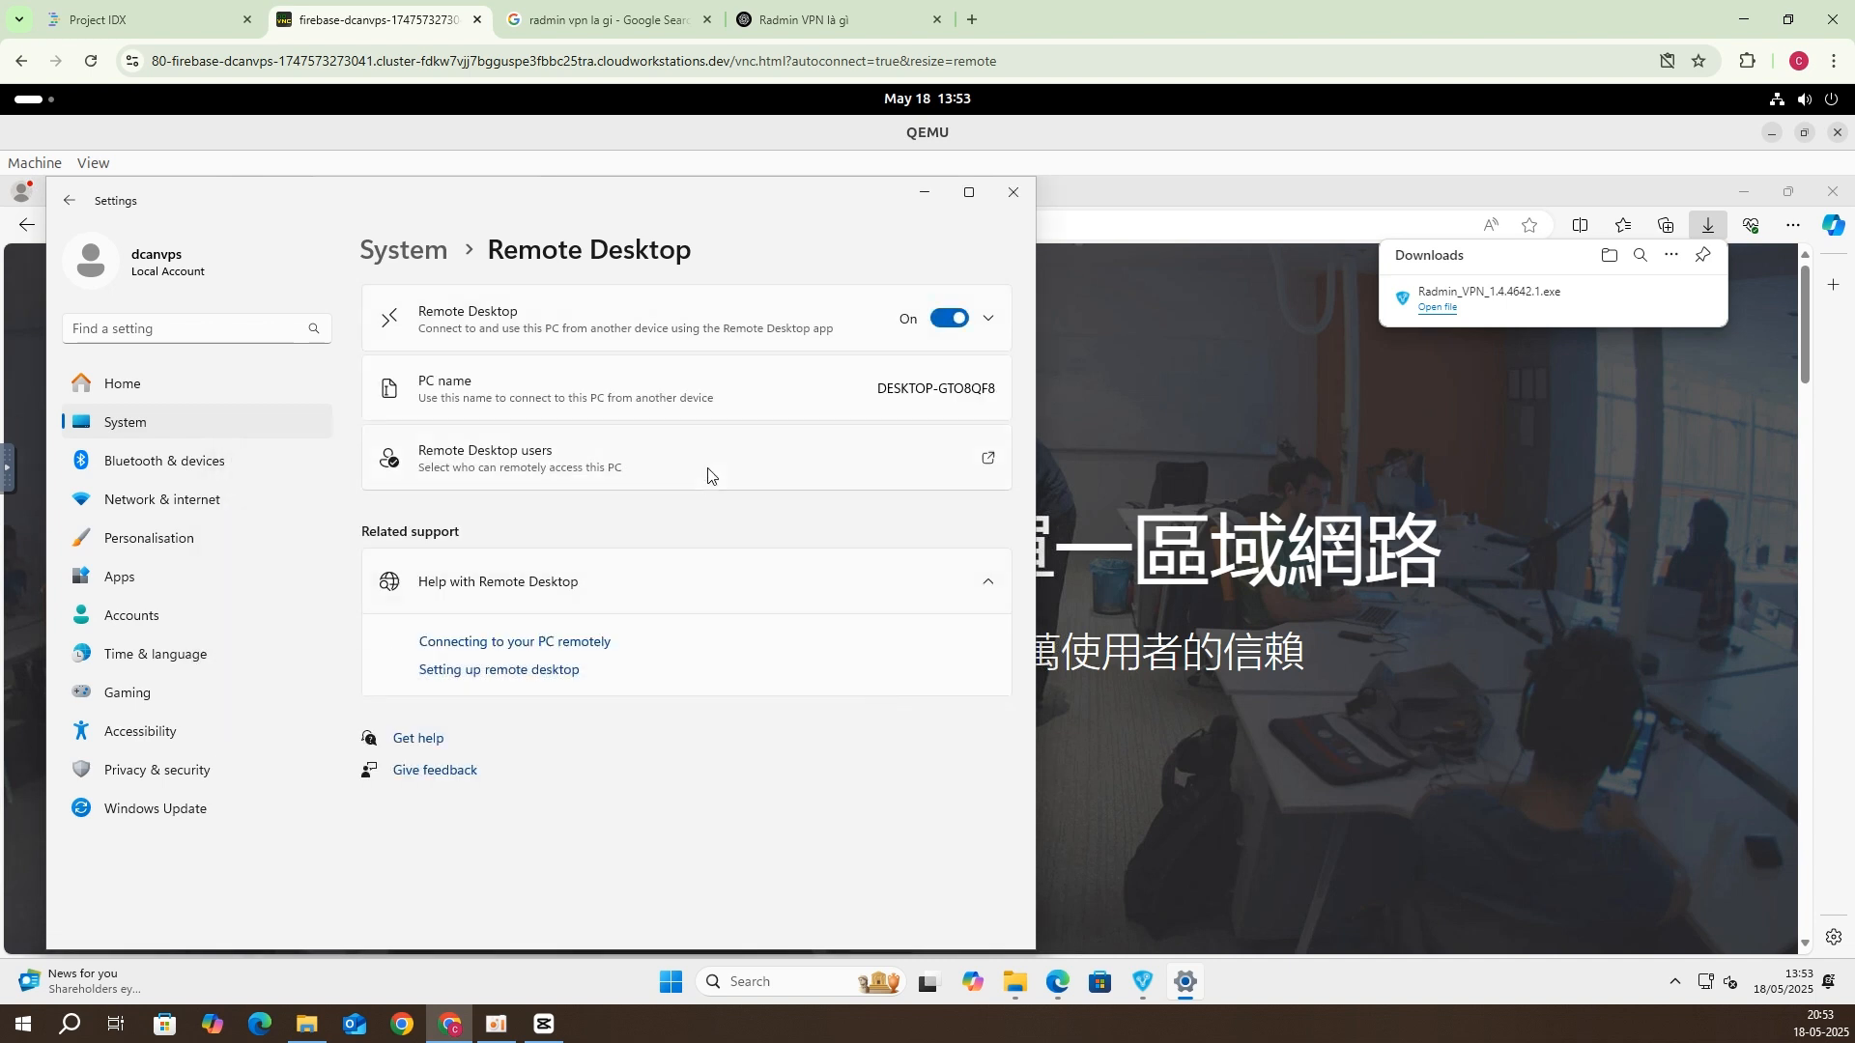
{"action": "left_click", "coordinate": [1014, 192]}
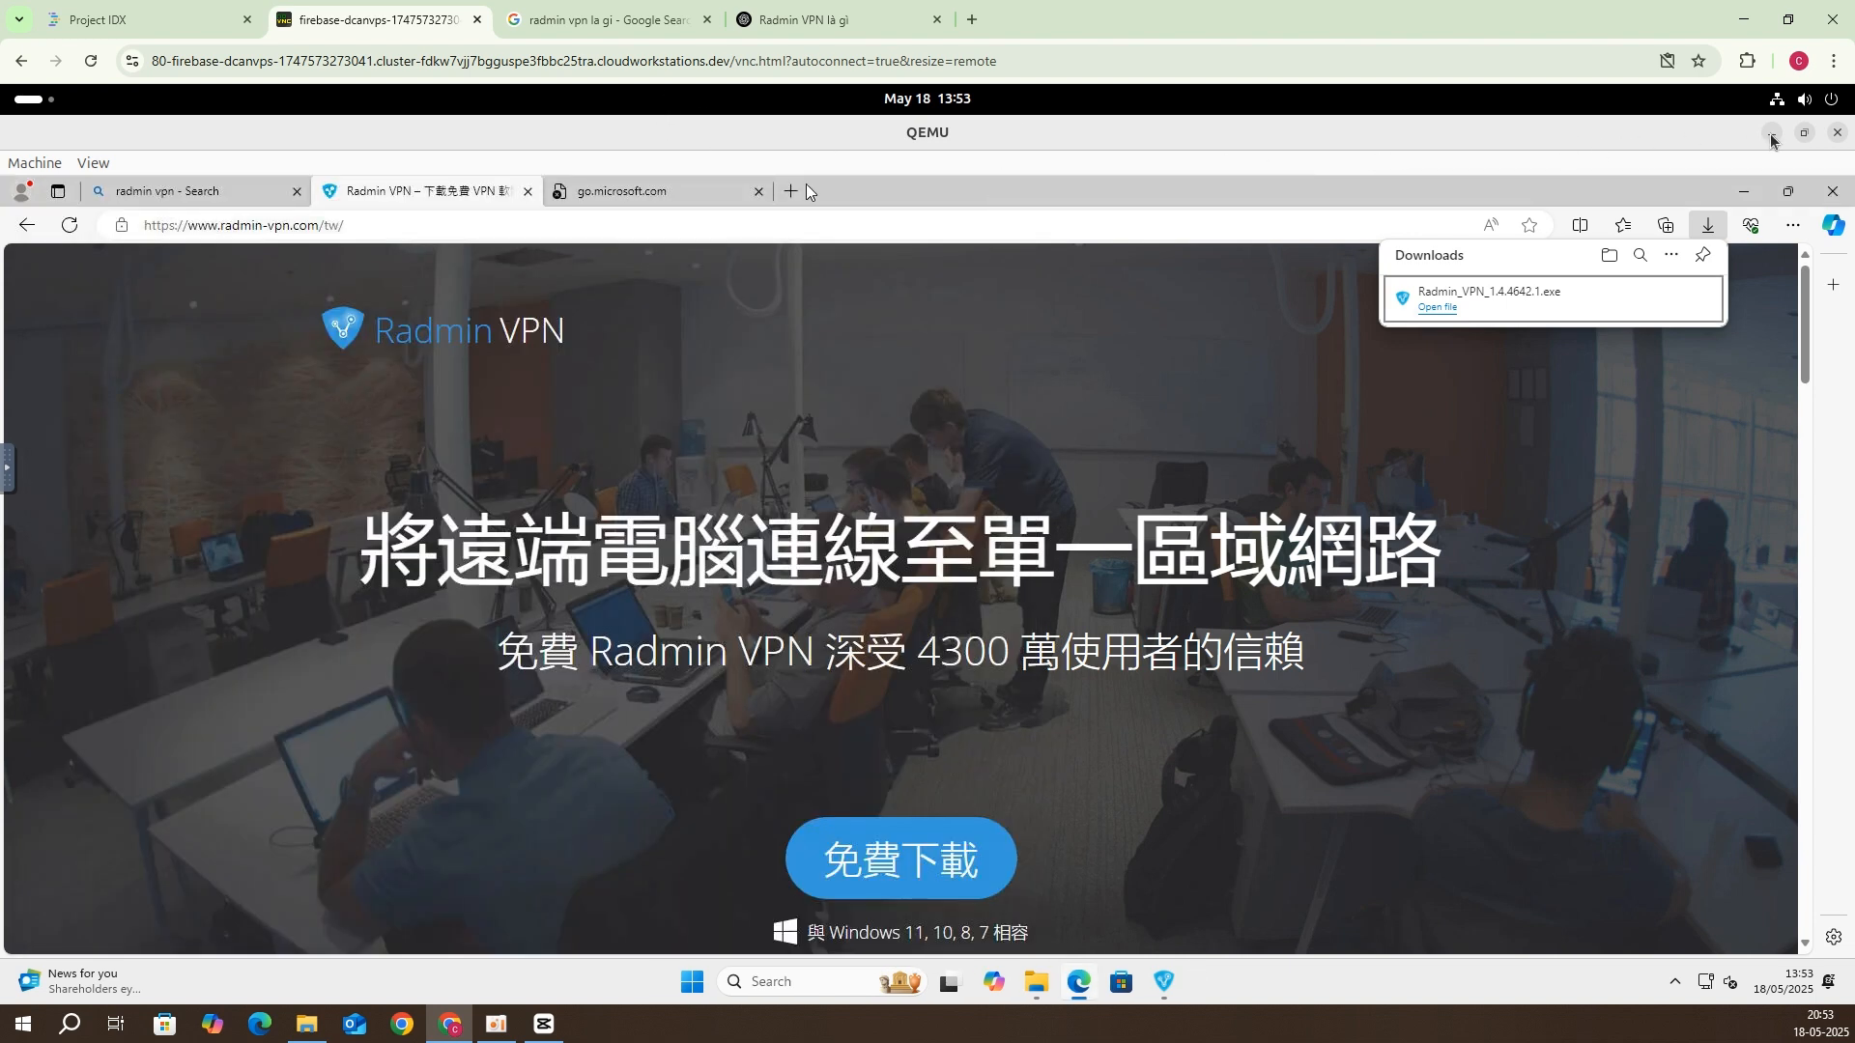
Step: Close the QEMU window and run the saved sudo kvm launch command
{"action": "left_click", "coordinate": [1834, 135]}
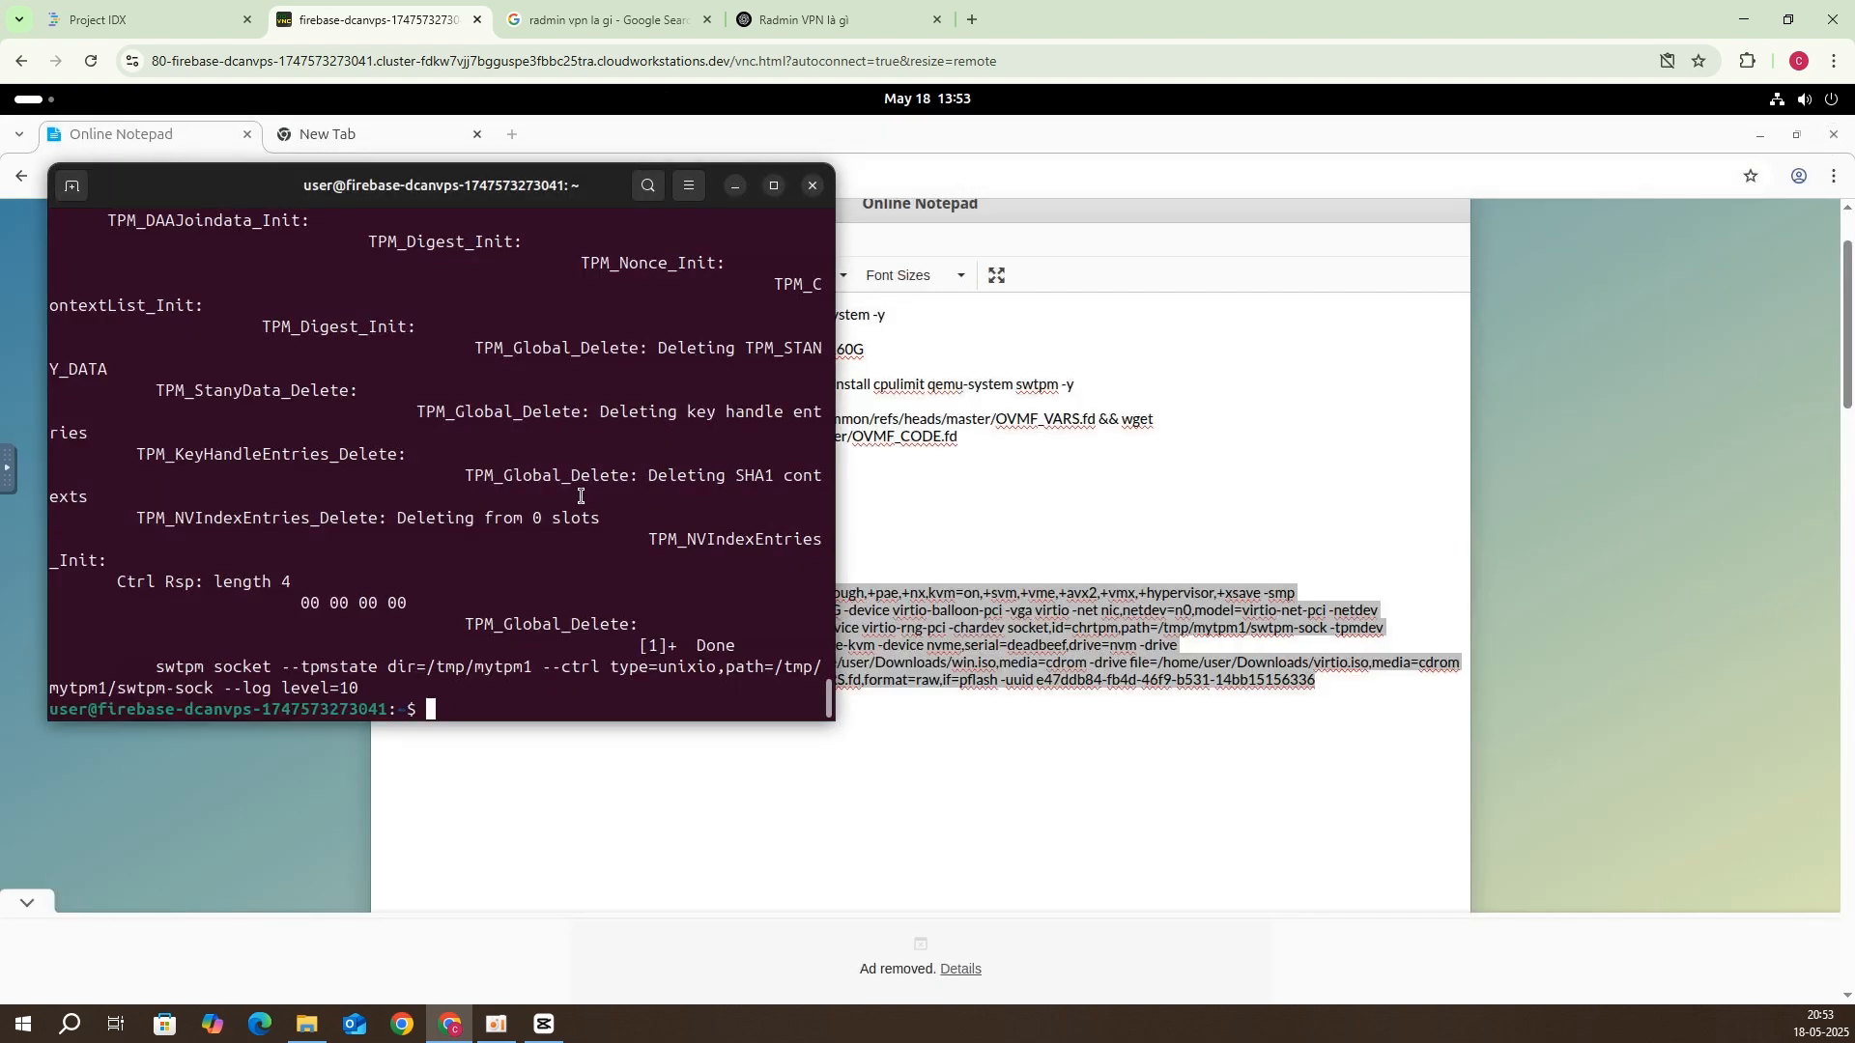
{"action": "type", "text": "sudo kvm -cpu host,+topoext,hv_relaxed,hv_spinlocks=0x1fff,hv-passthrough,+pae,+nx,kvm=on,+svm,+vme,+avx2,+vmx,+hypervisor,+xsave -smp sockets=1,cores=16,threads=1 -M q35,usb=on -device usb-tablet -m 50G -device virtio-balloon-pci -vga virtio -net nic,netdev=n0,model=virtio-net-pci -netdev user,id=n0,hostfwd=tcp::3389-:3389 -boot d -device virtio-serial-pci -device virtio-rng-pci -chardev socket,id=chrtpm,path=/tmp/mytpm1/swtpm-sock -tpmdev emulator,id=tpm0,chardev=chrtpm -device tpm-tis,tpmdev=tpm0 -enable-kvm -device nvme,serial=deadbeef,drive=nvm -drive file=/home/user/Android/Sdk/disk.img,if=none,id=nvm -drive file=/home/user/Downloads/win.iso,media=cdrom -drive file=/home/user/Downloads/virtio.iso,media=cdrom -drive file=OVMF_CODE.fd,format=raw,if=pflash -drive file=OVMF_VARS.fd,format=raw,if=pflash -uuid e47ddb84-fb4d-46f9-b531-14bb15156336"}
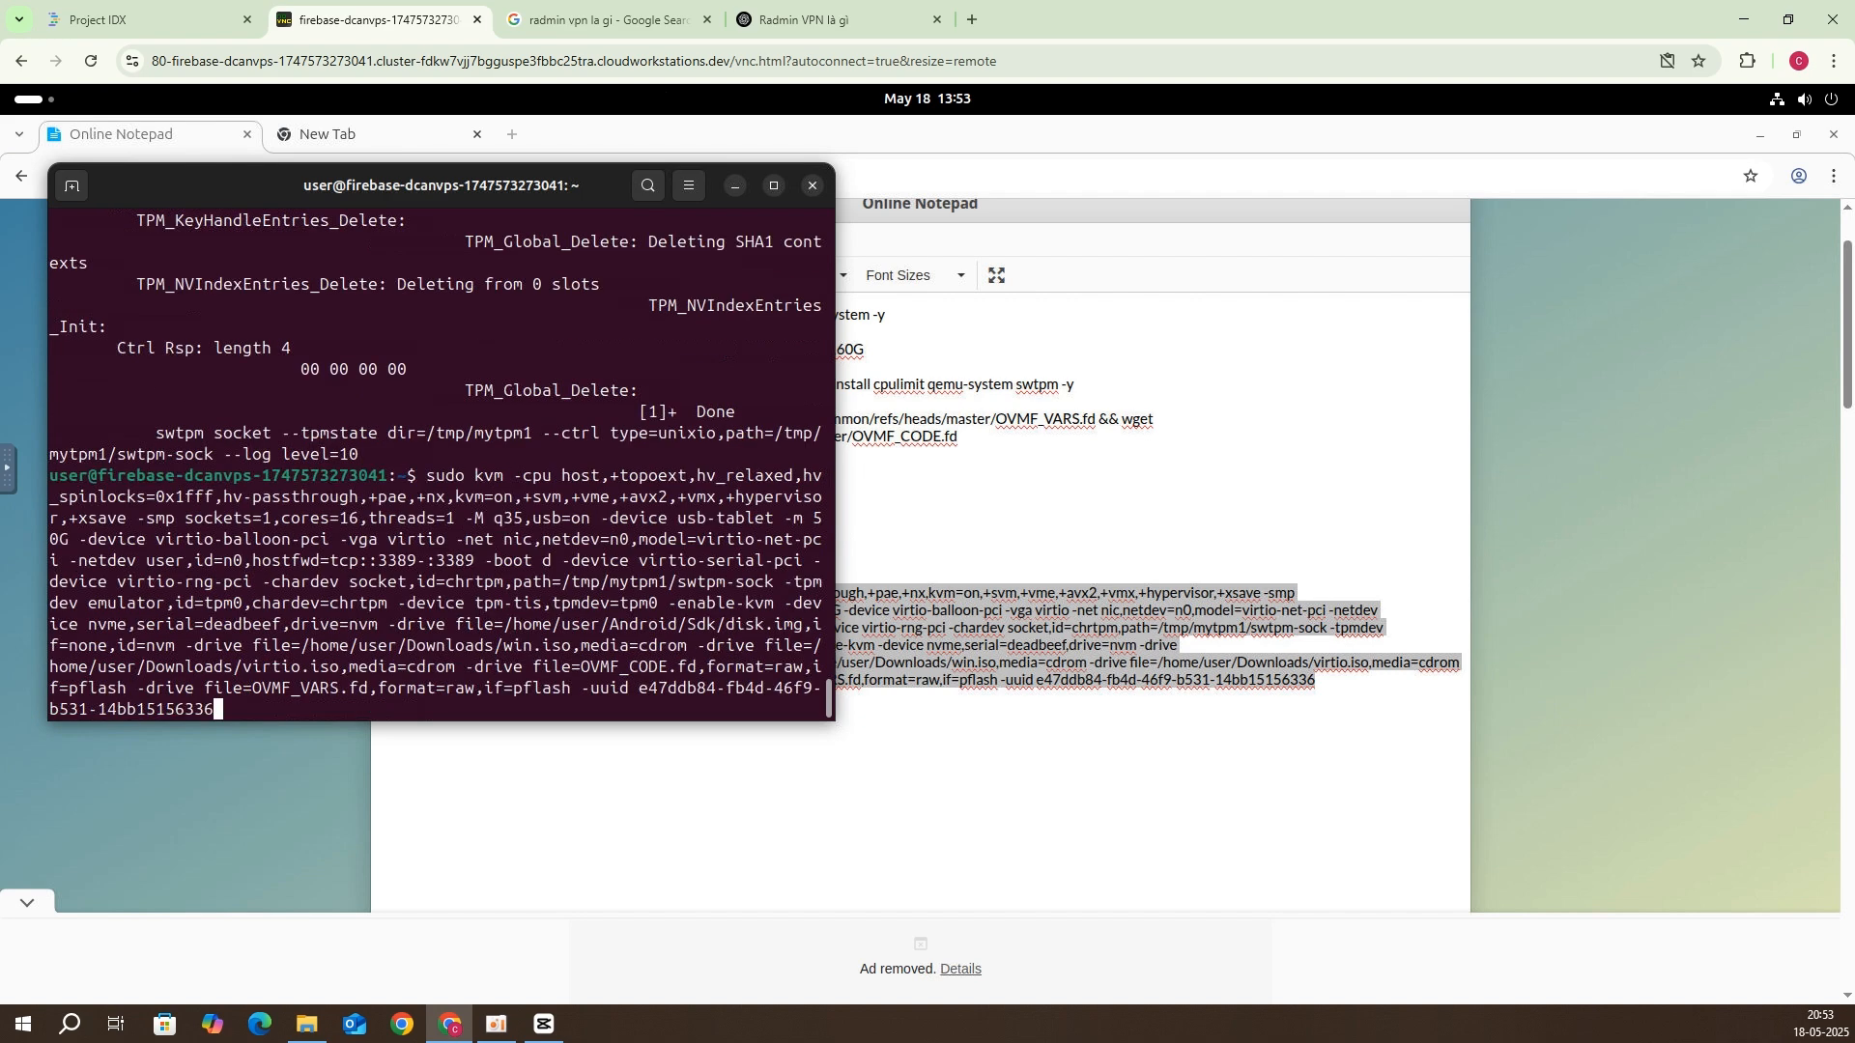
{"action": "key", "text": "Return"}
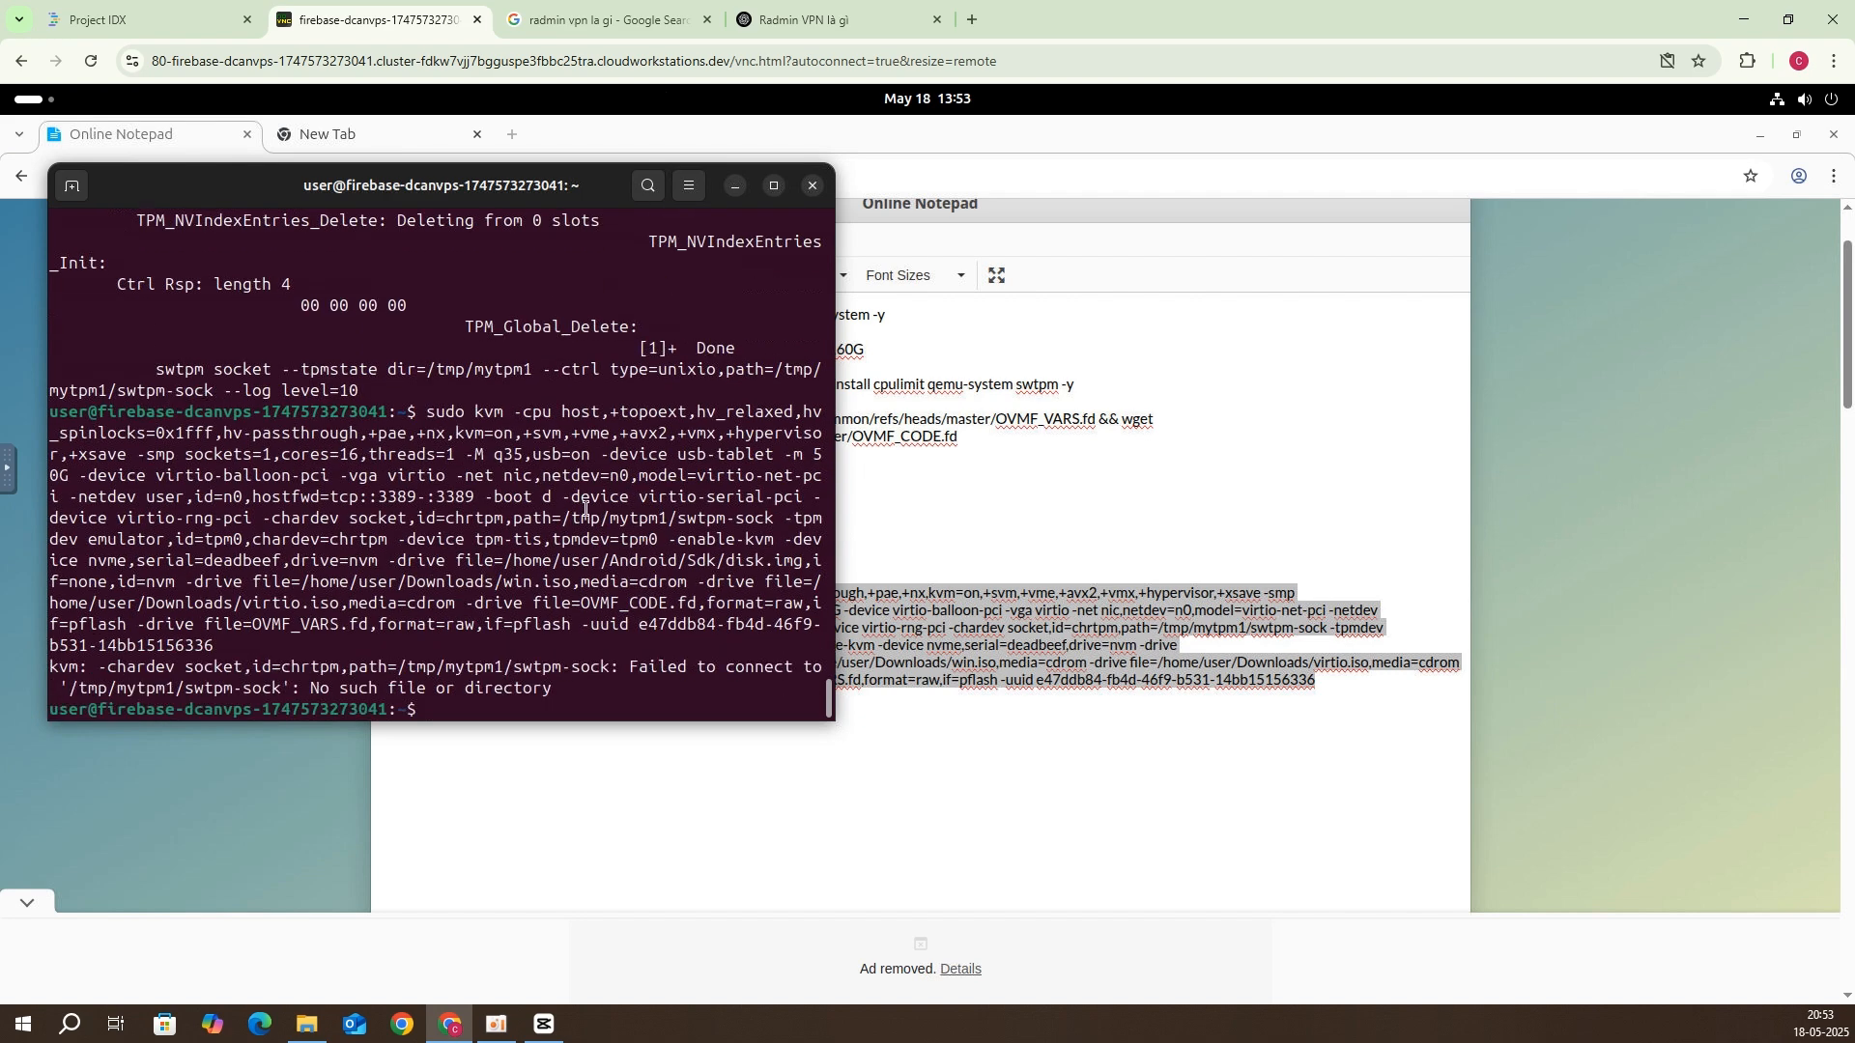
Step: Restart swtpm in the background from history, then rerun the kvm command to boot the VM
{"action": "key", "text": "Up"}
{"action": "key", "text": "Up"}
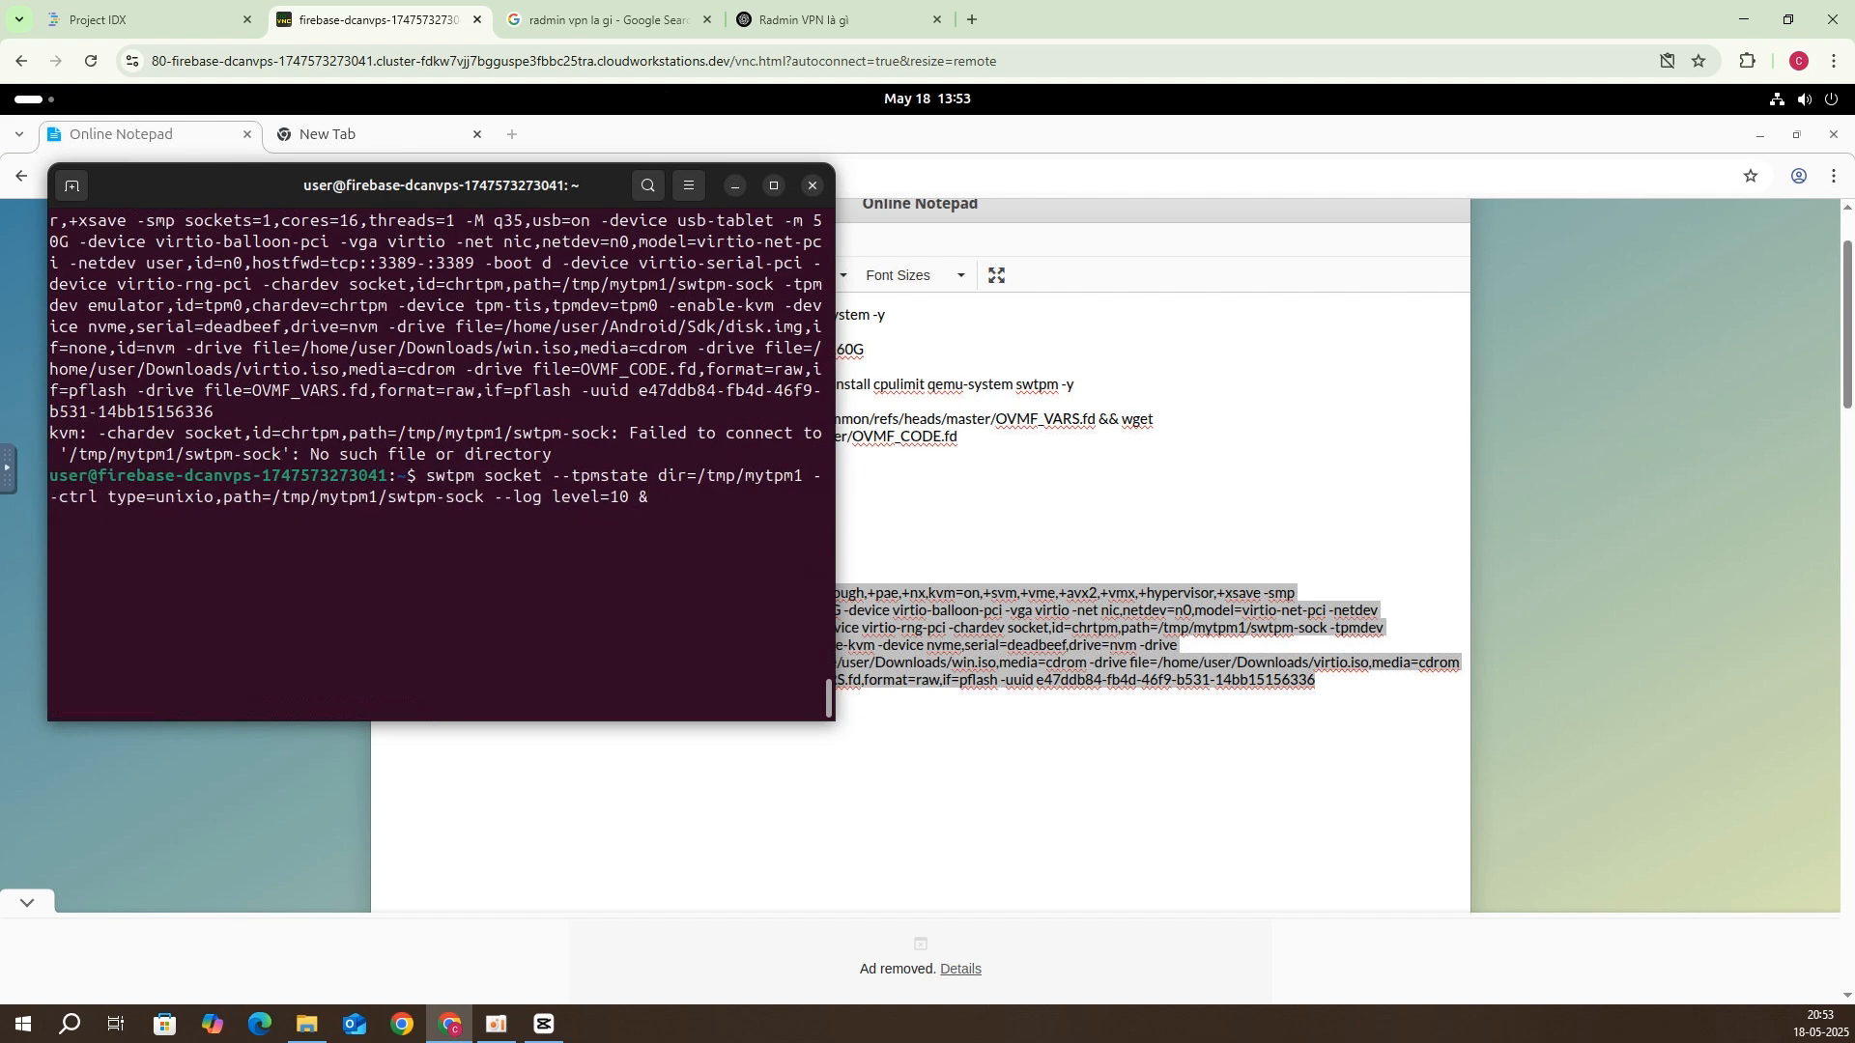
{"action": "key", "text": "Return"}
{"action": "key", "text": "Up"}
{"action": "key", "text": "Up"}
{"action": "key", "text": "Return"}
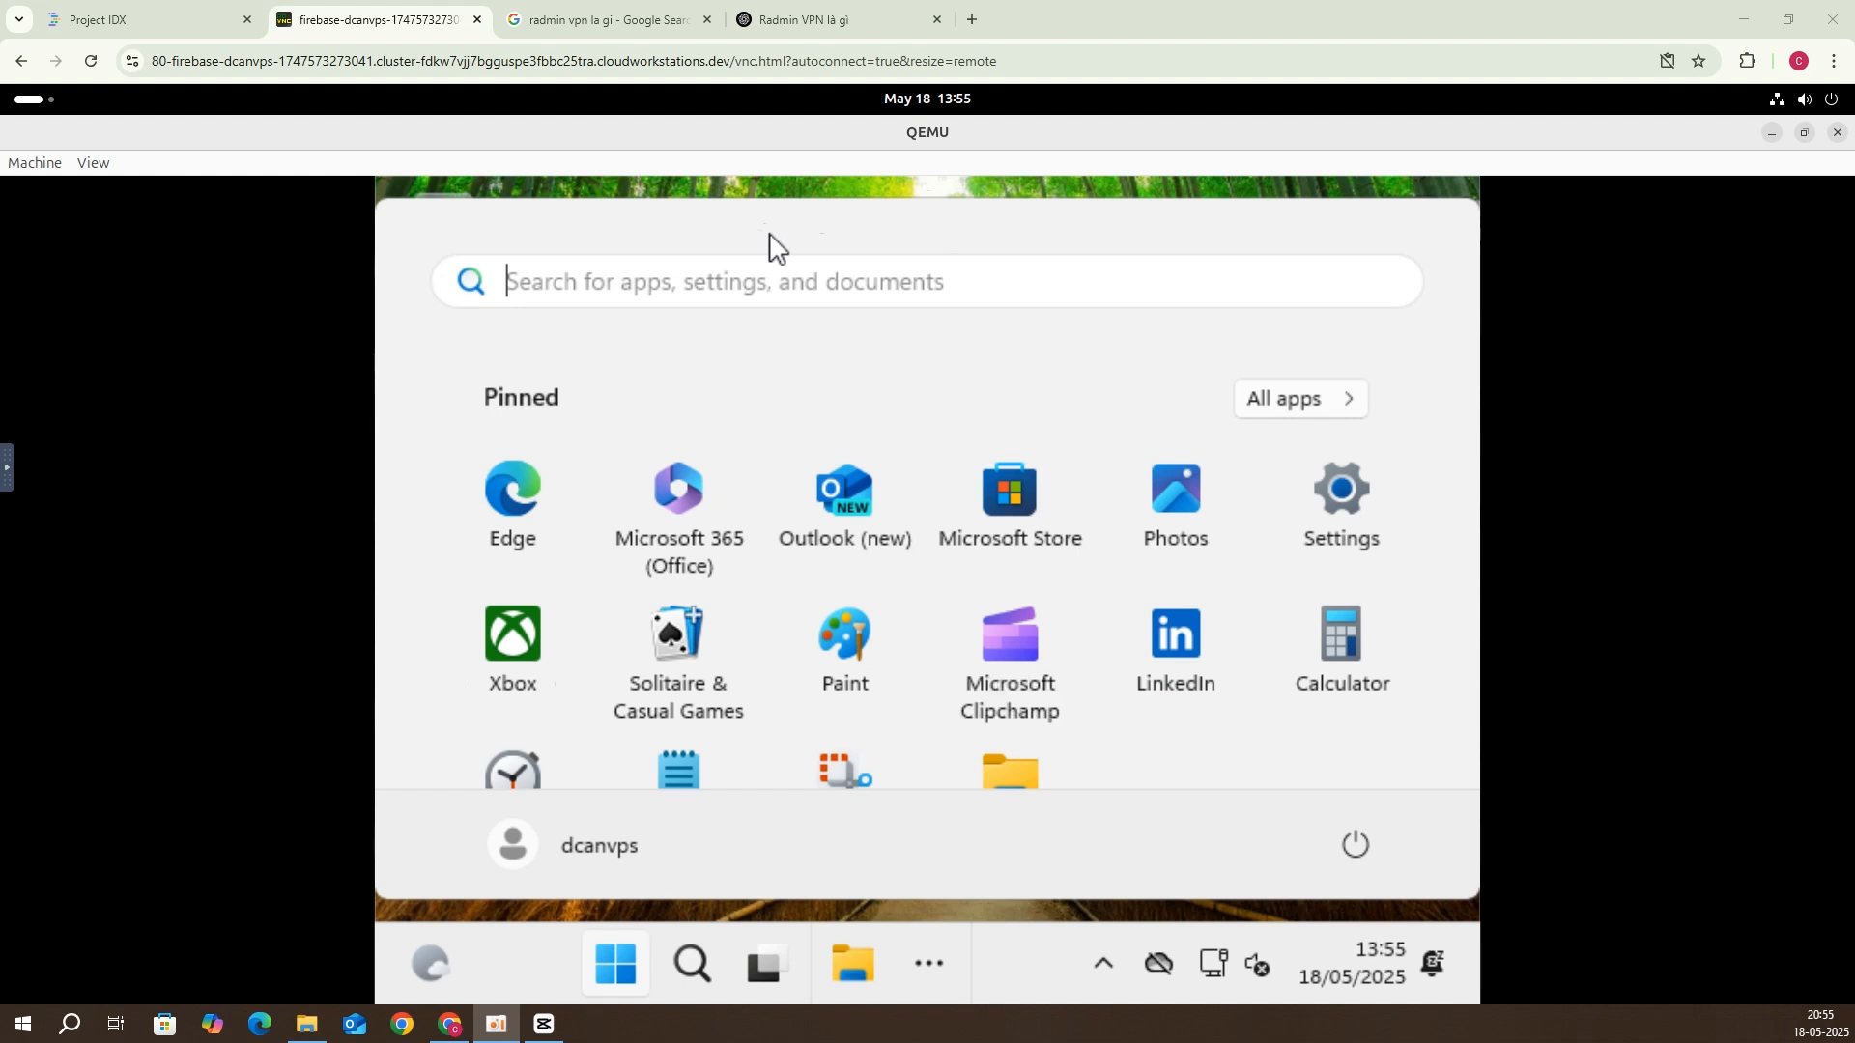
Step: Change the Start search text from 'services' to 'slee' so Power, sleep, and battery is the best match
{"action": "type", "text": "services"}
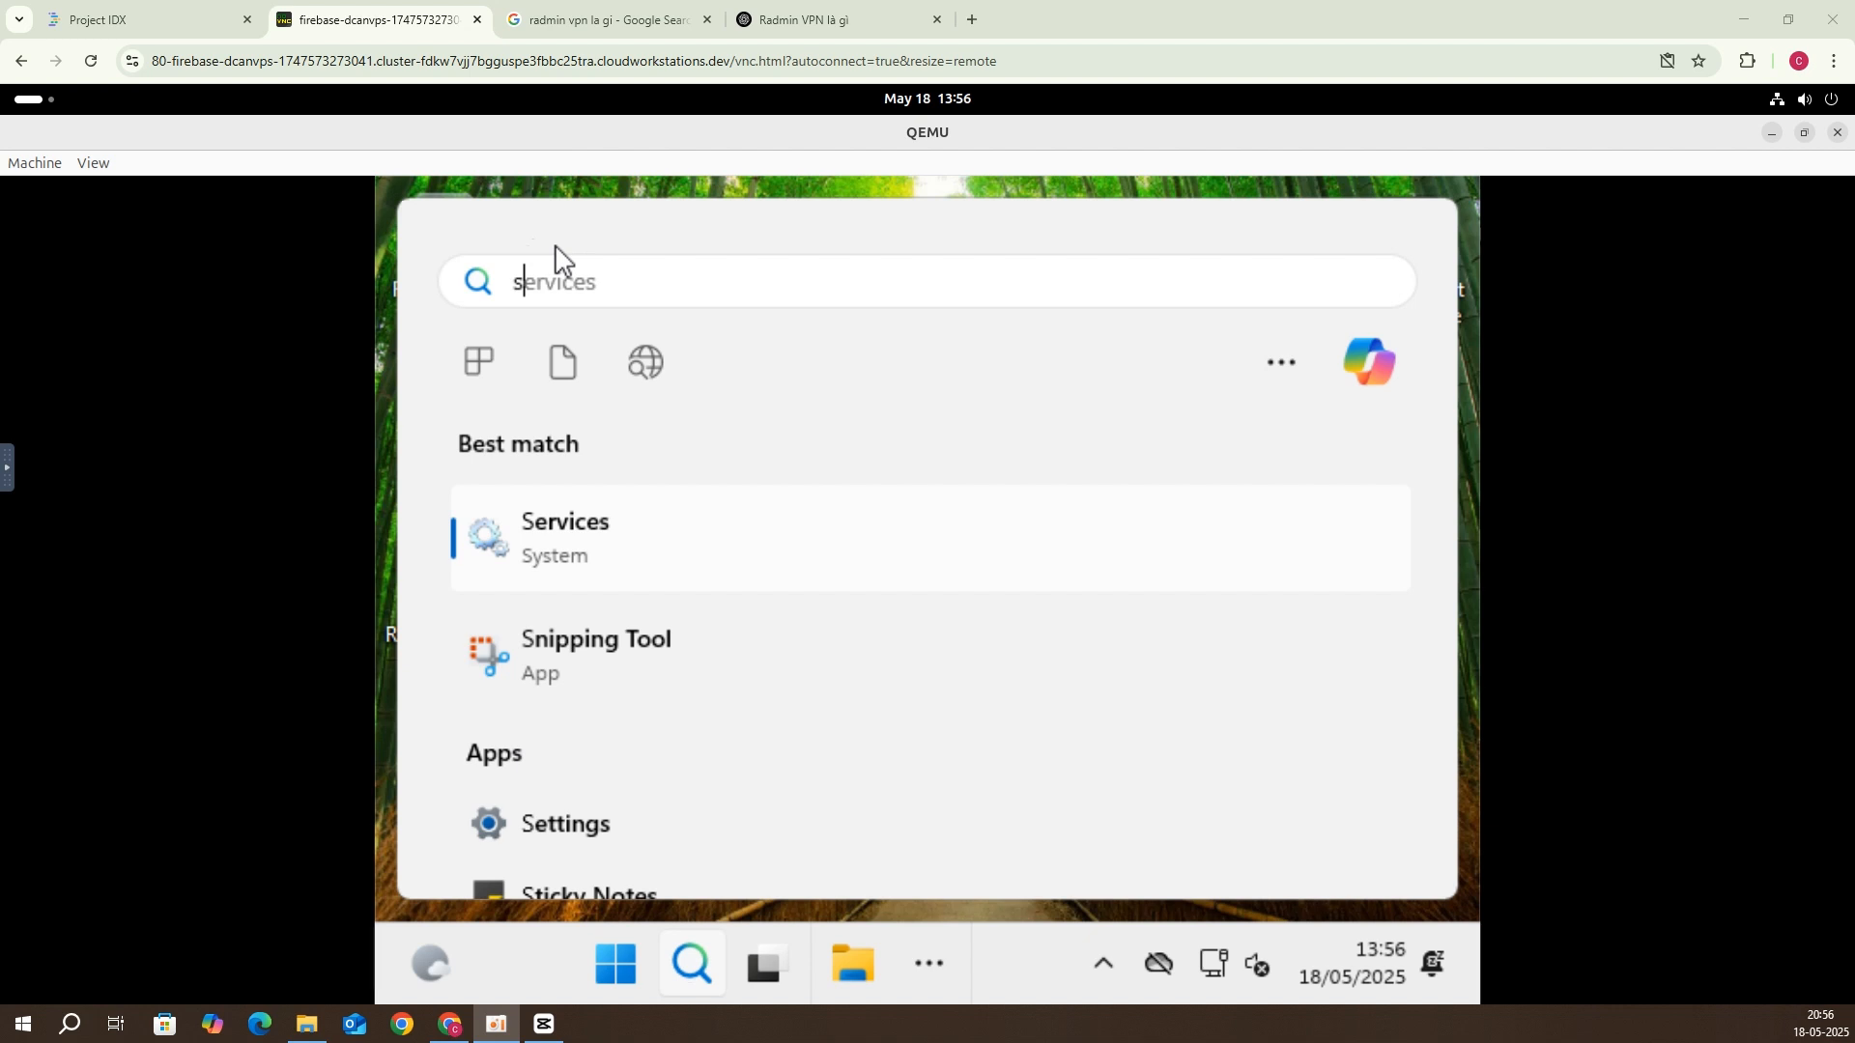
{"action": "left_click", "coordinate": [559, 272]}
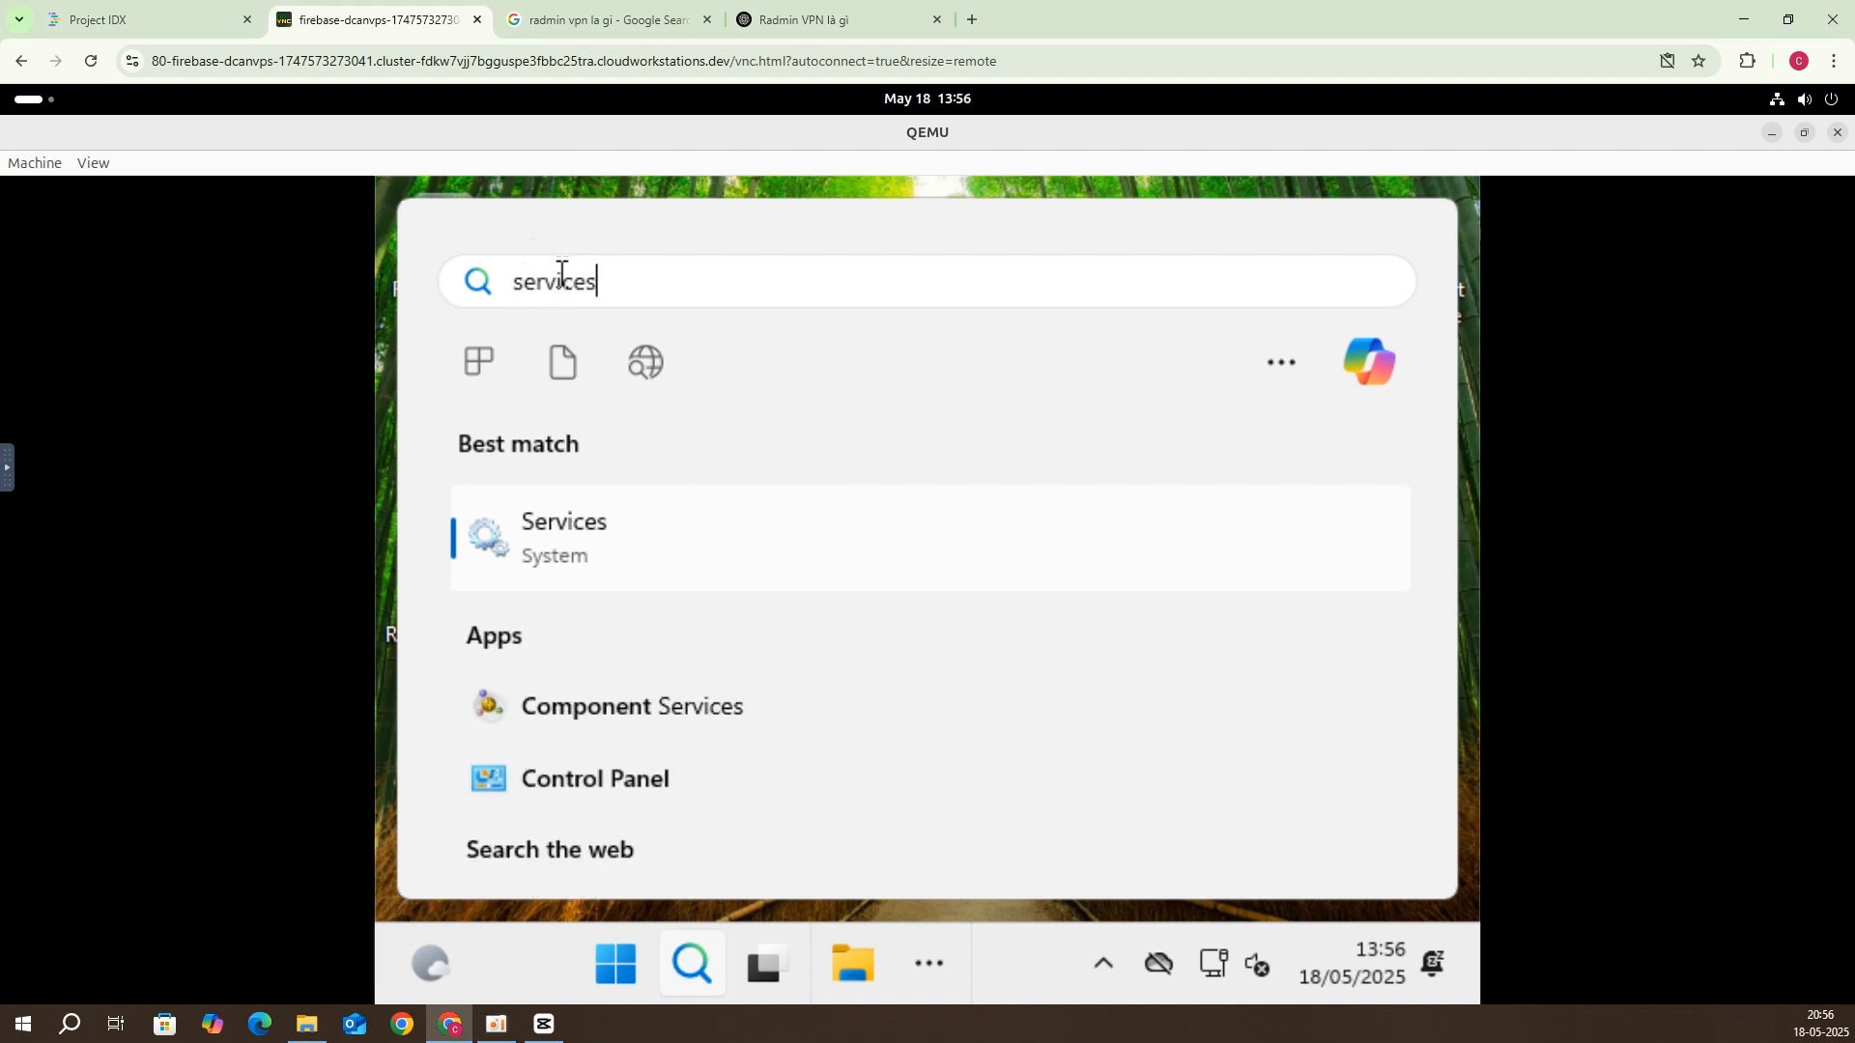
{"action": "key", "text": "BackSpace"}
{"action": "type", "text": "s"}
{"action": "left_click", "coordinate": [559, 274]}
{"action": "key", "text": "Left"}
{"action": "key", "text": "BackSpace"}
{"action": "key", "text": "BackSpace"}
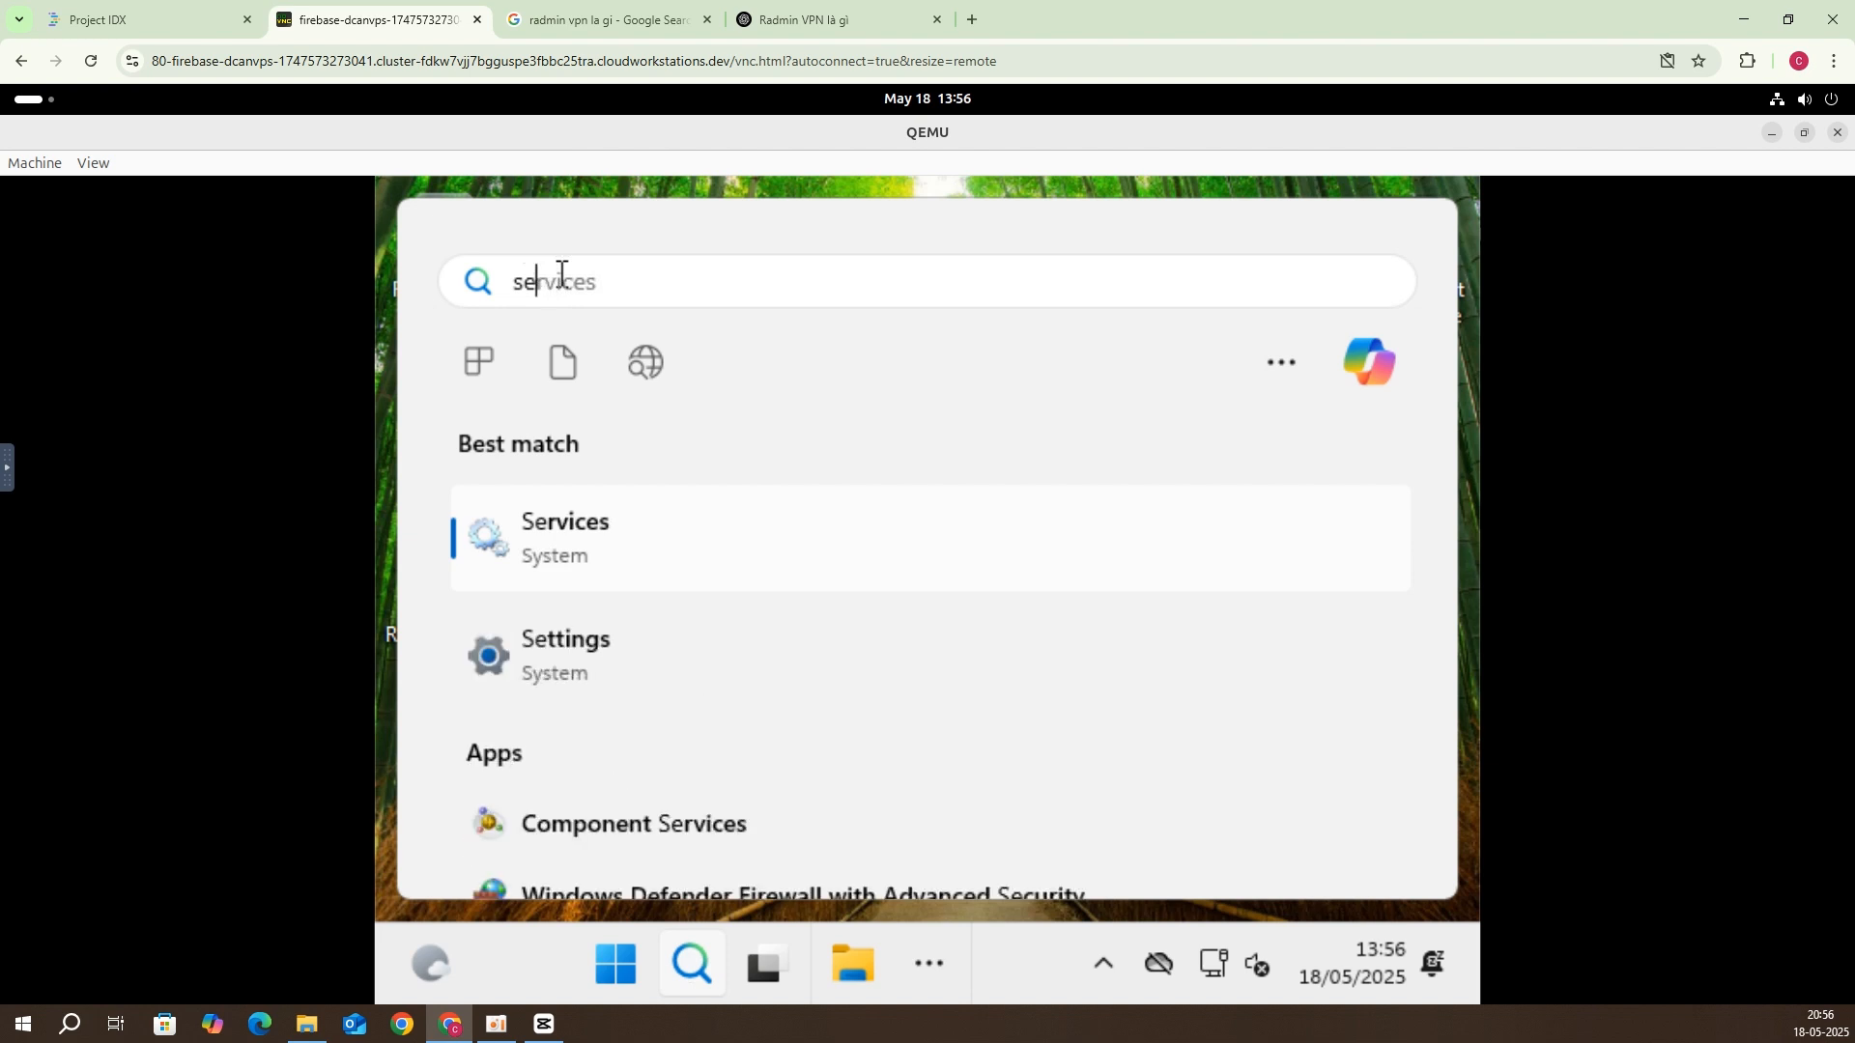
{"action": "type", "text": "lee"}
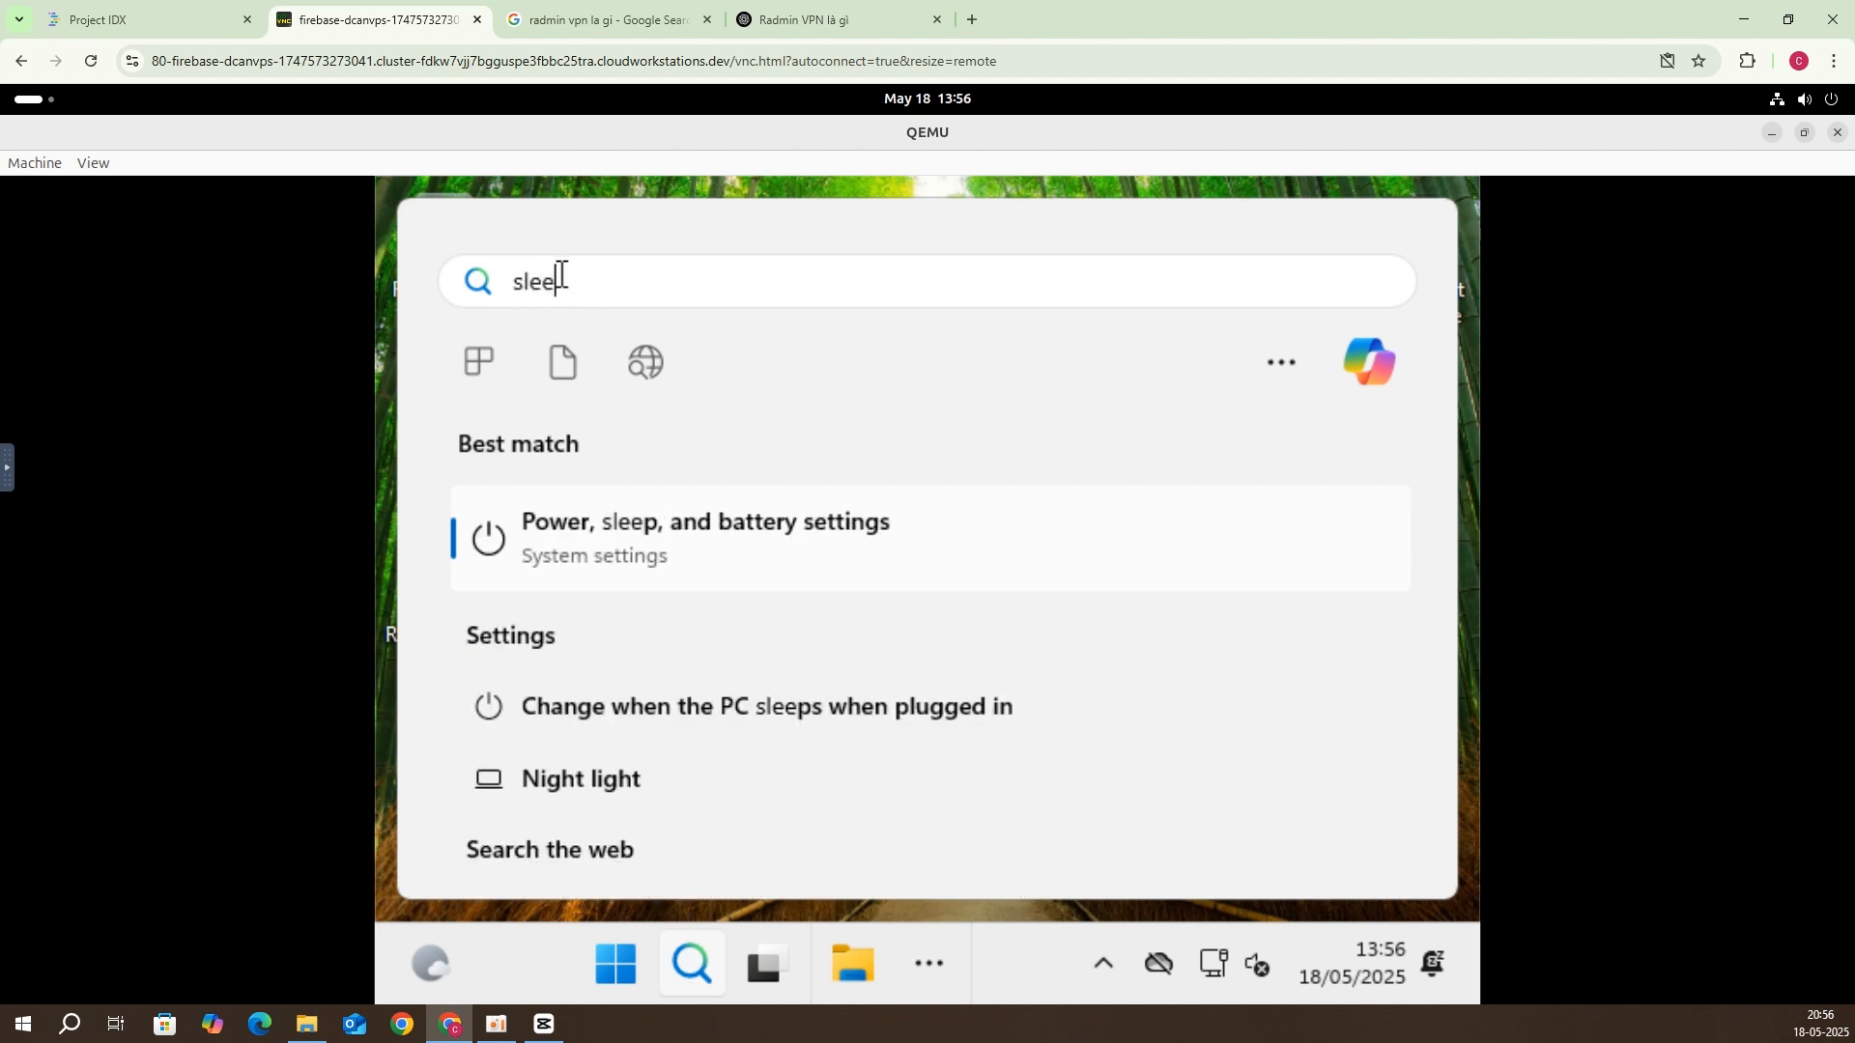
Step: Set the screen-off and sleep time-outs to Never under Power, sleep, and battery, then close Settings
{"action": "left_click", "coordinate": [674, 572]}
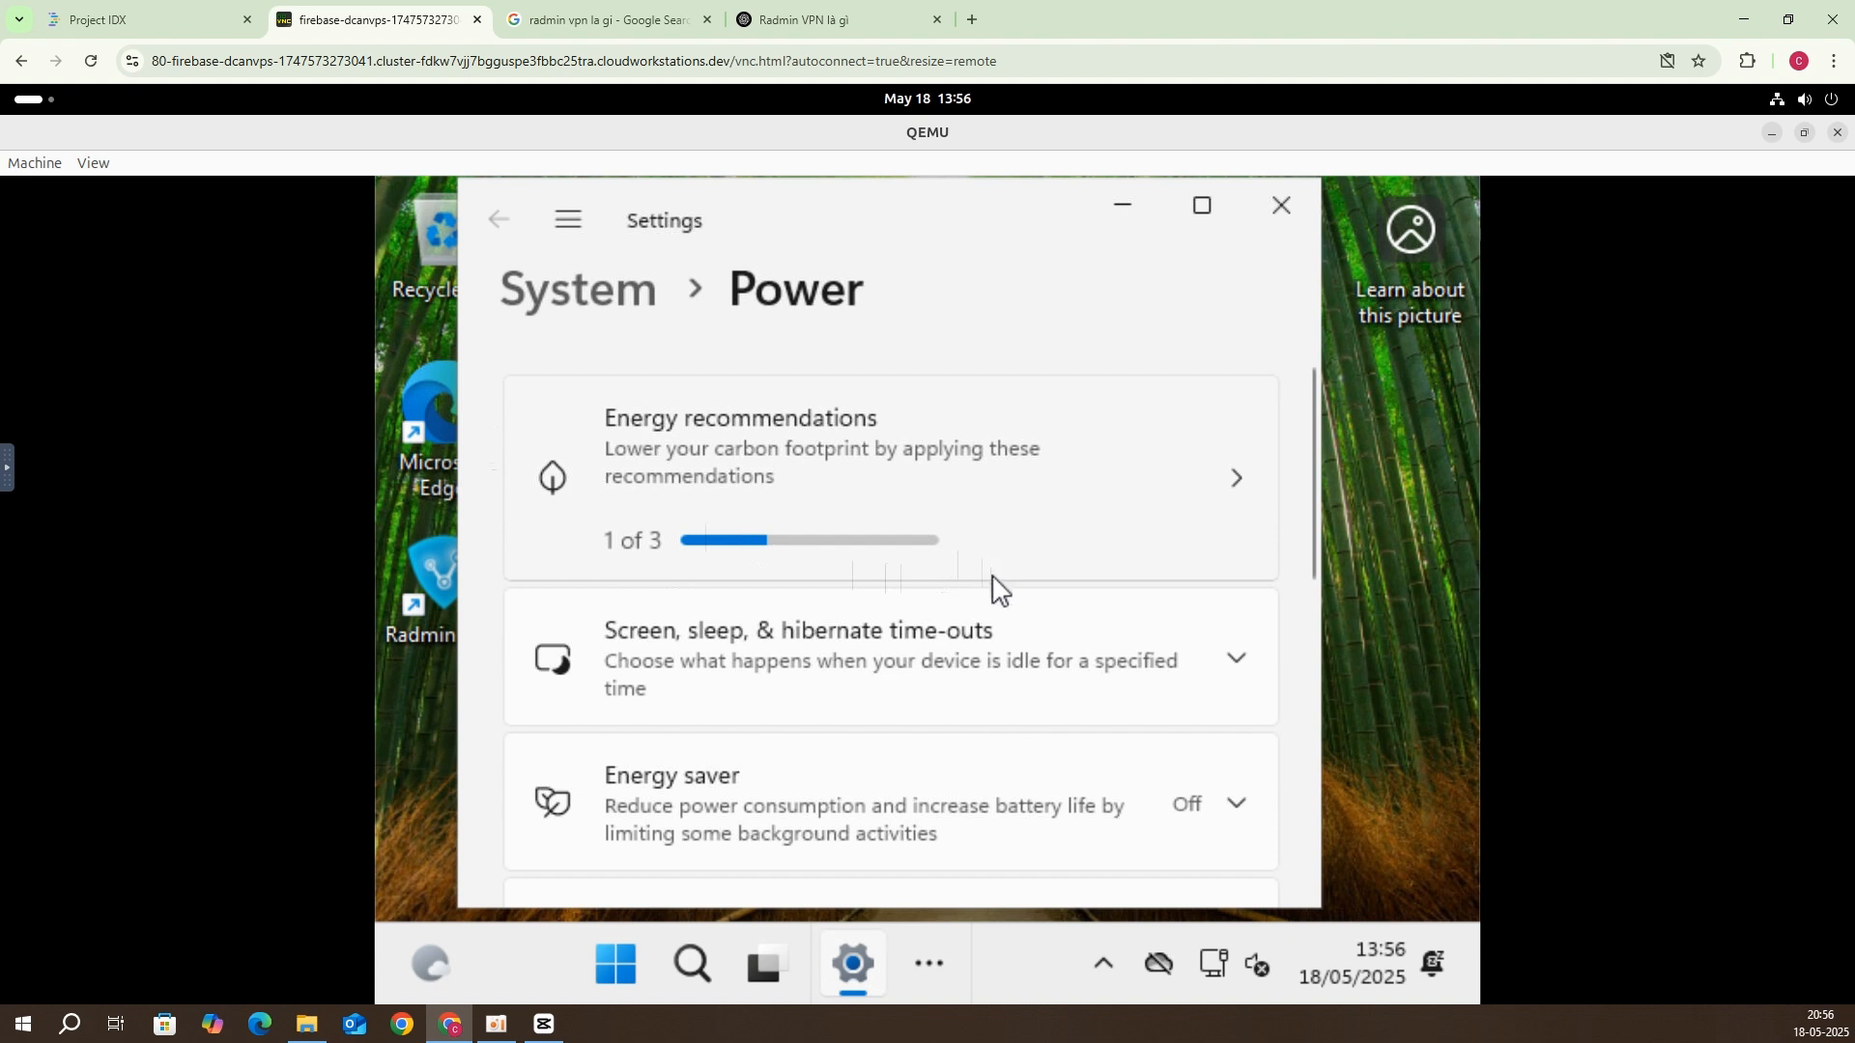
{"action": "left_click", "coordinate": [992, 632]}
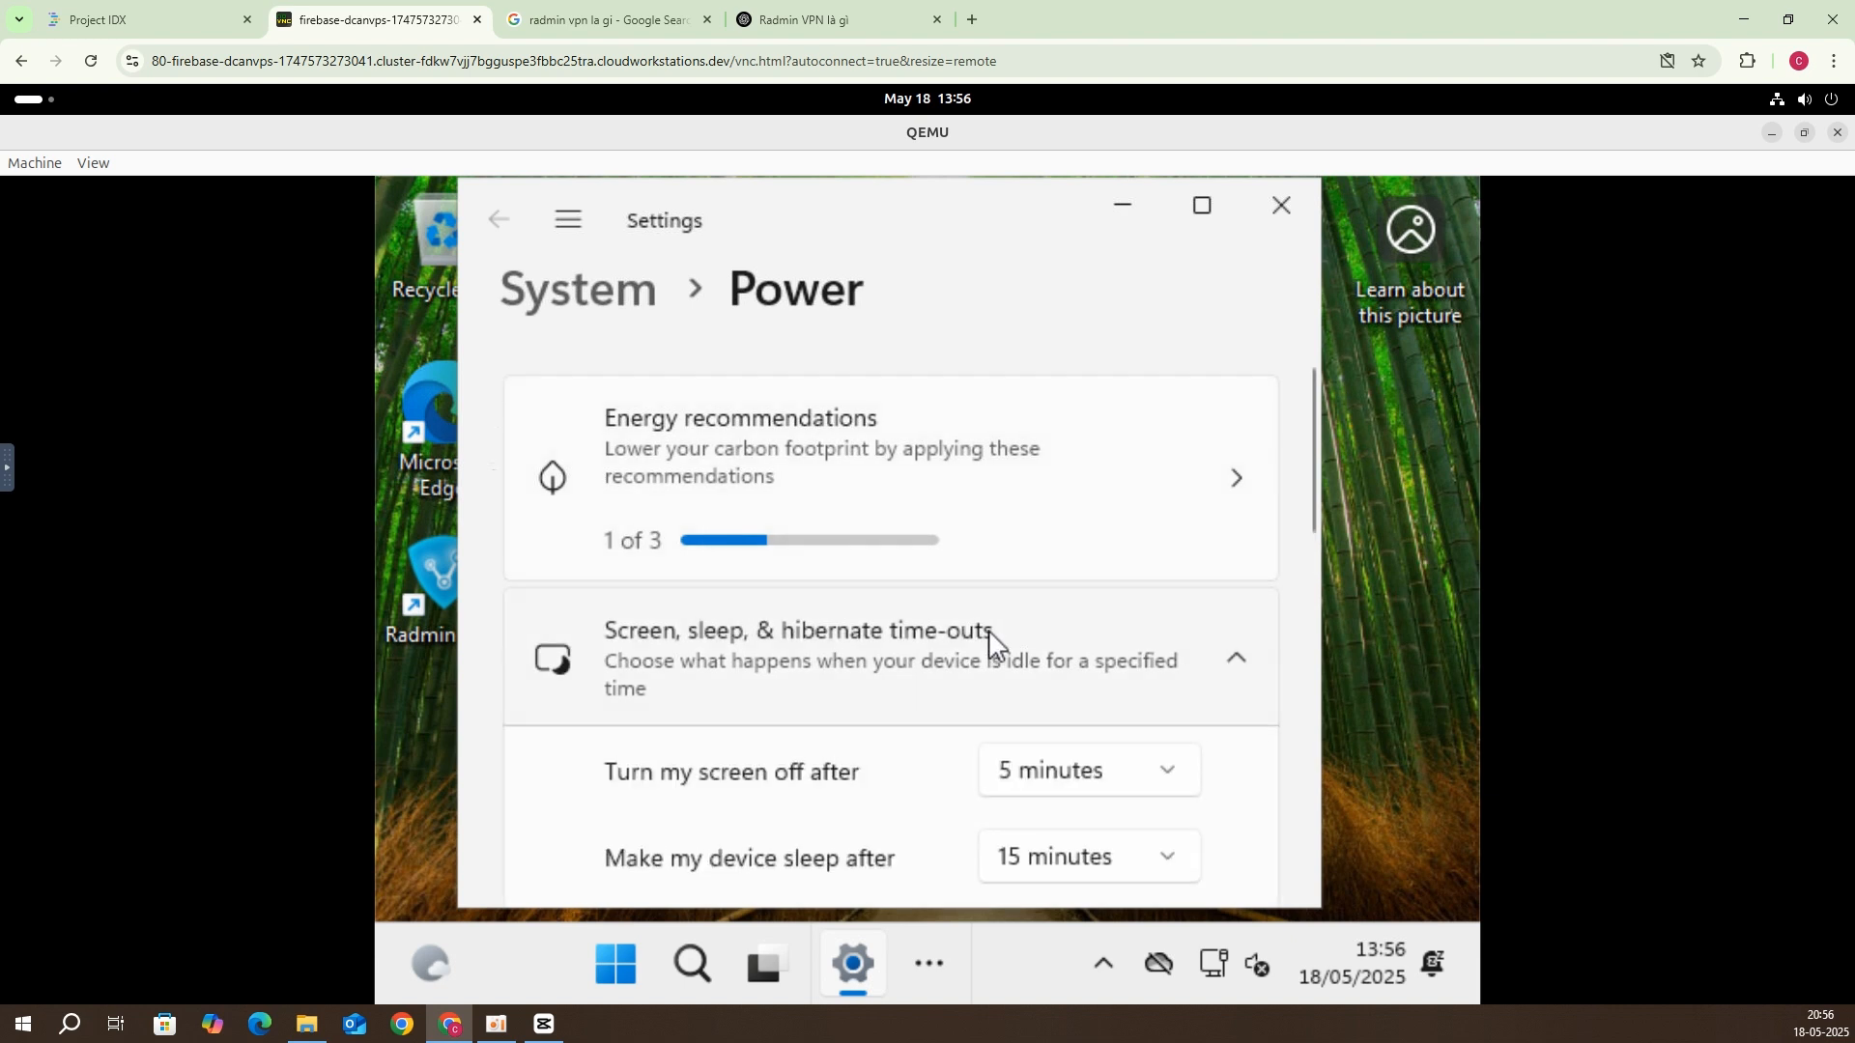
{"action": "scroll", "coordinate": [987, 629], "scroll_direction": "down", "scroll_amount": 2}
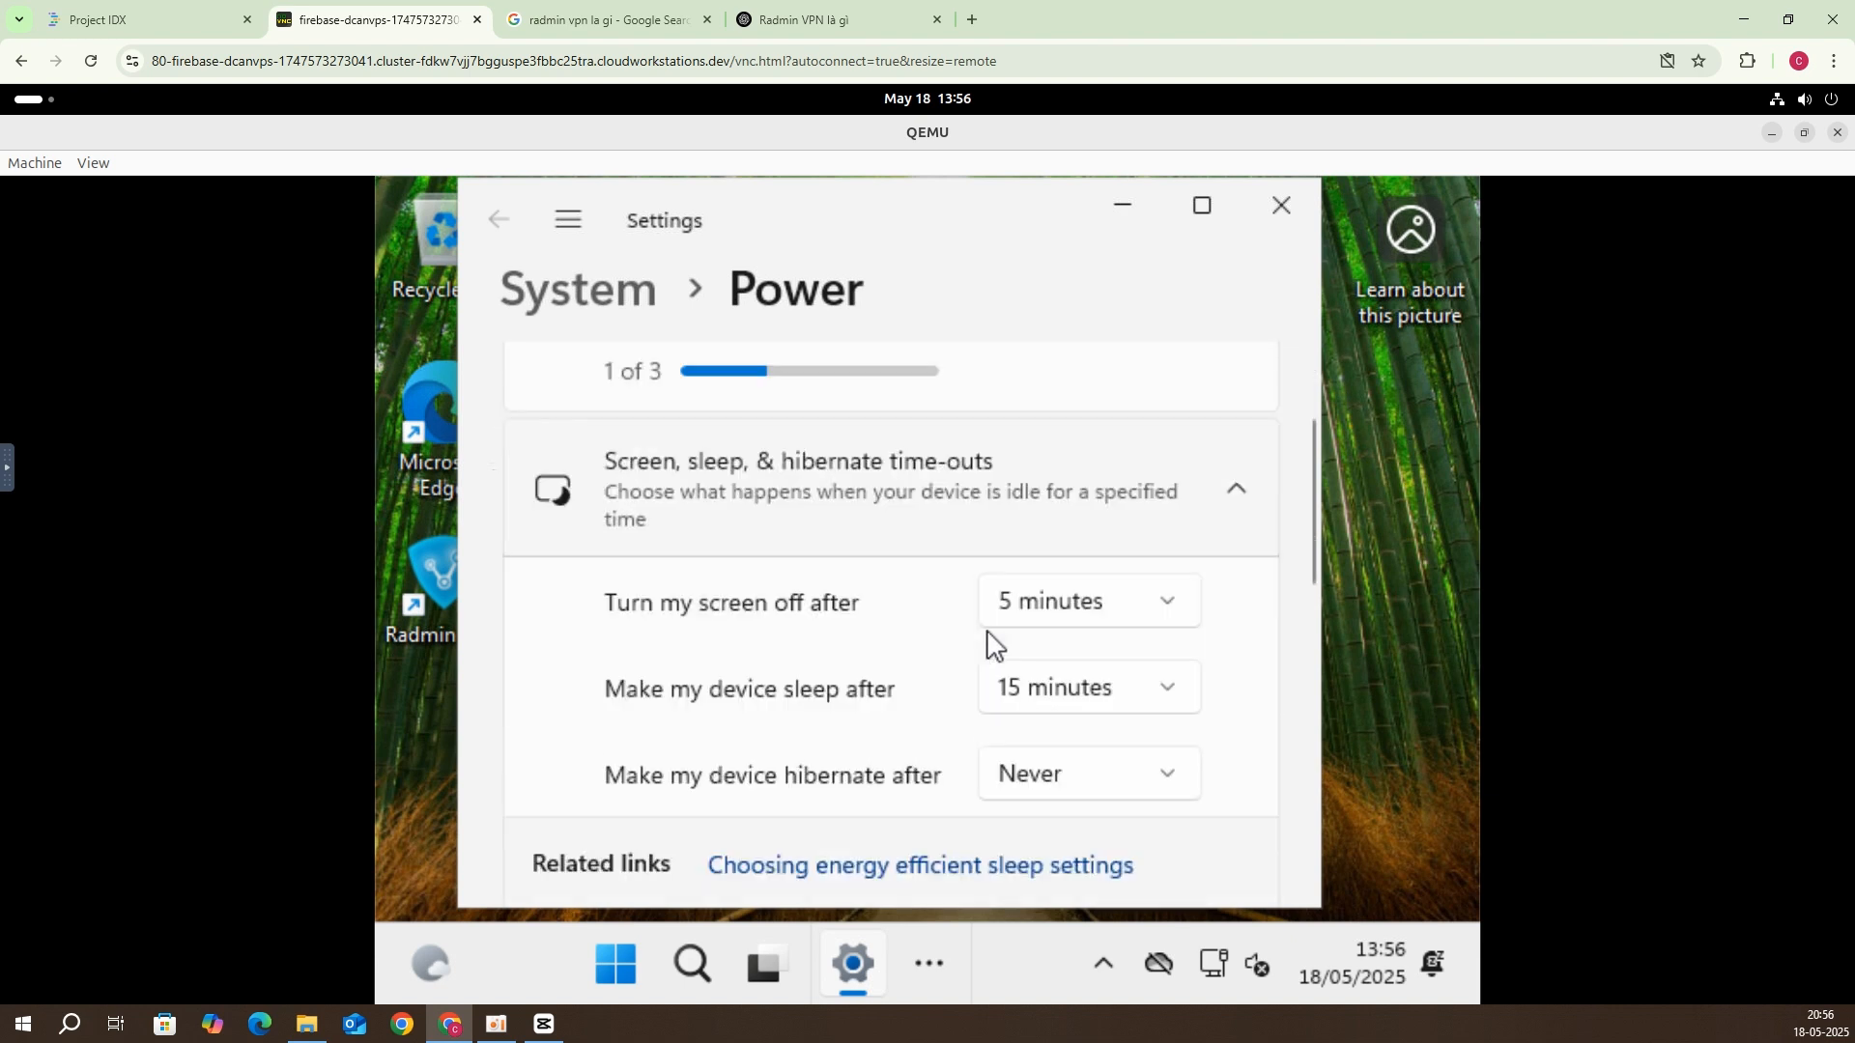
{"action": "left_click", "coordinate": [1035, 604]}
{"action": "scroll", "coordinate": [1039, 618], "scroll_direction": "down", "scroll_amount": 4}
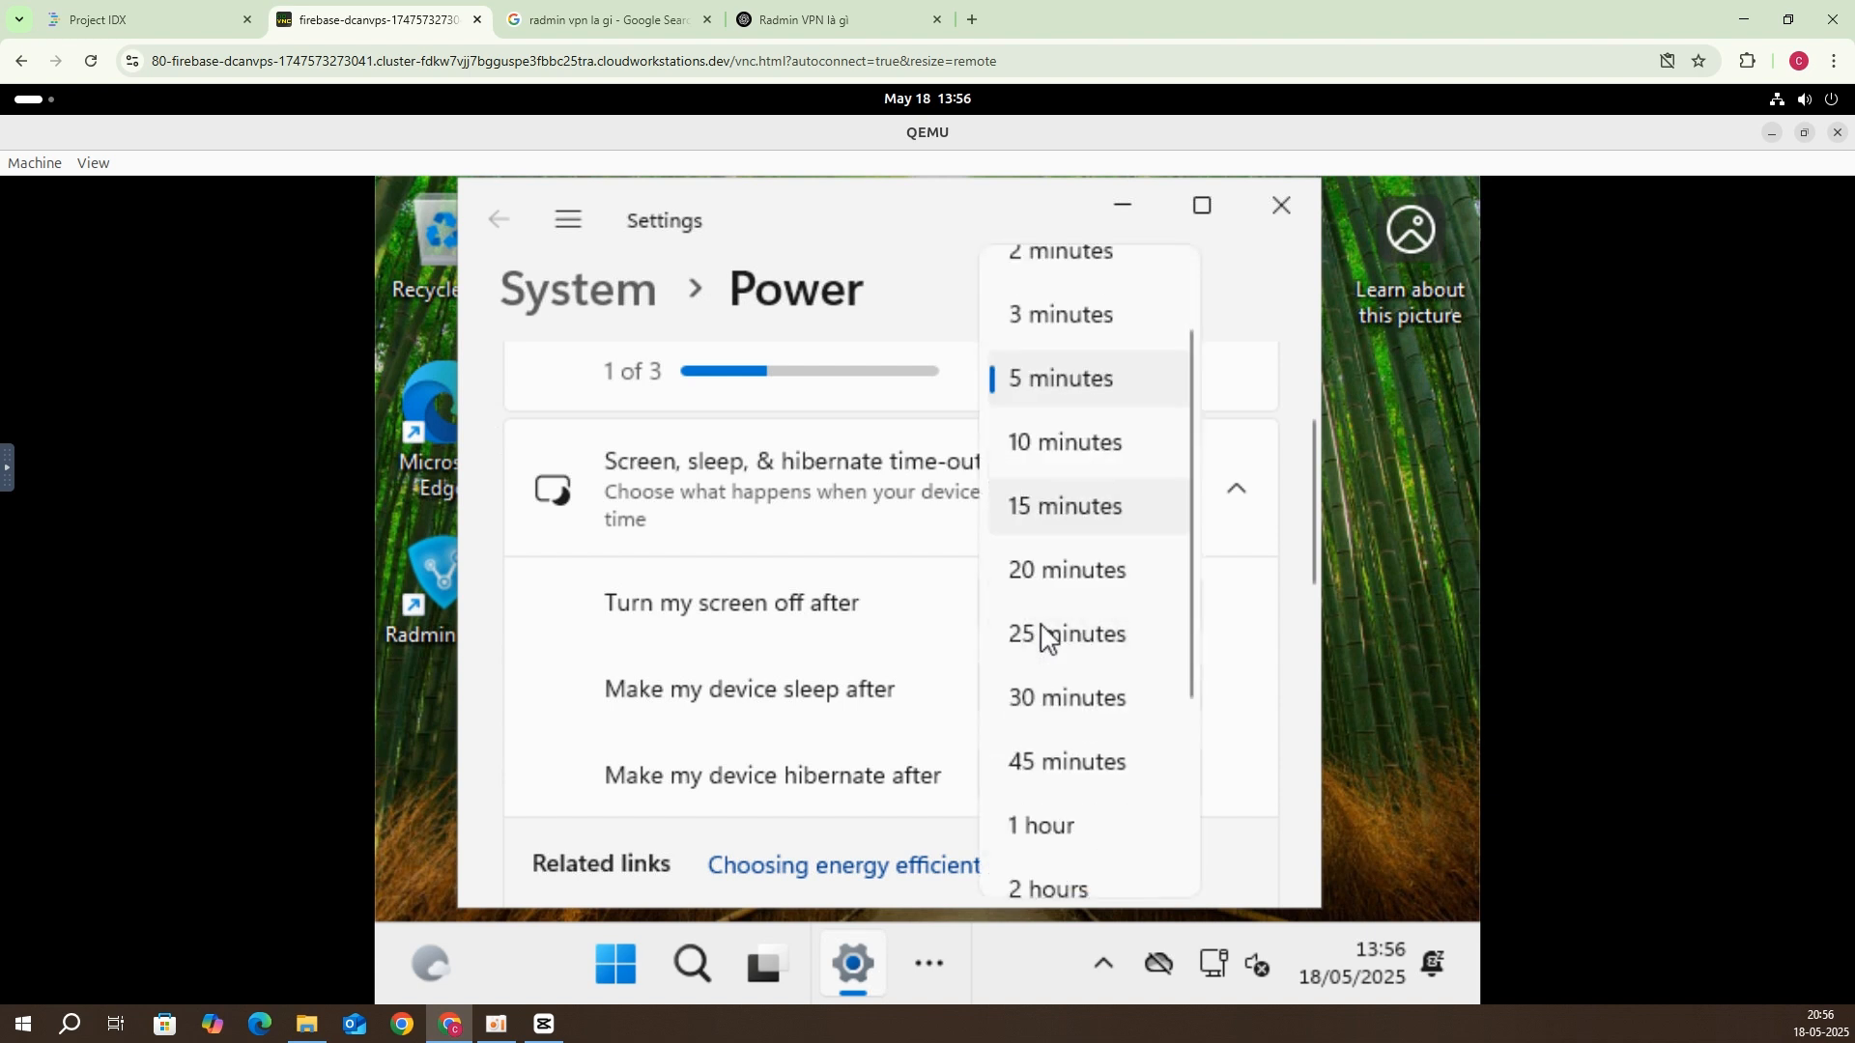
{"action": "left_click", "coordinate": [1091, 863]}
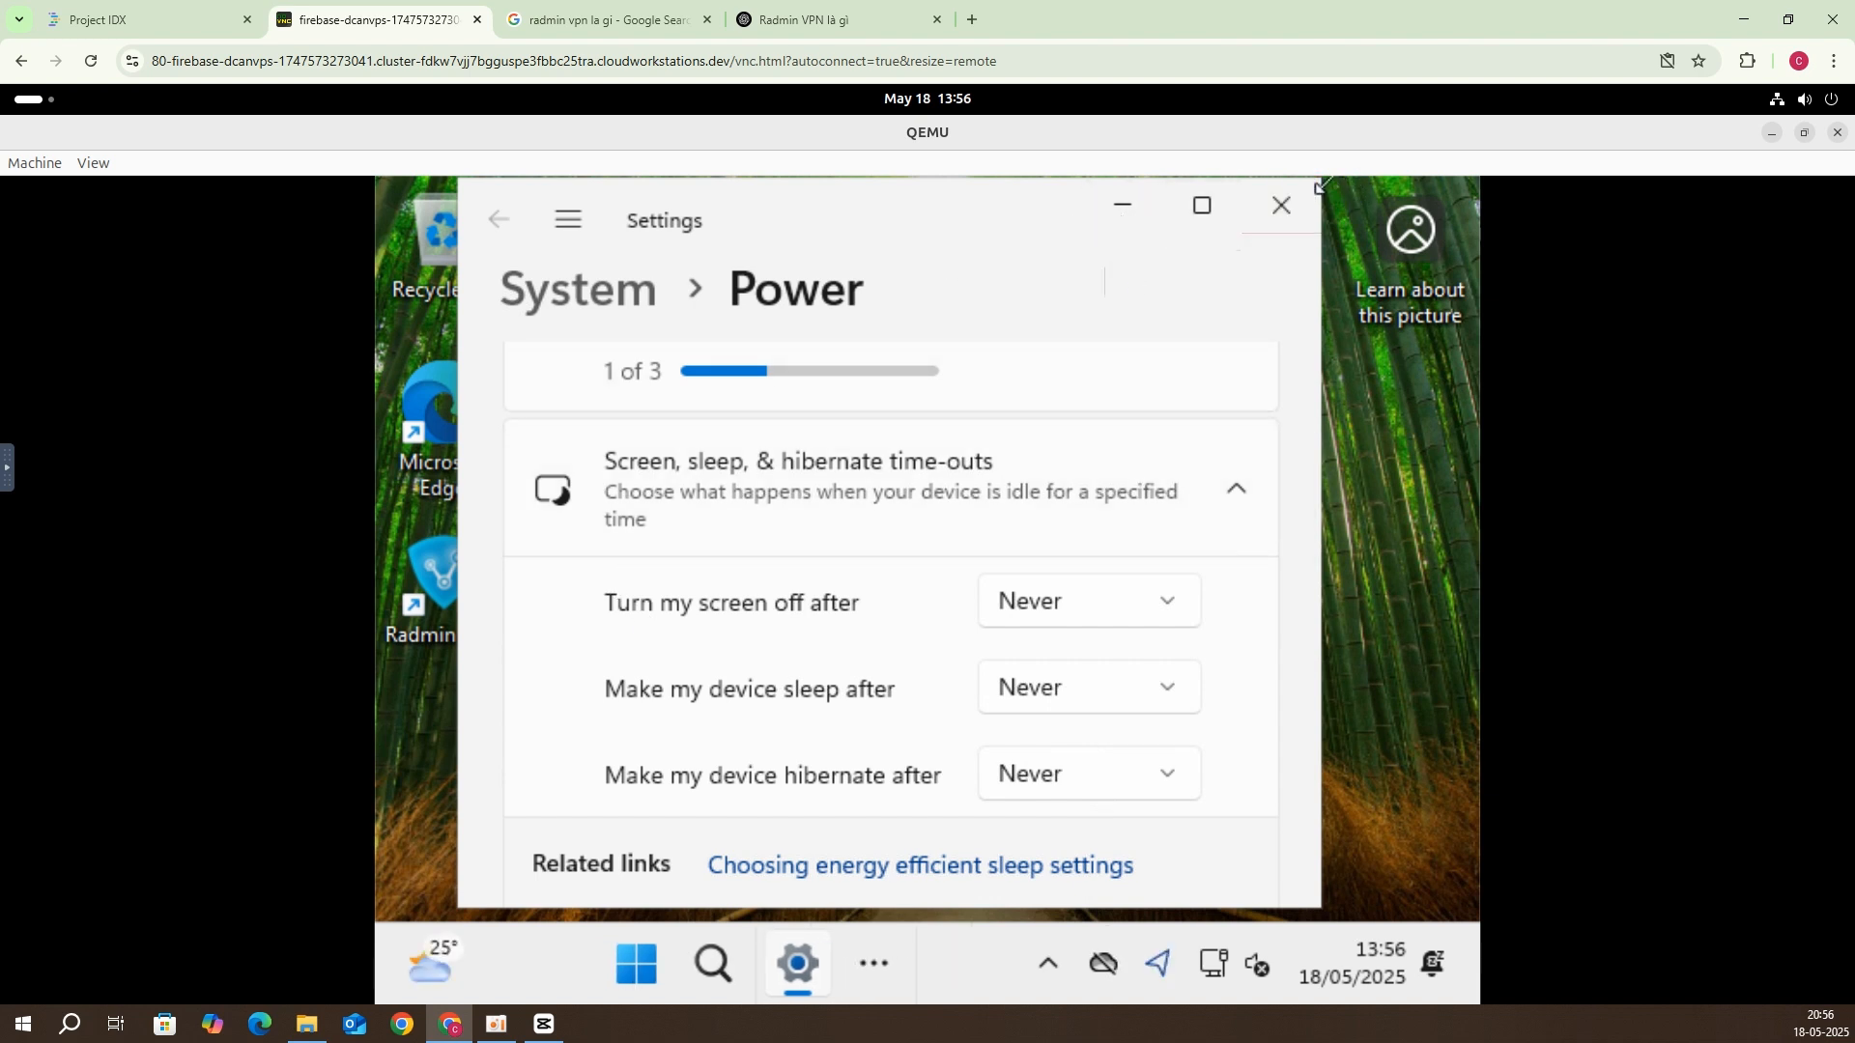
{"action": "left_click", "coordinate": [1295, 200]}
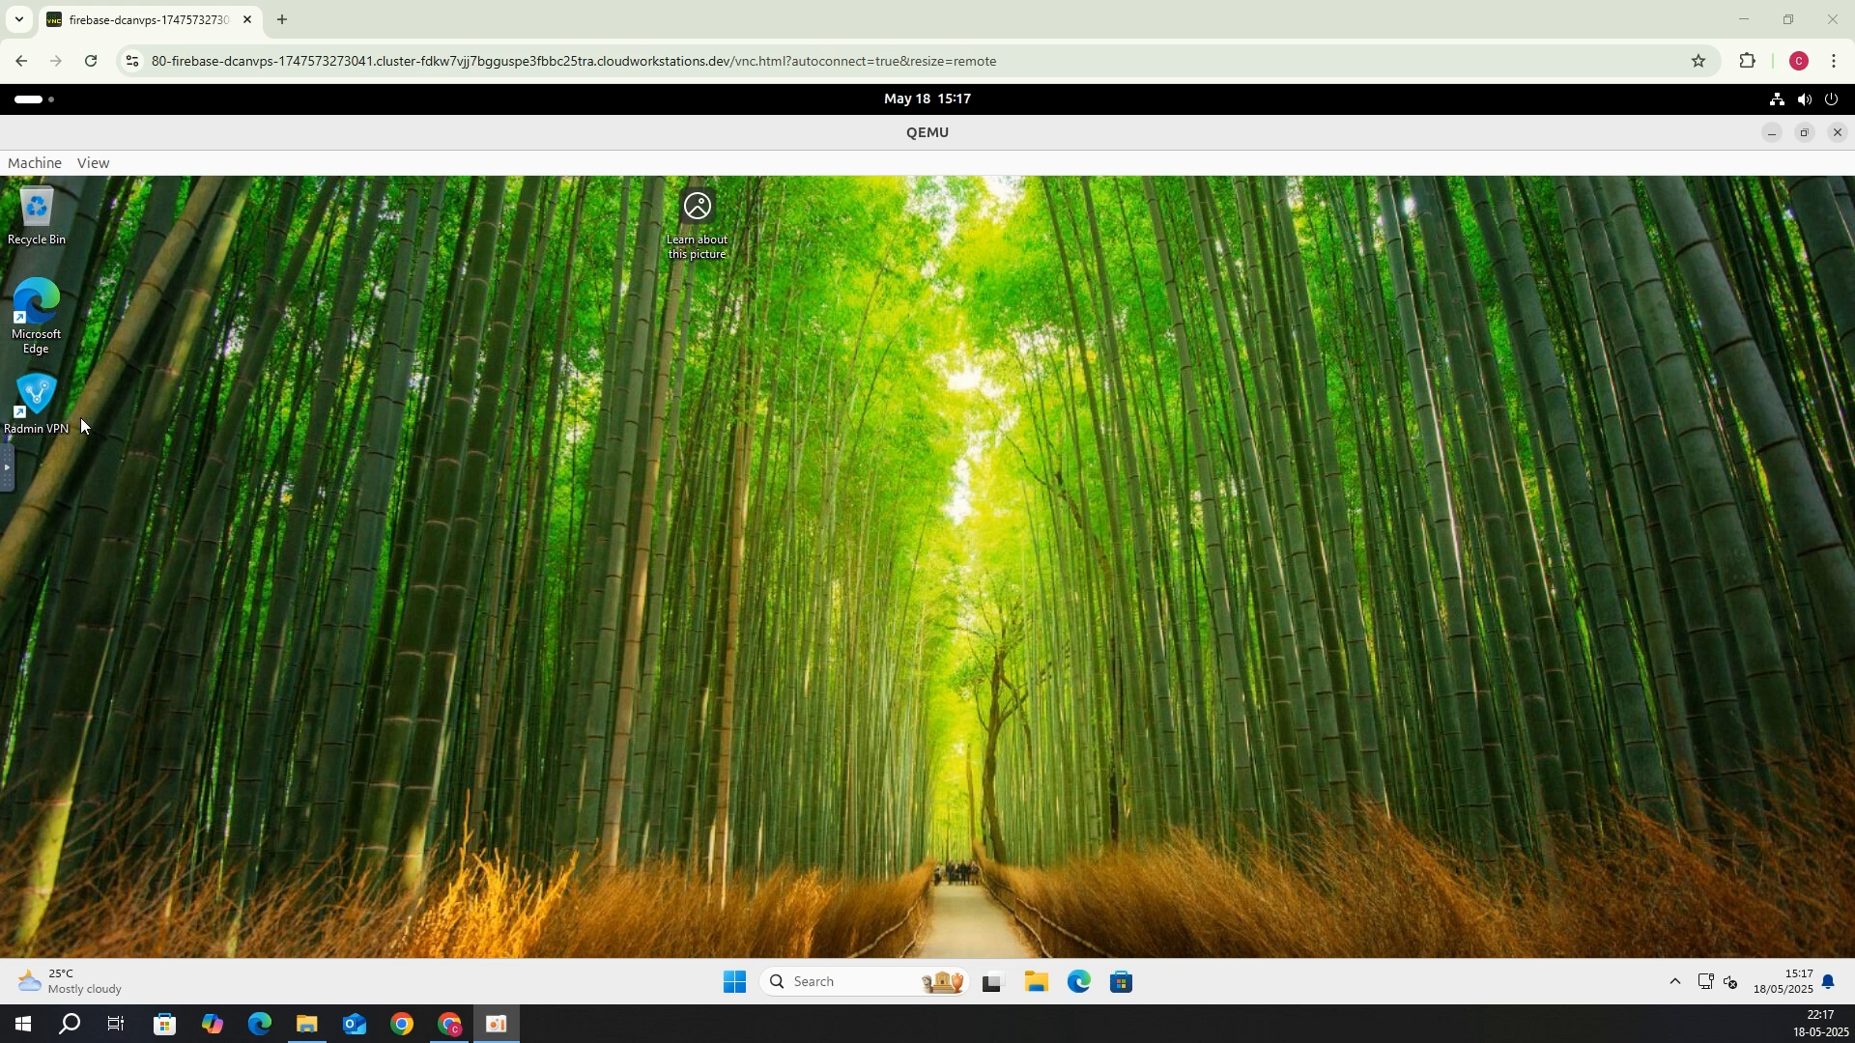
Step: Launch Radmin VPN in the VM and leave the dcanvps network
{"action": "double_click", "coordinate": [56, 403]}
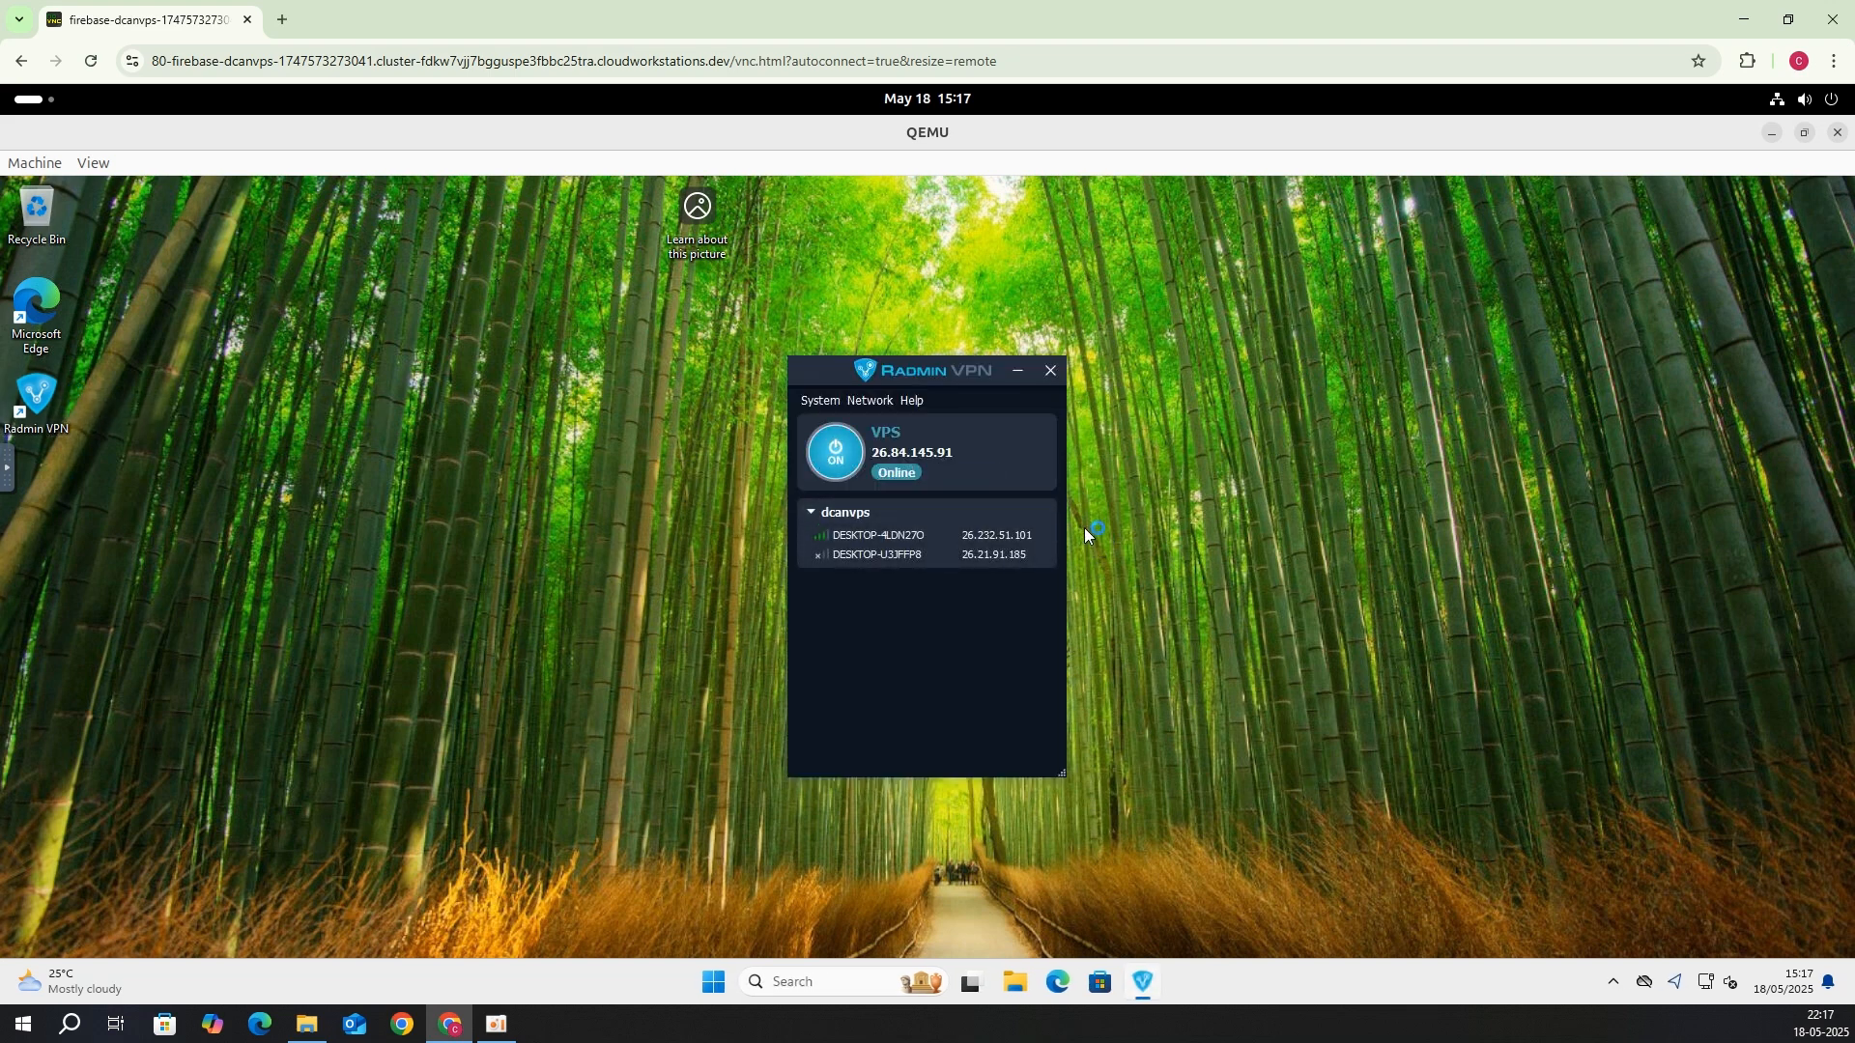
{"action": "right_click", "coordinate": [986, 504]}
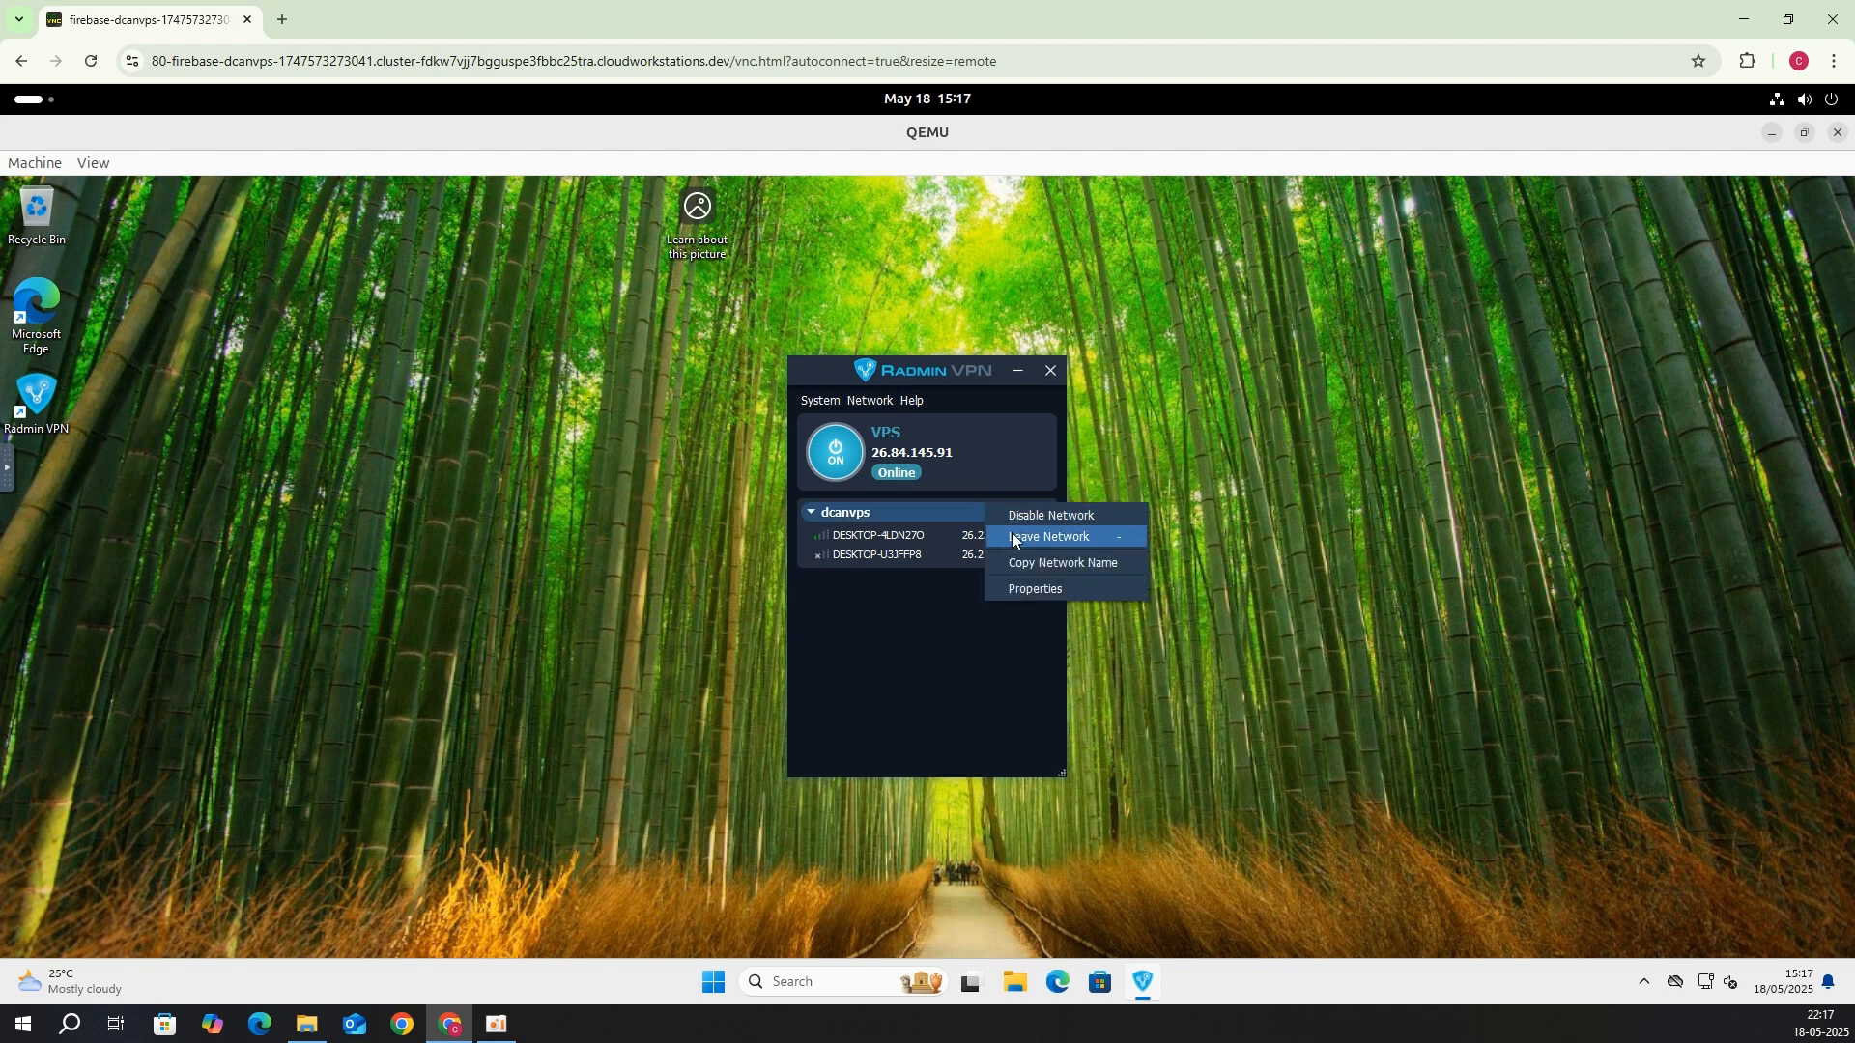
{"action": "left_click", "coordinate": [1001, 536]}
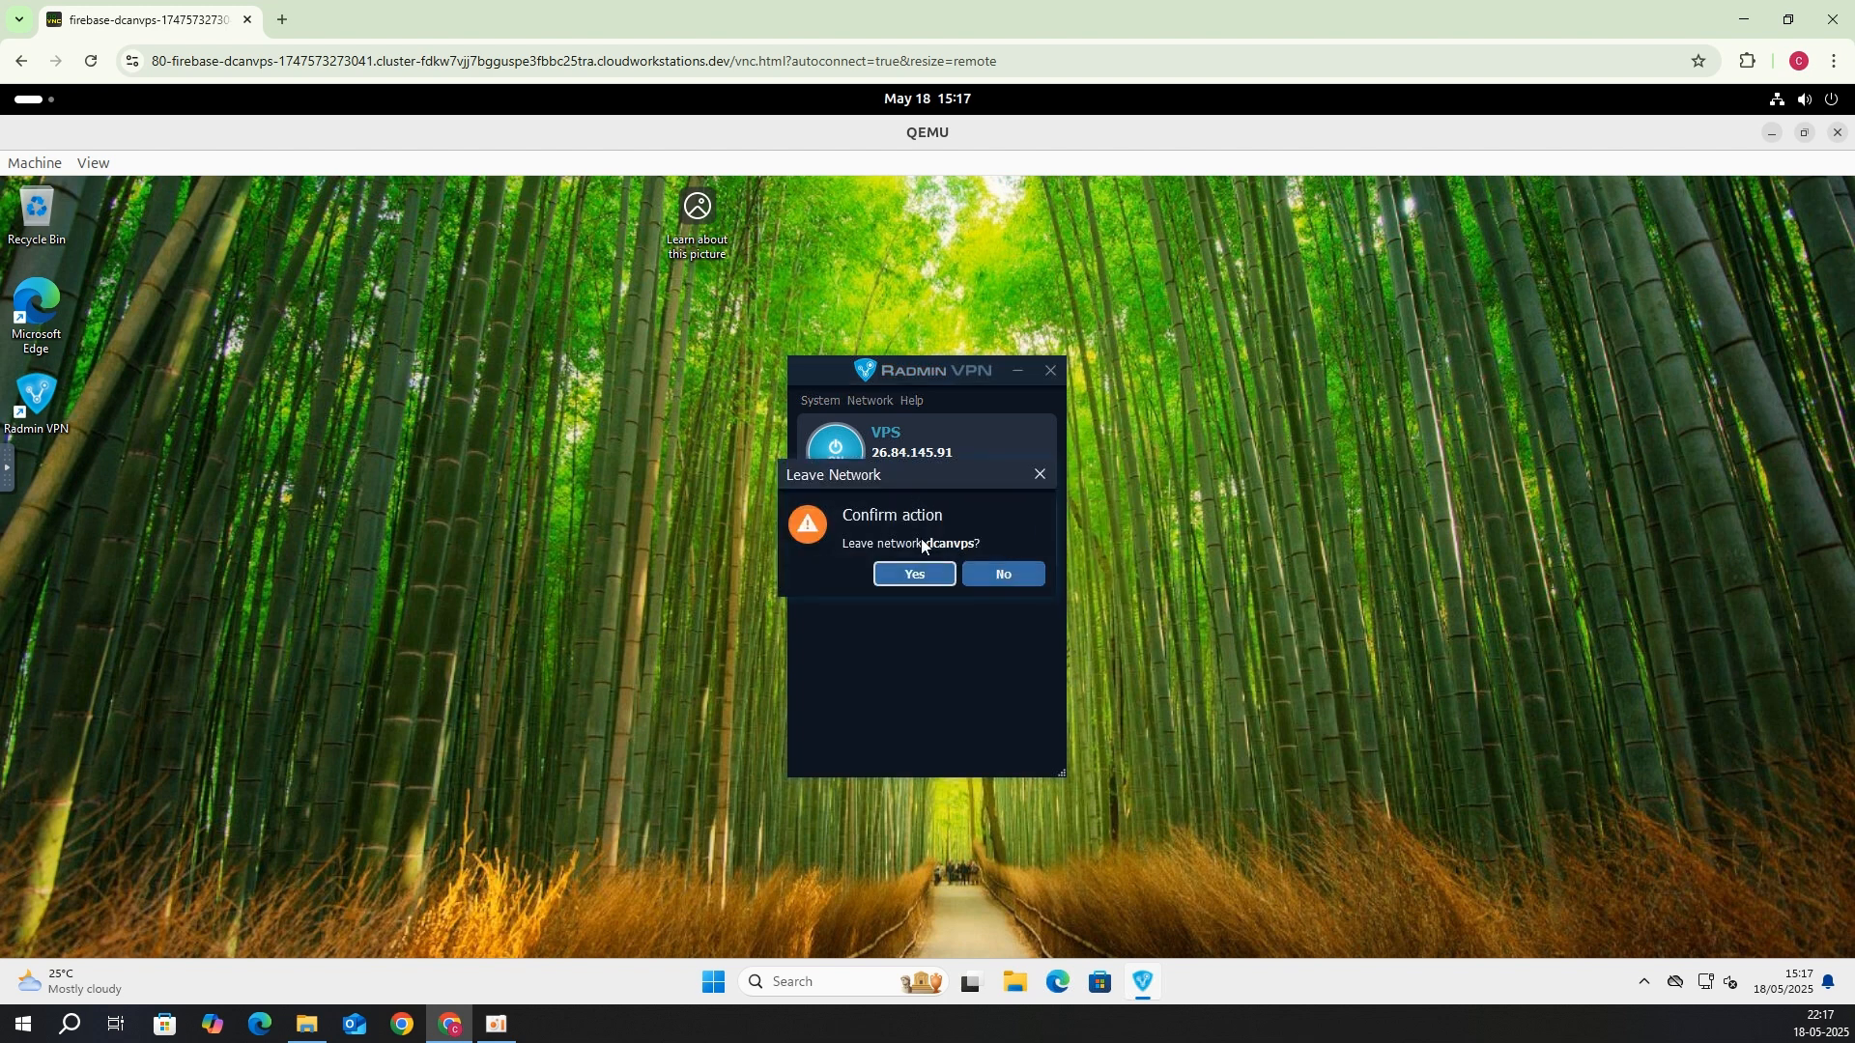
{"action": "left_click", "coordinate": [915, 572]}
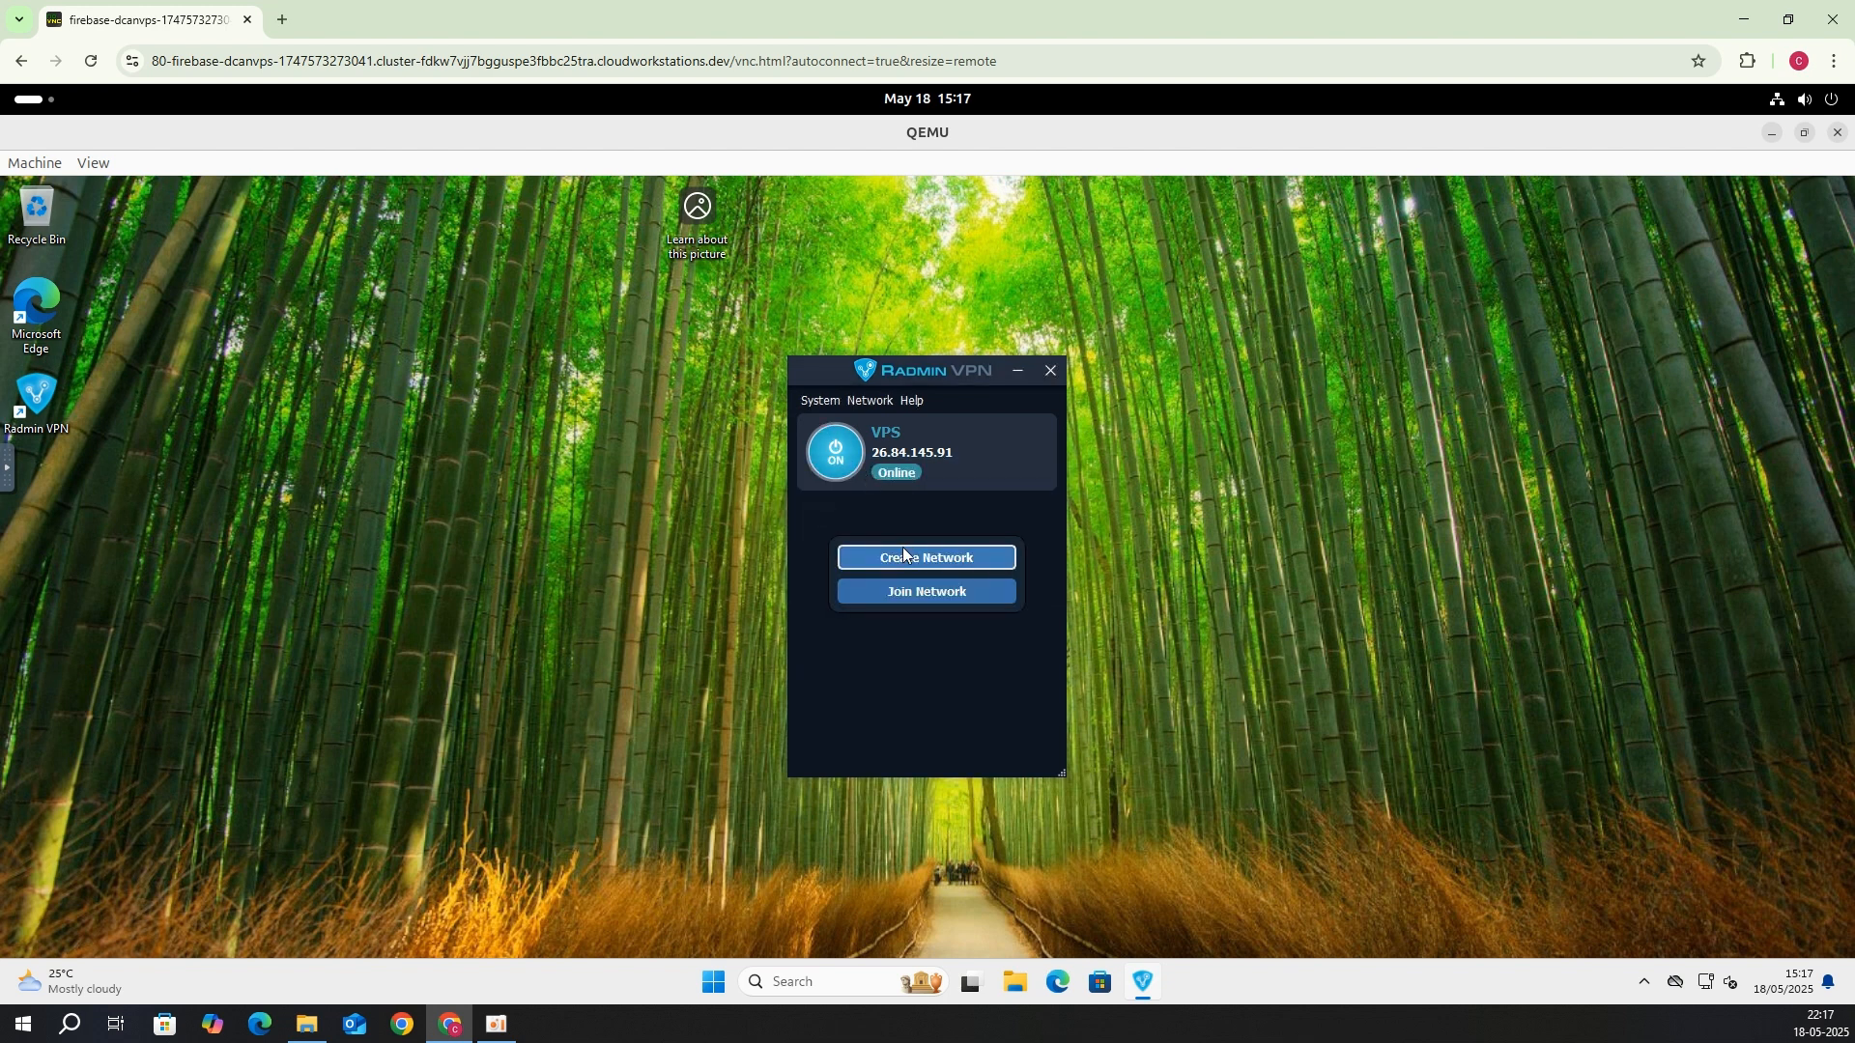
Step: Join the dcanvps network with its password, then close the browser window showing the VM
{"action": "left_click", "coordinate": [903, 584]}
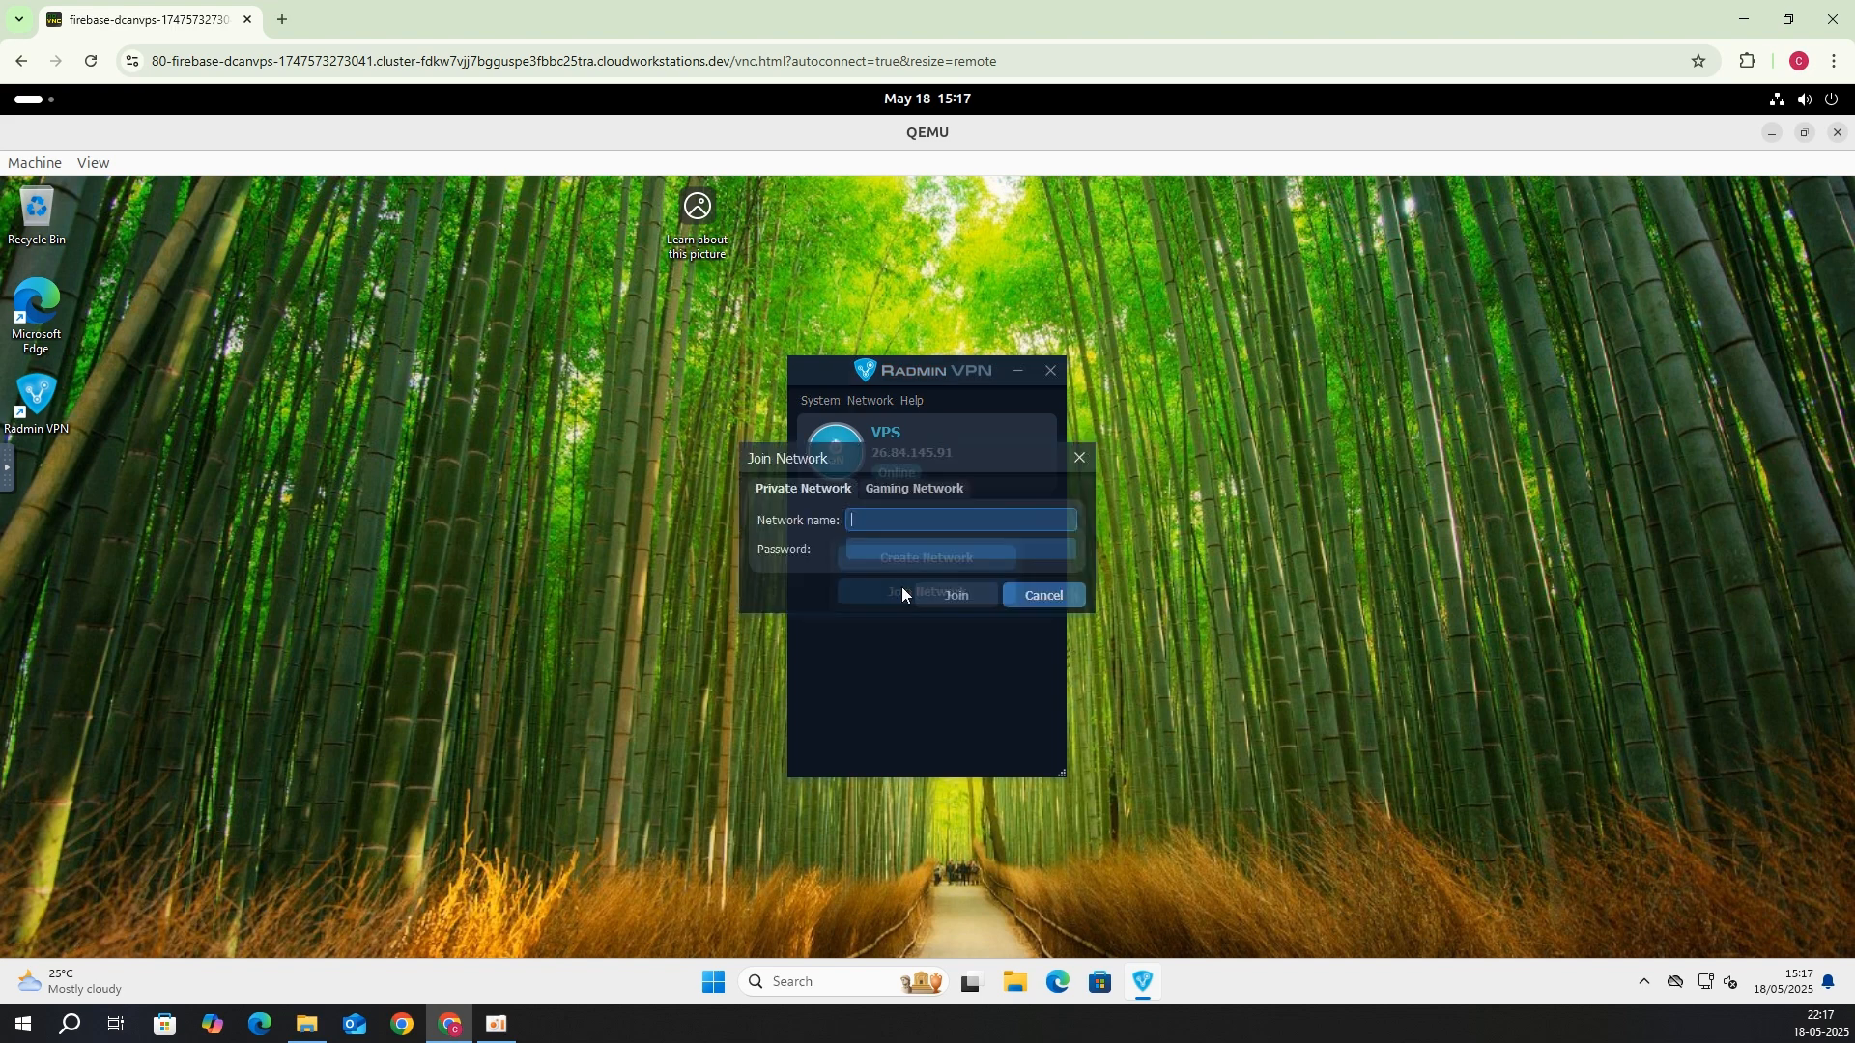
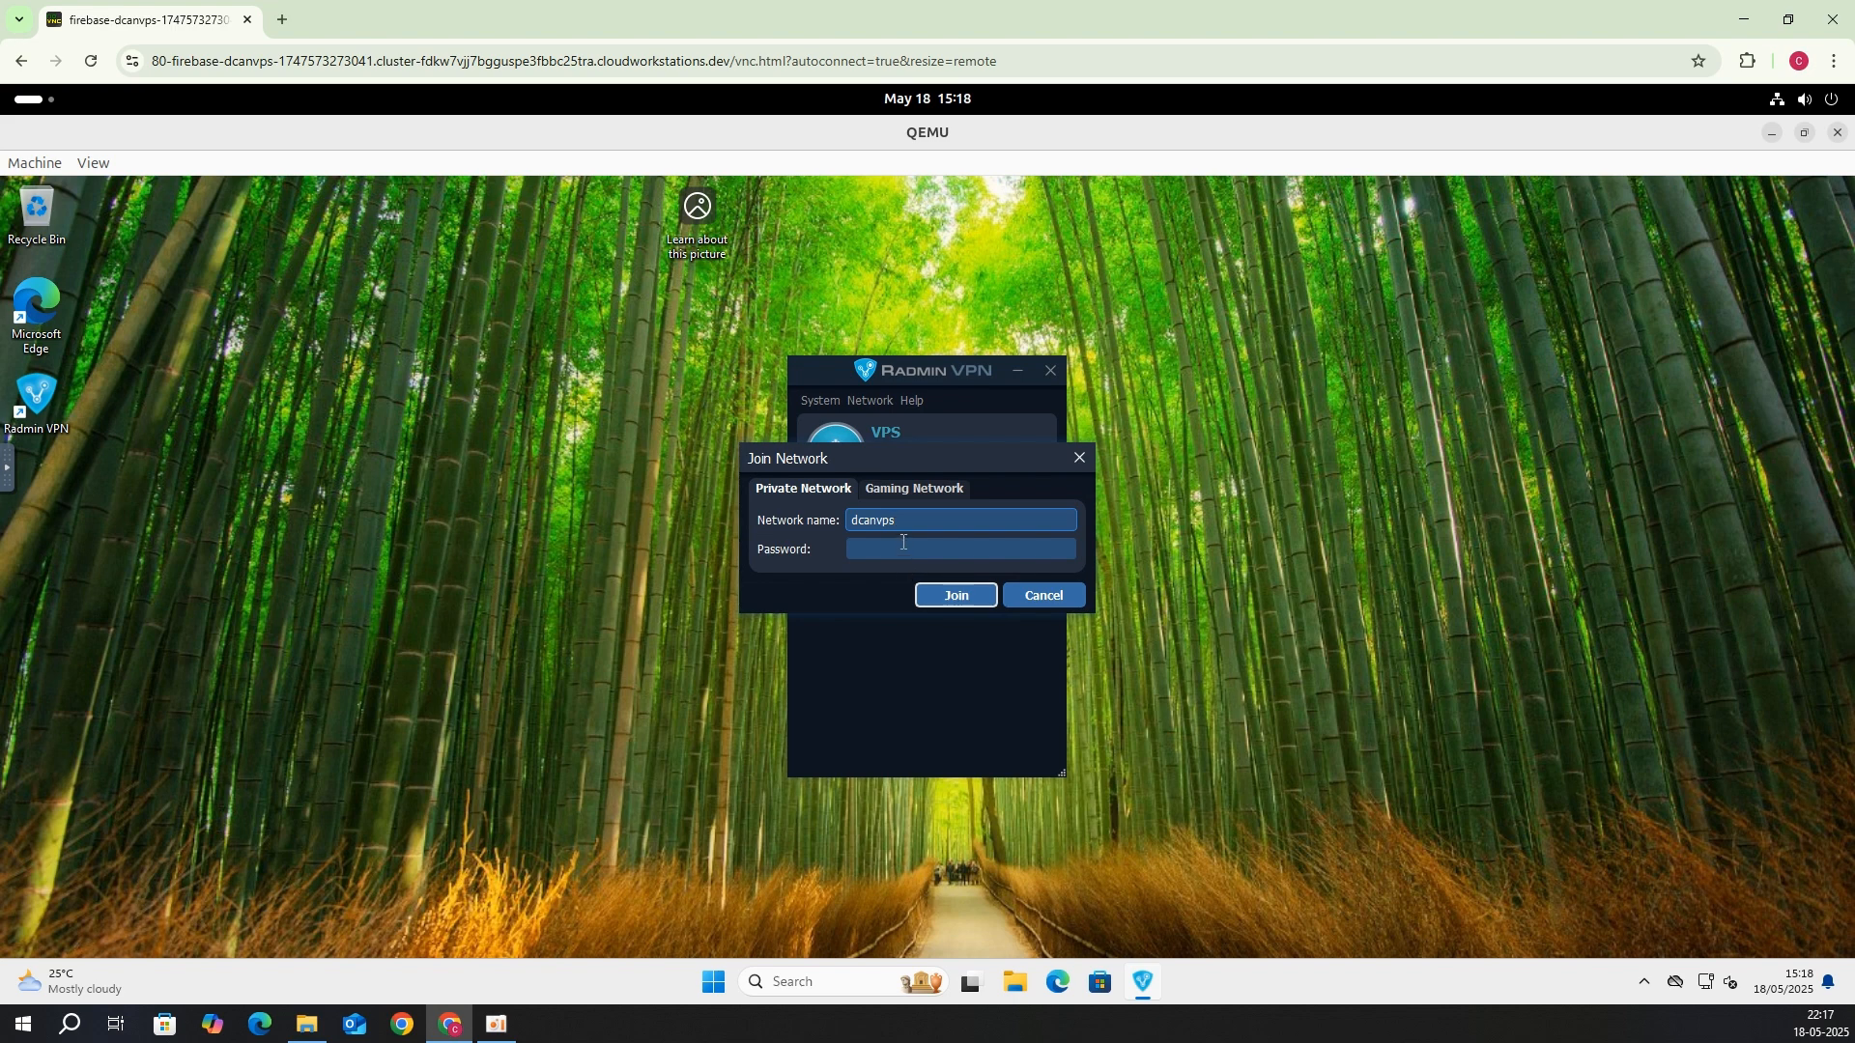
{"action": "left_click", "coordinate": [904, 543]}
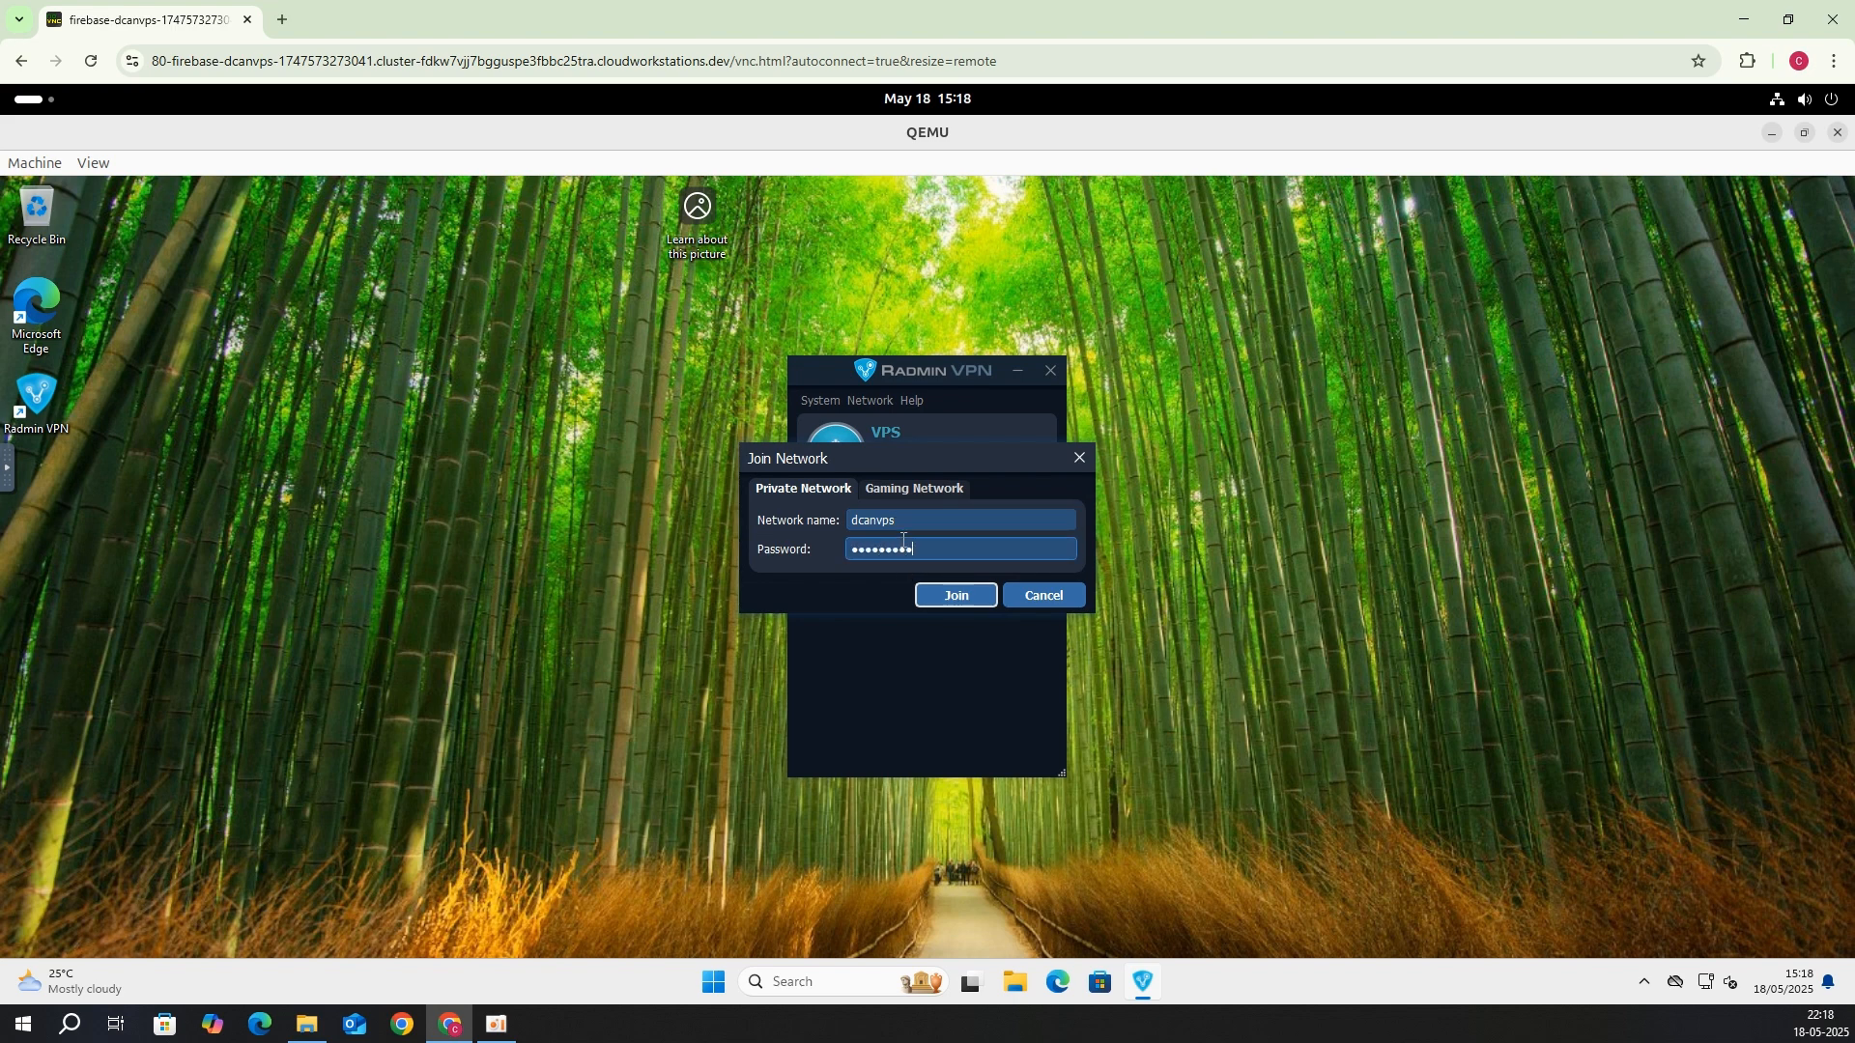
{"action": "key", "text": "Return"}
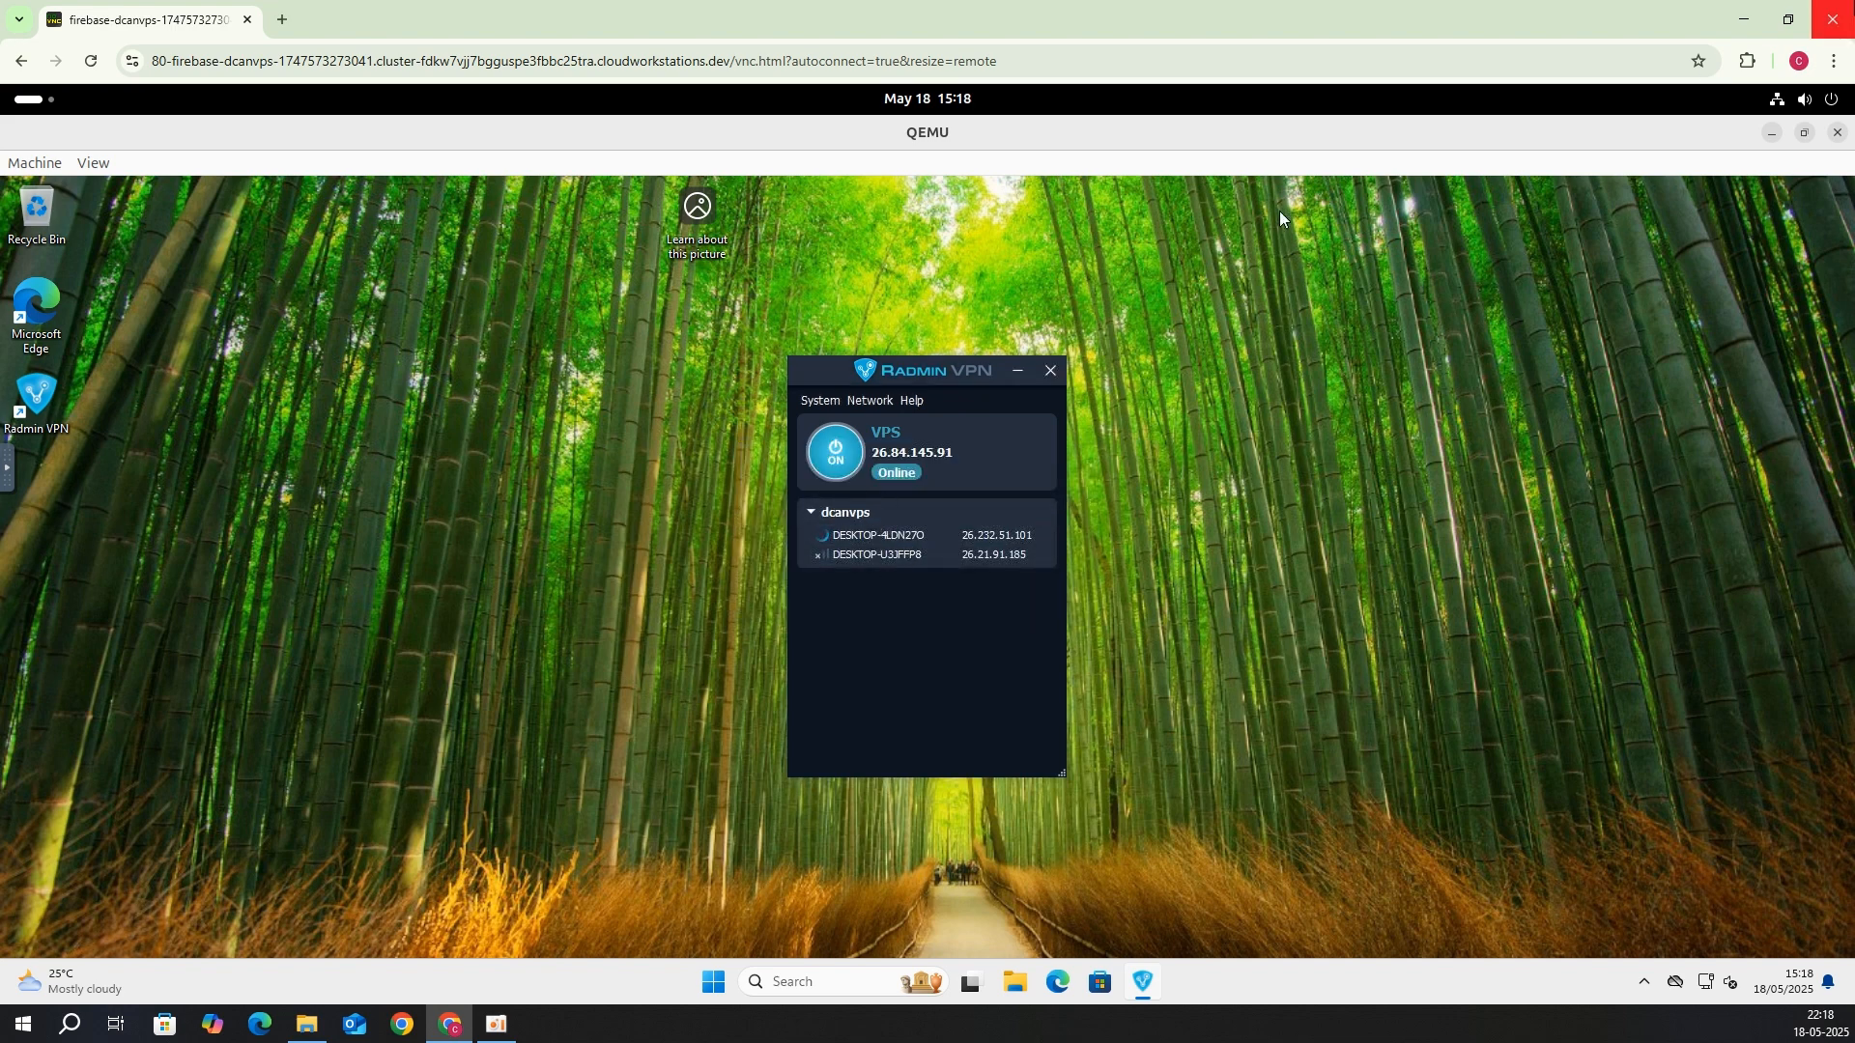
{"action": "left_click", "coordinate": [1833, 19]}
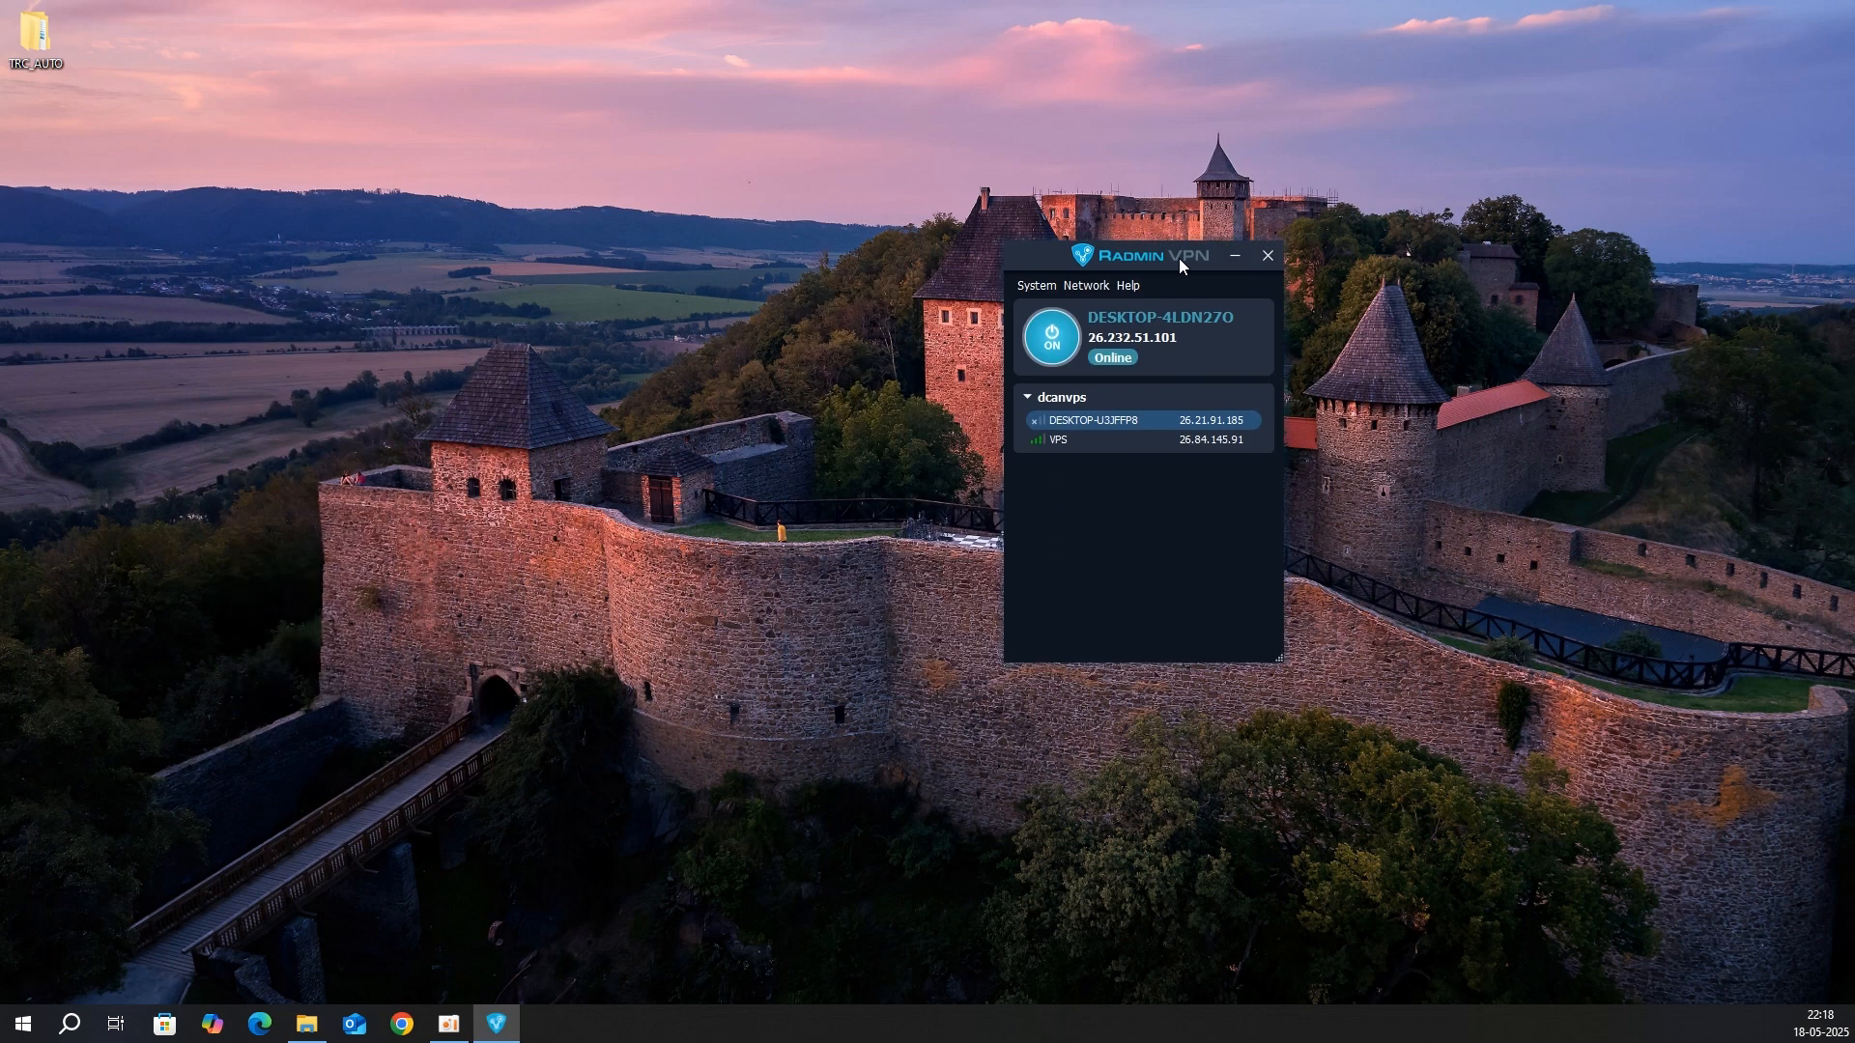
Step: Leave the dcanvps network in the host's Radmin VPN
{"action": "right_click", "coordinate": [1162, 387]}
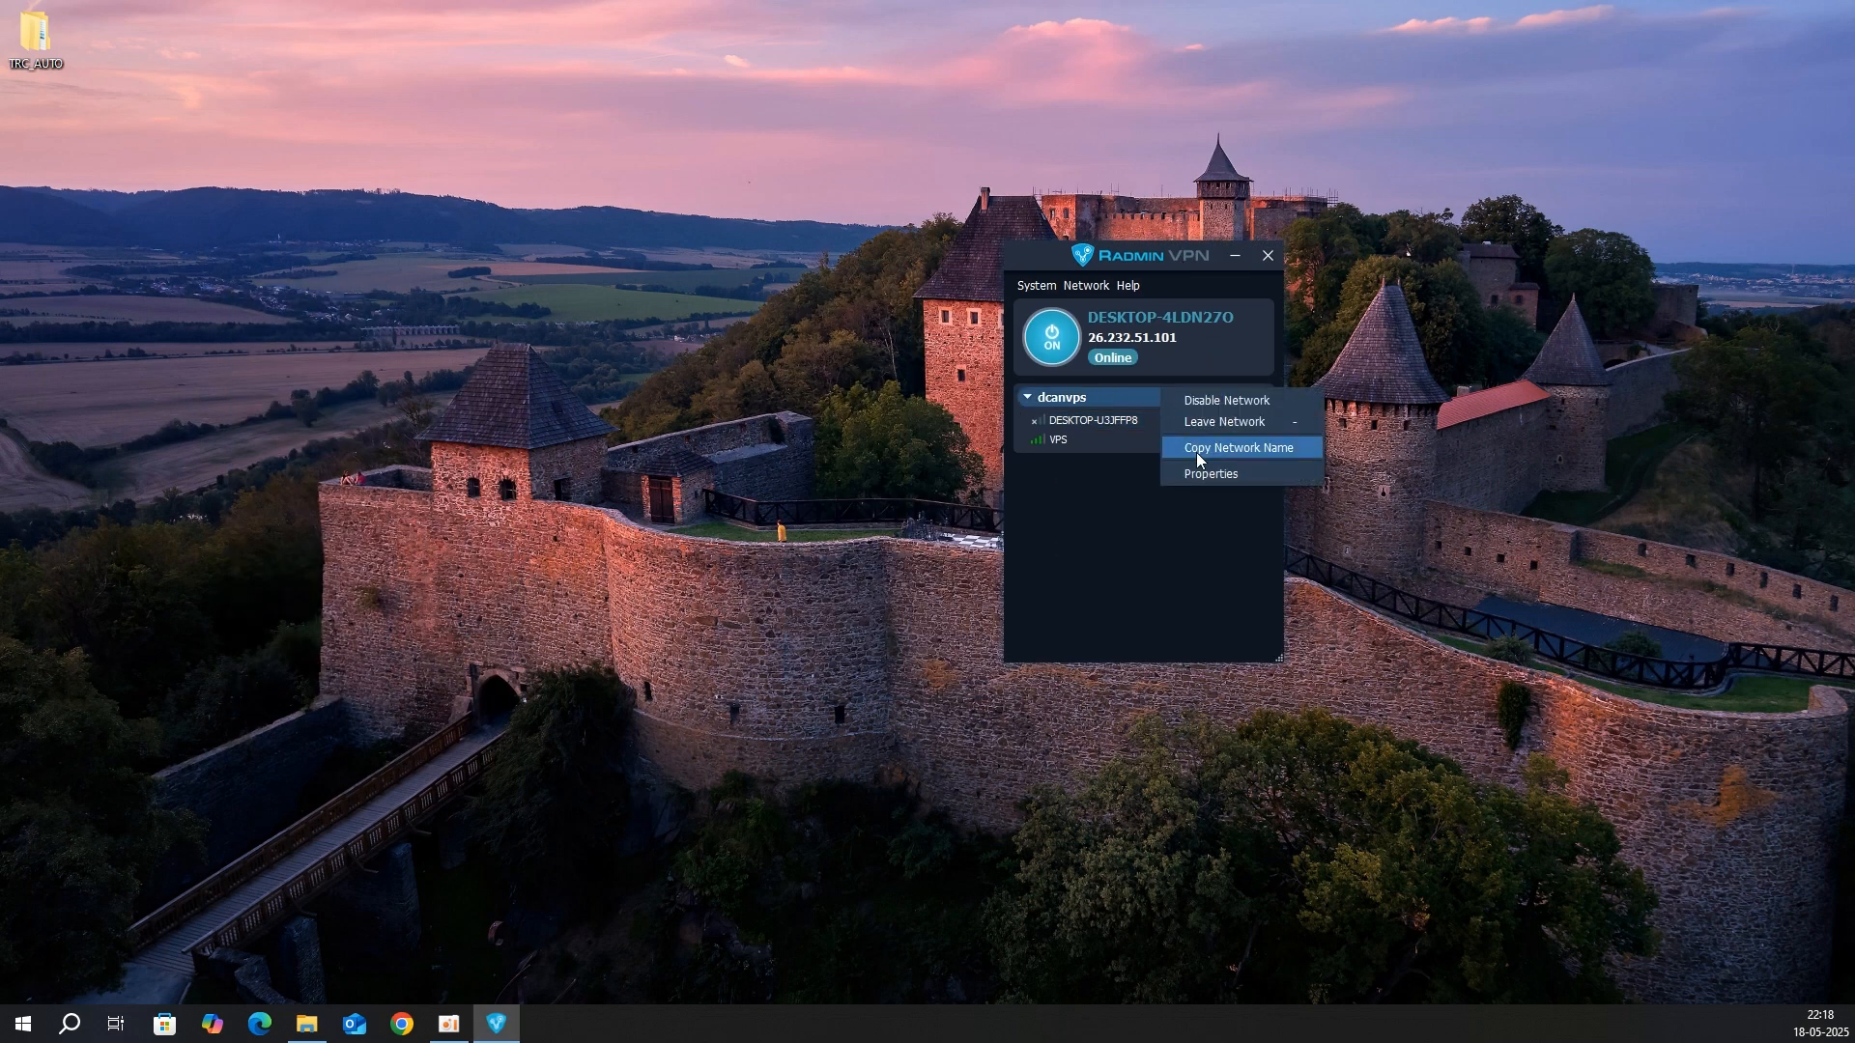
{"action": "left_click", "coordinate": [1219, 422]}
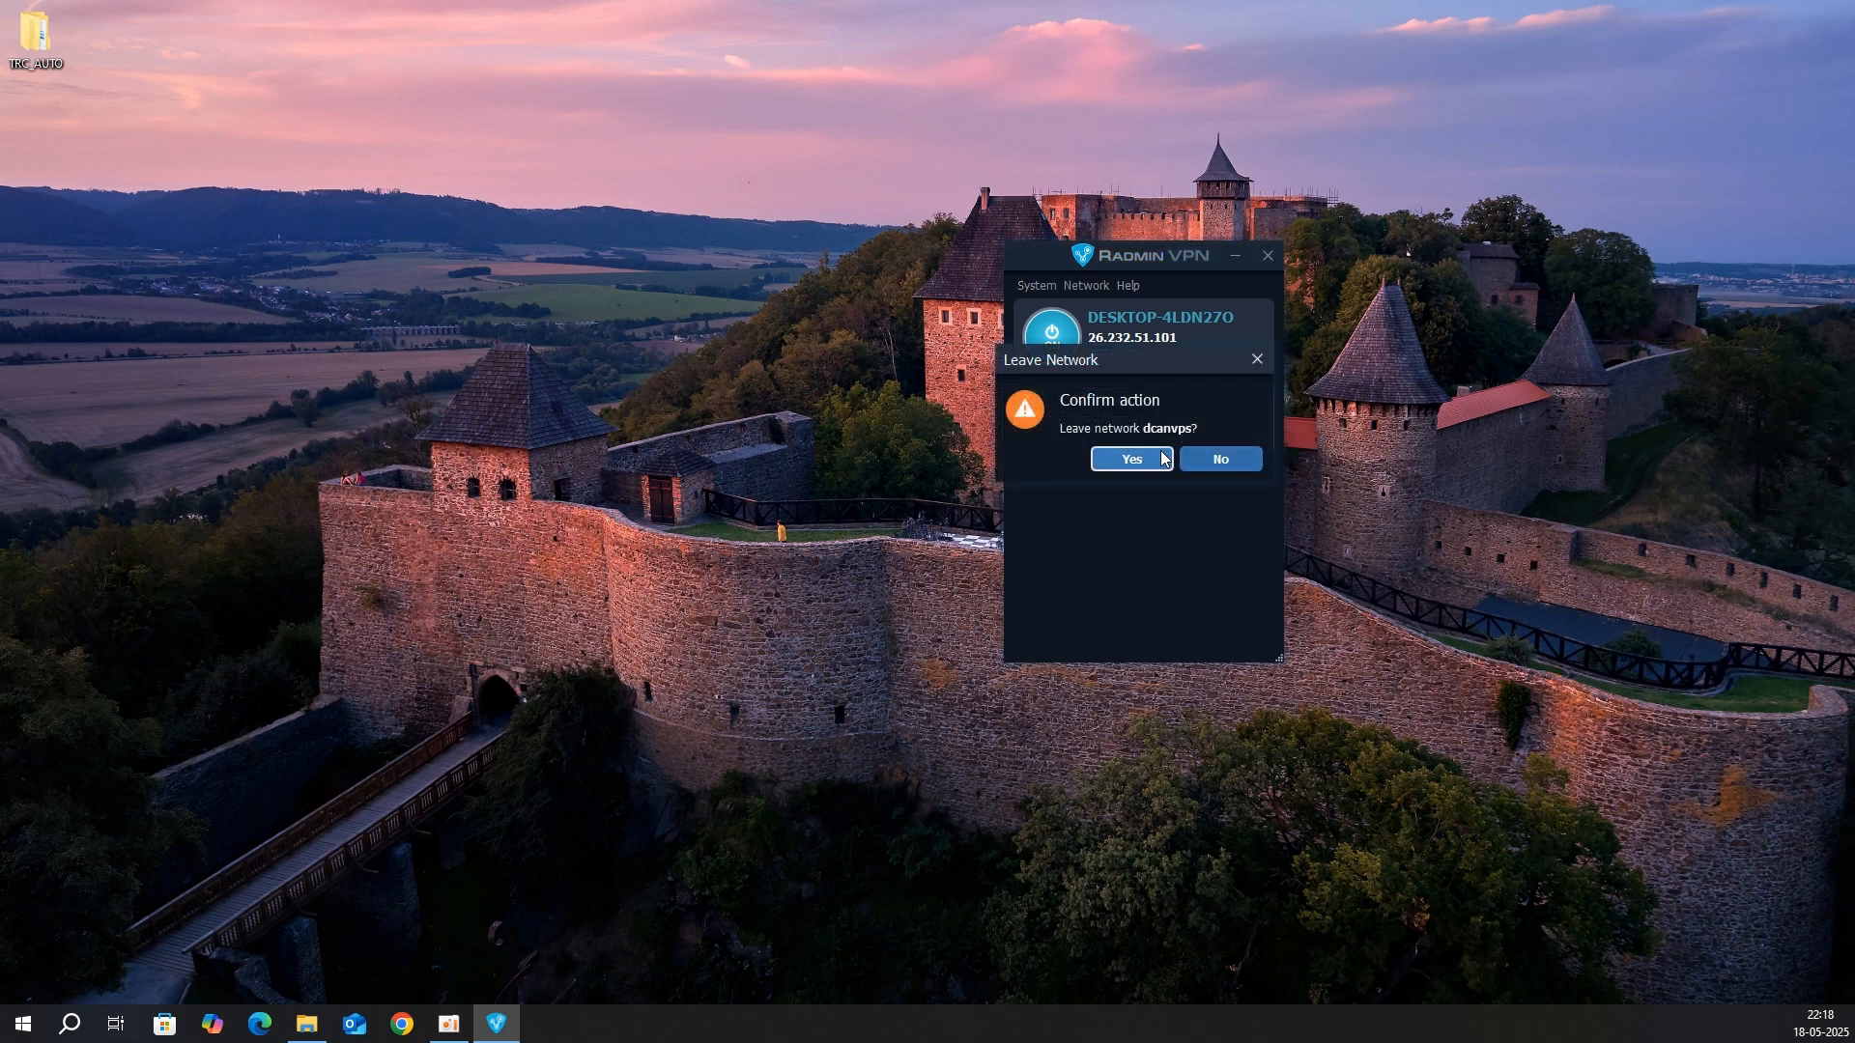
{"action": "left_click", "coordinate": [1106, 458]}
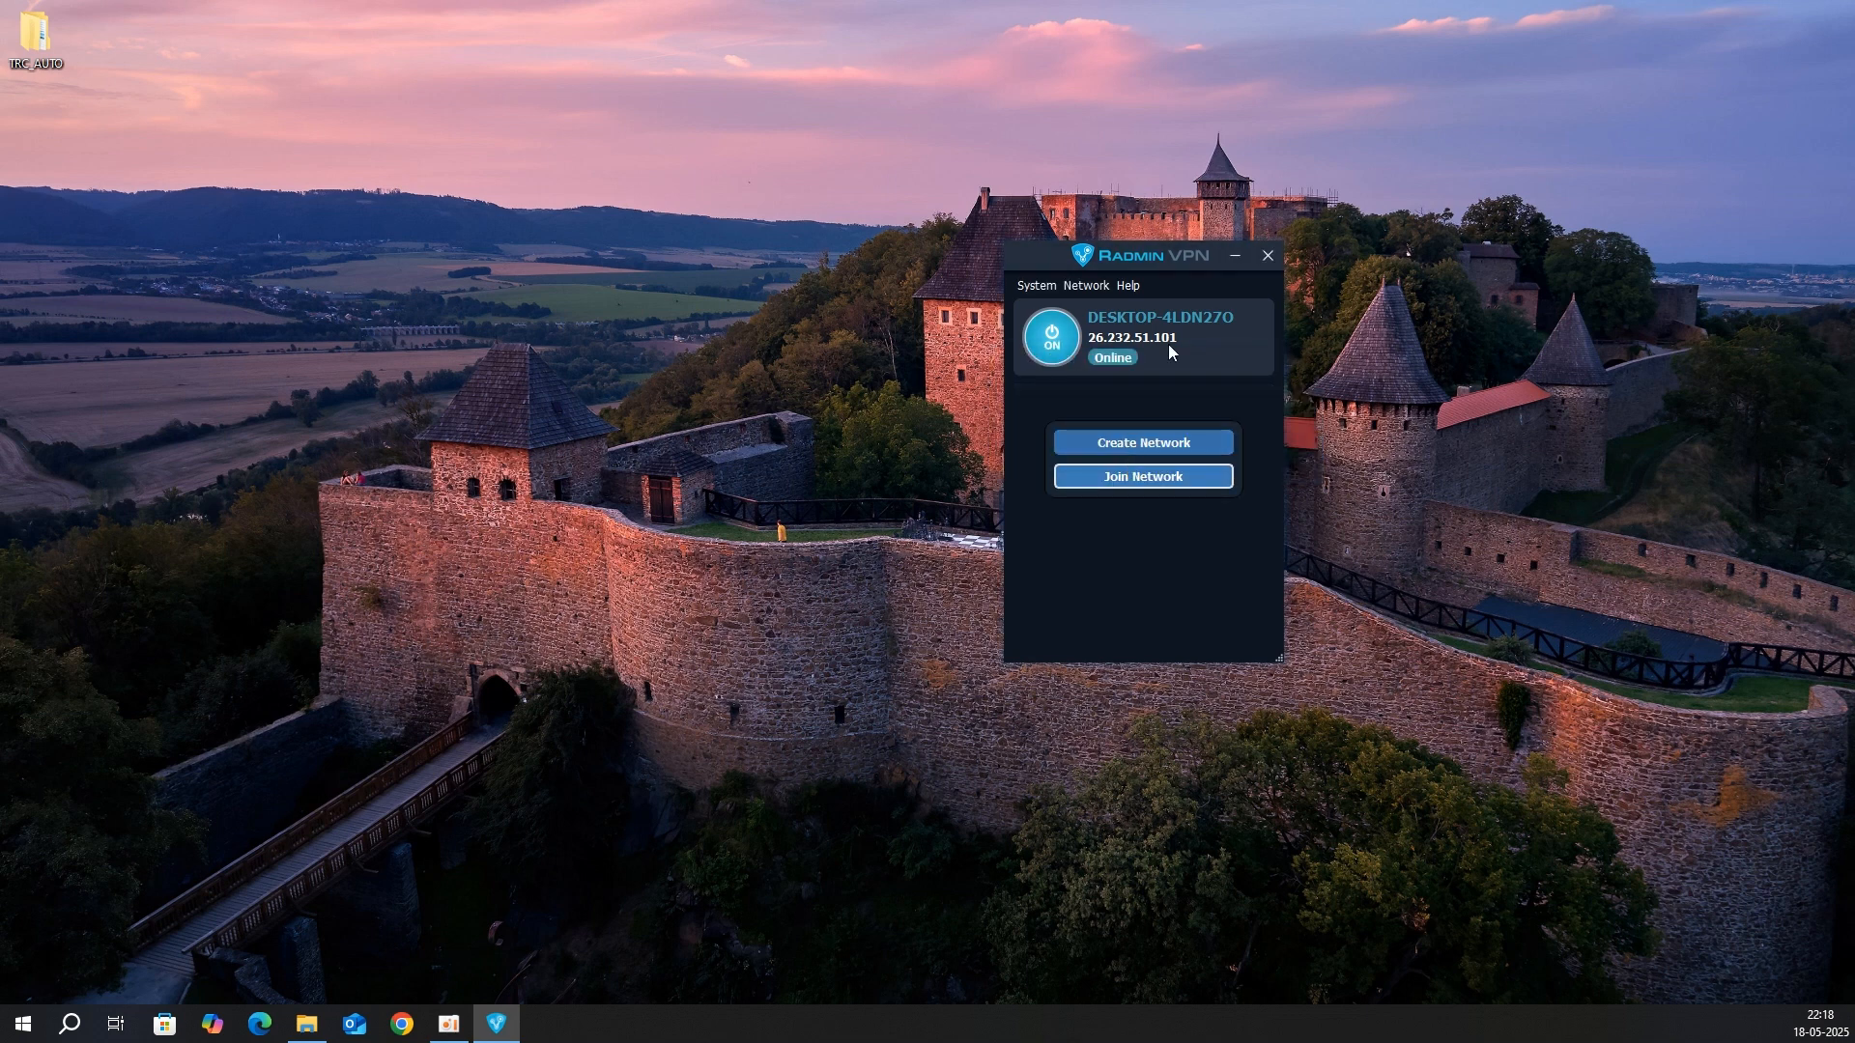
Step: Join dcanvps again with its password and select the VPS peer at 26.84.145.91
{"action": "left_click", "coordinate": [1159, 477]}
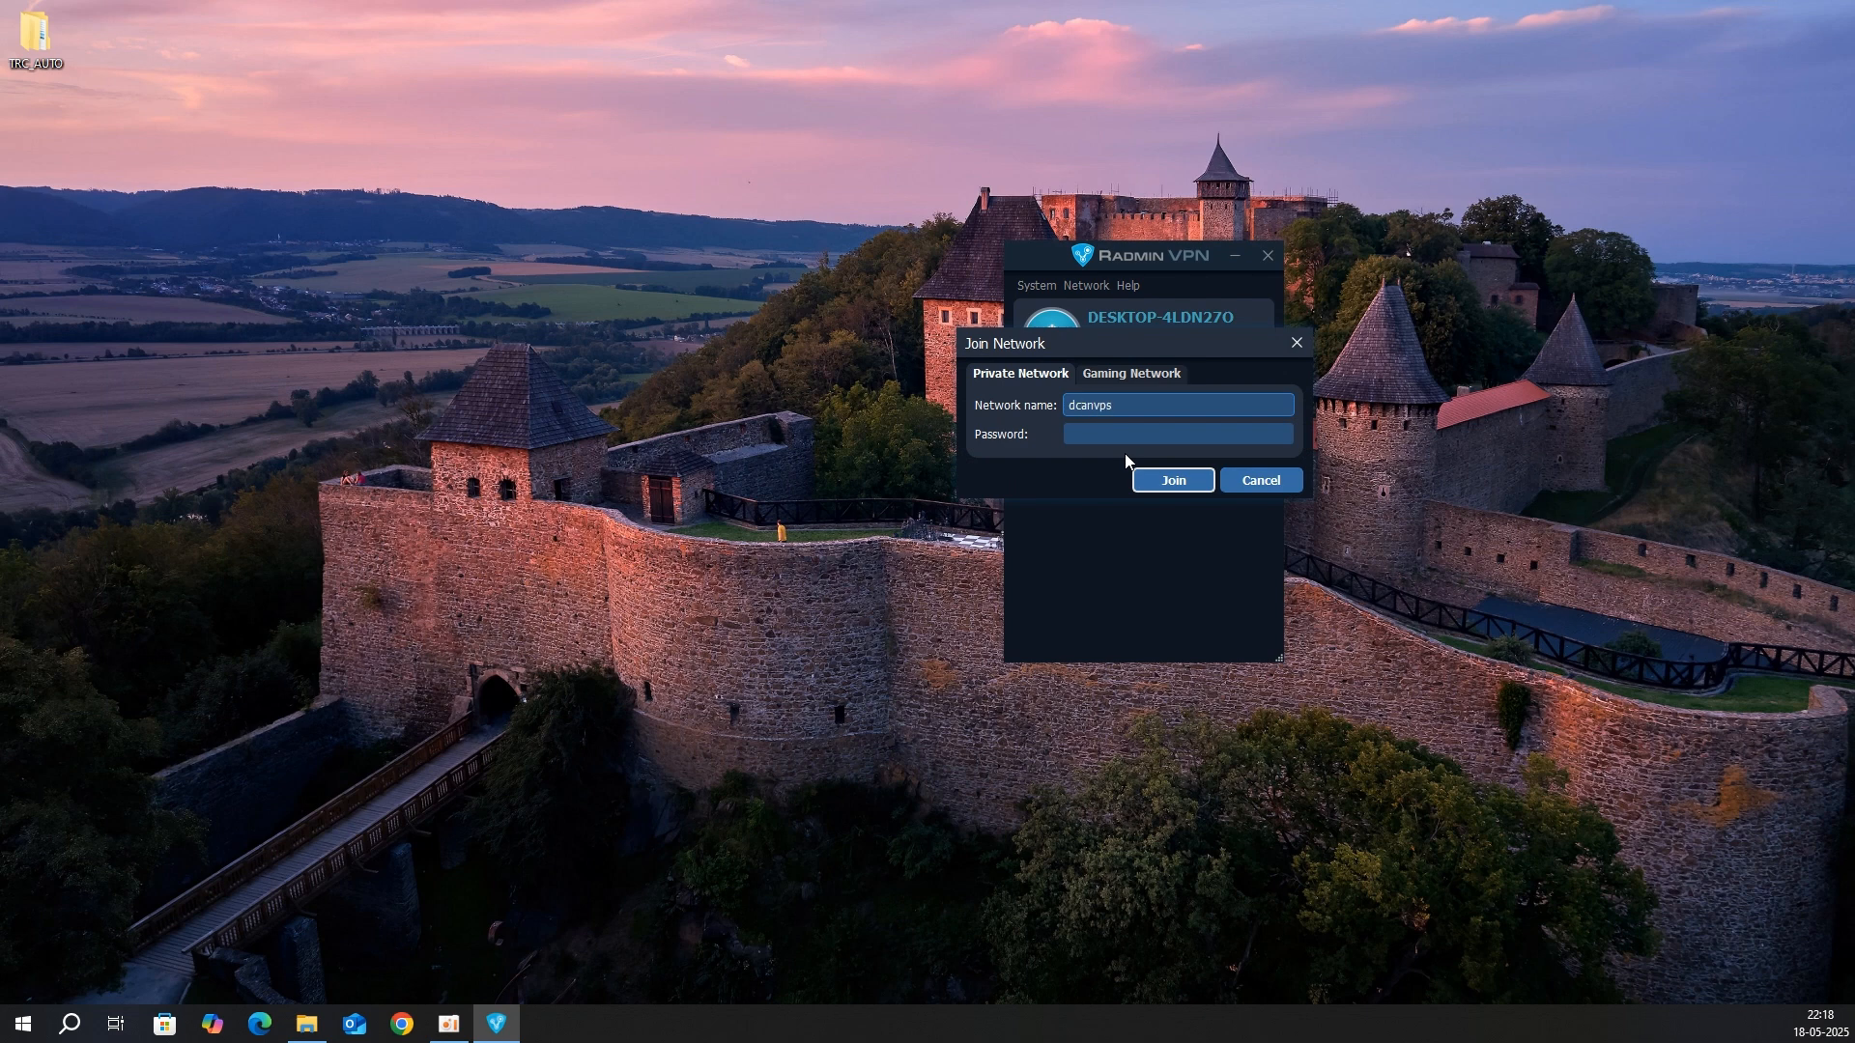
{"action": "left_click", "coordinate": [1098, 435]}
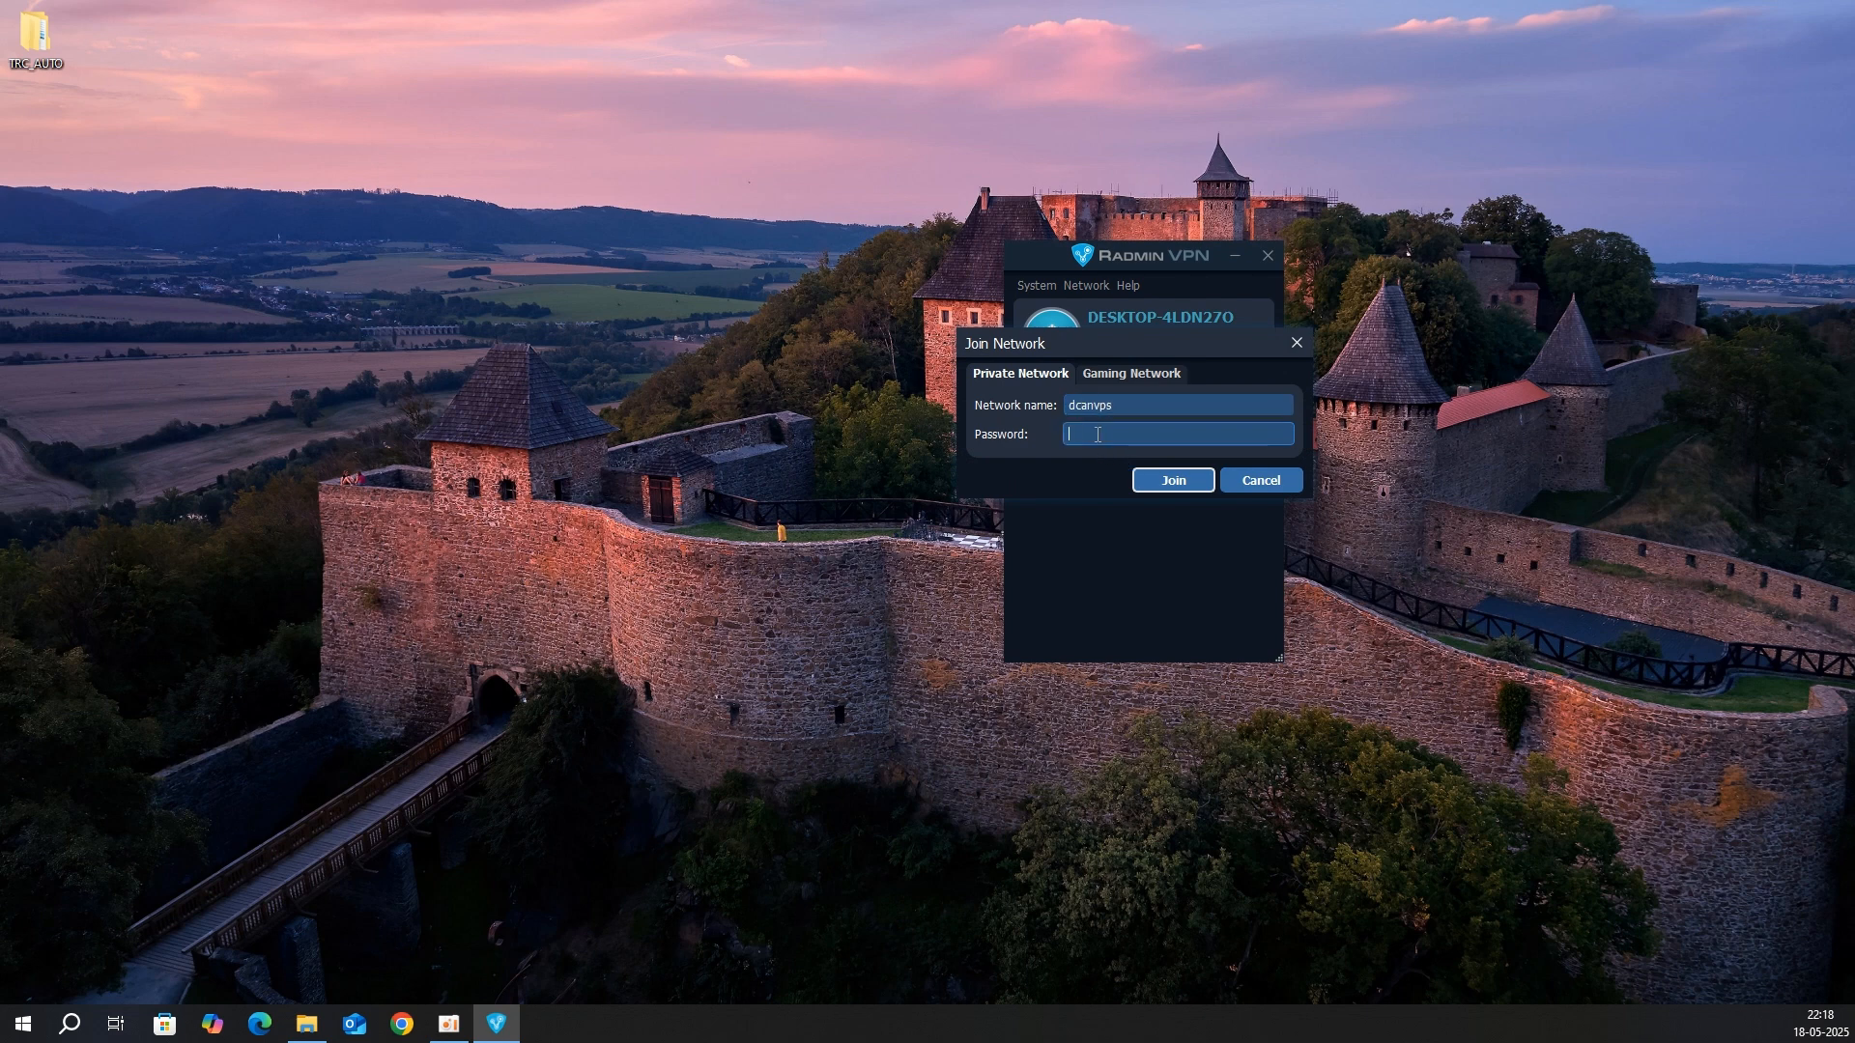
{"action": "key", "text": "Return"}
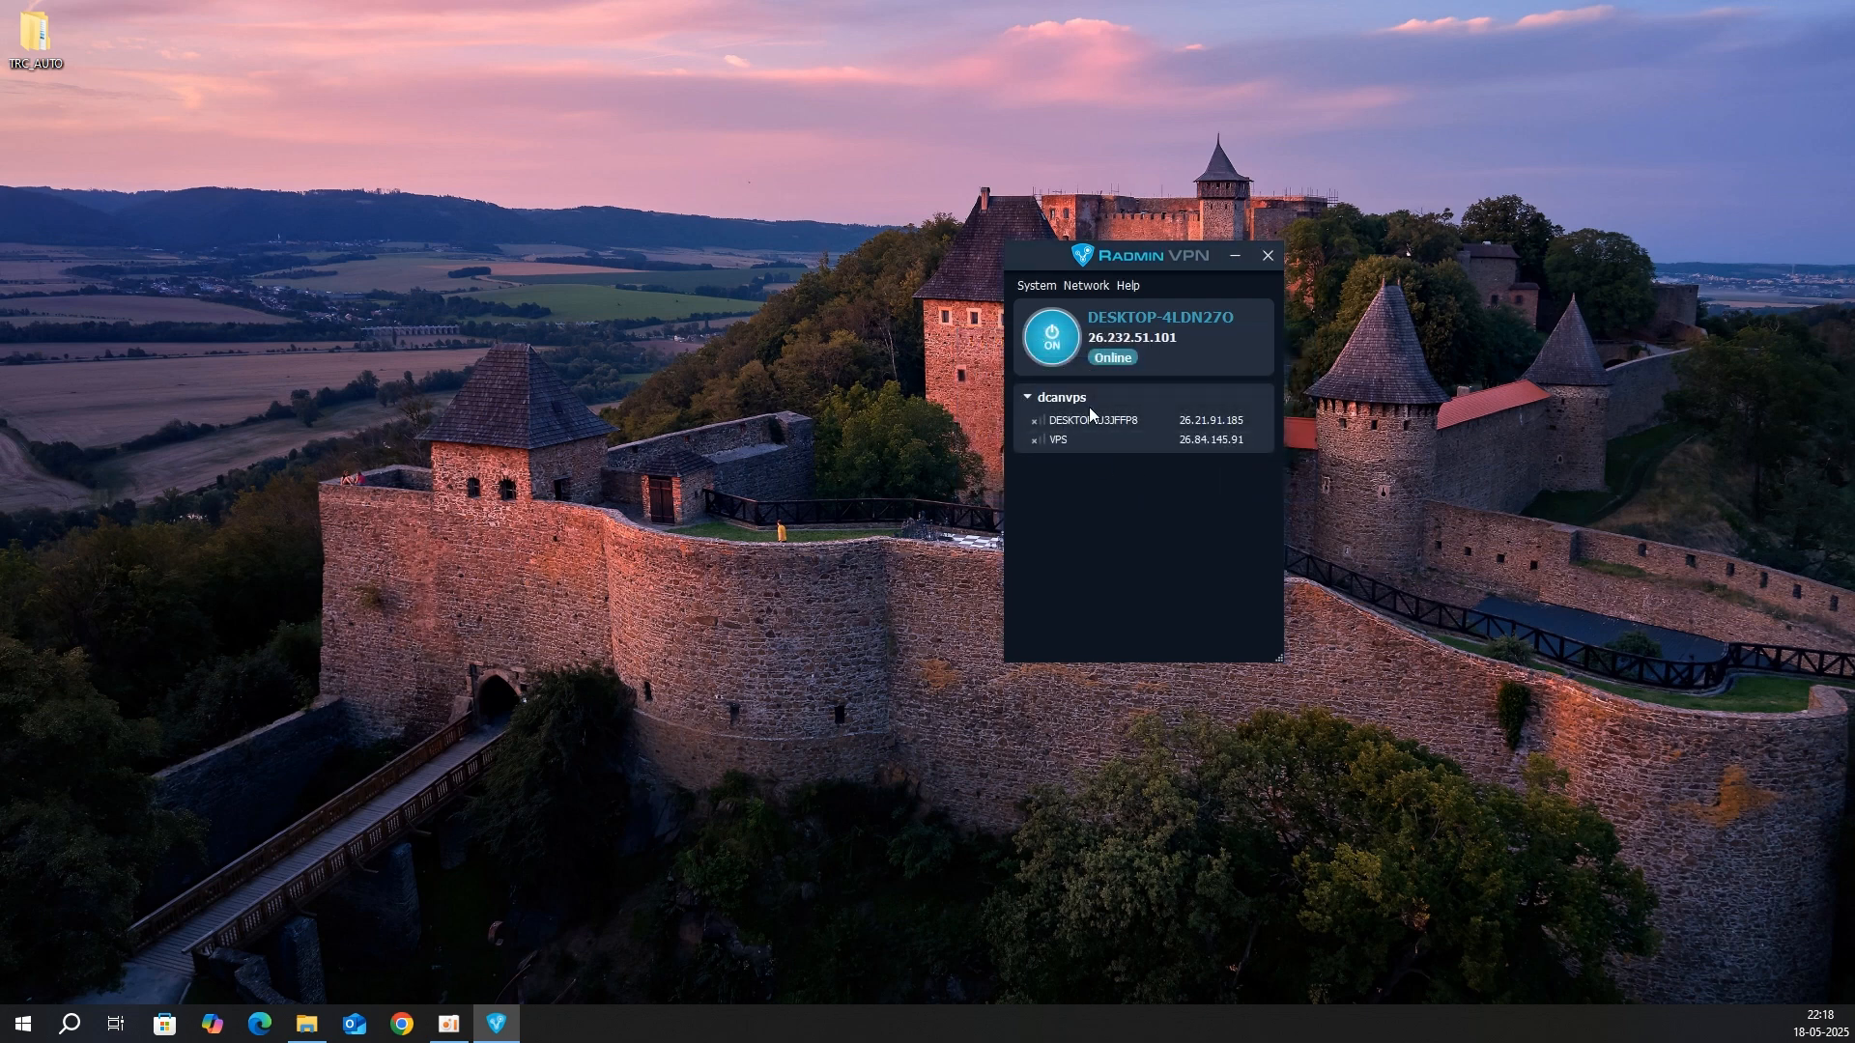
{"action": "left_click", "coordinate": [1093, 441]}
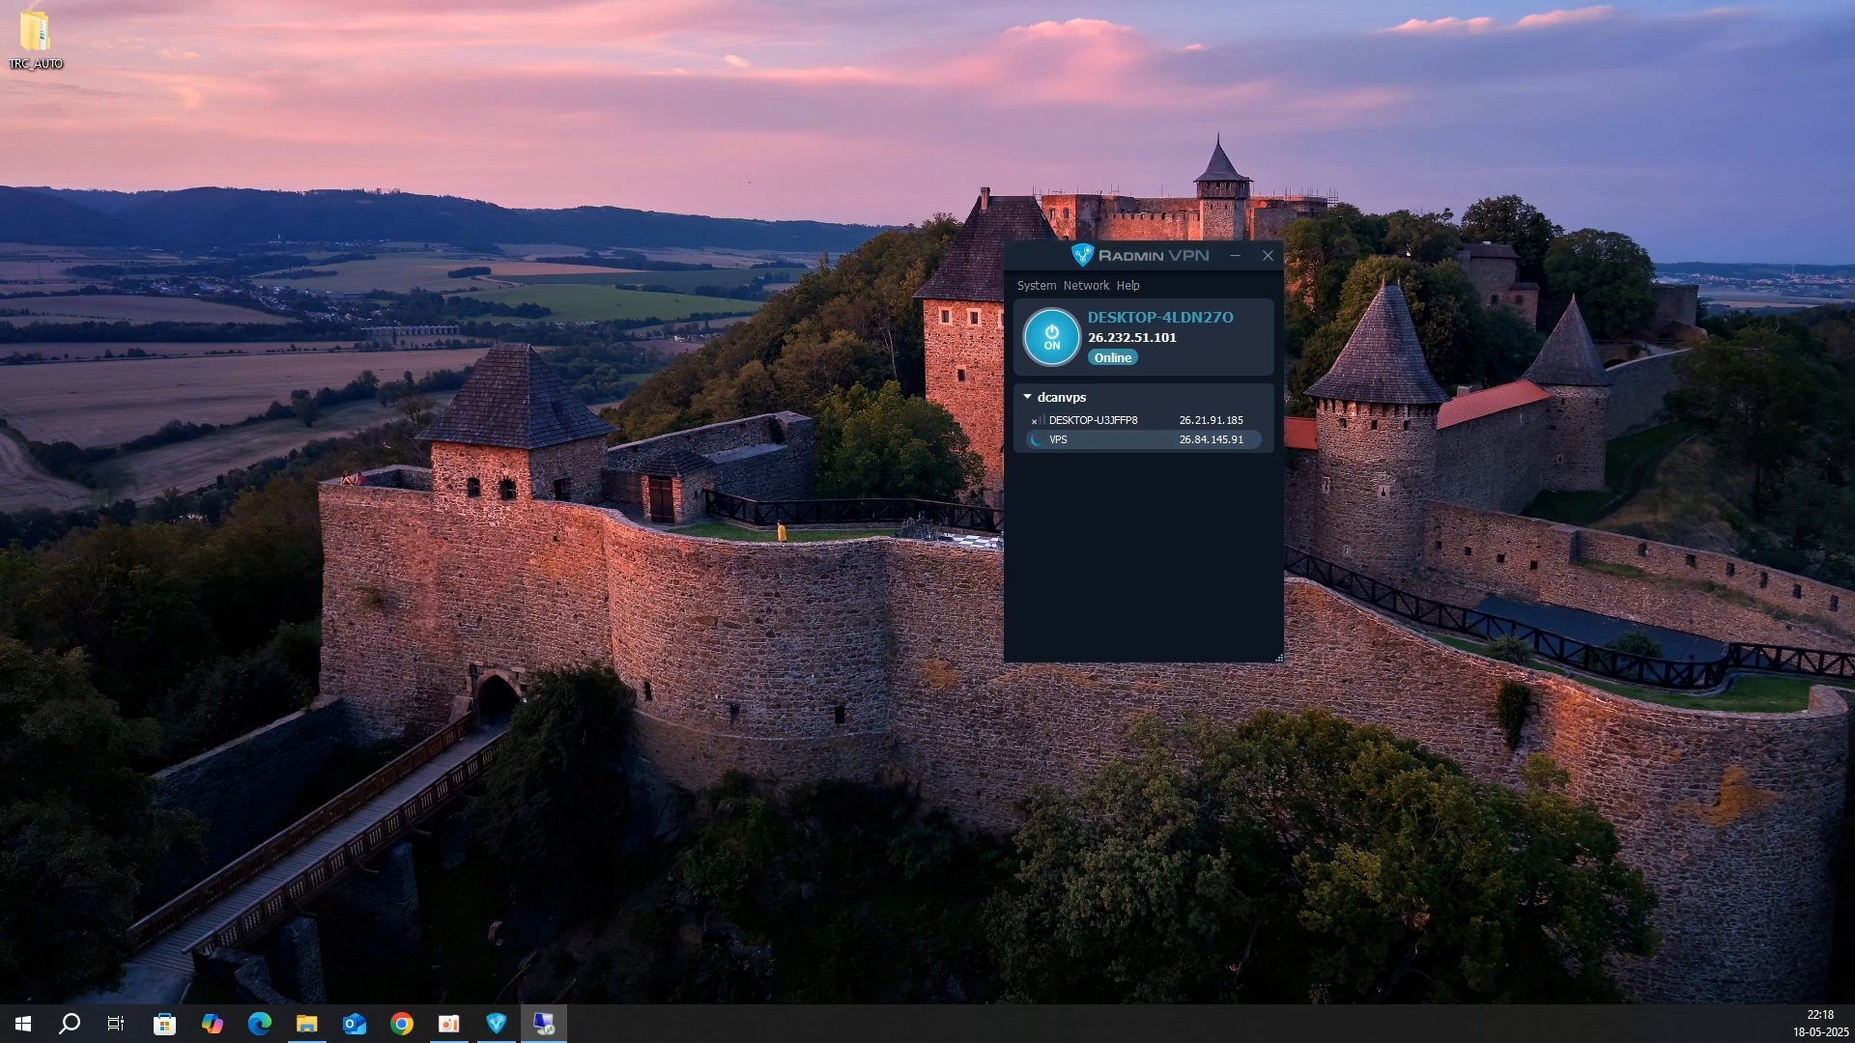
Step: Connect to 26.84.145.91 with the account password and accept the untrusted certificate warning
{"action": "left_click_drag", "start_coordinate": [663, 228], "coordinate": [660, 212]}
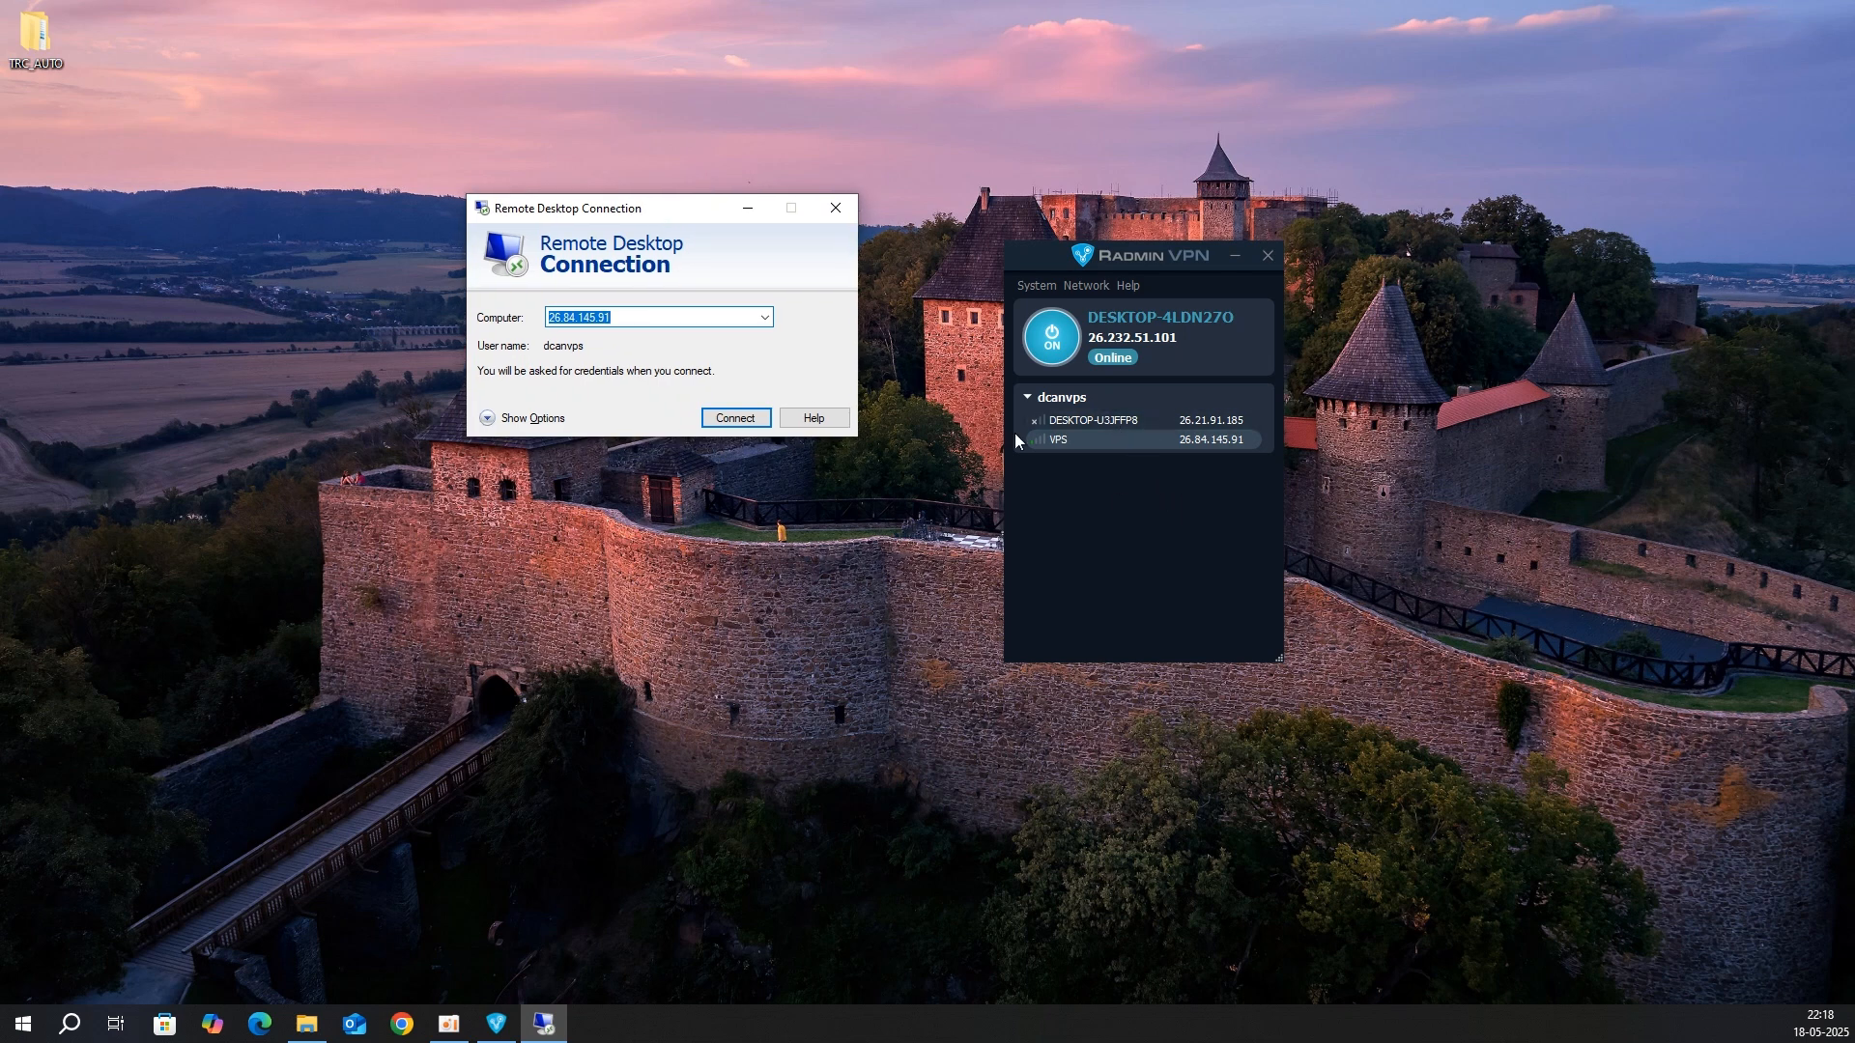
{"action": "left_click", "coordinate": [673, 315]}
{"action": "left_click", "coordinate": [731, 423]}
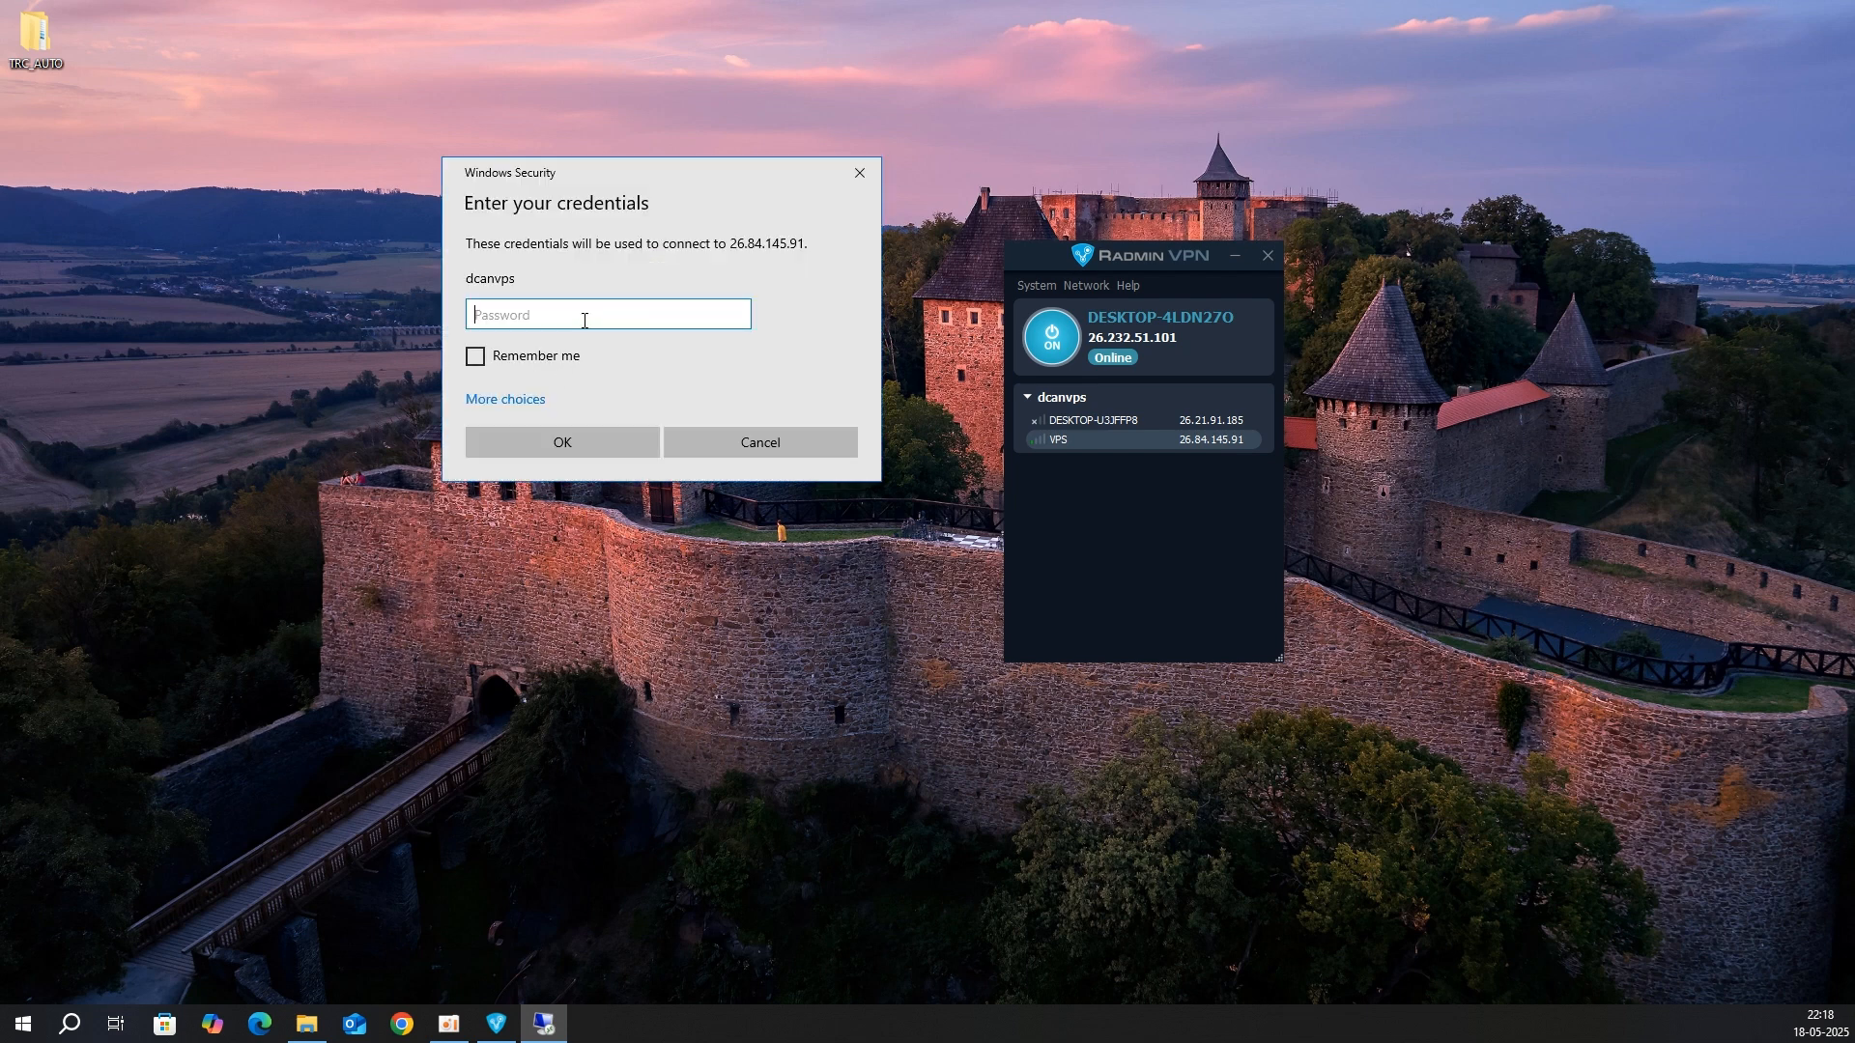
{"action": "type", "text": "*********"}
{"action": "key", "text": "Return"}
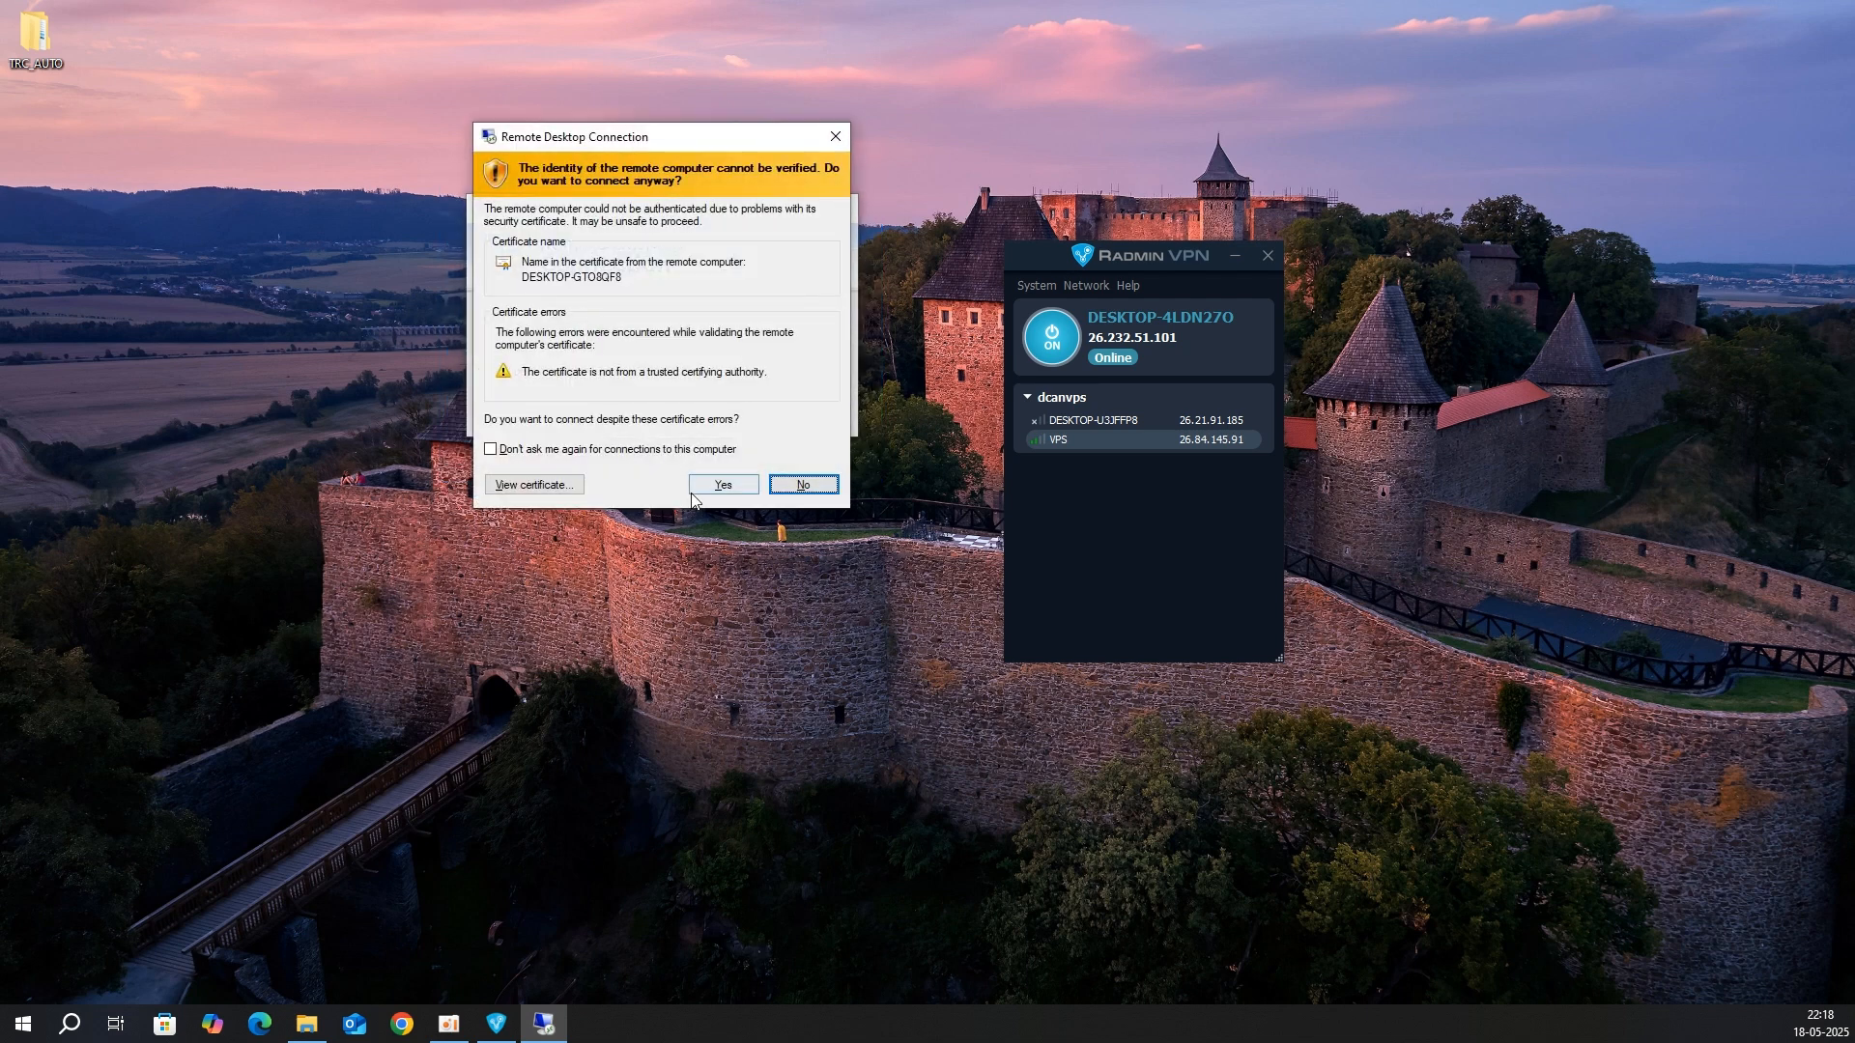
{"action": "left_click", "coordinate": [691, 492]}
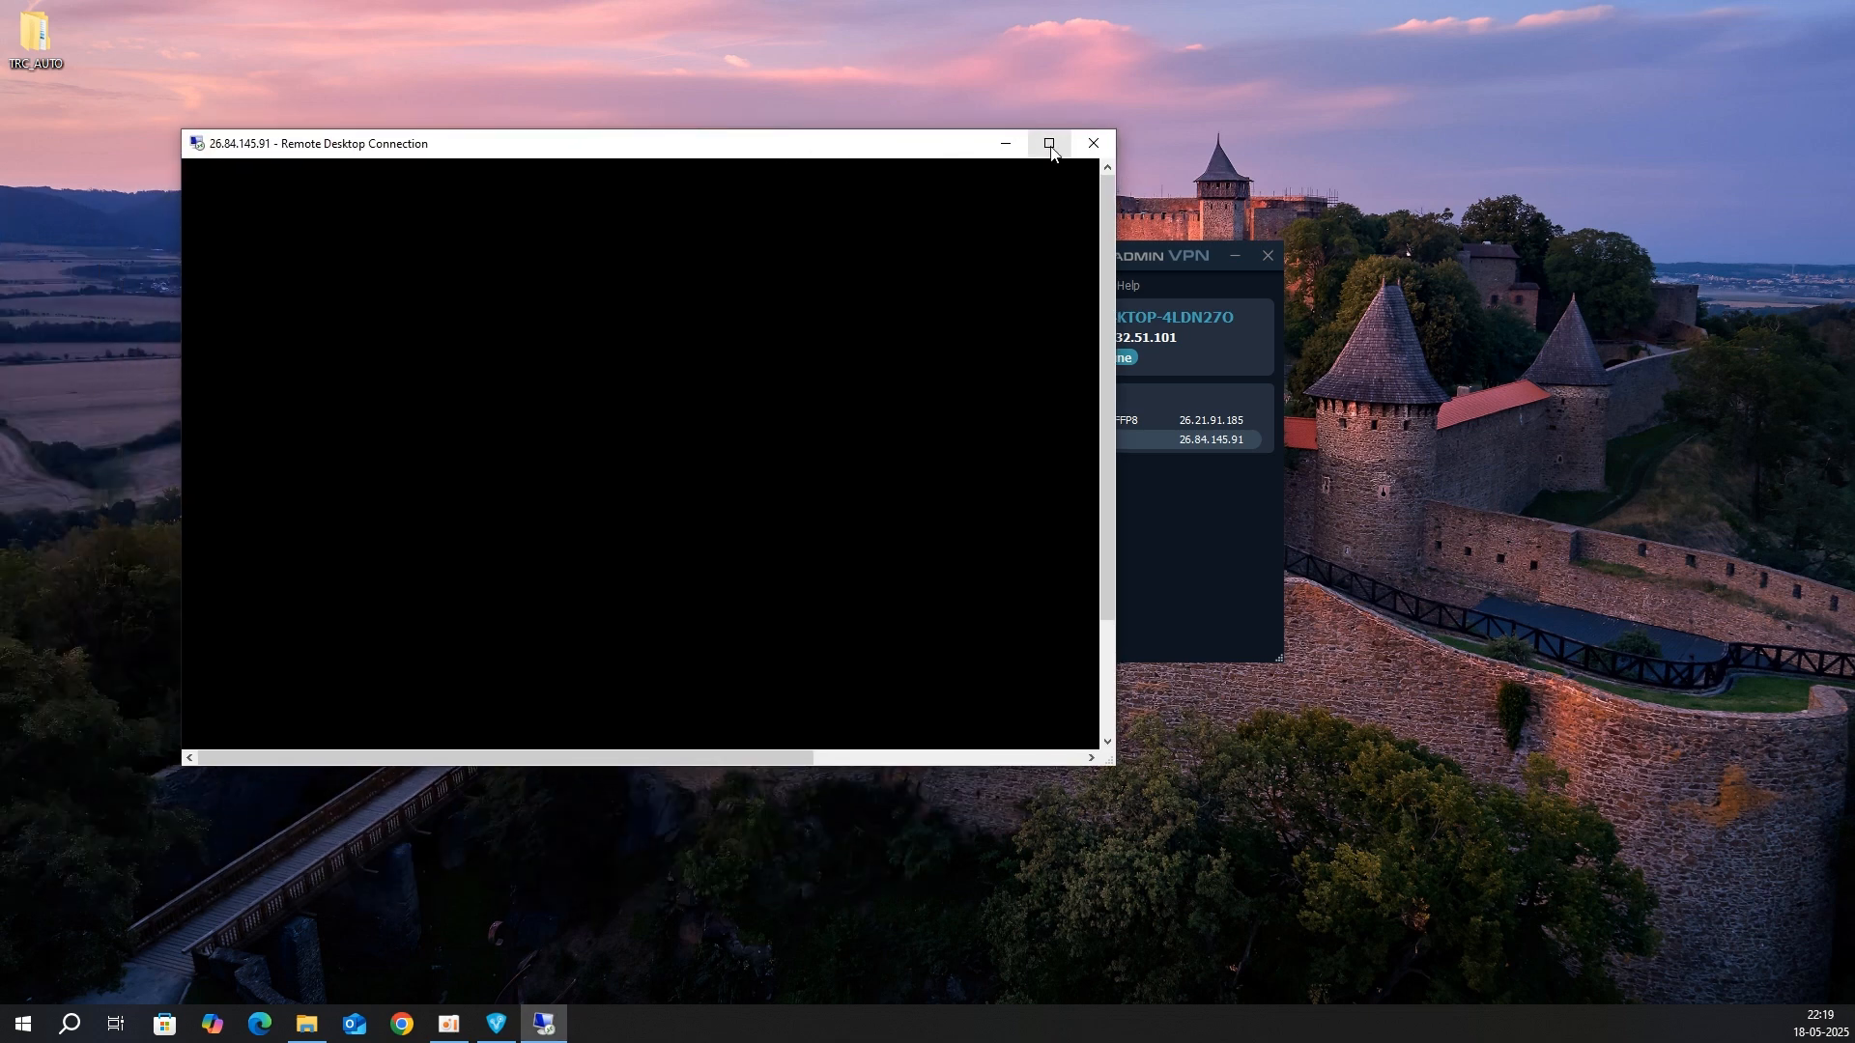
Step: Toggle the session window between maximized and restored, leave it maximized, and check the remote Start menu
{"action": "left_click", "coordinate": [1049, 145]}
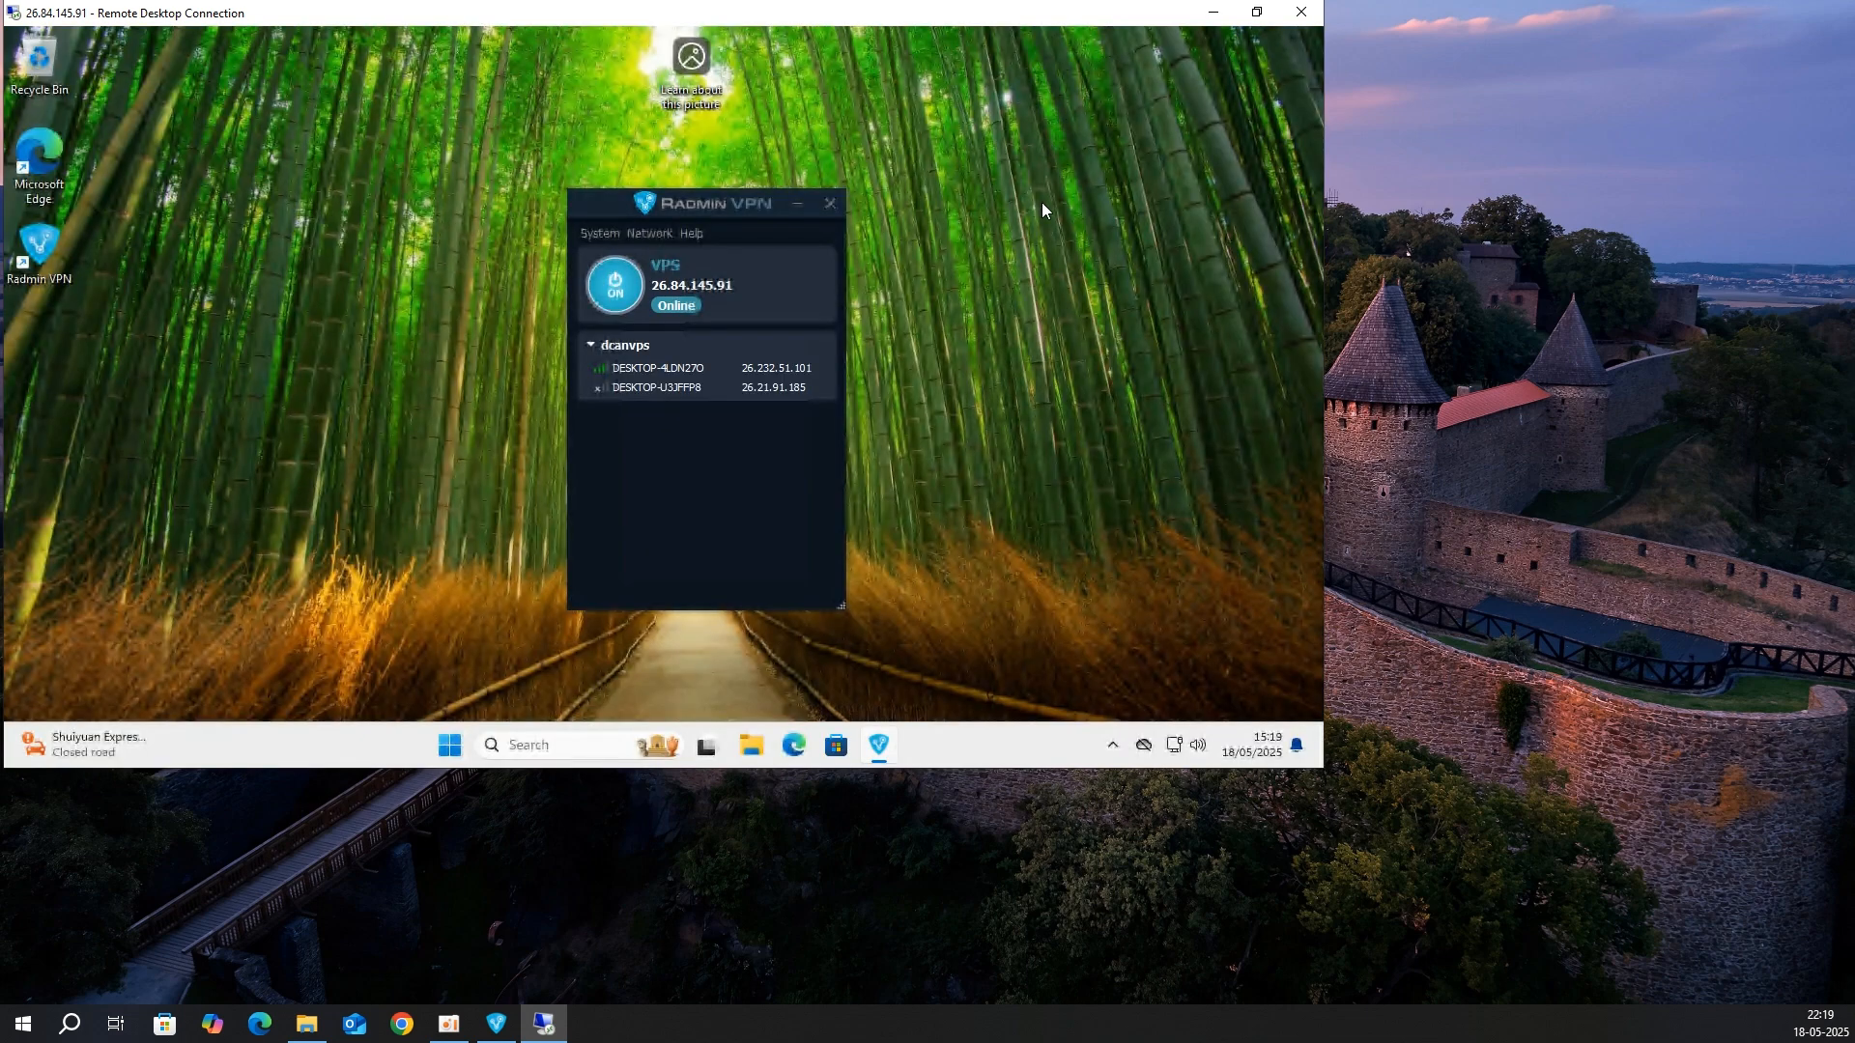
{"action": "left_click", "coordinate": [1256, 11]}
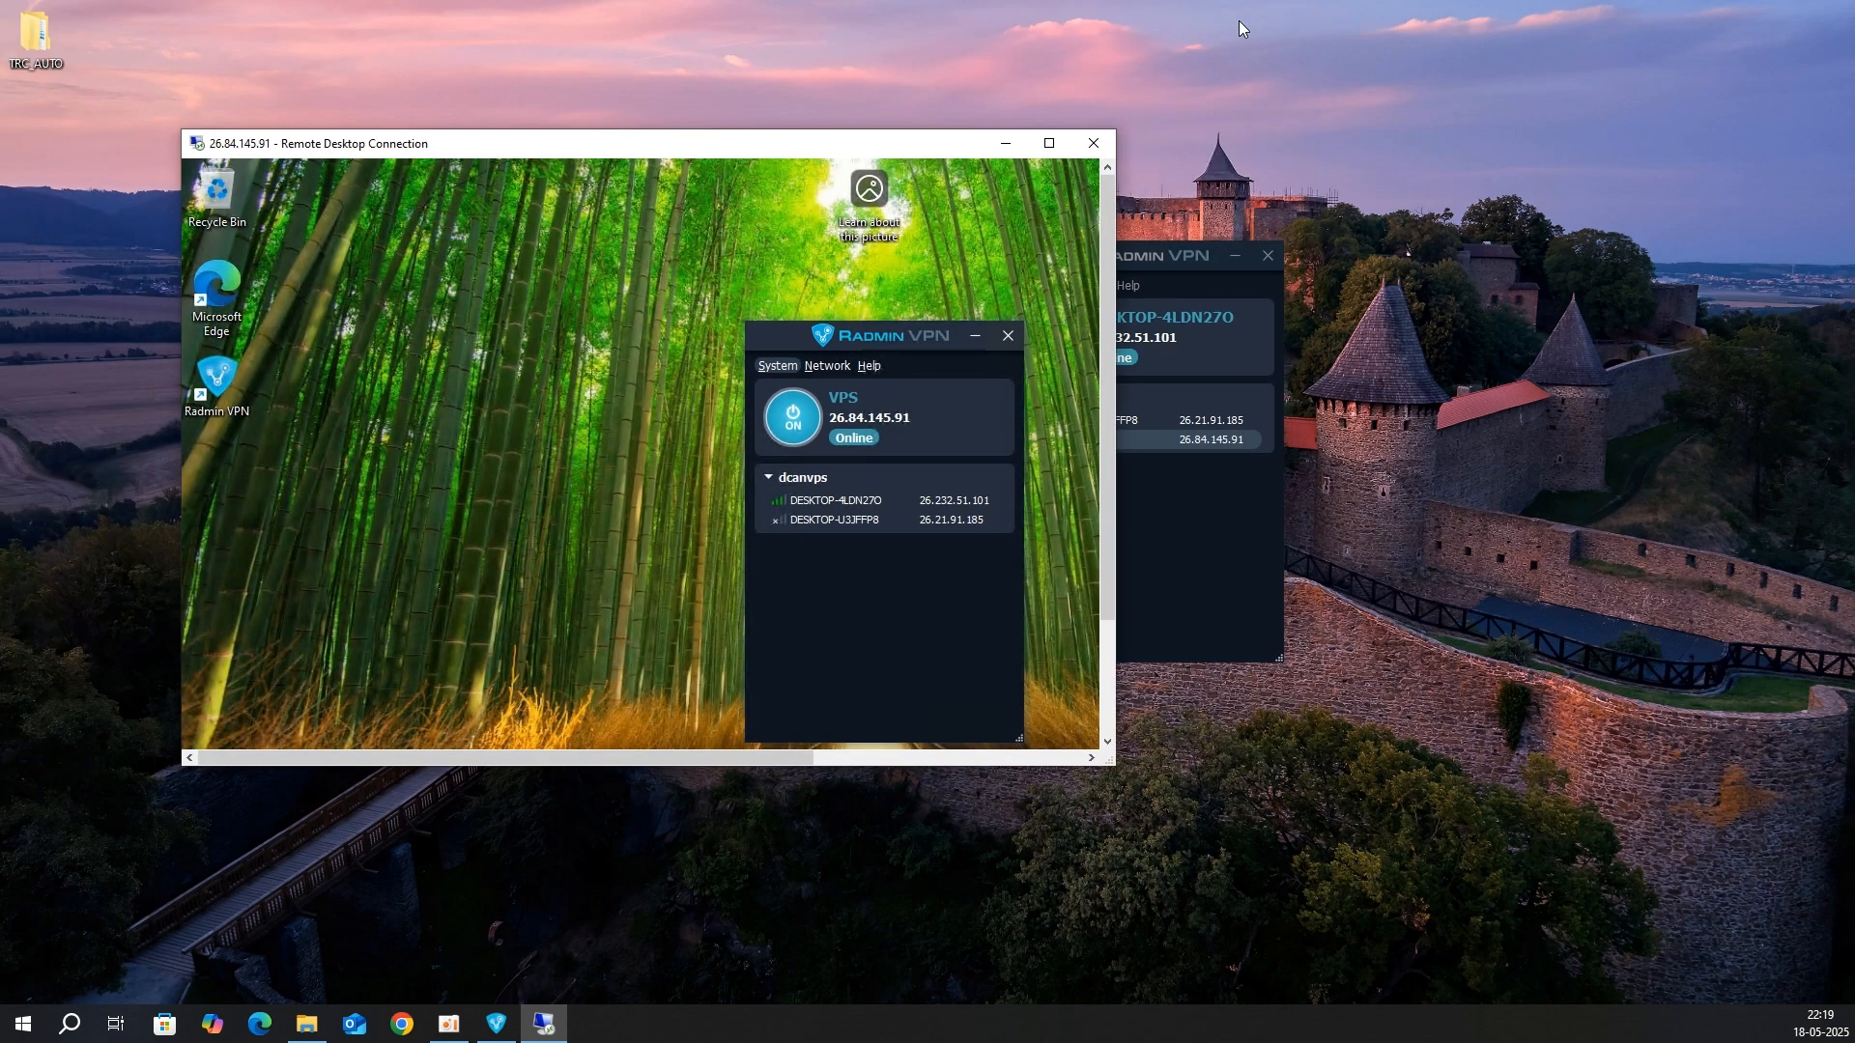
{"action": "left_click", "coordinate": [1047, 143]}
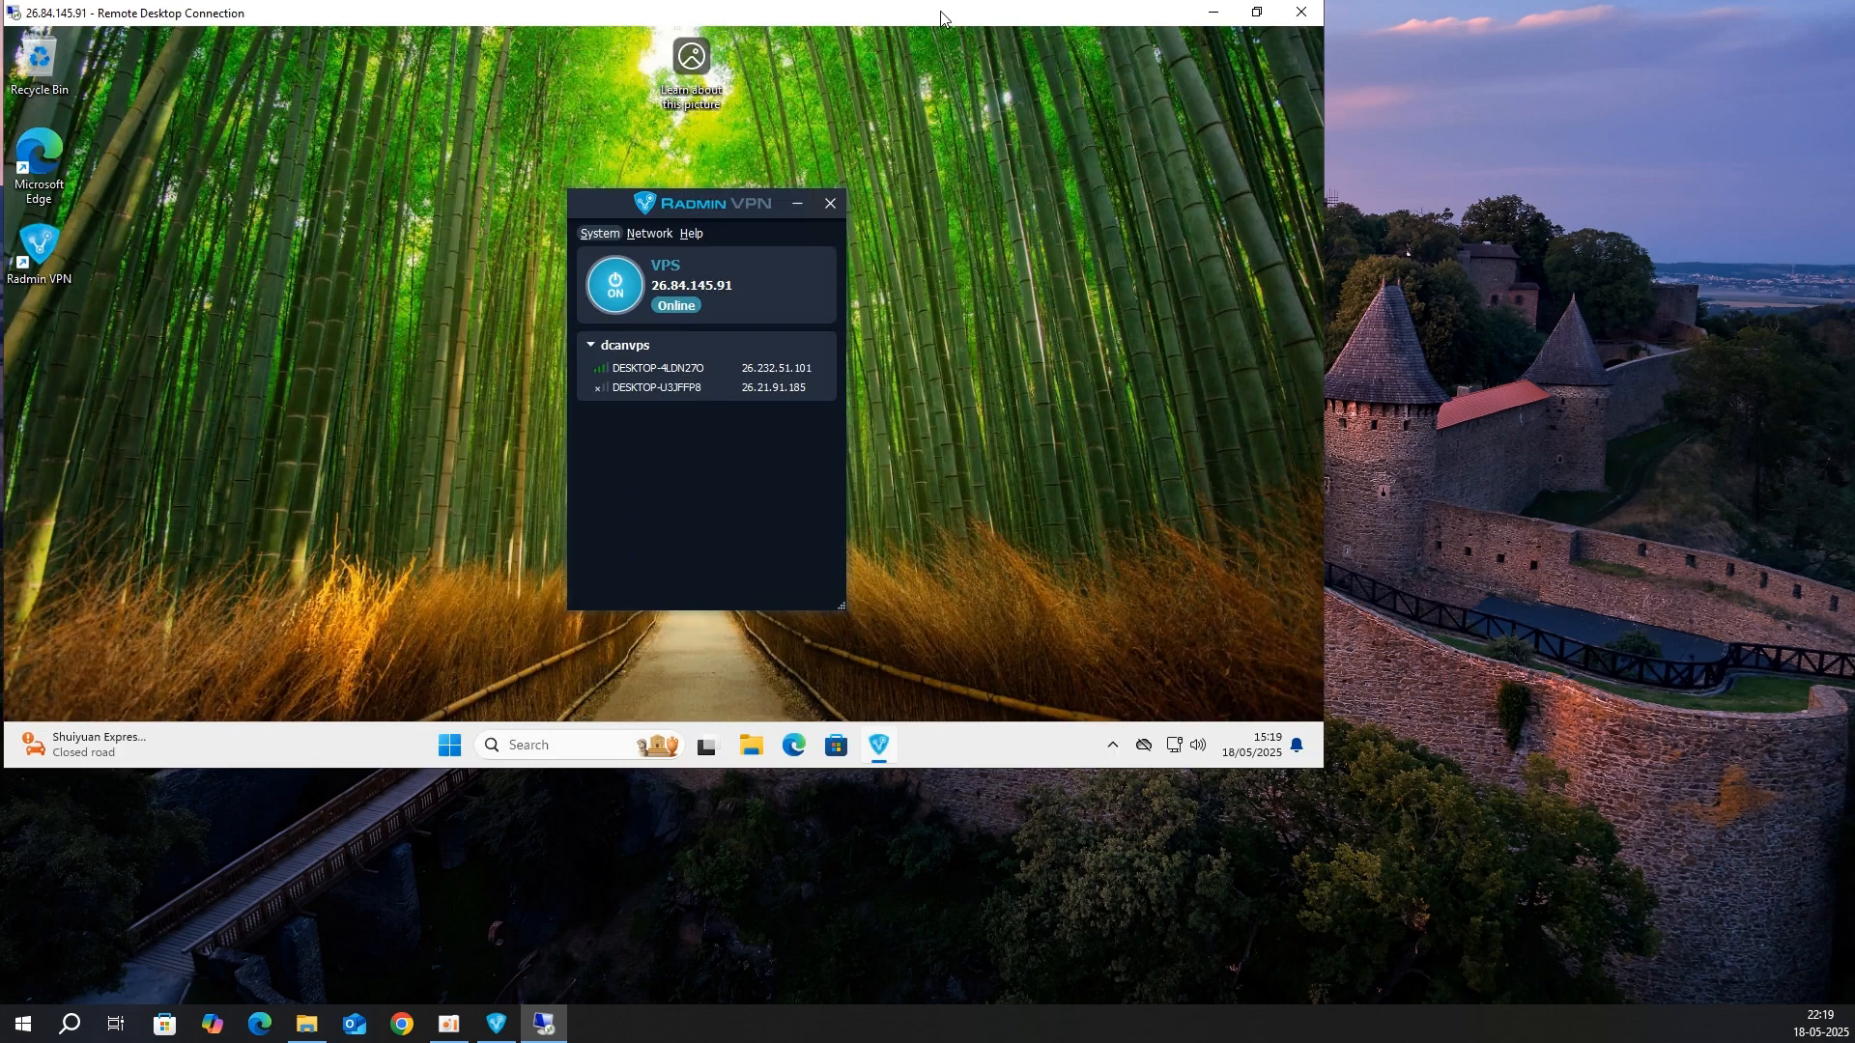
{"action": "left_click_drag", "start_coordinate": [943, 17], "coordinate": [1116, 85]}
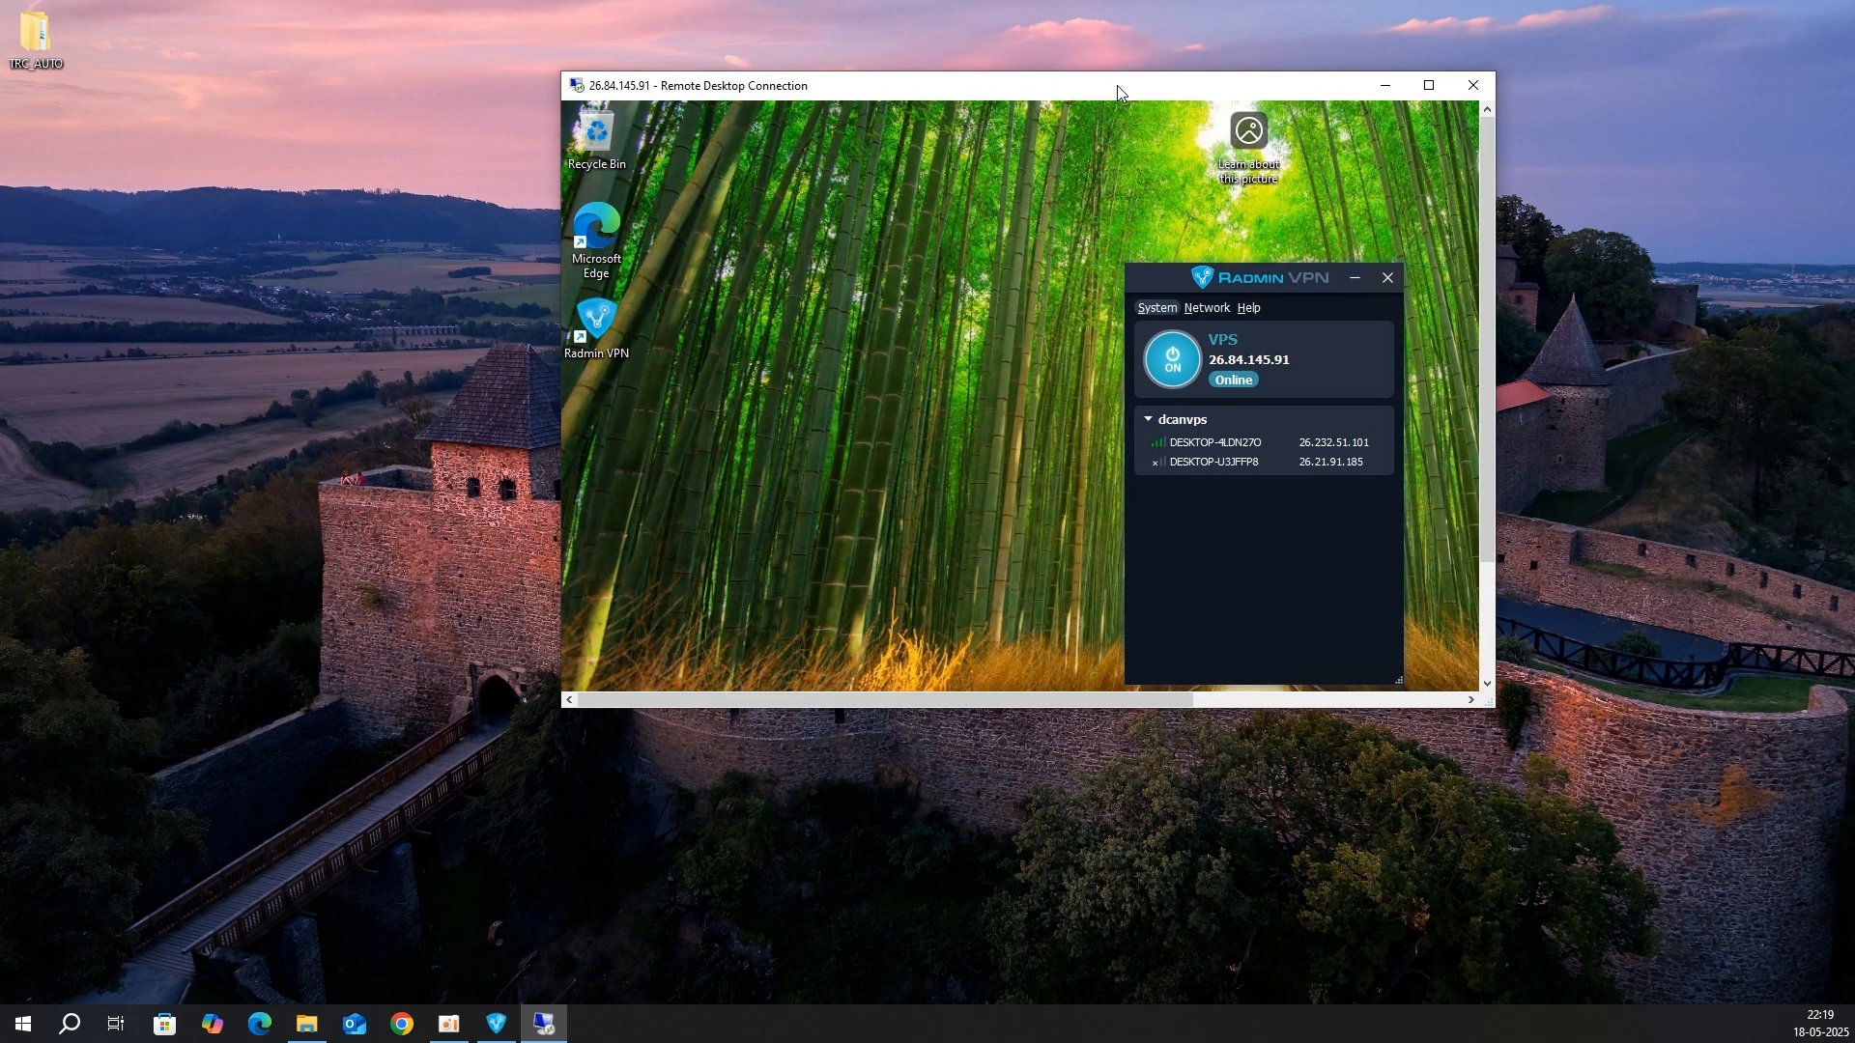
{"action": "left_click", "coordinate": [1426, 86]}
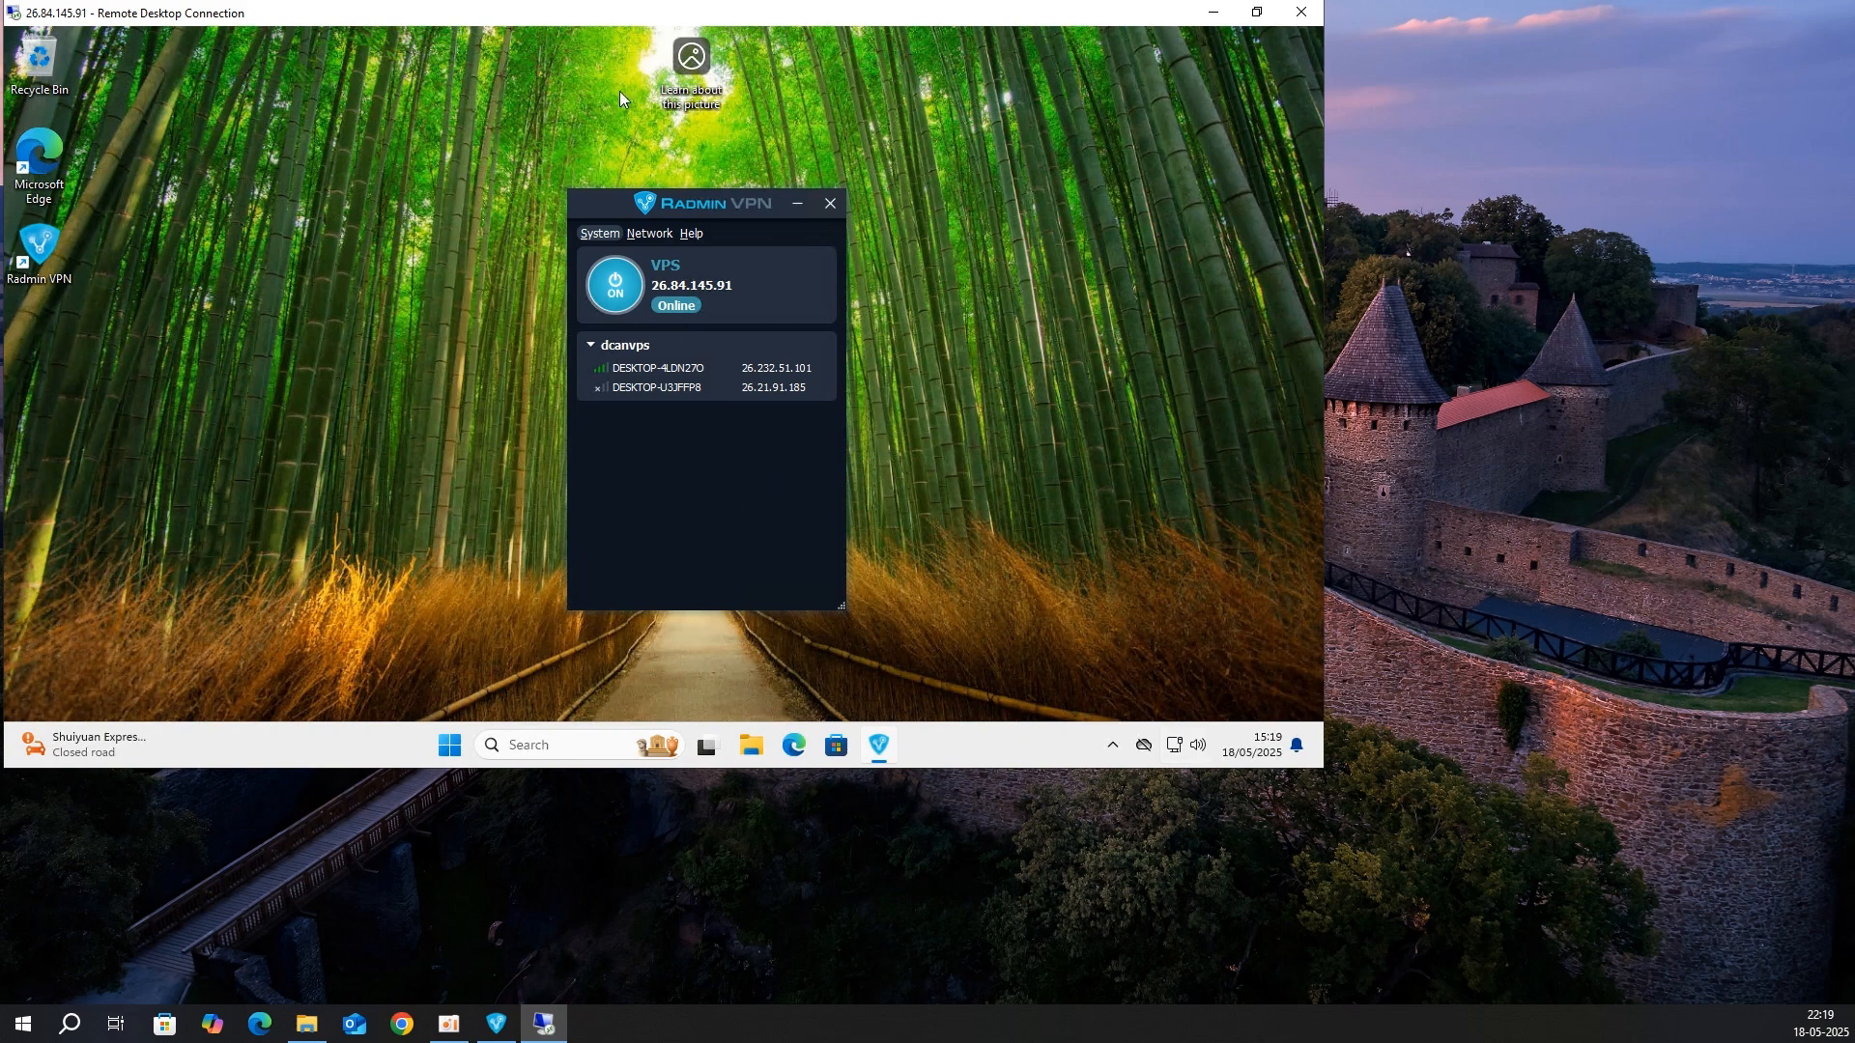
{"action": "left_click_drag", "start_coordinate": [783, 11], "coordinate": [1111, 114]}
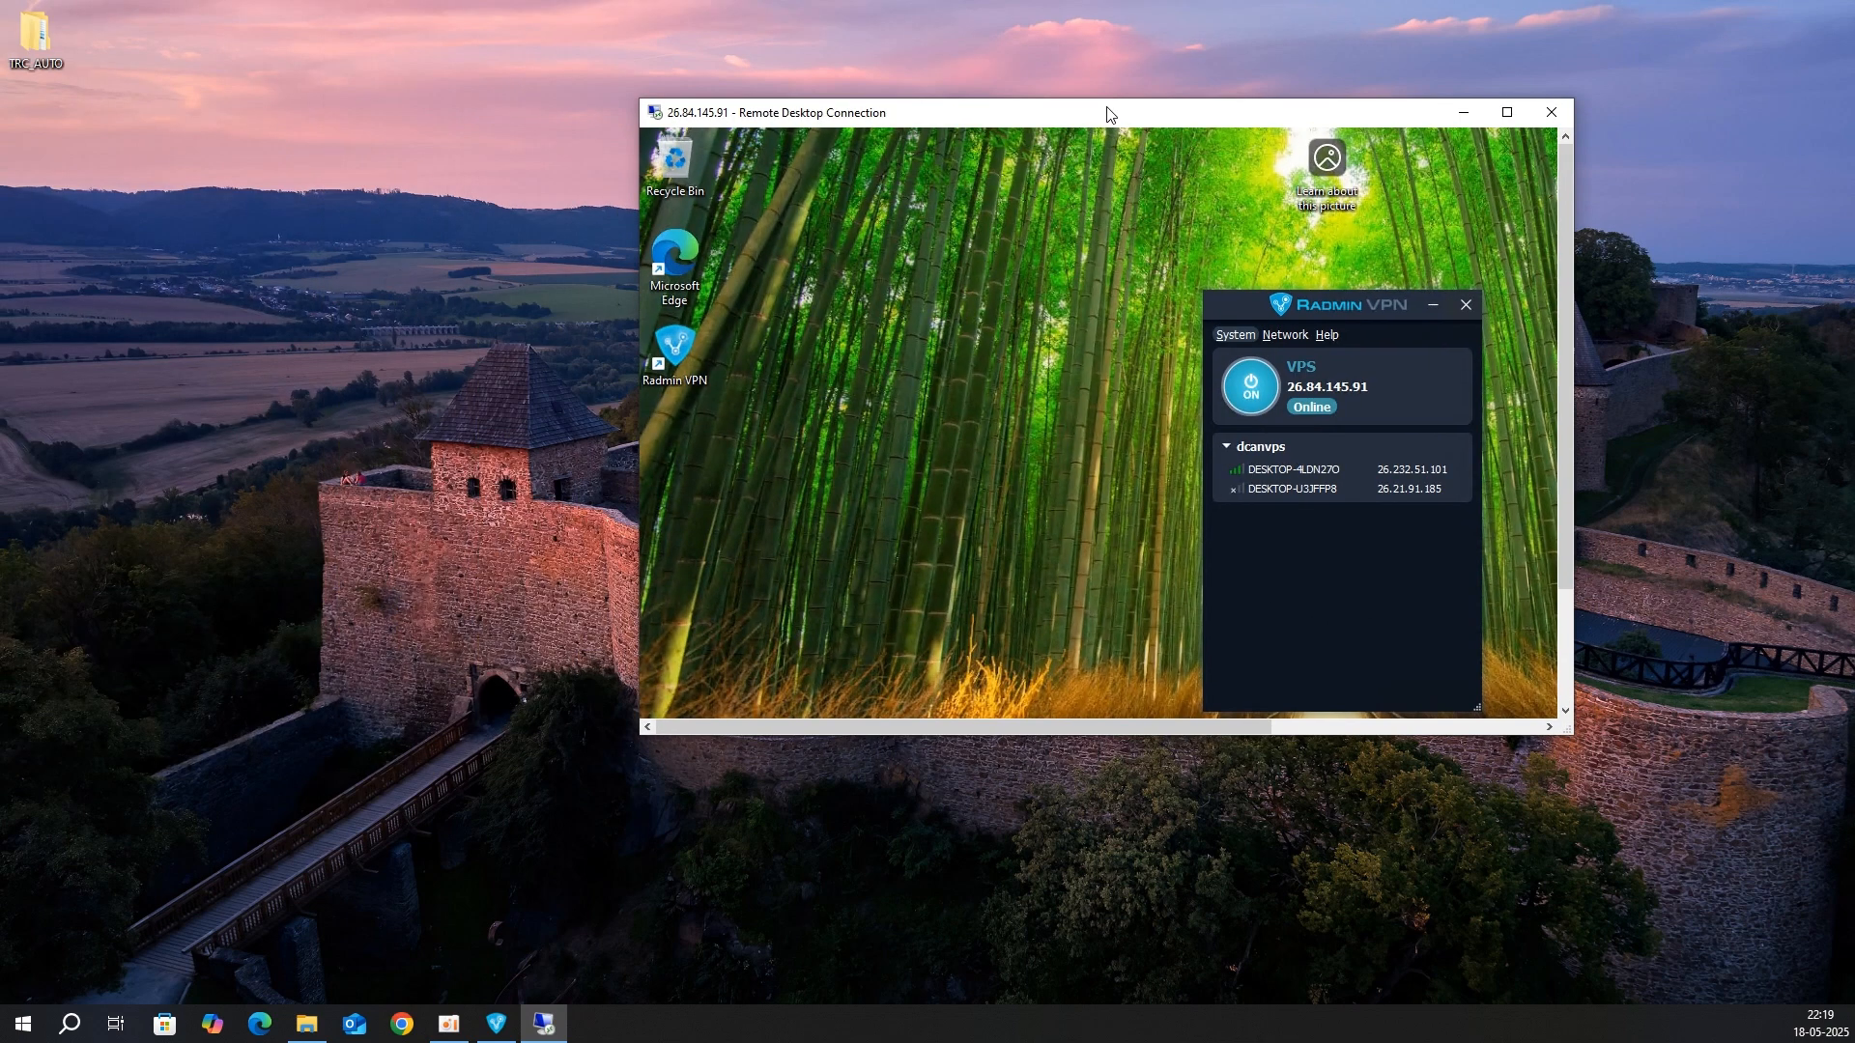
{"action": "left_click", "coordinate": [1506, 112]}
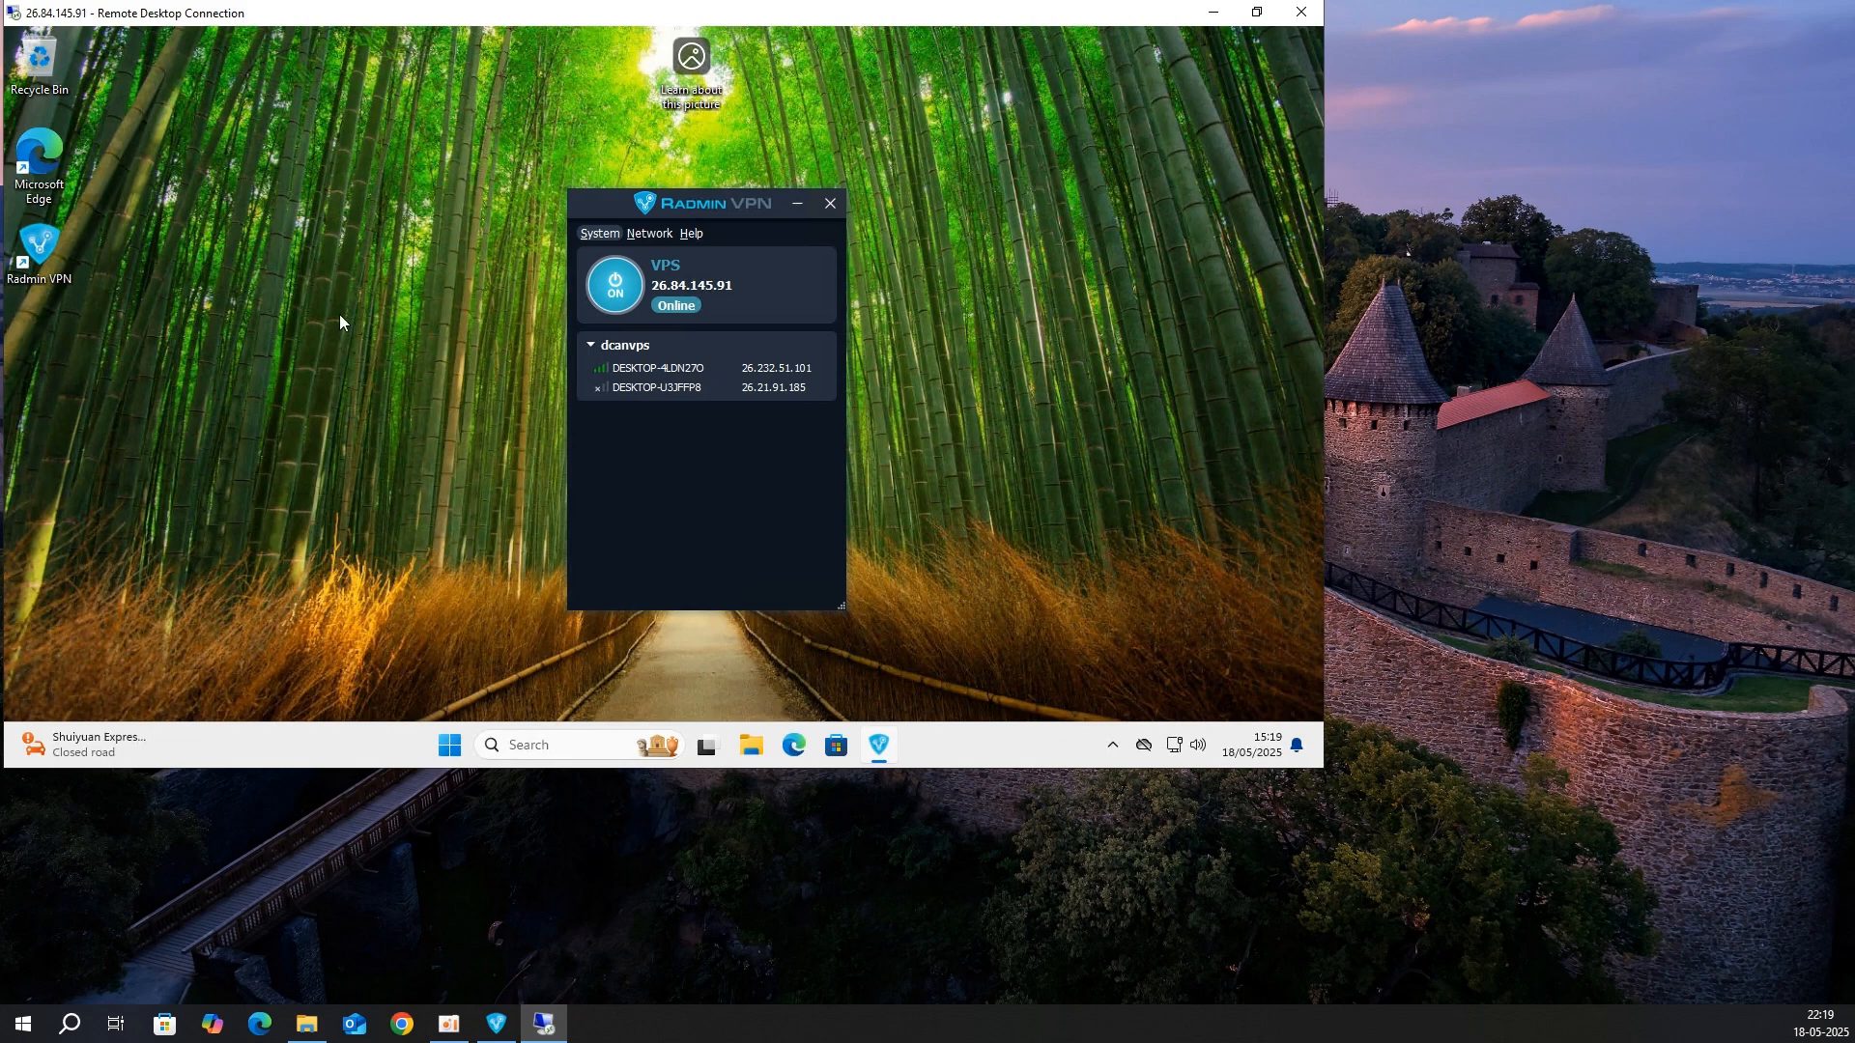
{"action": "left_click", "coordinate": [457, 745]}
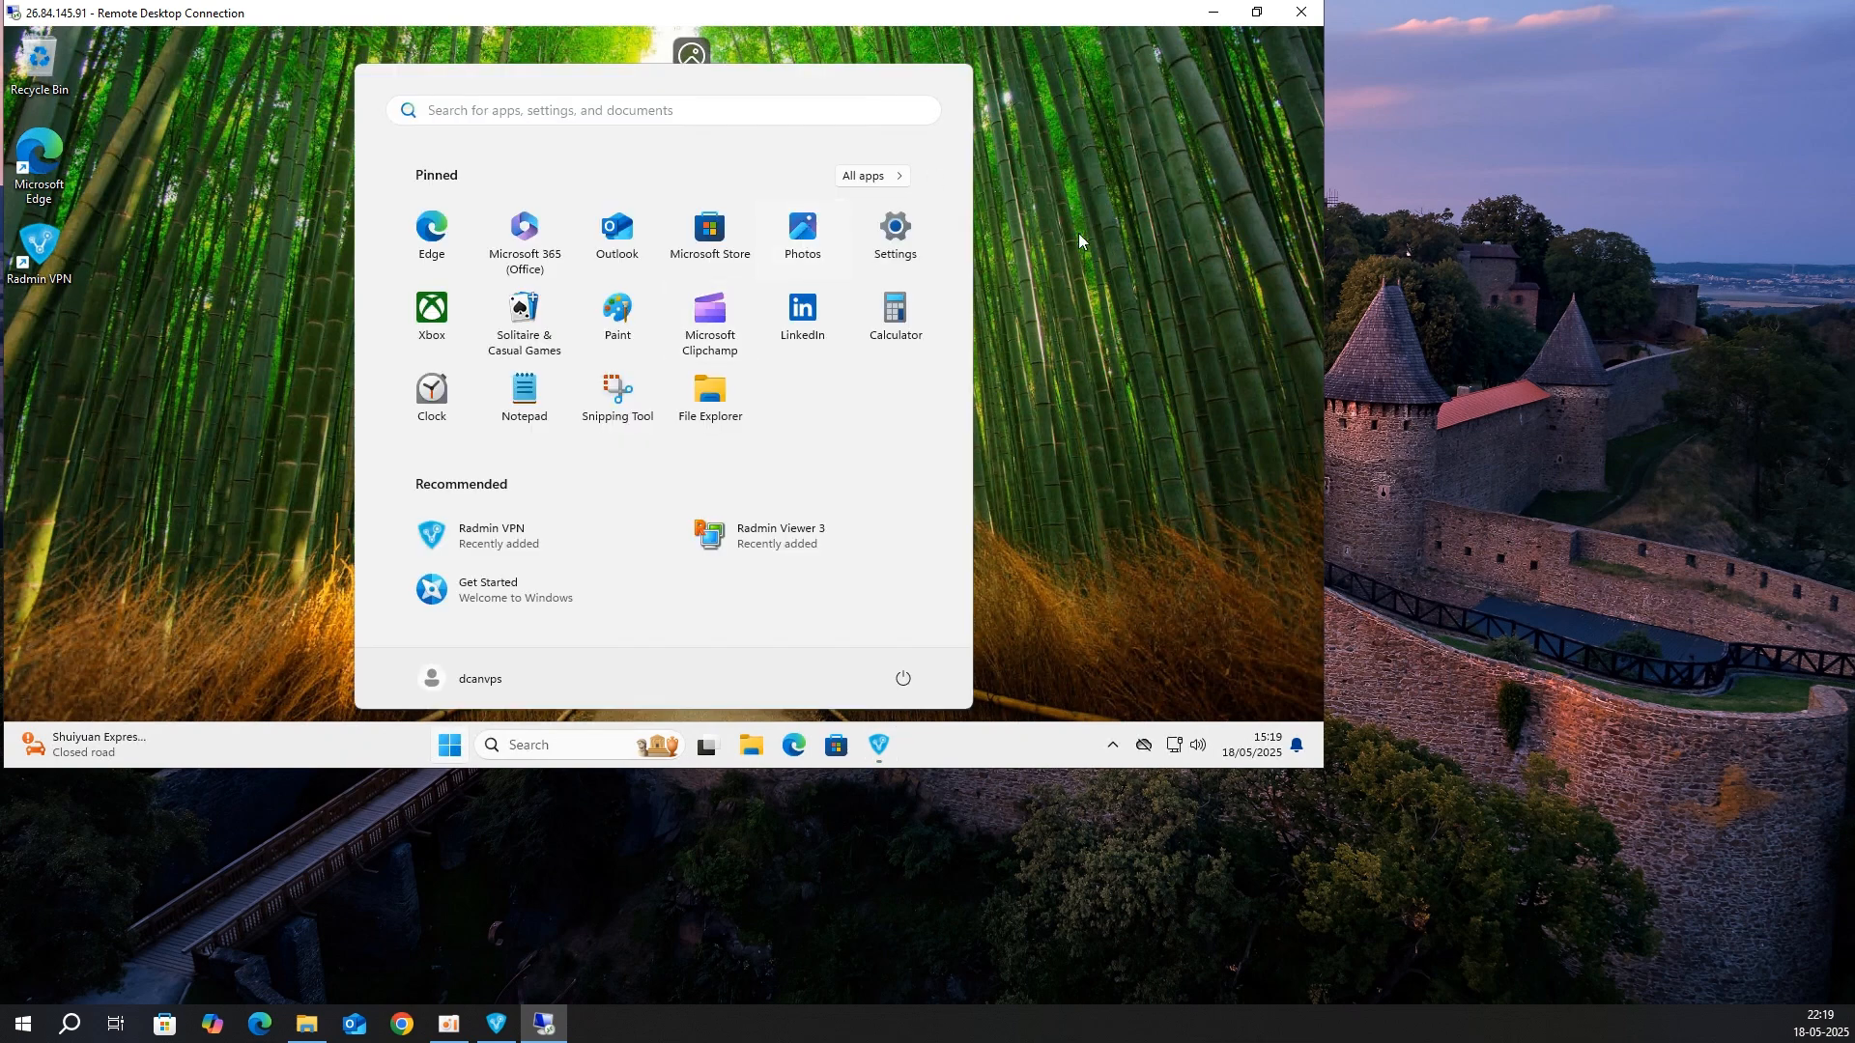
{"action": "key", "text": "Escape"}
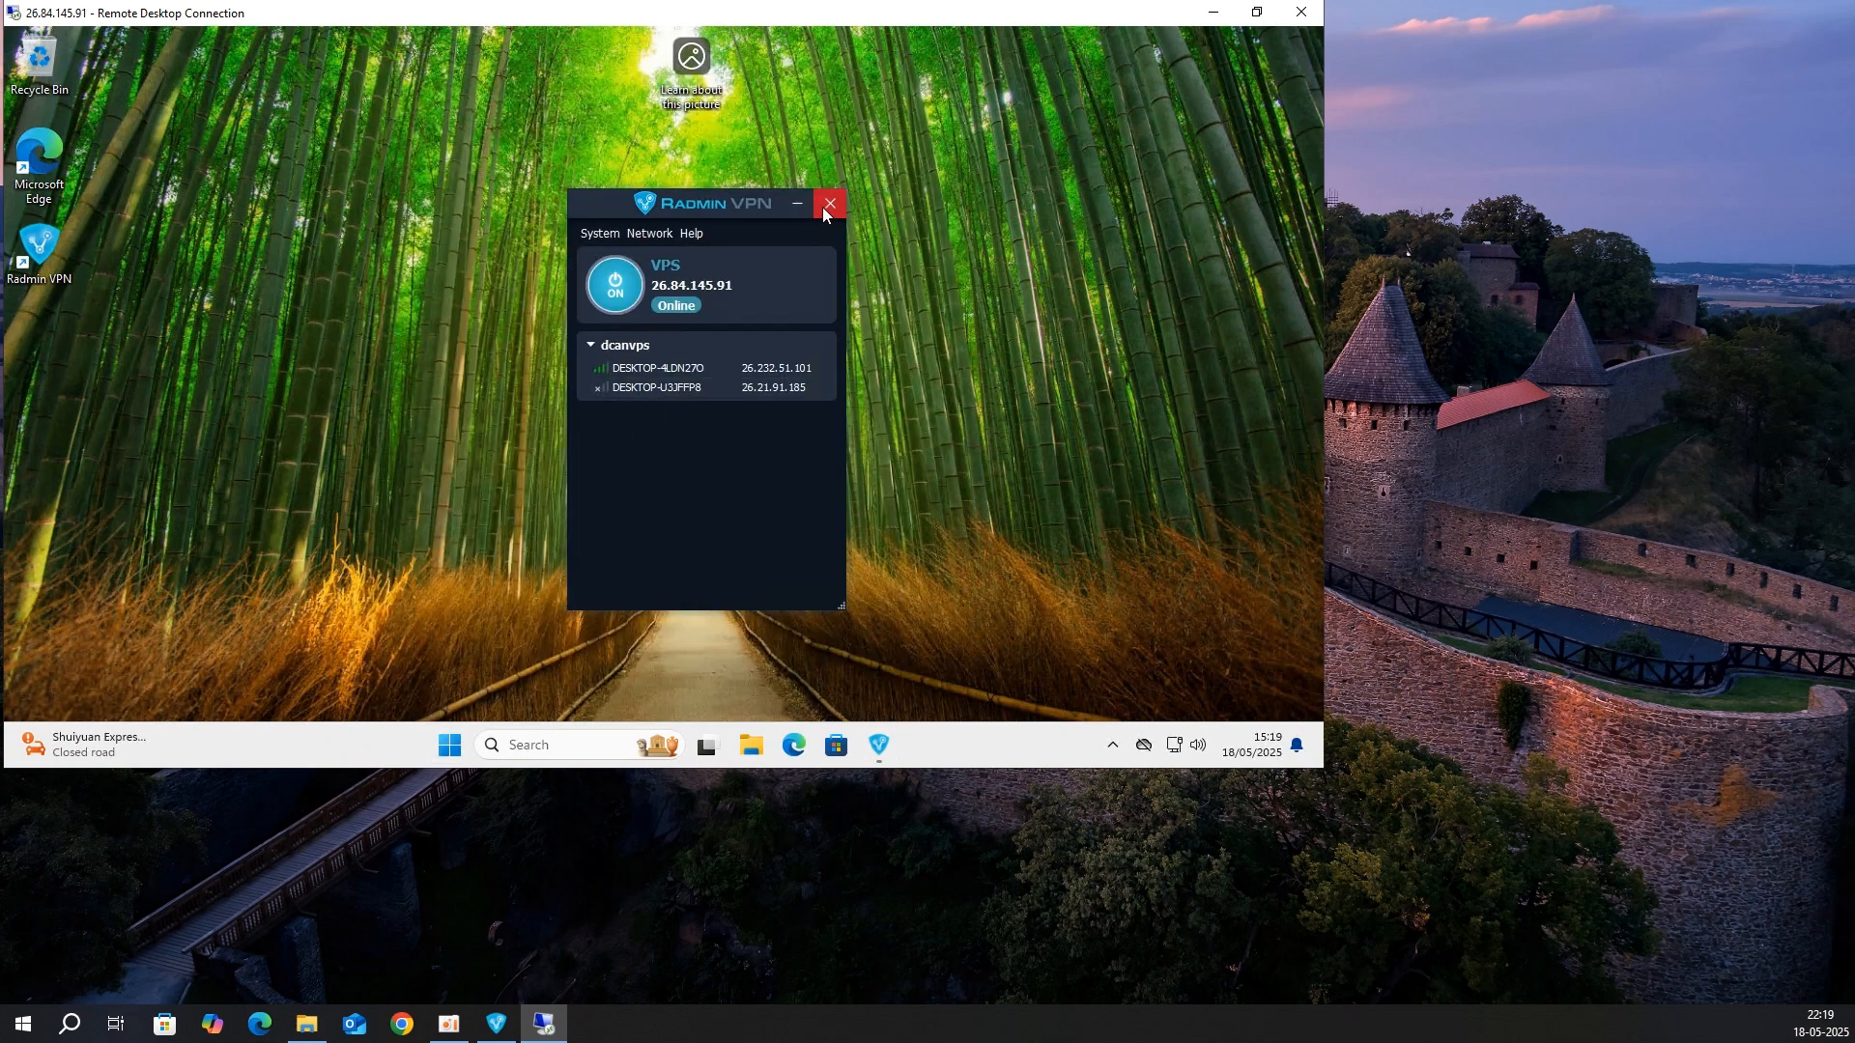